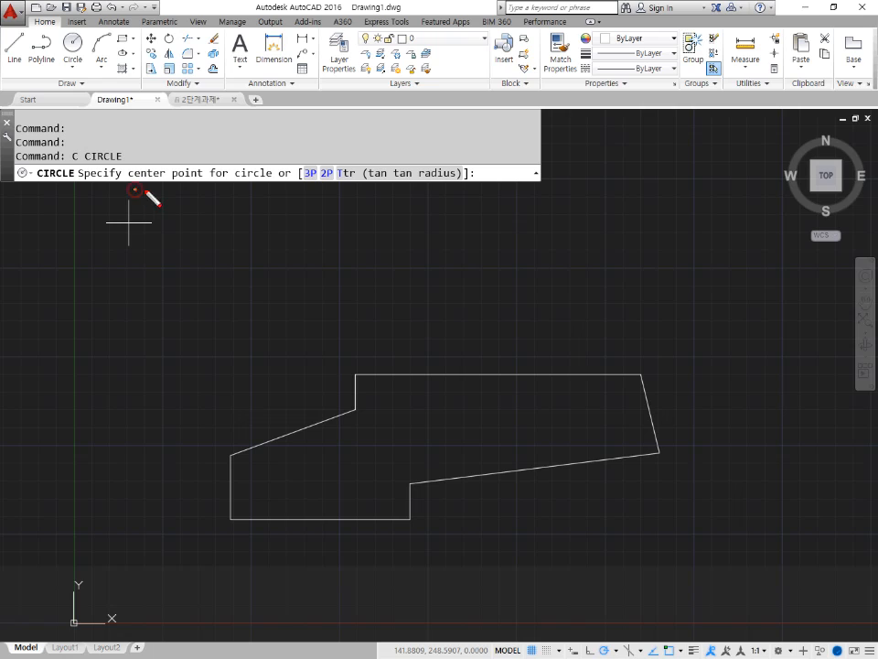
mouse_move(134, 189)
left_mouse_down()
mouse_move(271, 196)
mouse_move(118, 193)
left_mouse_up()
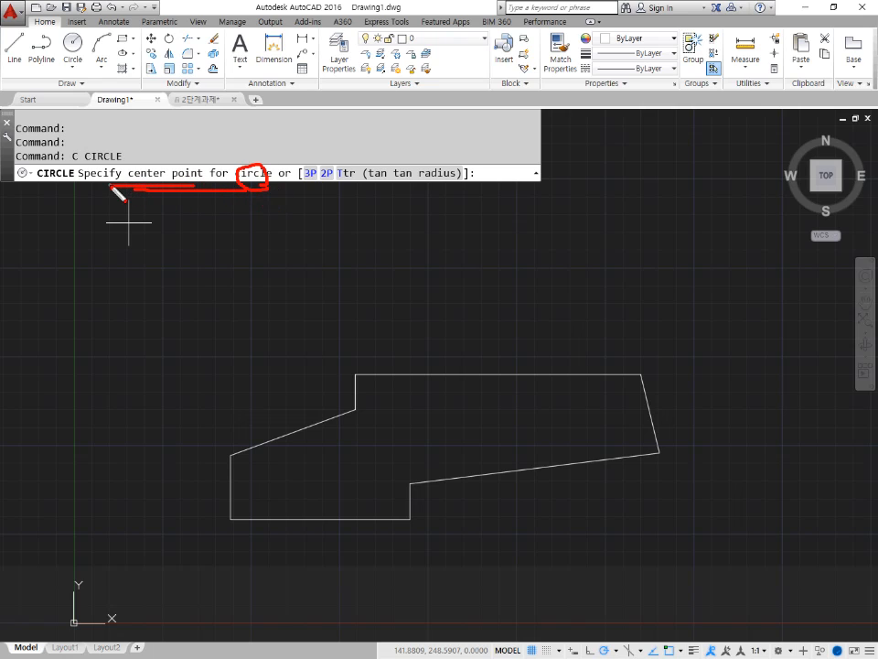
key("e")
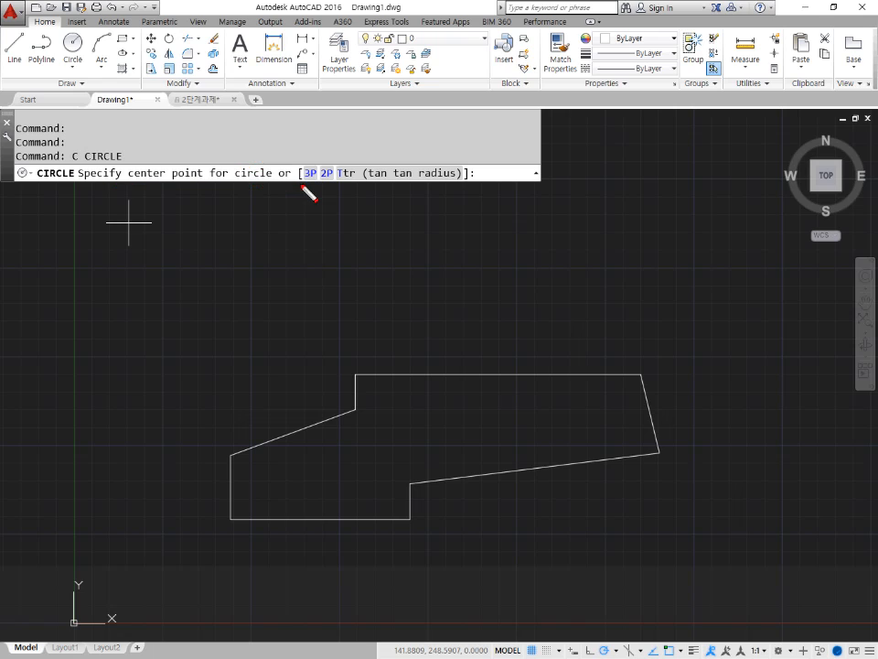
left_click_drag(302, 183, 466, 188)
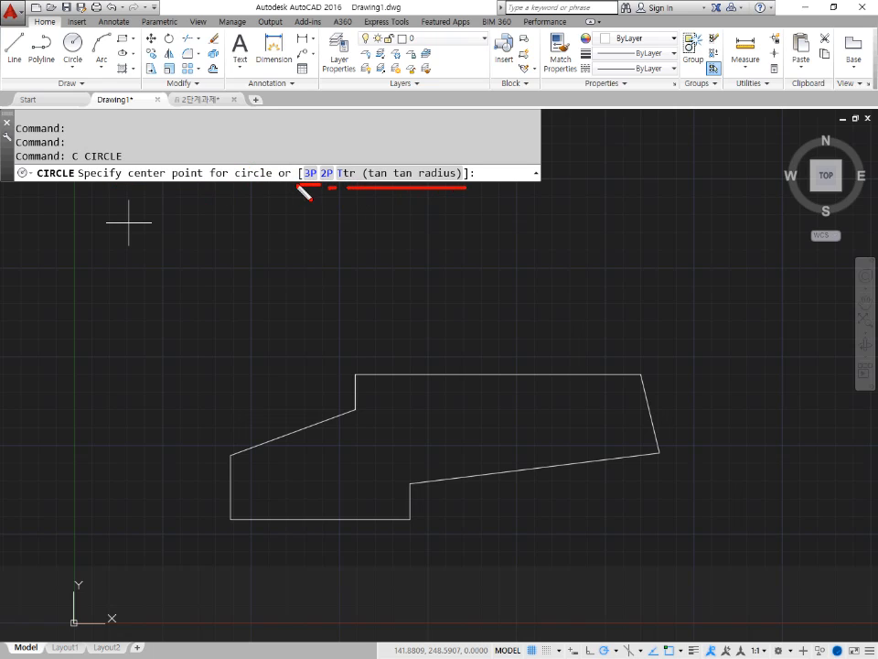
mouse_move(305, 187)
left_mouse_down()
mouse_move(298, 183)
mouse_move(322, 188)
mouse_move(315, 174)
mouse_move(331, 191)
mouse_move(364, 191)
mouse_move(356, 193)
left_mouse_up()
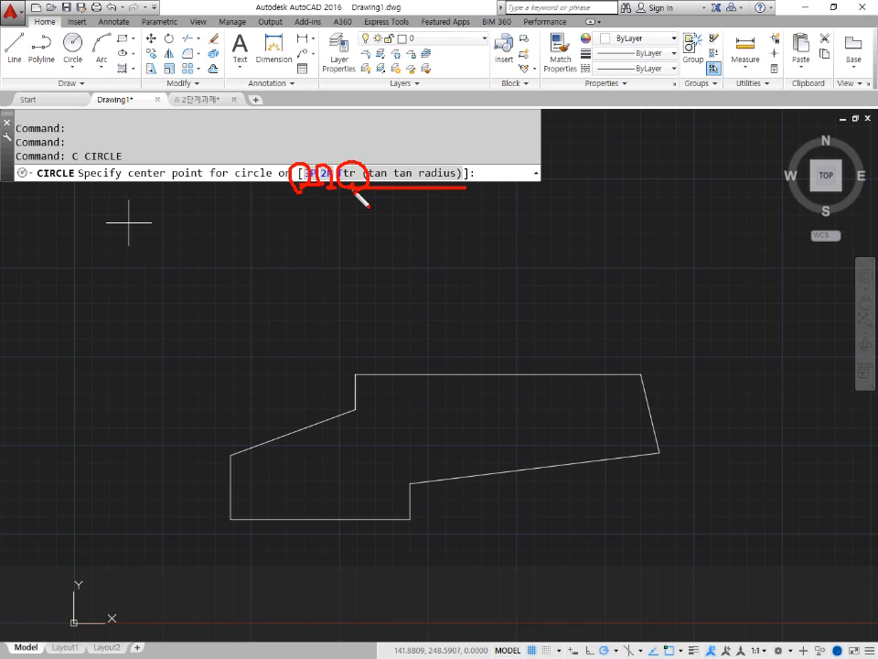
mouse_move(355, 195)
left_mouse_down()
mouse_move(274, 183)
mouse_move(329, 152)
mouse_move(368, 200)
left_mouse_up()
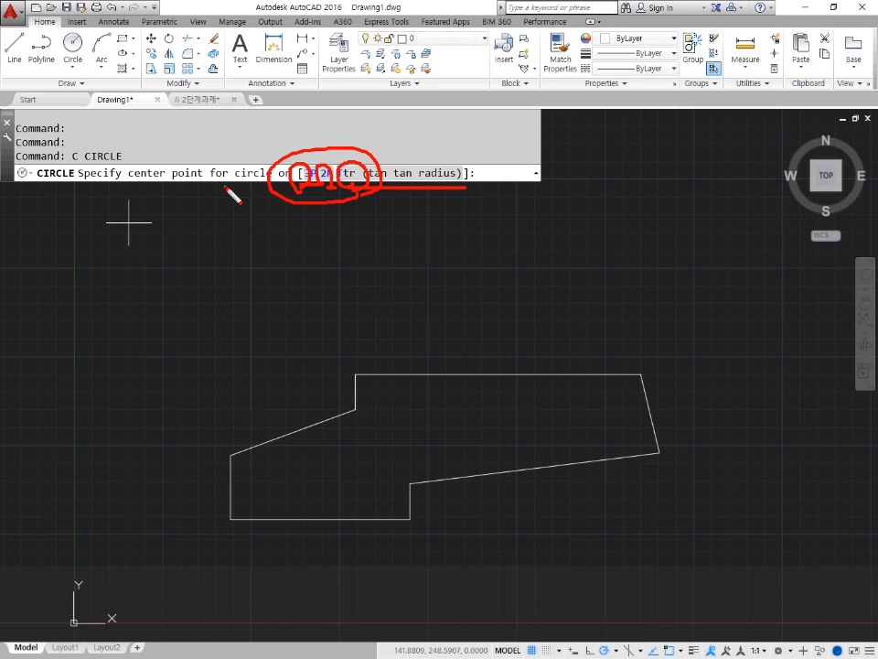
mouse_move(72, 91)
left_mouse_down()
mouse_move(57, 50)
mouse_move(84, 34)
mouse_move(73, 57)
left_mouse_up()
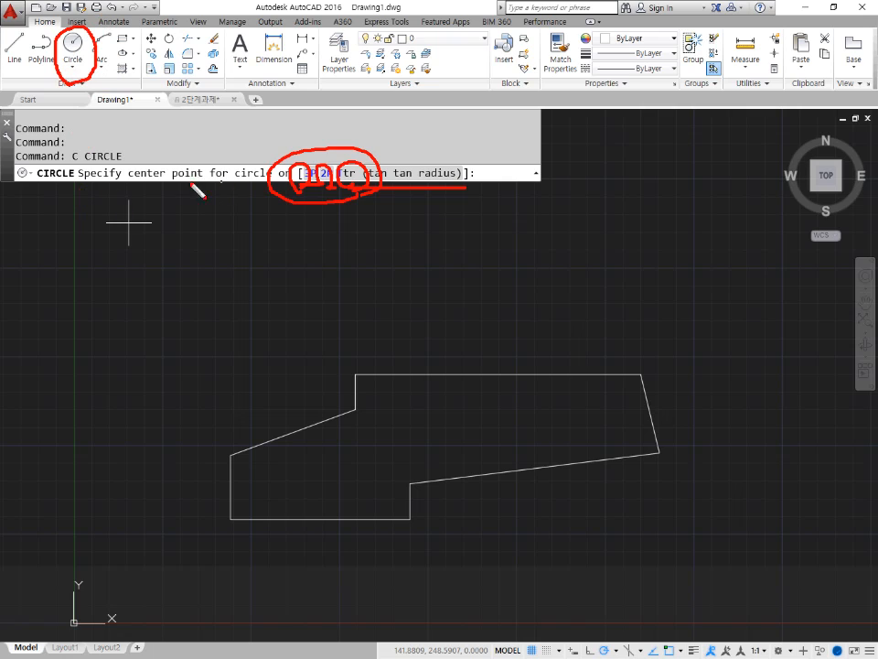
key("Escape")
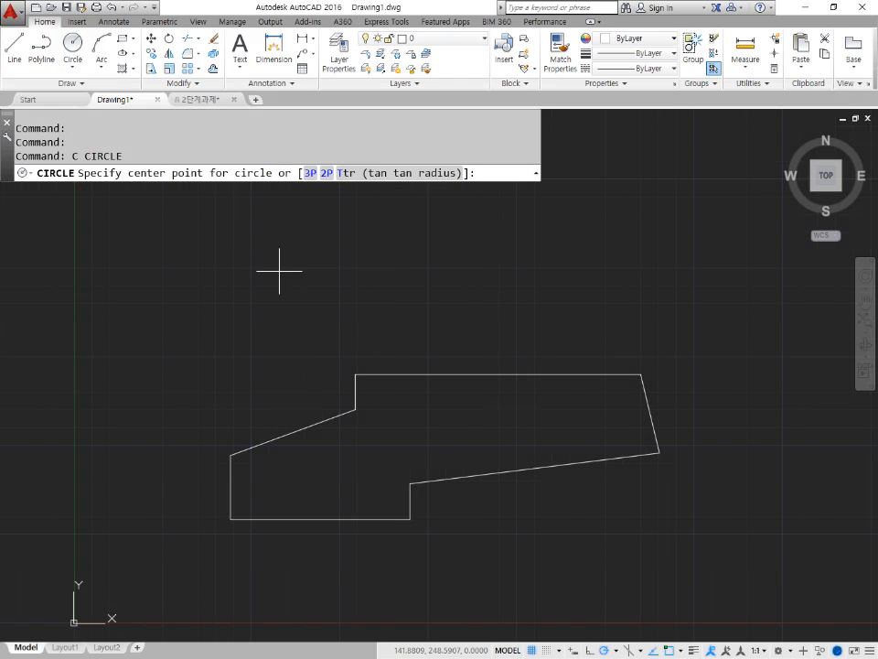
Draw a circle with a radius of 50 in the empty area above the left end of the polygon outline
left_click(230, 295)
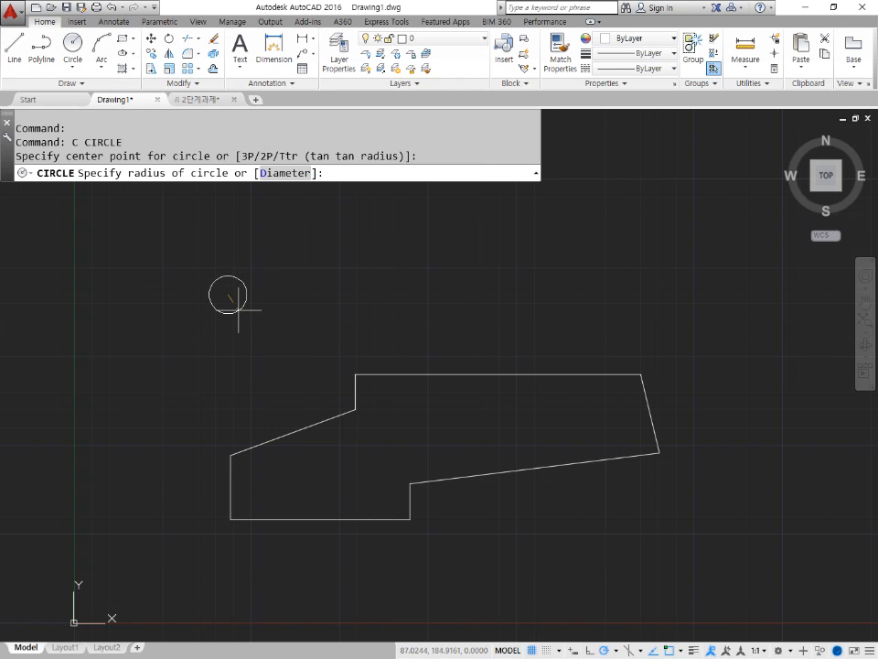
key("ctrl+2")
mouse_move(158, 199)
left_mouse_down()
mouse_move(129, 174)
mouse_move(224, 167)
mouse_move(168, 192)
mouse_move(196, 190)
left_mouse_up()
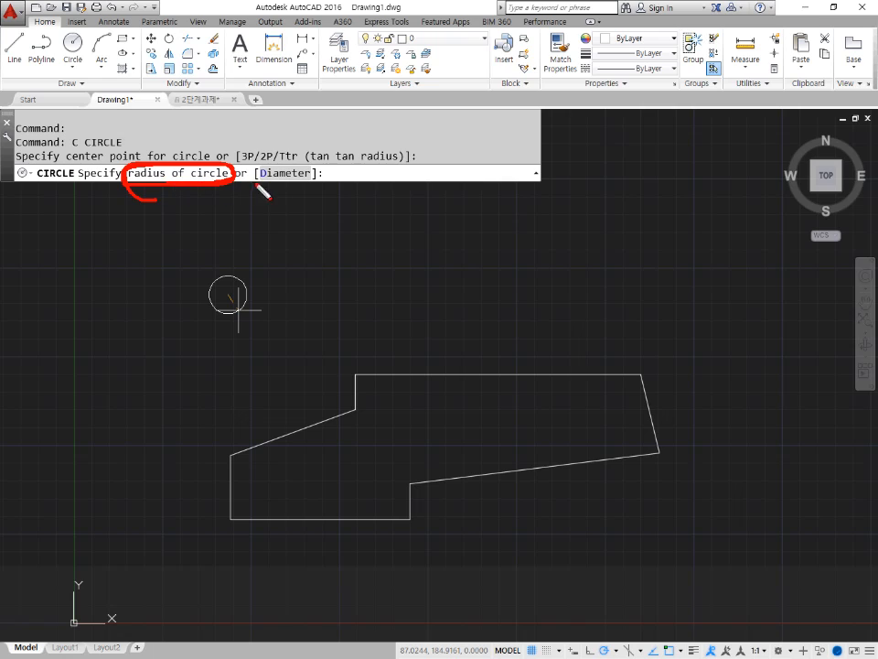
mouse_move(269, 190)
left_mouse_down()
mouse_move(324, 192)
mouse_move(253, 220)
left_mouse_up()
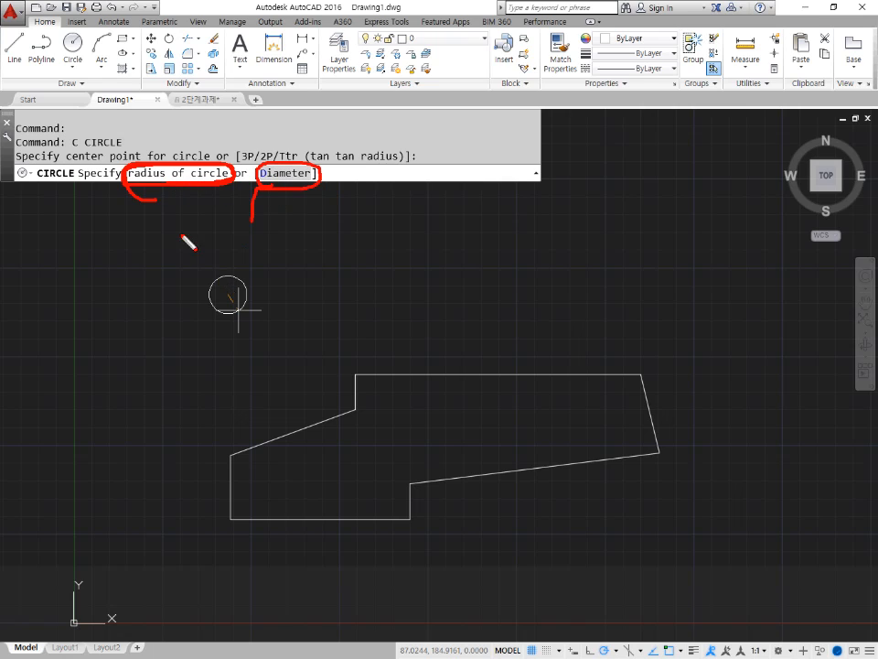
left_click_drag(207, 194, 148, 194)
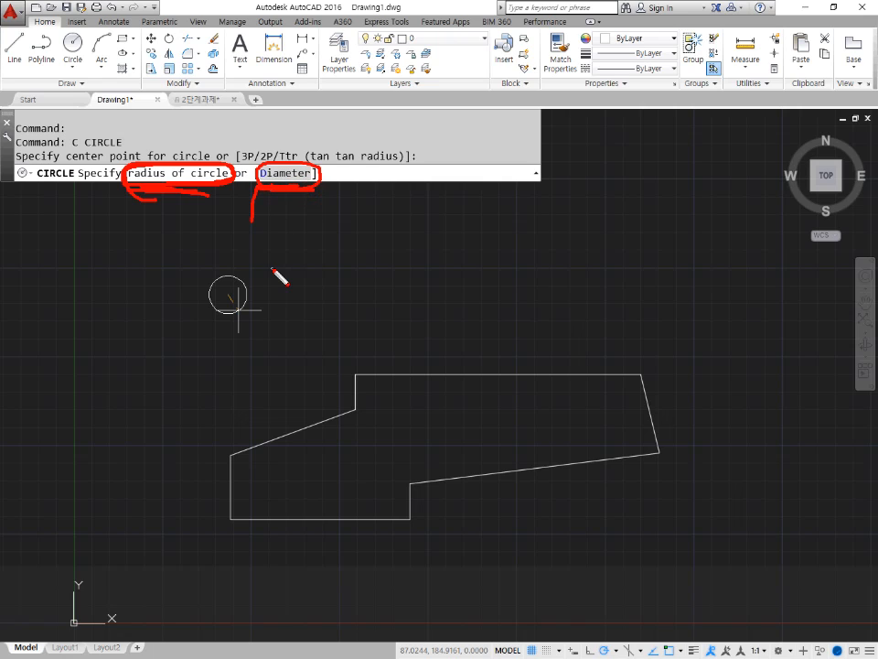
key("Escape")
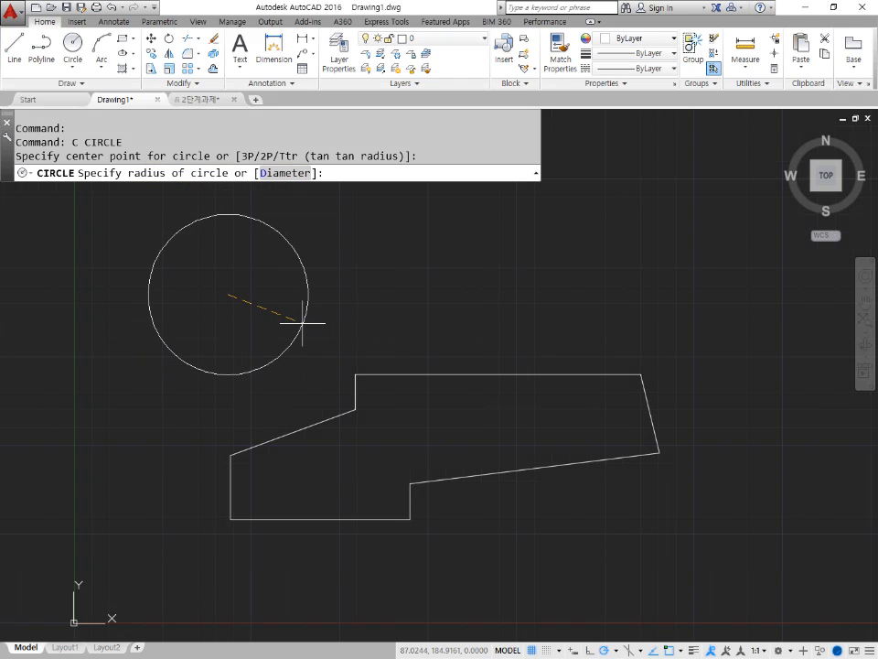
key("Return")
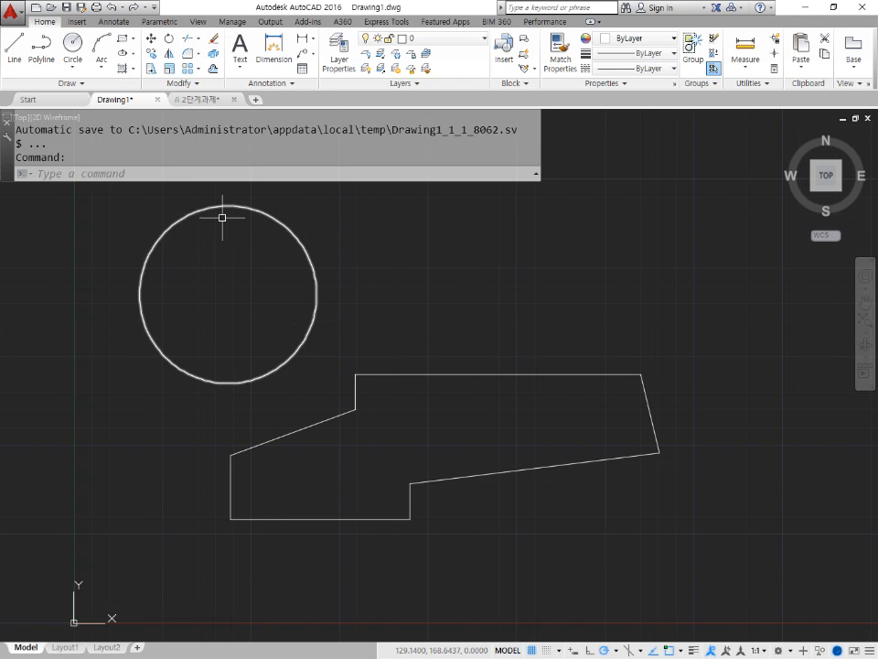
Draw a second circle to the right of the first, using the Diameter option with a diameter of 50
middle_click_drag(367, 299, 369, 333)
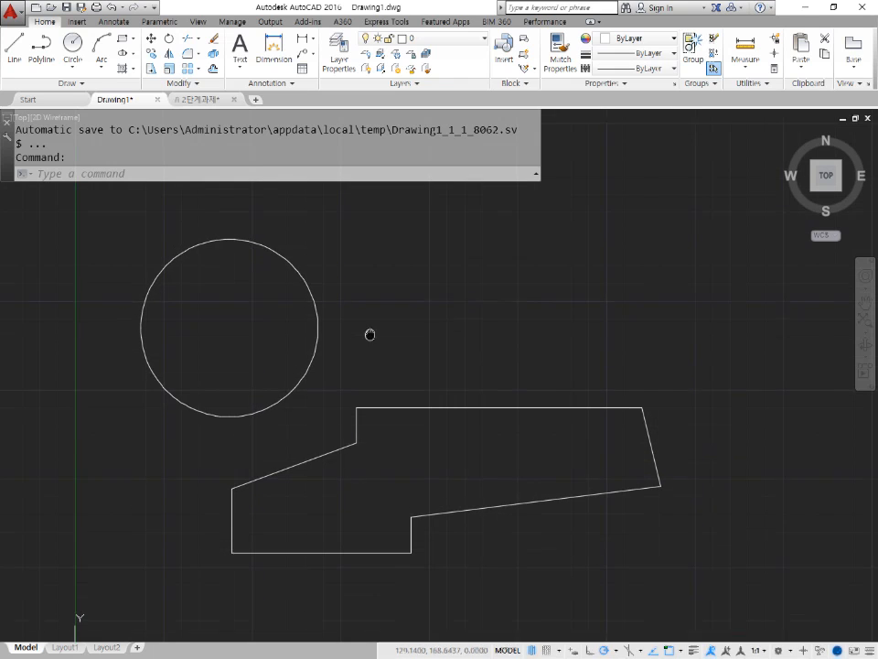
type("c")
key("Return")
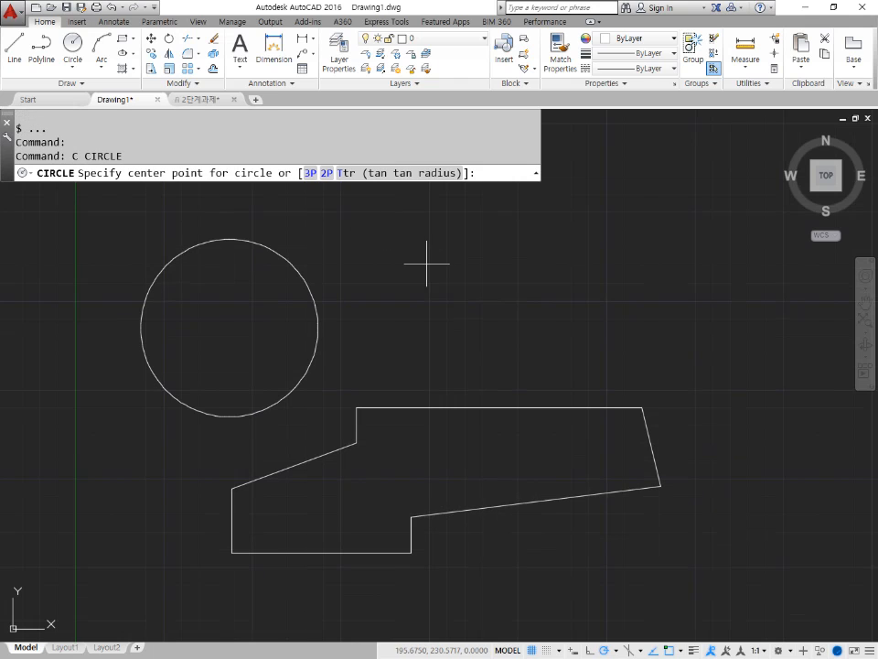
left_click(455, 286)
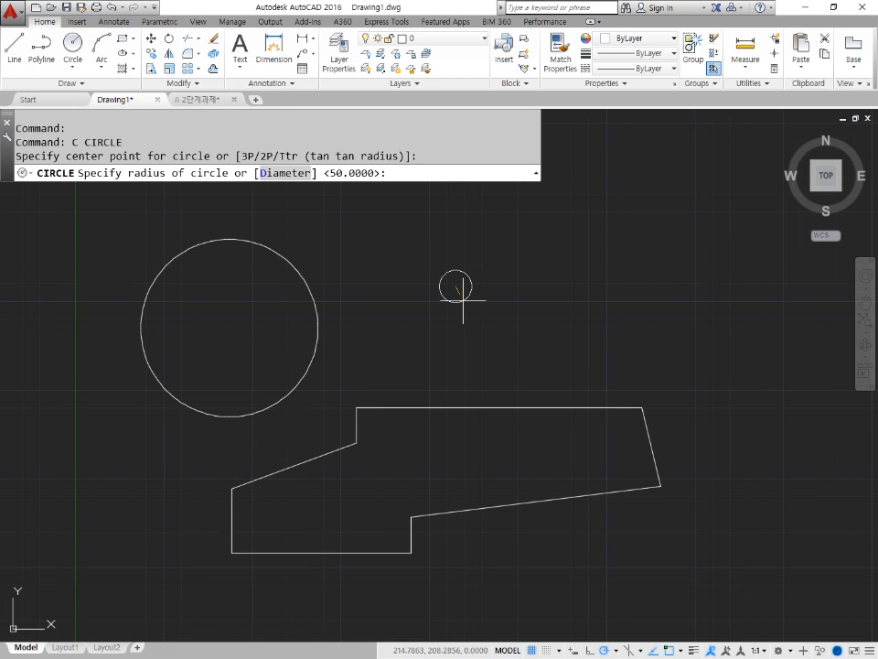
left_click(289, 173)
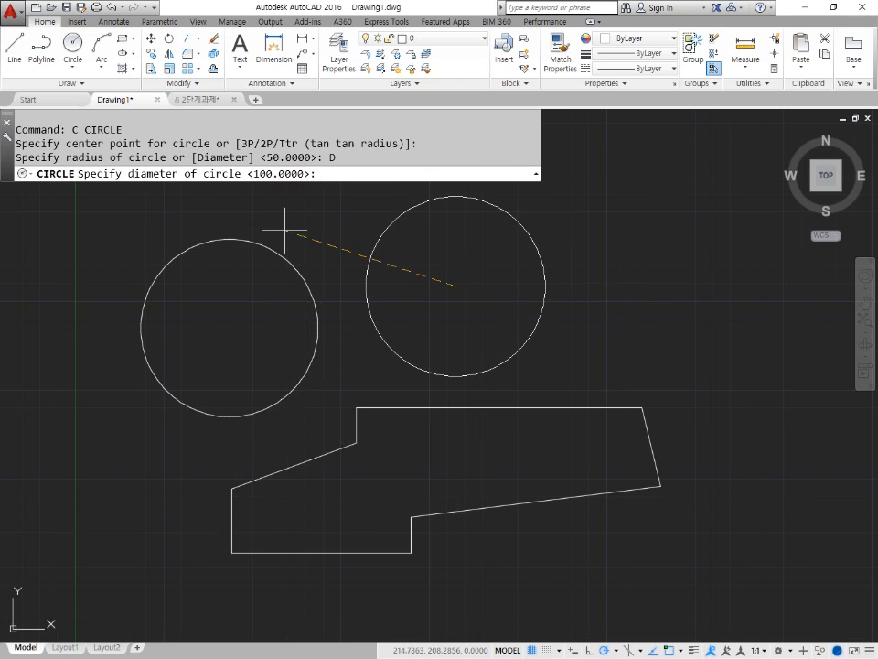
key("Return")
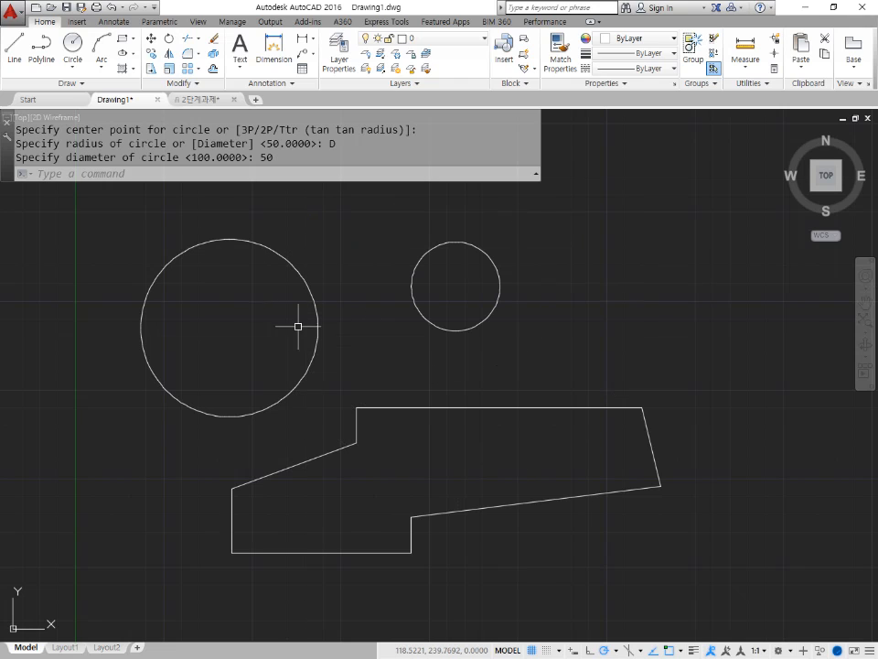
mouse_move(251, 337)
left_mouse_down()
mouse_move(264, 302)
mouse_move(258, 350)
left_mouse_up()
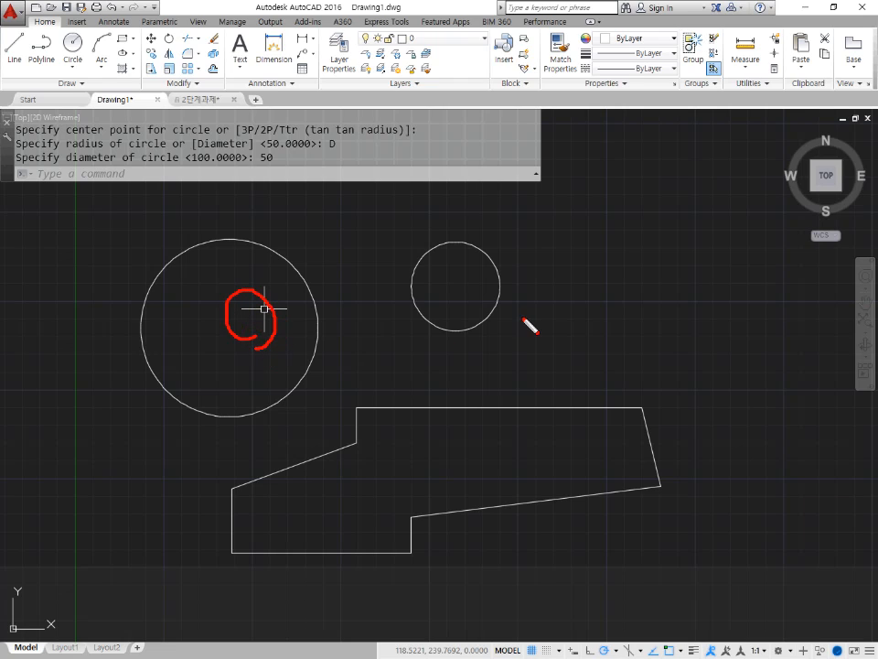
mouse_move(483, 316)
left_mouse_down()
mouse_move(465, 298)
mouse_move(476, 320)
left_mouse_up()
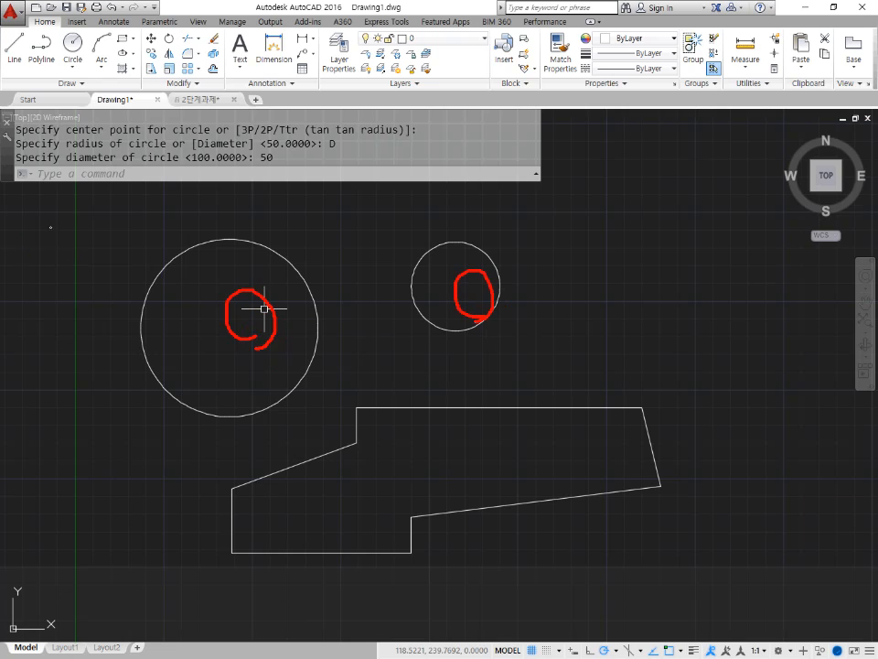
key("Escape")
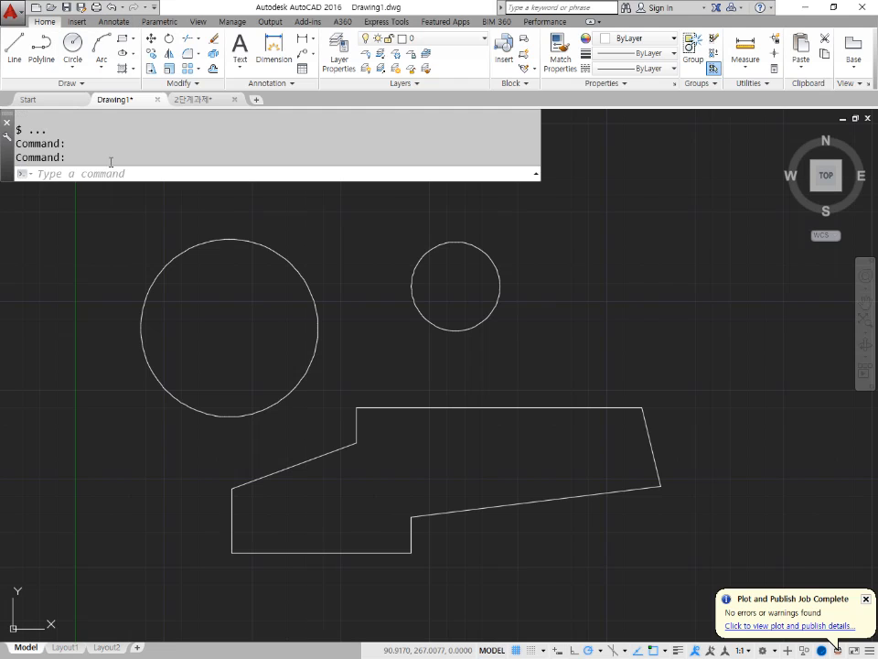
Start a third circle and place its center to the right of the small circle, above the polygon outline
left_click(110, 175)
type("C")
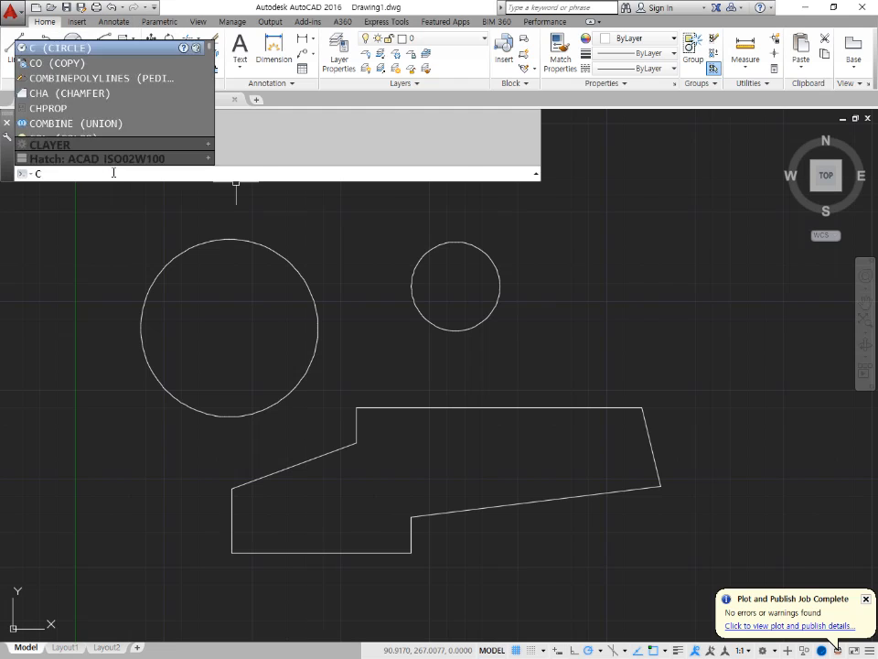
key("Return")
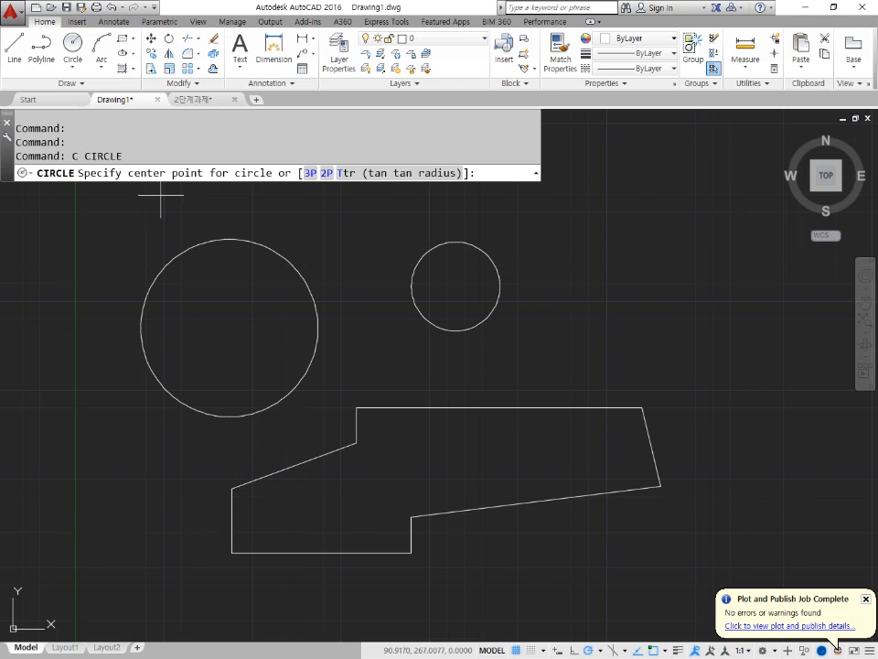
mouse_move(154, 193)
left_mouse_down()
mouse_move(133, 156)
mouse_move(280, 156)
mouse_move(291, 176)
mouse_move(173, 194)
left_mouse_up()
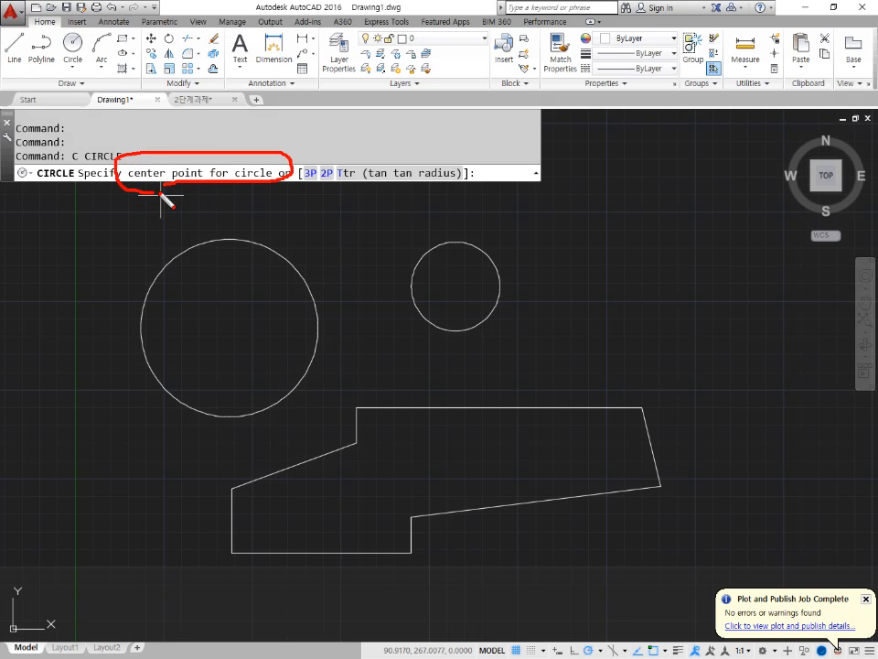
left_click_drag(267, 187, 216, 186)
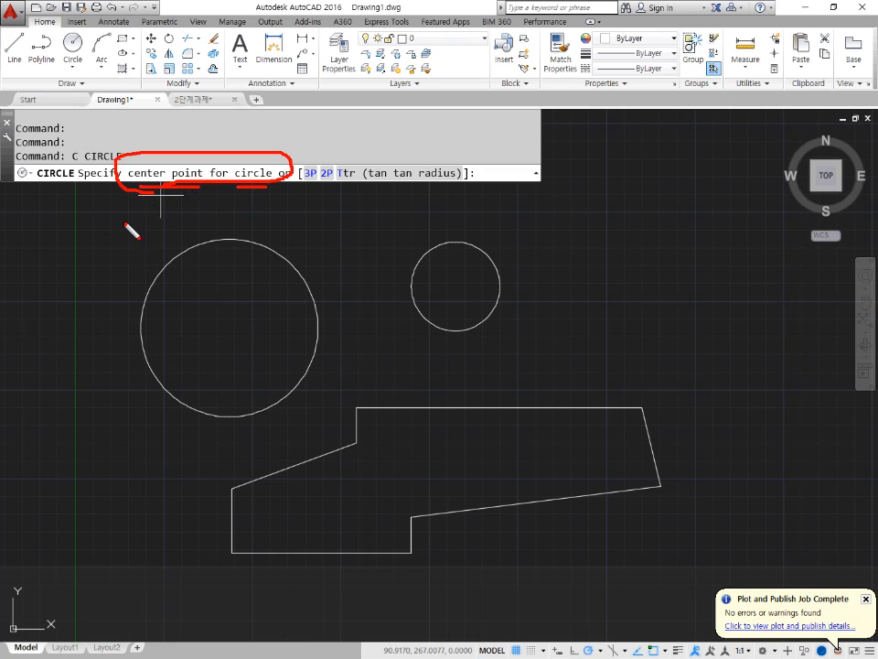
key("e")
mouse_move(179, 168)
left_mouse_down()
mouse_move(175, 183)
mouse_move(207, 183)
mouse_move(187, 190)
left_mouse_up()
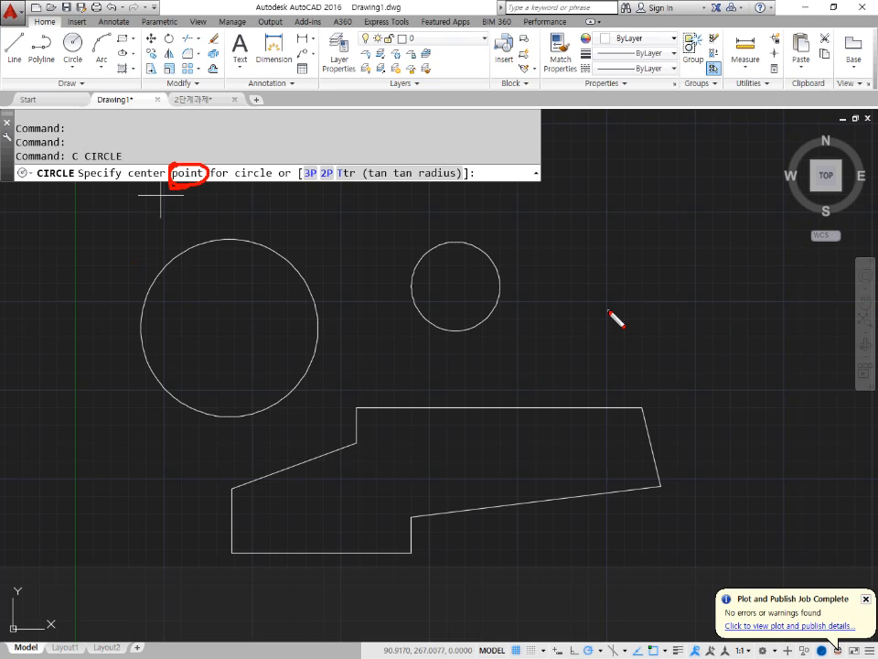
key("Escape")
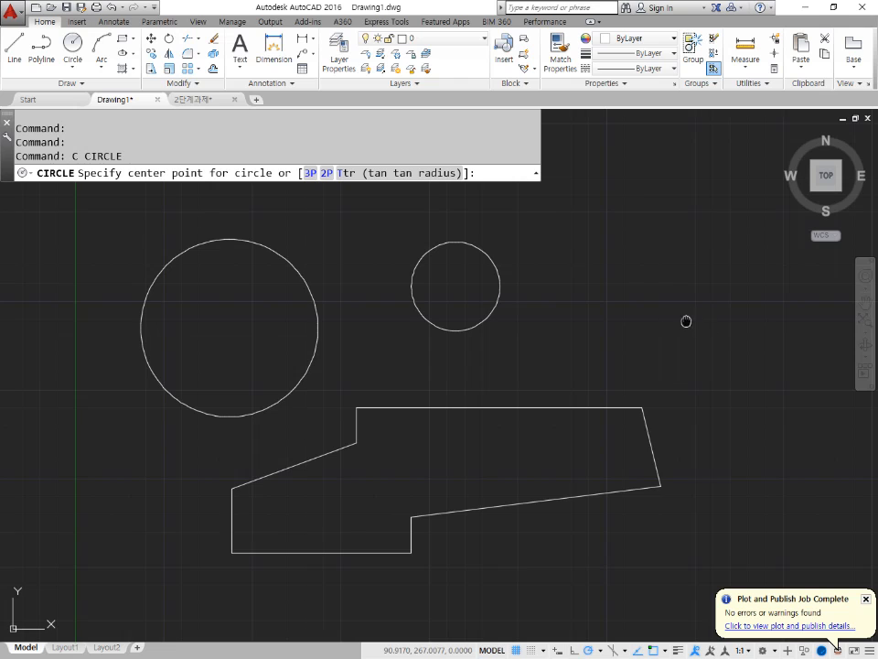
middle_click_drag(686, 321, 624, 371)
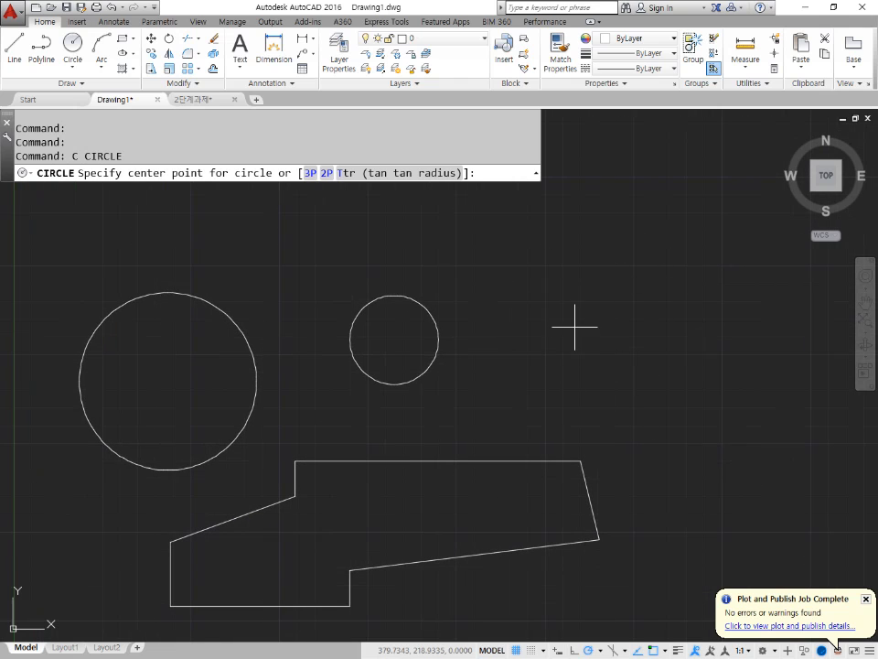
left_click(558, 301)
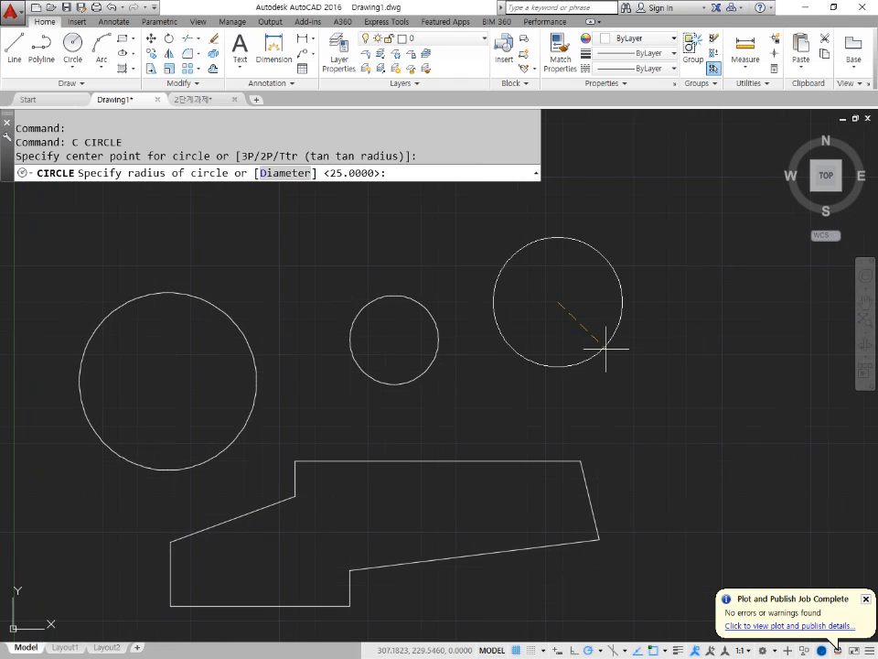
mouse_move(556, 305)
left_mouse_down()
mouse_move(564, 317)
mouse_move(413, 174)
mouse_move(441, 174)
left_mouse_up()
mouse_move(134, 186)
left_mouse_down()
mouse_move(120, 172)
mouse_move(186, 153)
mouse_move(240, 182)
mouse_move(135, 184)
left_mouse_up()
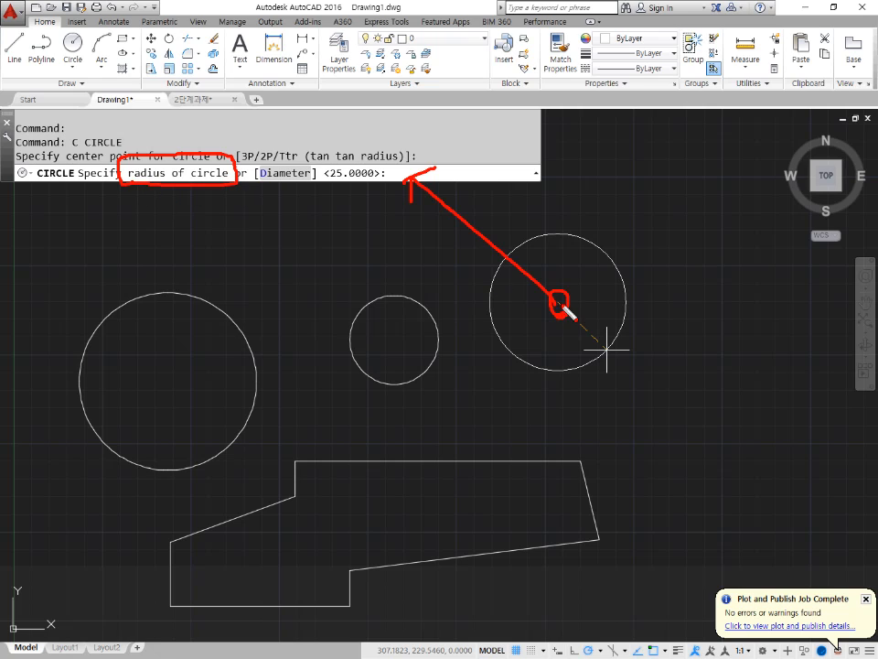
left_click_drag(573, 311, 555, 314)
mouse_move(218, 193)
left_mouse_down()
mouse_move(190, 176)
mouse_move(207, 192)
left_mouse_up()
mouse_move(408, 168)
left_mouse_down()
mouse_move(386, 178)
mouse_move(414, 193)
left_mouse_up()
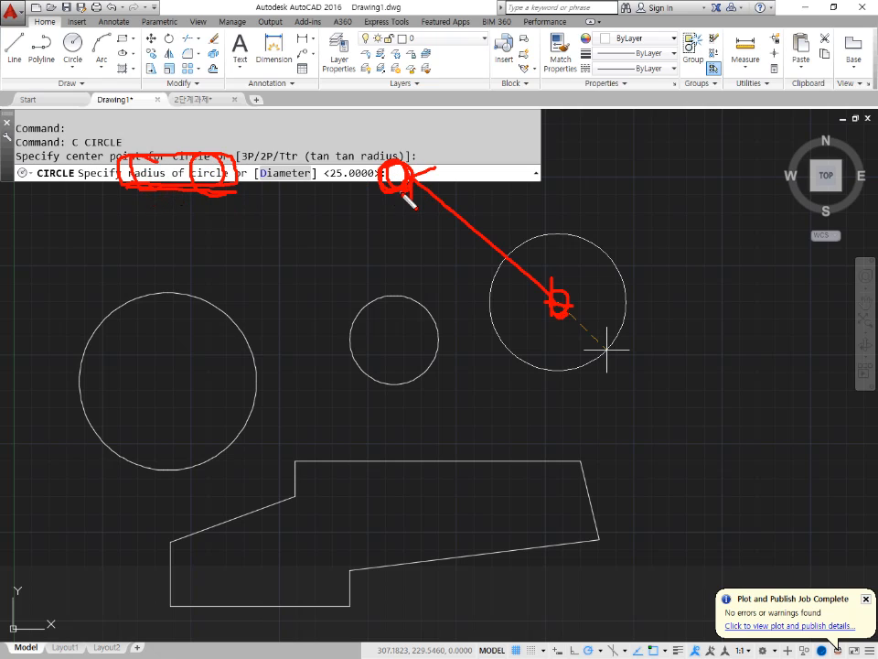
key("e")
left_click_drag(334, 163, 331, 190)
left_click_drag(371, 165, 375, 187)
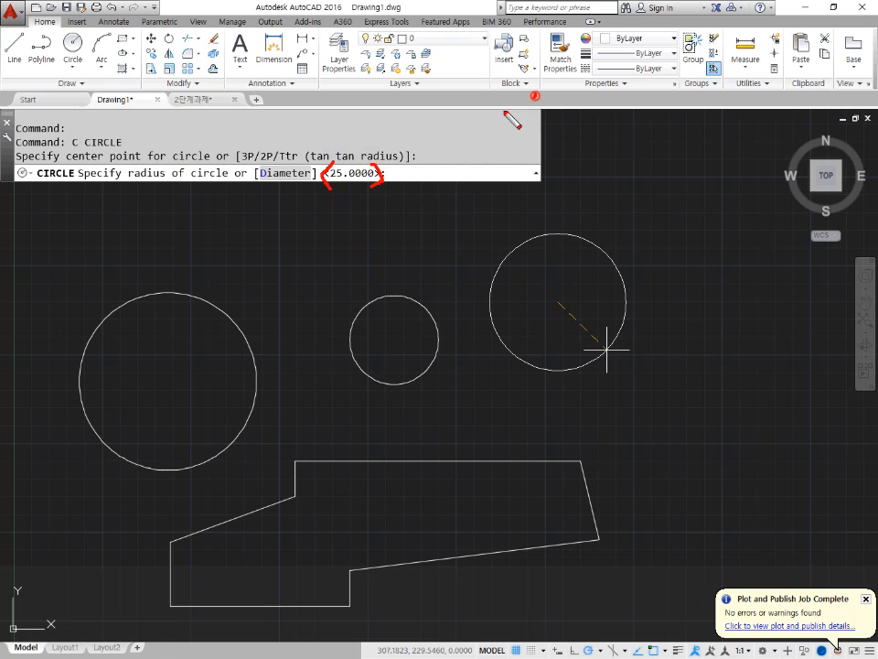
mouse_move(536, 92)
left_mouse_down()
mouse_move(494, 87)
mouse_move(537, 95)
left_mouse_up()
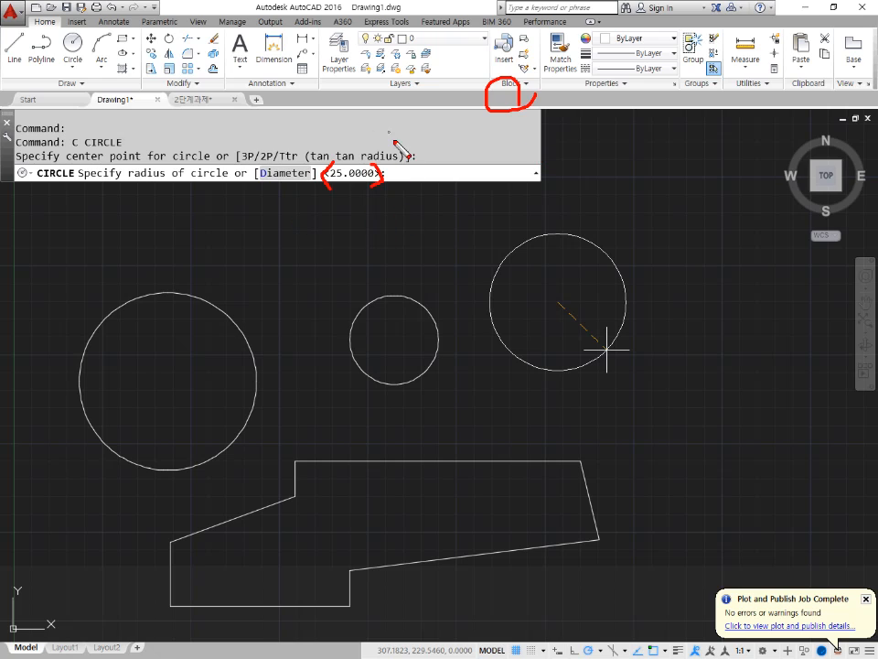
mouse_move(472, 117)
left_mouse_down()
mouse_move(366, 147)
mouse_move(331, 176)
left_mouse_up()
left_click_drag(352, 138, 366, 173)
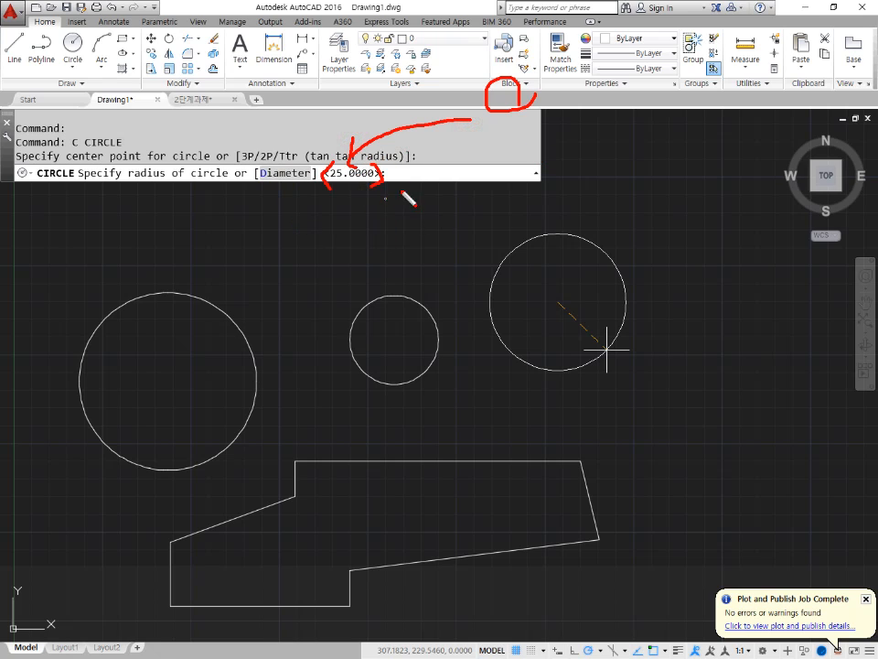
mouse_move(416, 178)
left_mouse_down()
mouse_move(418, 199)
mouse_move(395, 212)
mouse_move(391, 187)
mouse_move(363, 198)
left_mouse_up()
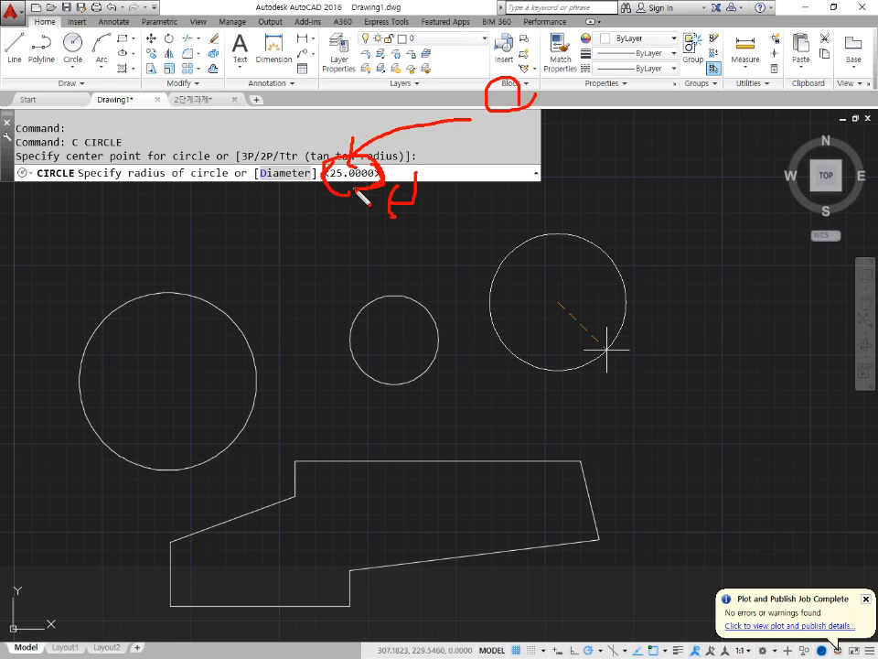
Finish the third circle by accepting the default radius of 25
key("Escape")
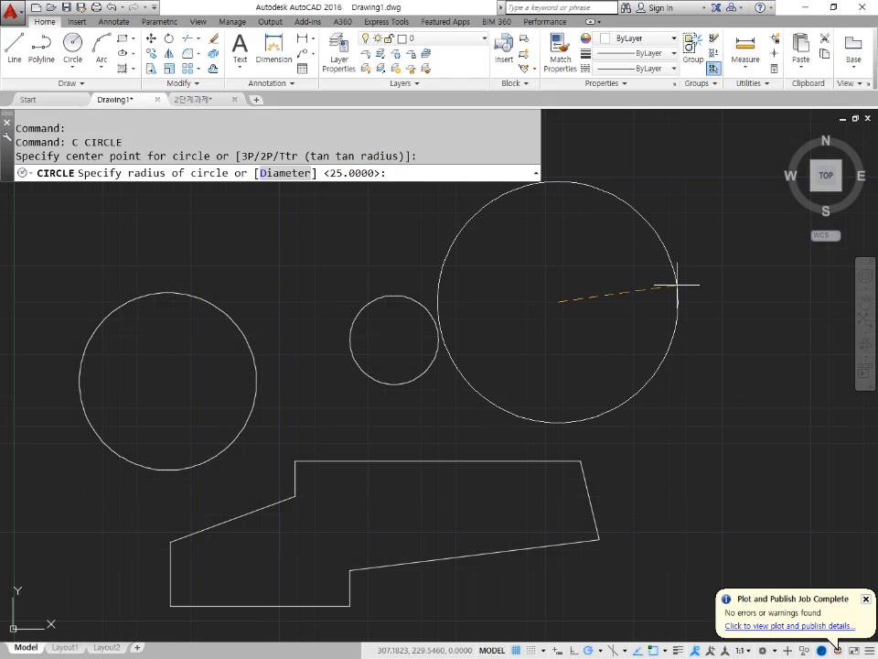
key("Return")
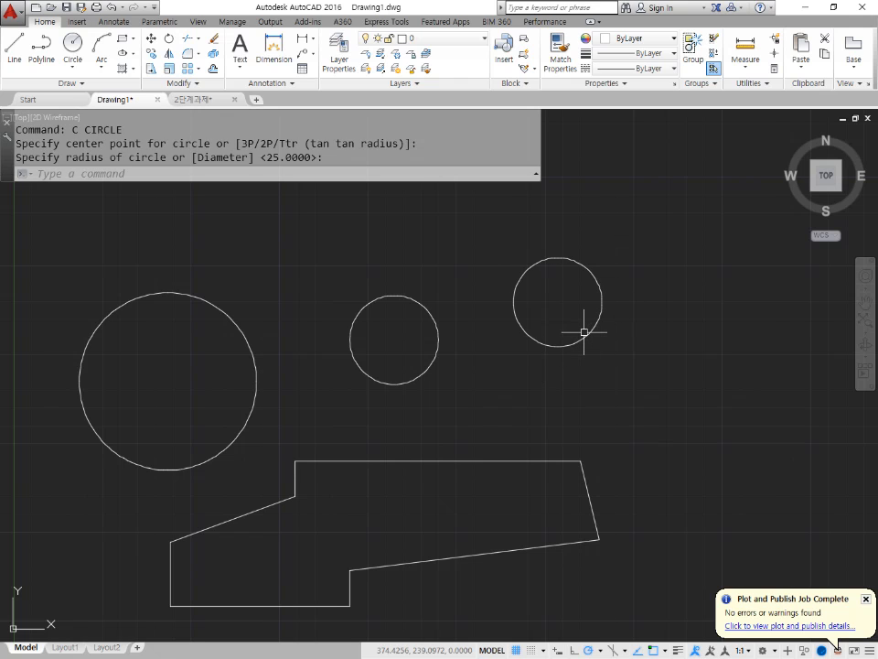
Start a fourth circle centered to the right of the third one and choose the Diameter option
middle_click_drag(592, 324, 486, 338)
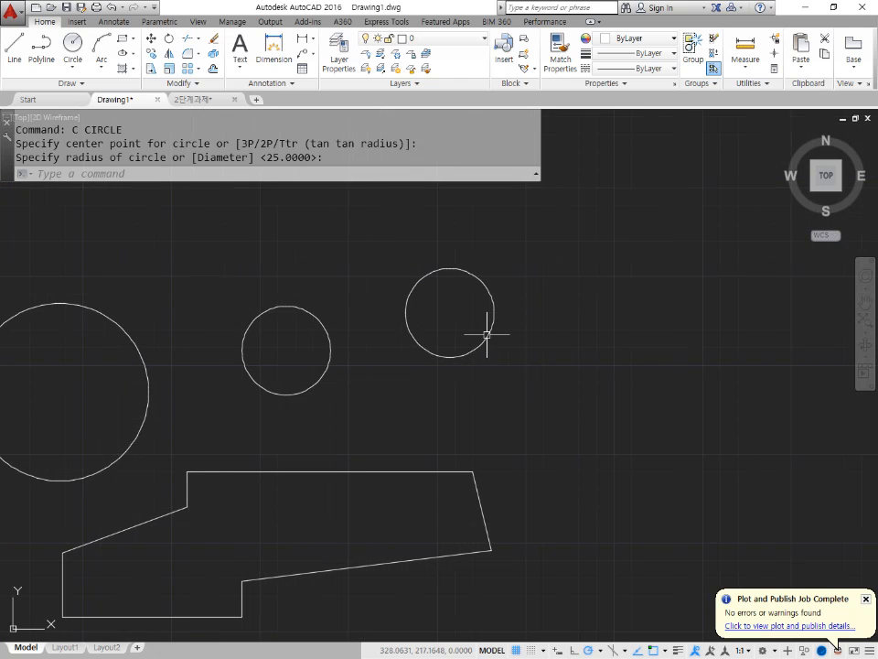
key("Return")
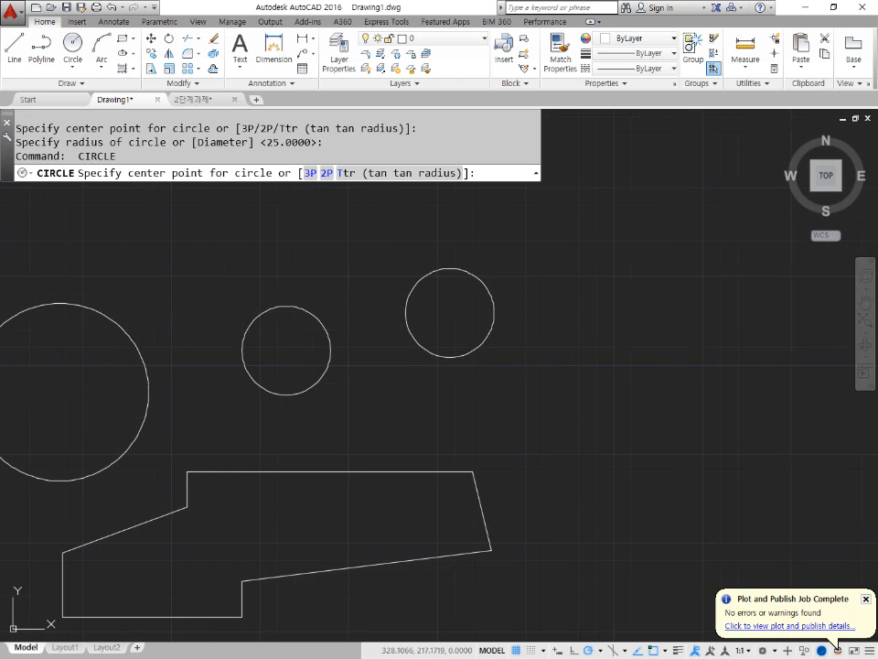
left_click(594, 304)
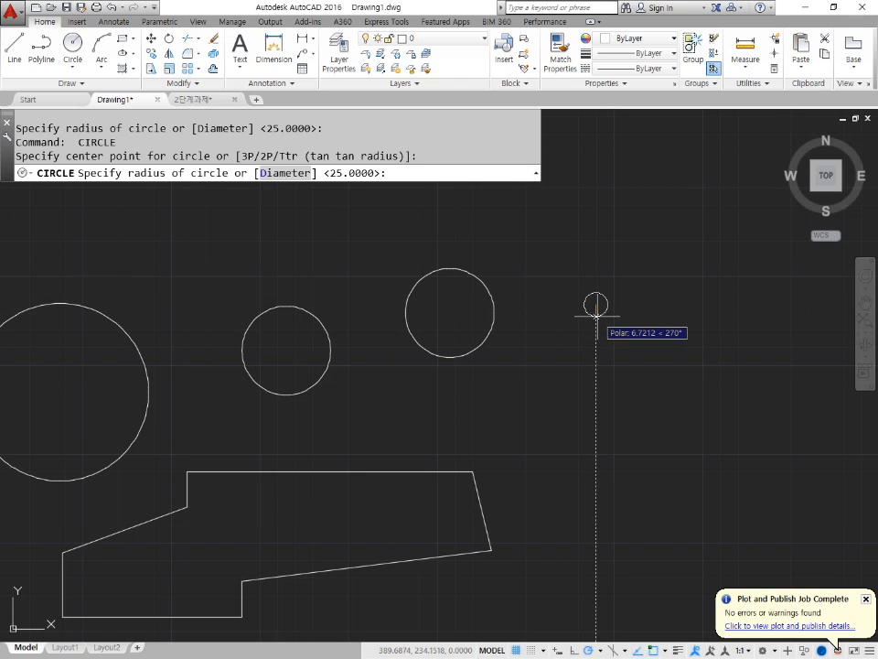
mouse_move(295, 213)
left_mouse_down()
mouse_move(272, 200)
mouse_move(340, 183)
mouse_move(288, 207)
mouse_move(313, 160)
mouse_move(311, 190)
mouse_move(303, 180)
mouse_move(265, 194)
left_mouse_up()
key("Escape")
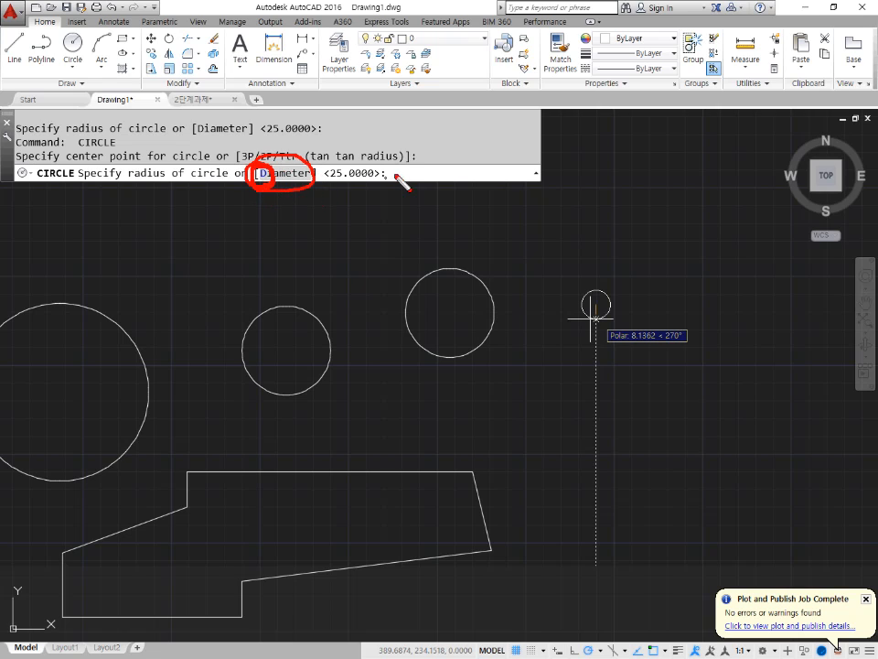
mouse_move(394, 180)
left_mouse_down()
mouse_move(416, 163)
mouse_move(389, 161)
mouse_move(392, 183)
mouse_move(413, 161)
mouse_move(382, 179)
left_mouse_up()
mouse_move(271, 184)
left_mouse_down()
mouse_move(308, 181)
mouse_move(288, 189)
left_mouse_up()
key("Escape")
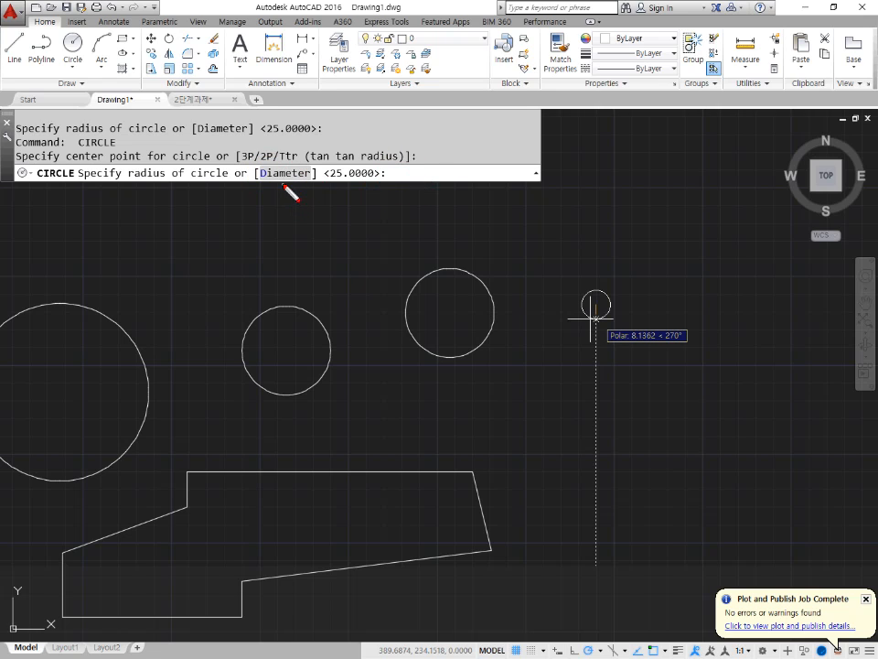
key("Escape")
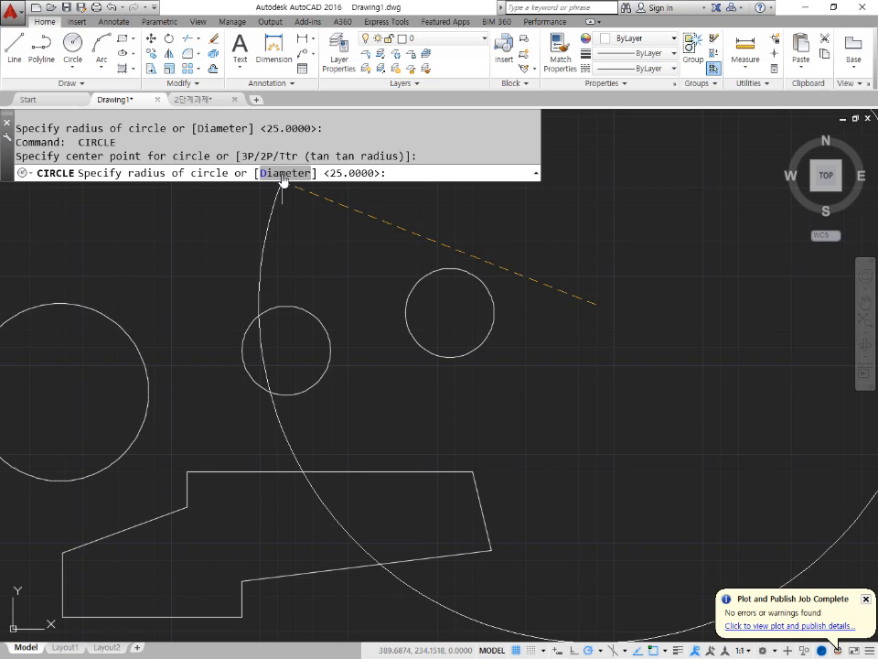
left_click(282, 173)
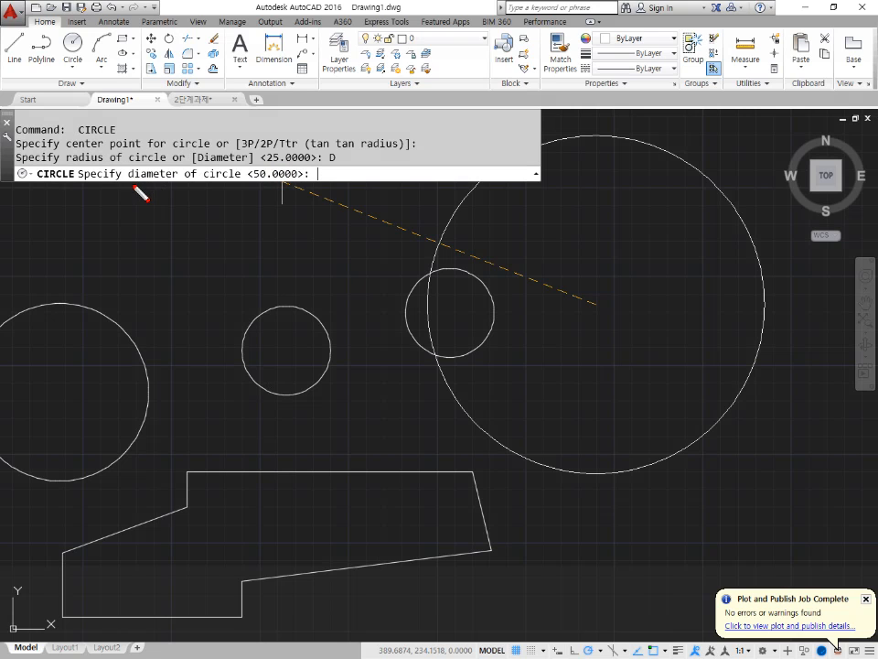
Set the fourth circle's diameter to 100 and complete it
mouse_move(131, 170)
left_mouse_down()
mouse_move(129, 181)
mouse_move(249, 170)
mouse_move(210, 192)
mouse_move(158, 193)
left_mouse_up()
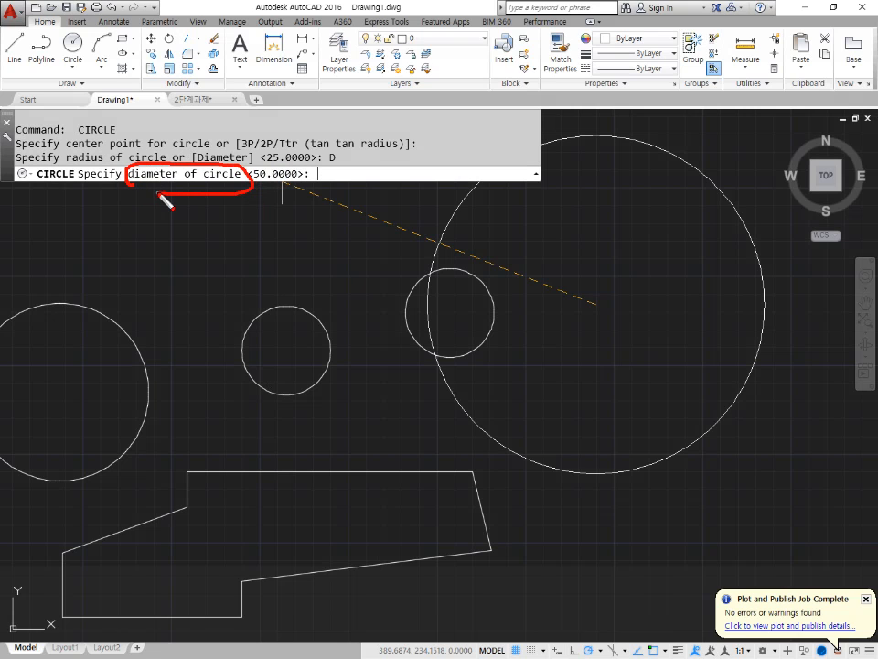
mouse_move(229, 191)
left_mouse_down()
mouse_move(218, 213)
mouse_move(162, 193)
mouse_move(162, 203)
left_mouse_up()
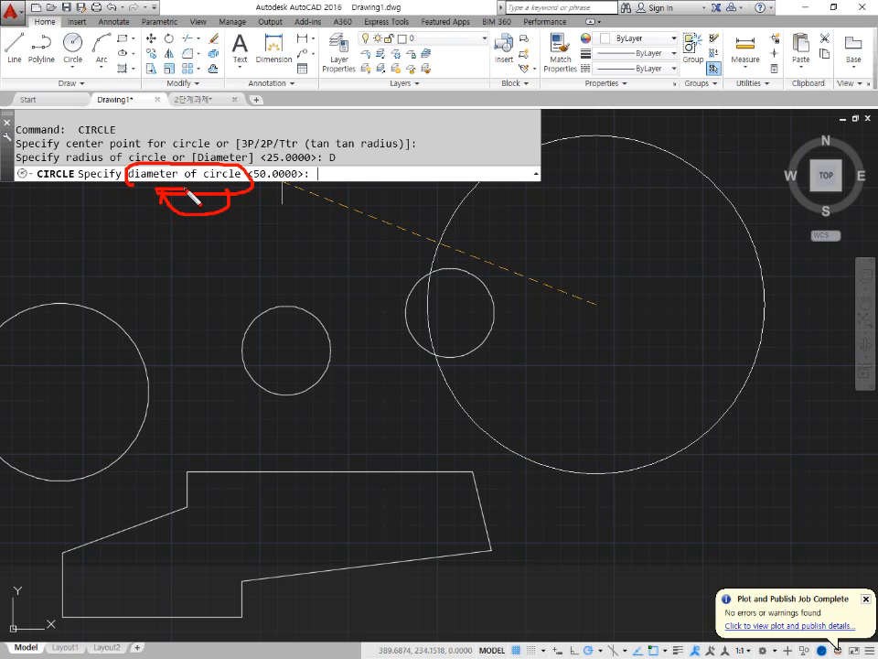
mouse_move(338, 166)
left_mouse_down()
mouse_move(348, 179)
mouse_move(336, 168)
left_mouse_up()
key("Escape")
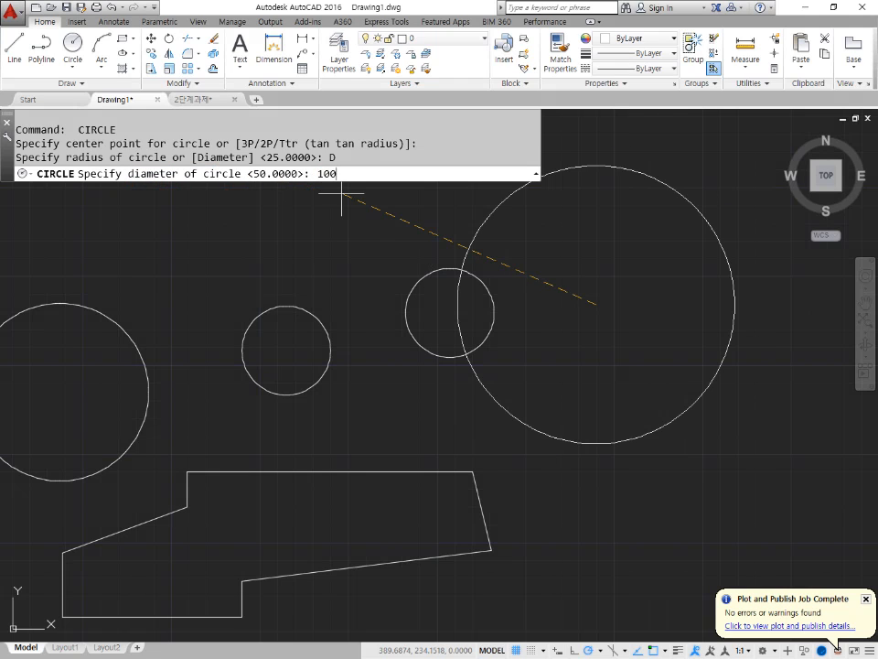
key("Return")
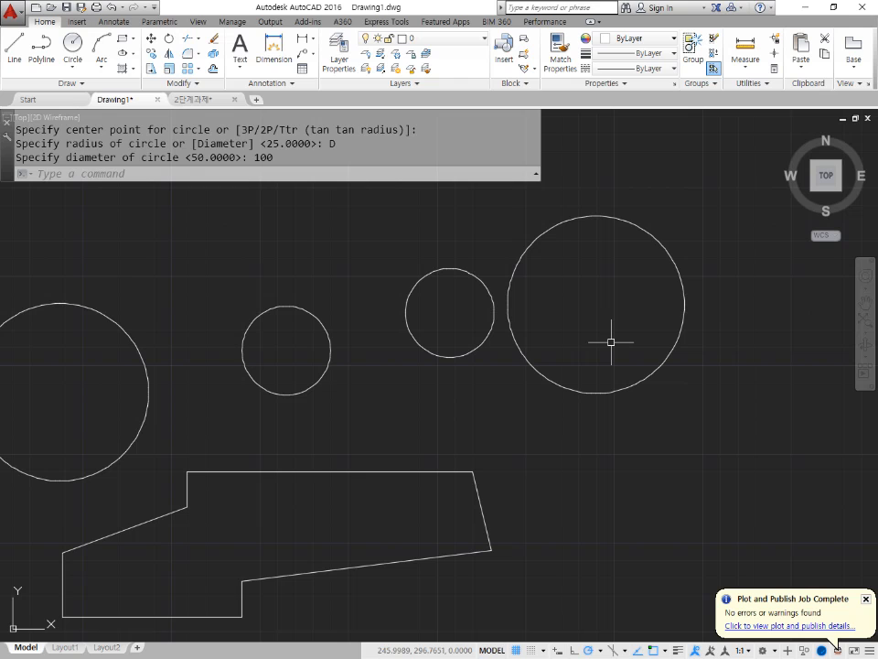
Draw a Center, Radius circle above the row of circles, entering the radius as the fraction 77/2
scroll(557, 302, "down", 2)
middle_click_drag(394, 308, 509, 364)
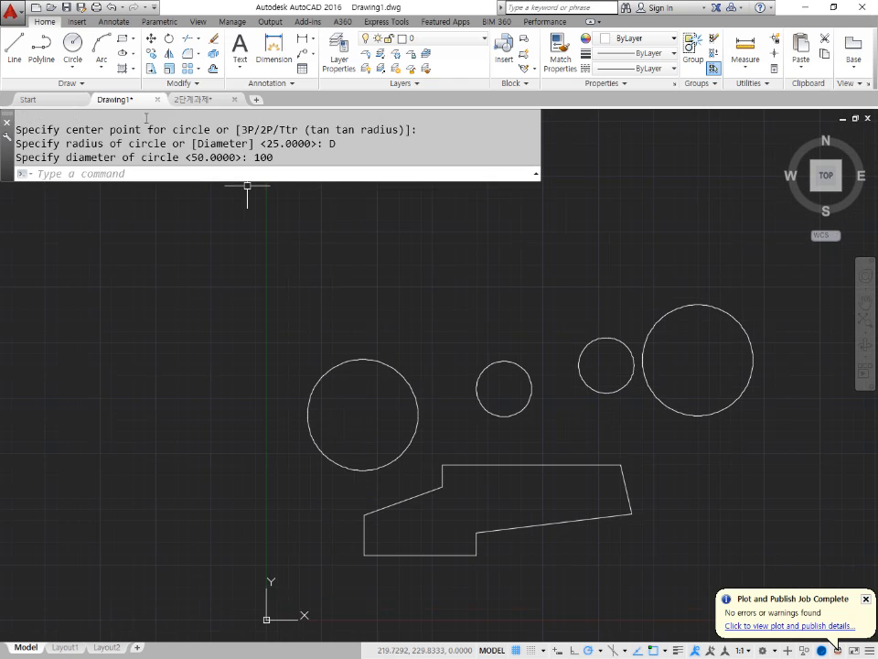
left_click(73, 65)
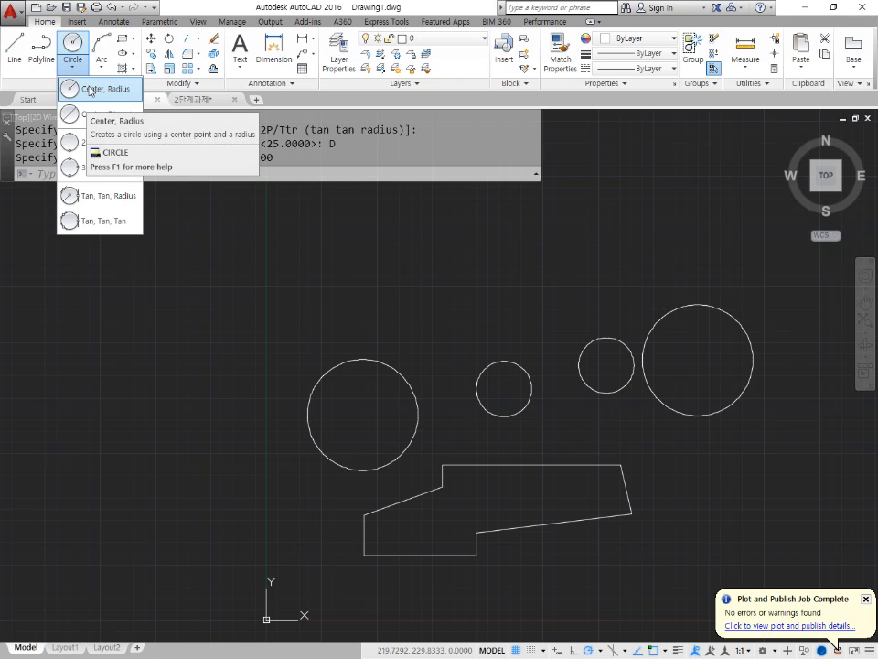
left_click(89, 89)
left_click(420, 273)
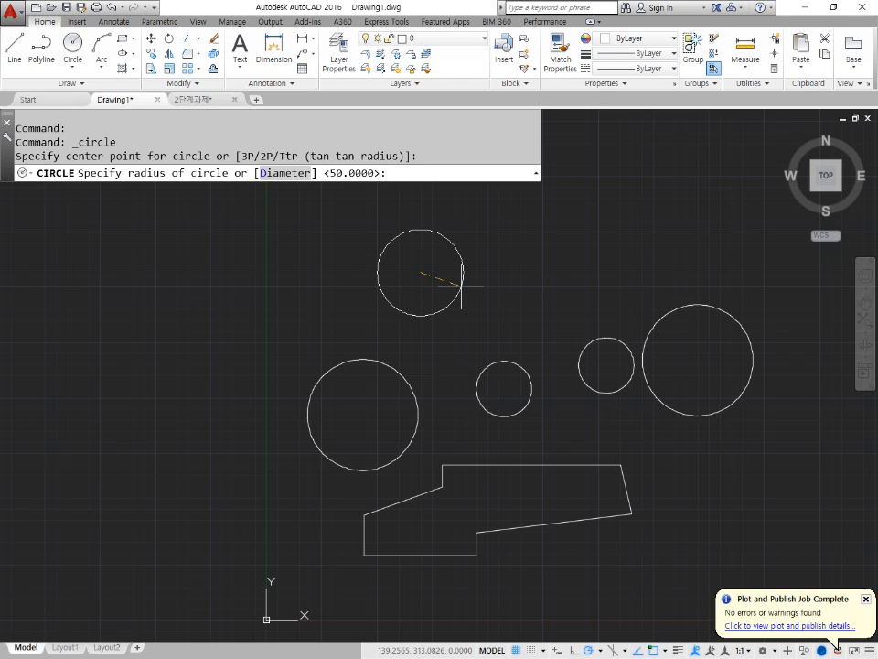
type("77/2")
key("Return")
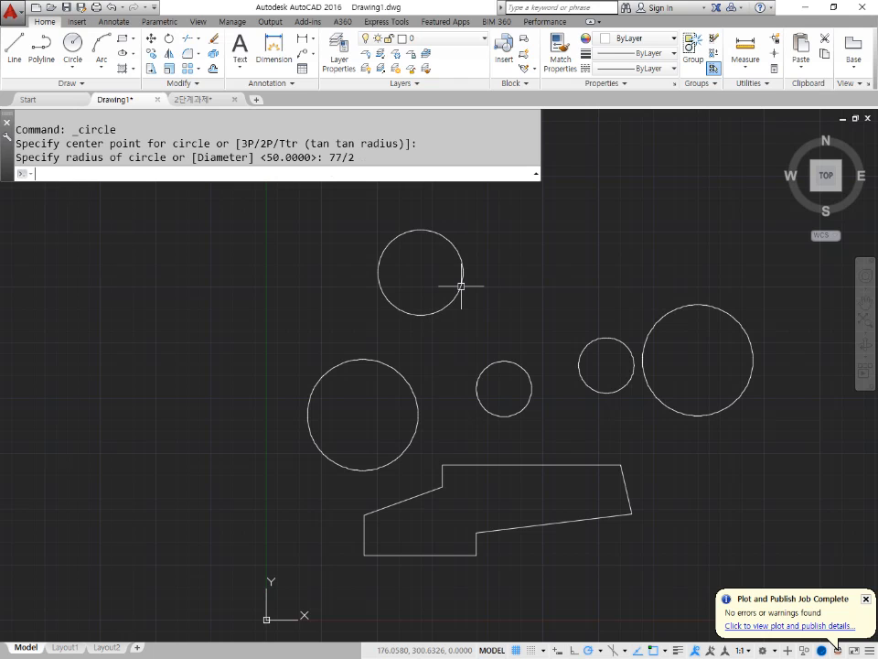
Switch to the Notepad notes, add blank lines below the R10 / Ø10 line, and write "정수 나눗셈만 허용" directly under it
key("alt+Tab")
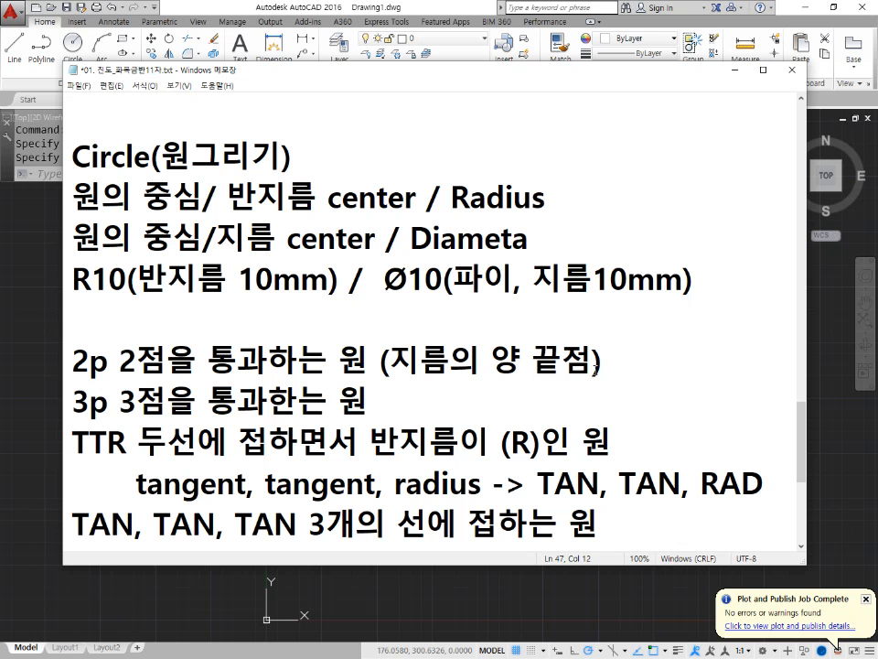
left_click(592, 314)
key("Return")
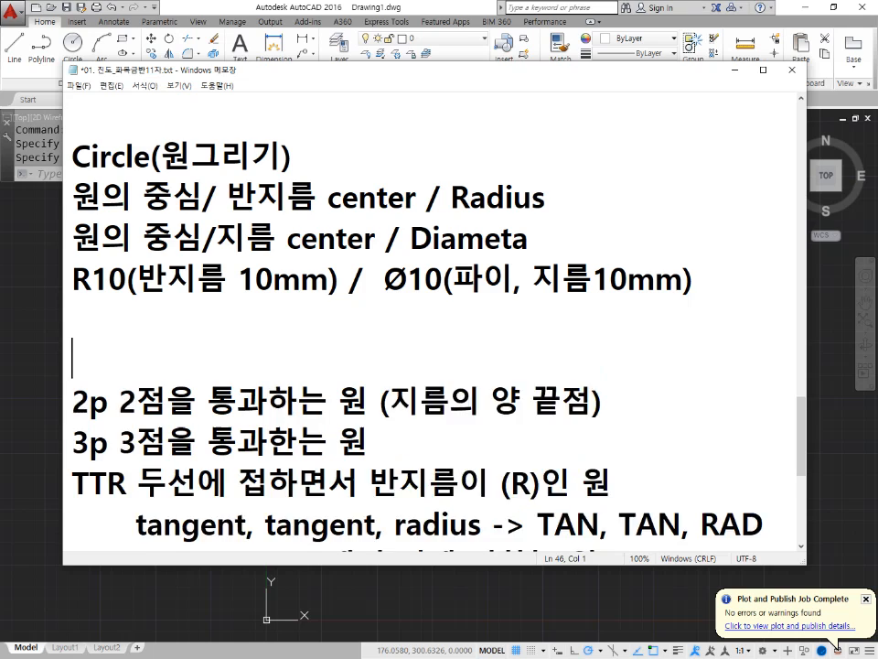
key("Return")
left_click(593, 312)
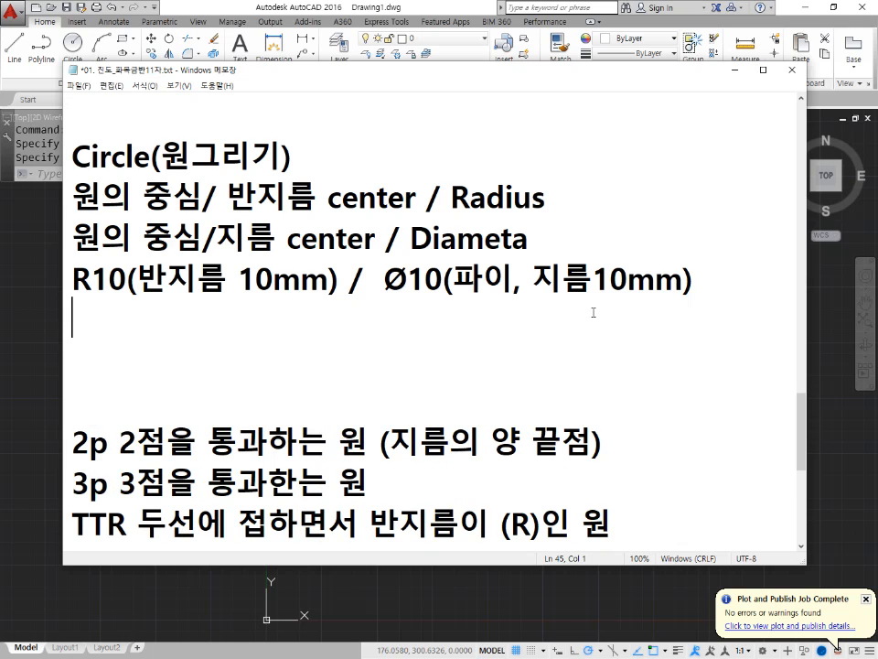
type("정")
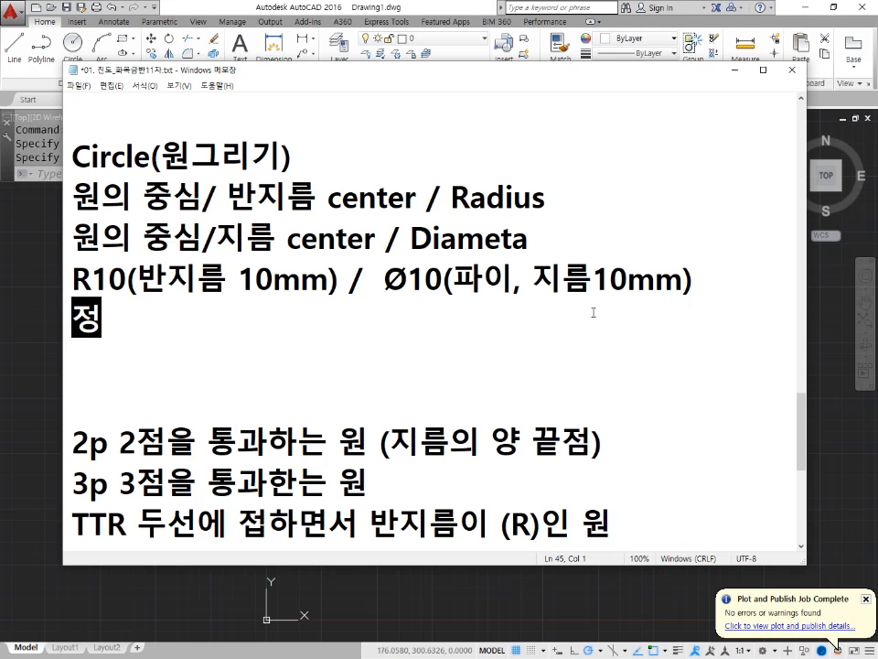
type("수 나")
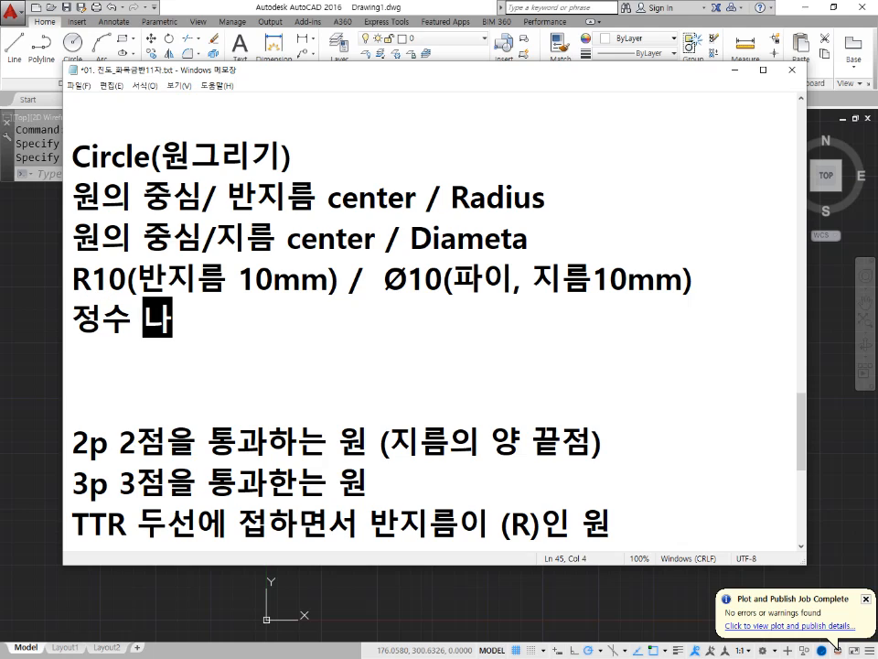
type("눗셈")
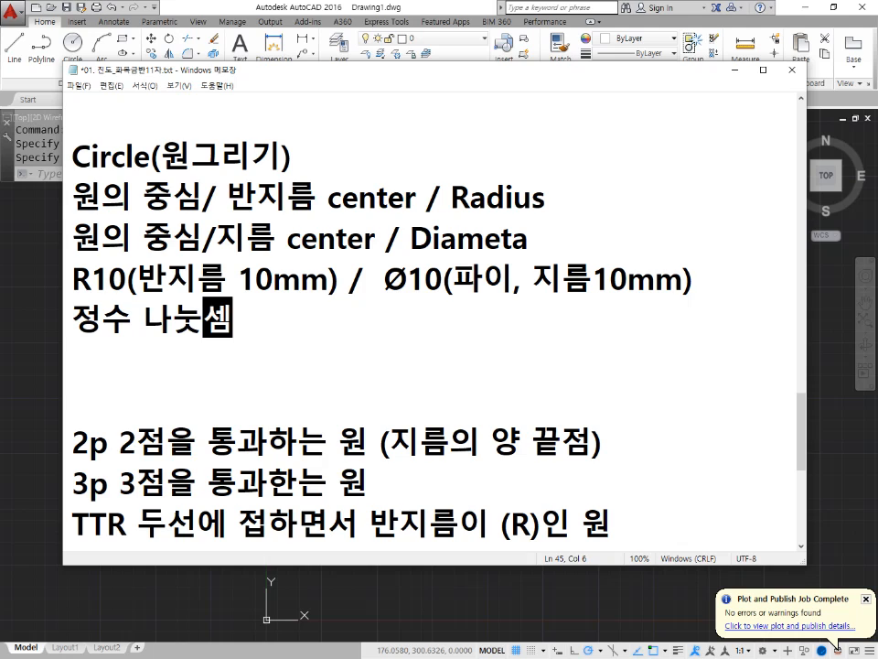
type("만 허용")
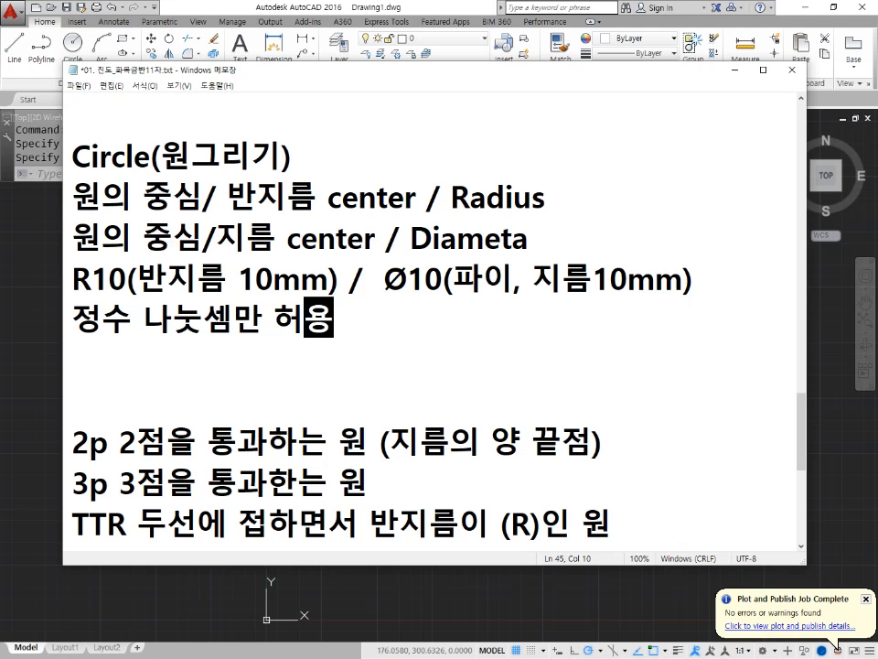
Append " / 실수" to the end of the "정수 나눗셈만 허용" line
key("Return")
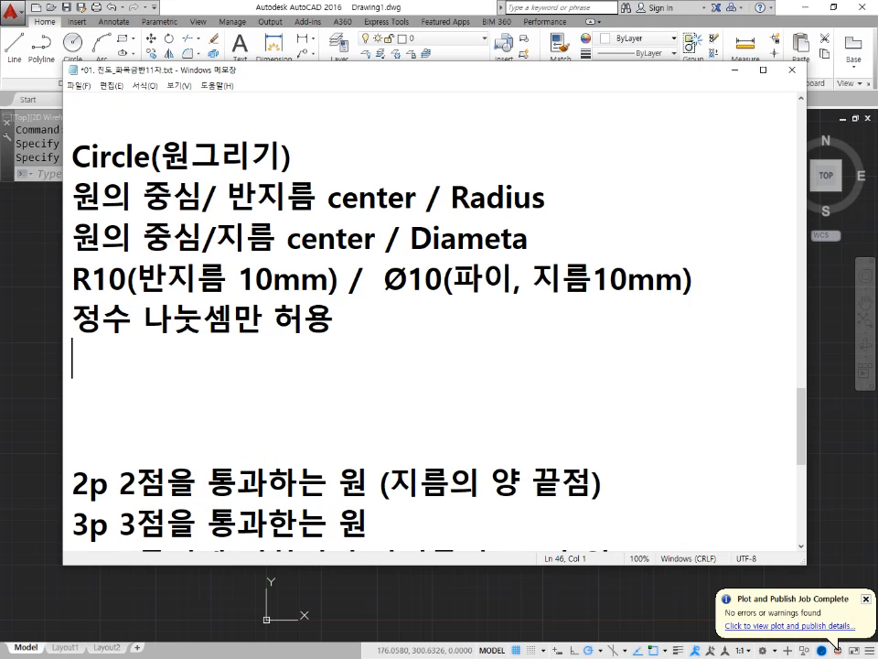
type("시ㄹ수")
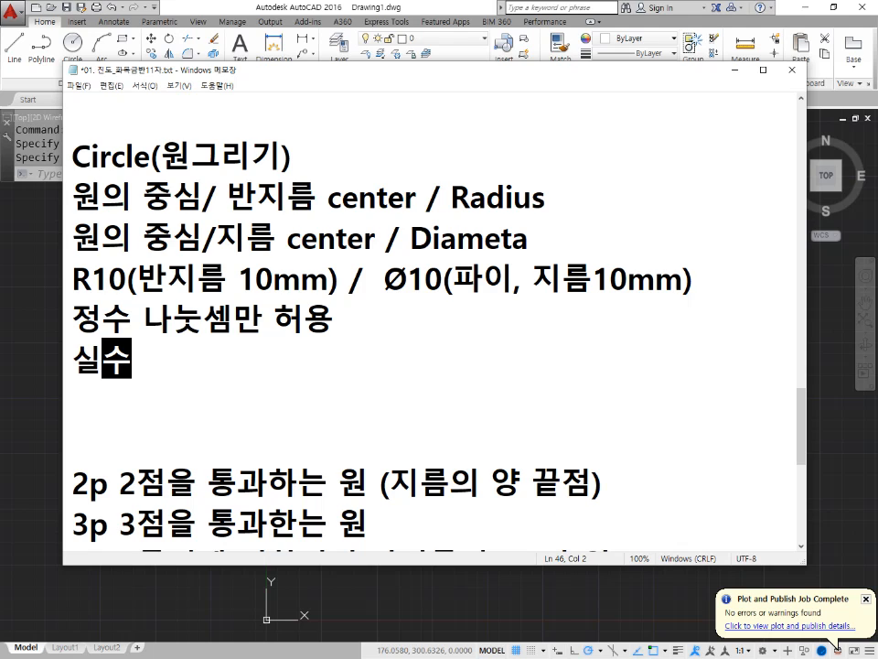
key("Up")
key("End")
key("Delete")
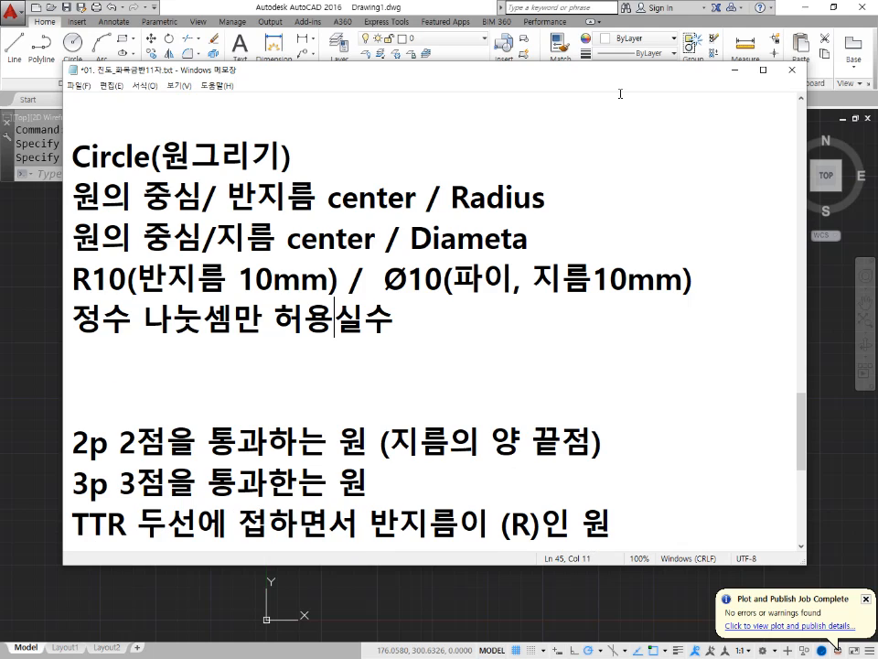
type("/")
key("End")
Add the example numbers 20, 20.0 and 20.1 on separate lines below the integer division note
key("Return")
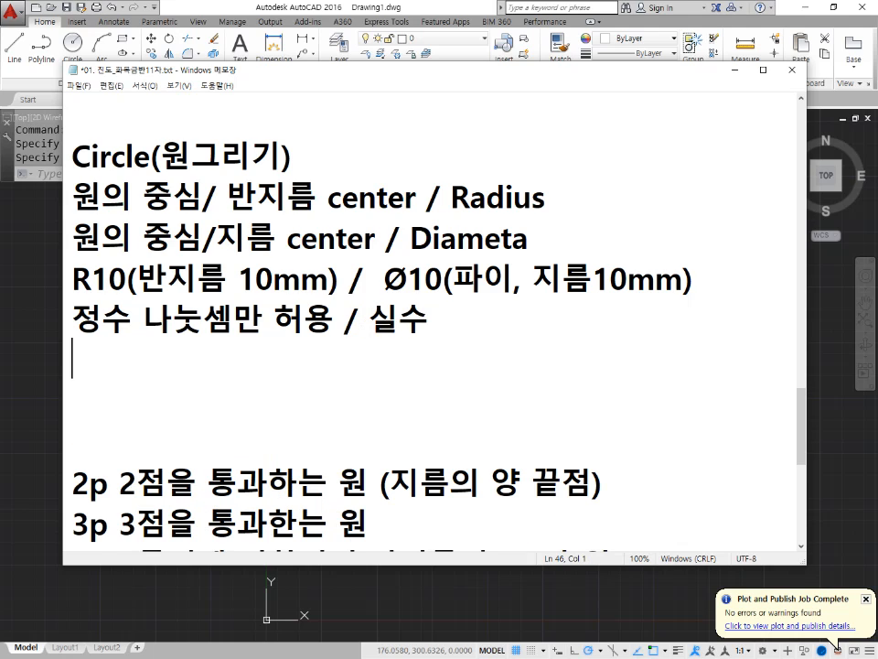
type("20")
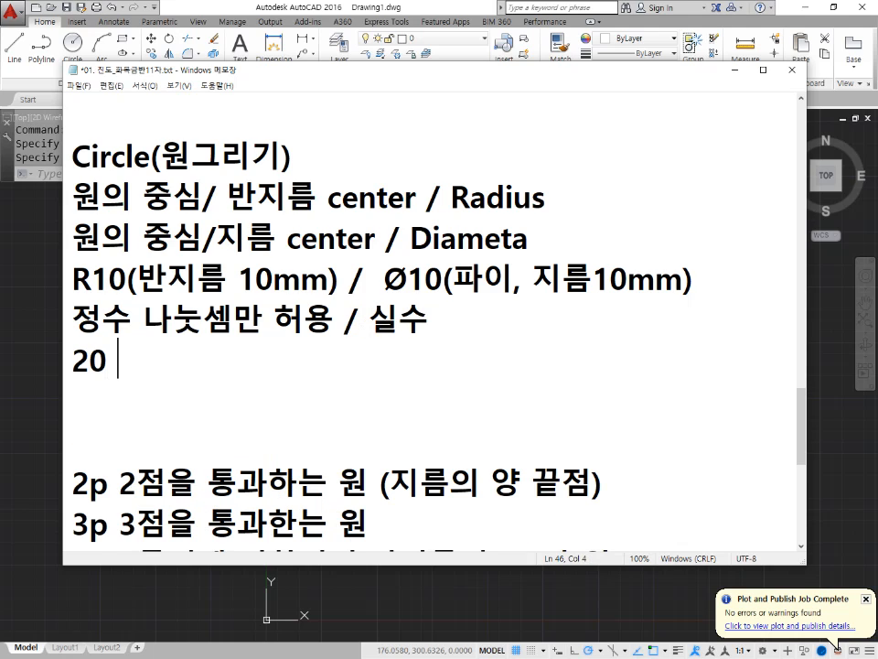
key("BackSpace")
key("Return")
type("20.0")
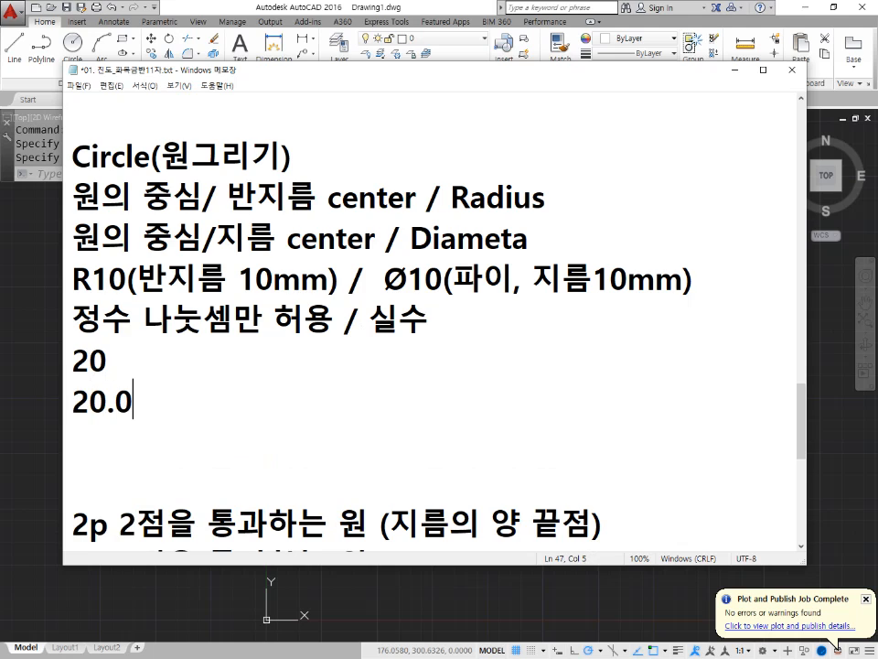
key("Return")
type("20.1")
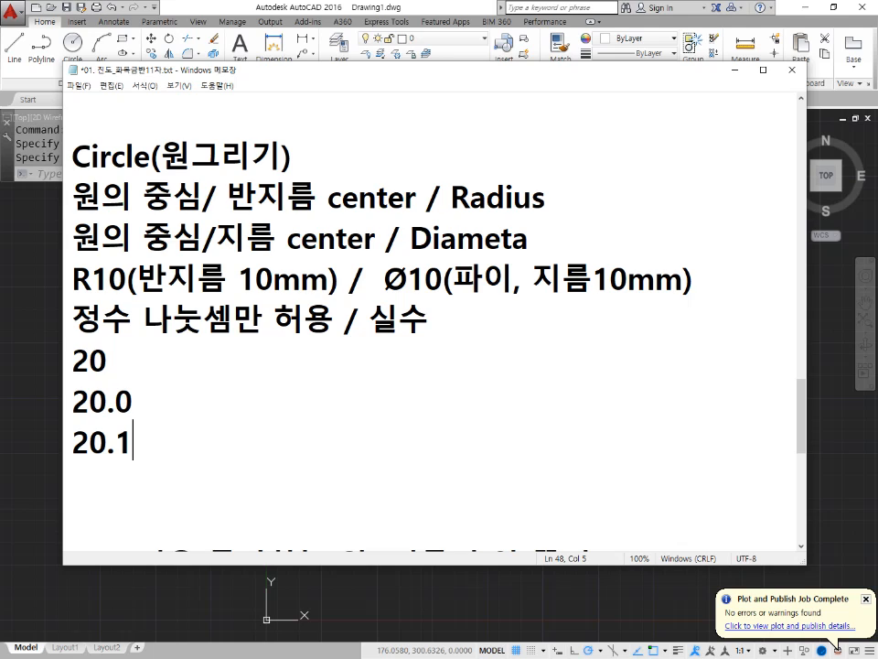
Append "=> 실수(소수가 있는 수)" to the 20.1 example line in the notes
type("=> 실수")
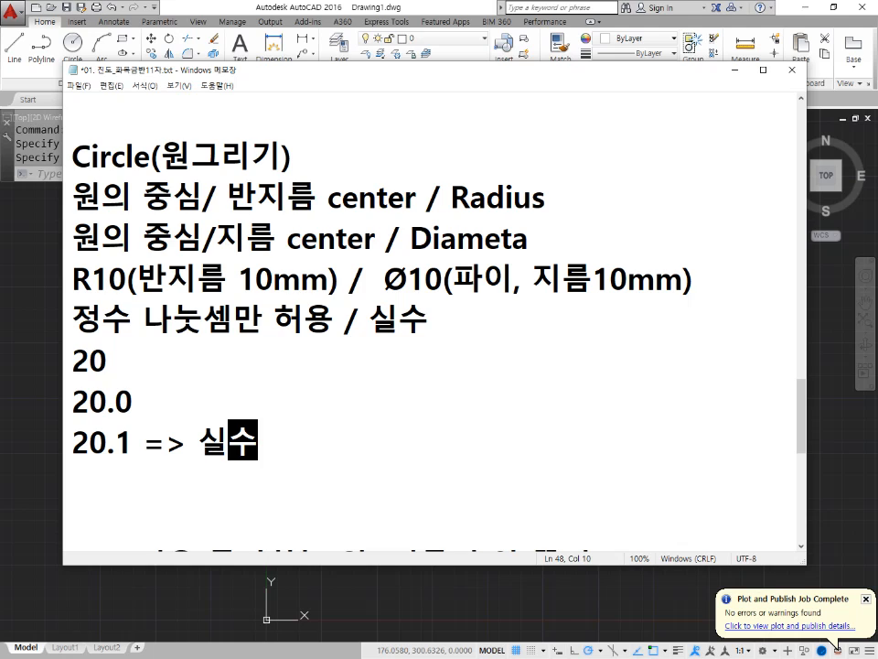
key("BackSpace")
type("(소수")
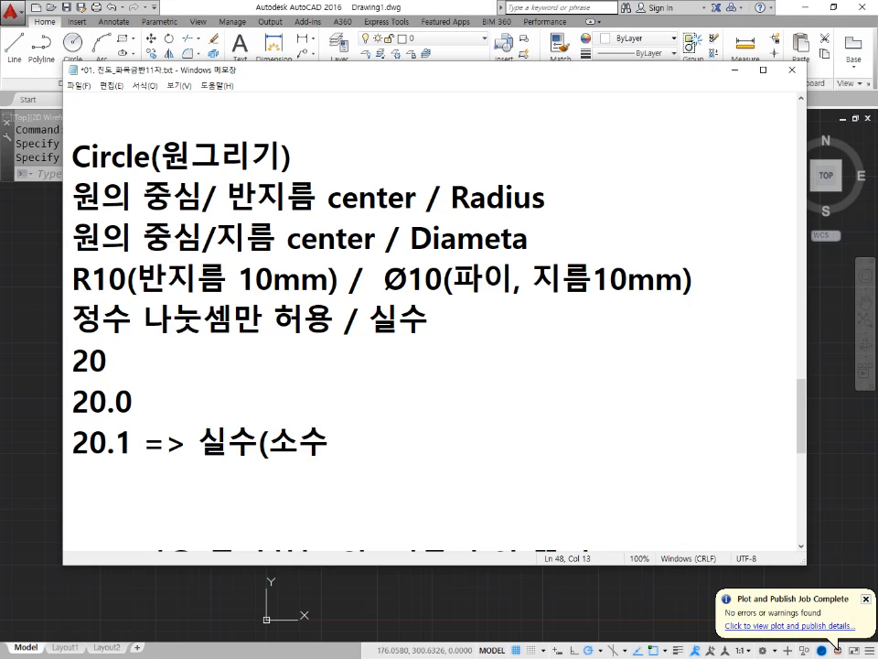
type("ㅅㅈ")
key("BackSpace")
key("BackSpace")
type("숫")
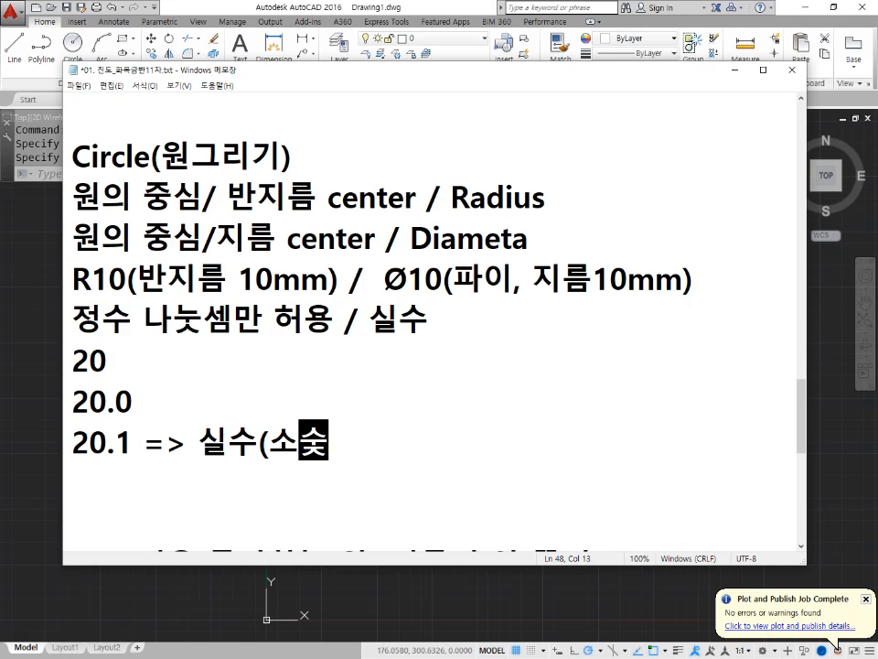
key("BackSpace")
type("가 있는 ㅅ")
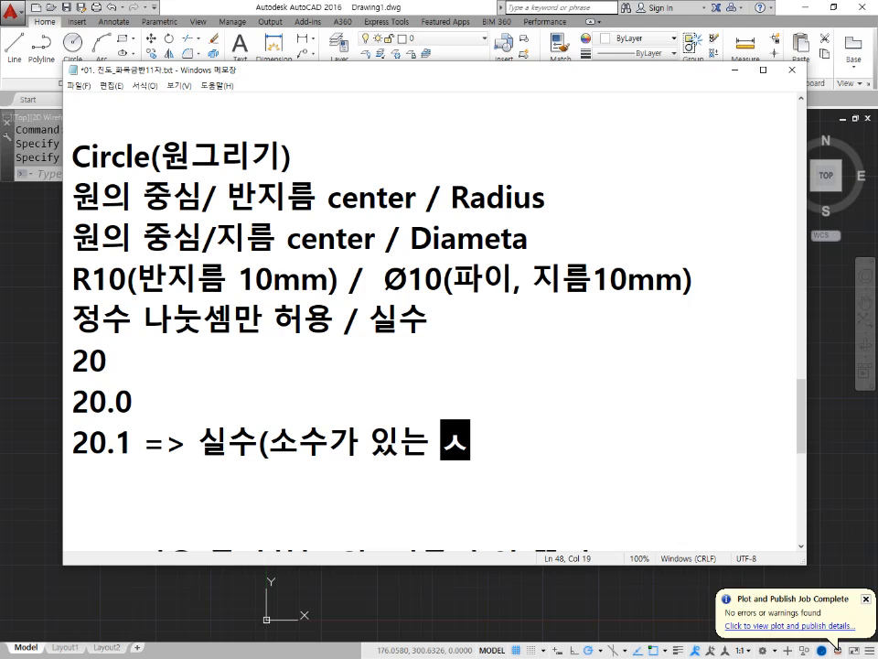
type("ㅜ)")
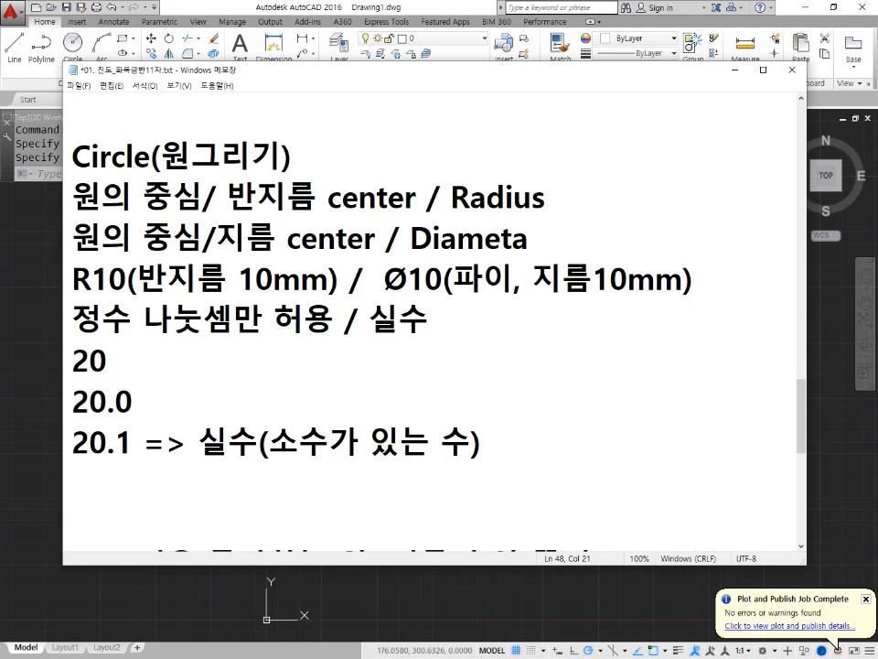
Append "=> 정수(소수가 없는 수)" to the 20 example line
key("Up")
key("Up")
type("=> 정수")
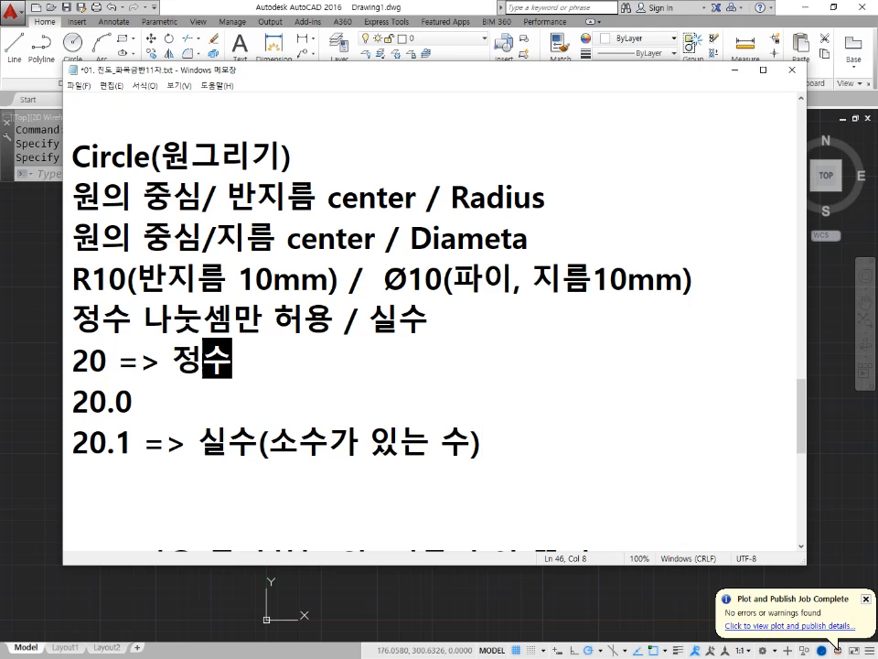
type("(소수가 없ㅅ")
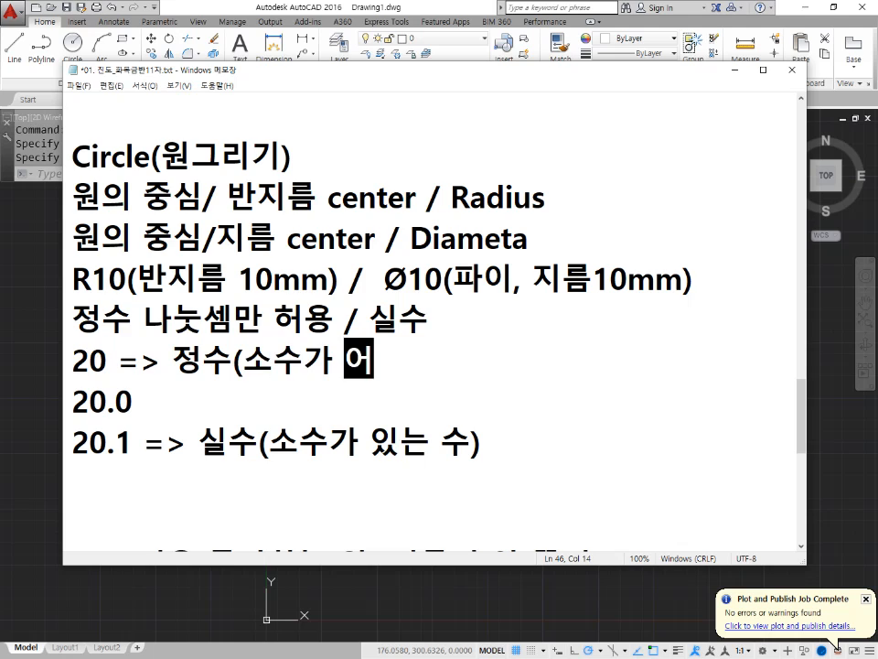
type("는 수)")
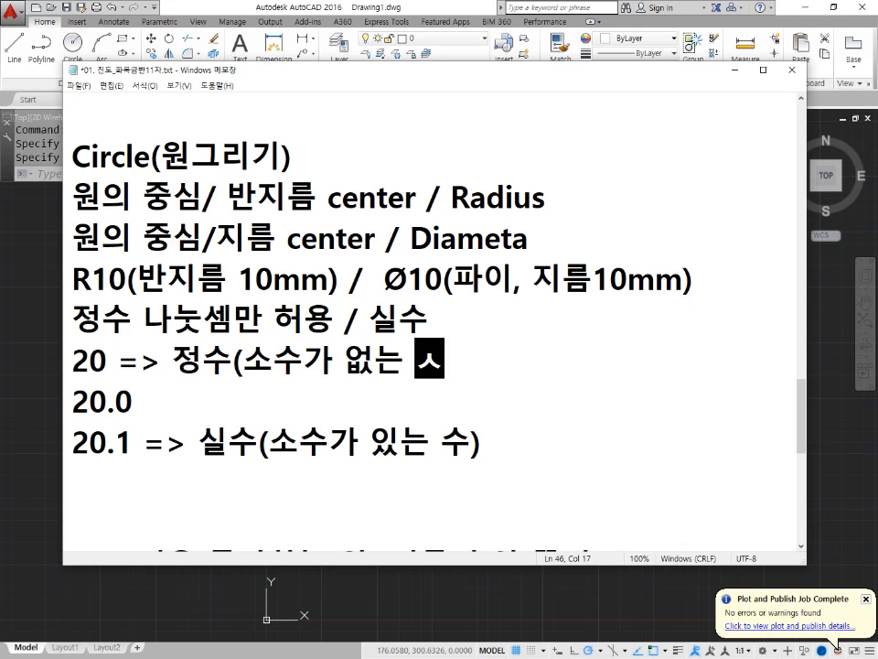
Append "=> 실수" to the 20.0 example line
key("Down")
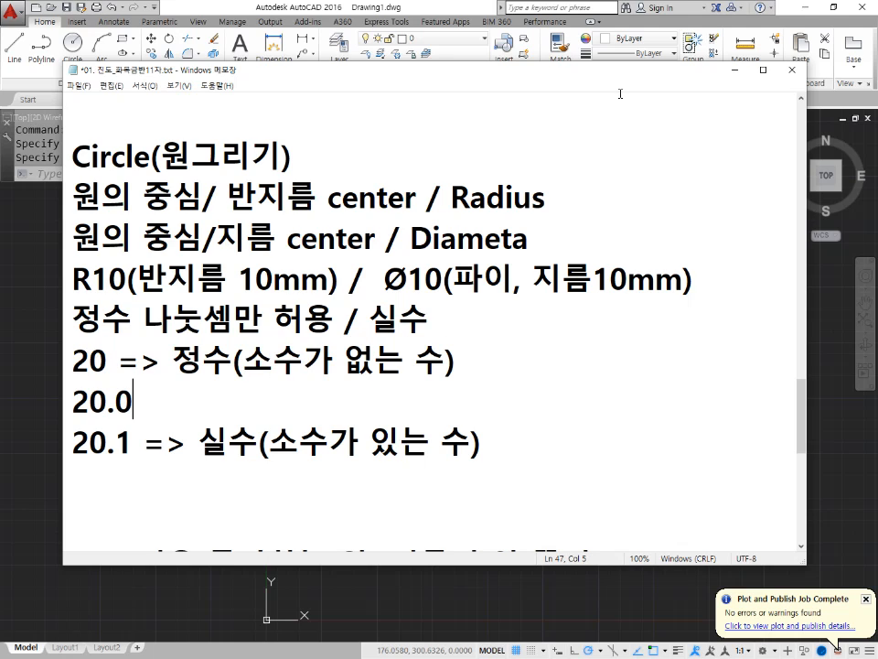
type("=>")
type("실수")
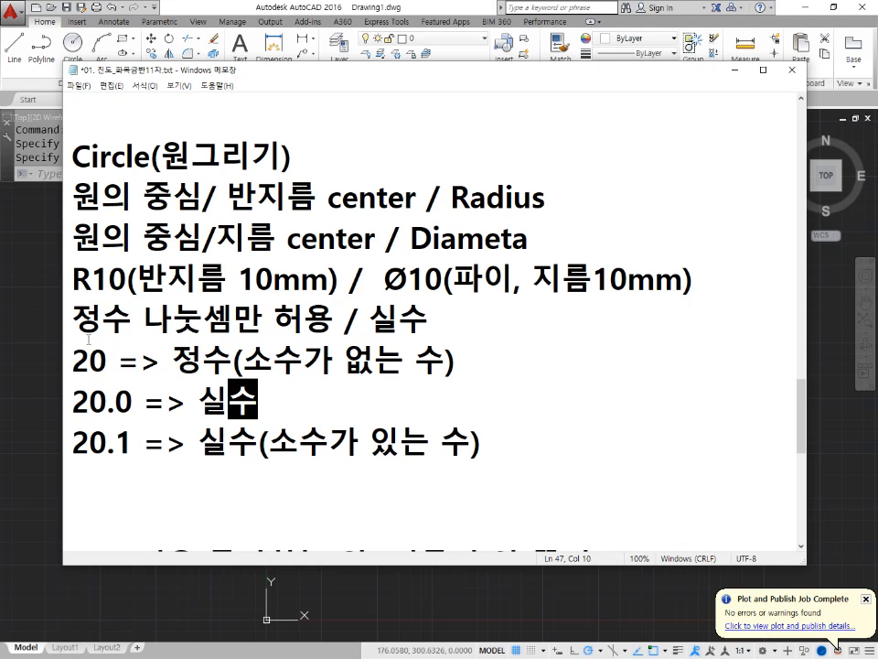
left_click_drag(72, 363, 370, 363)
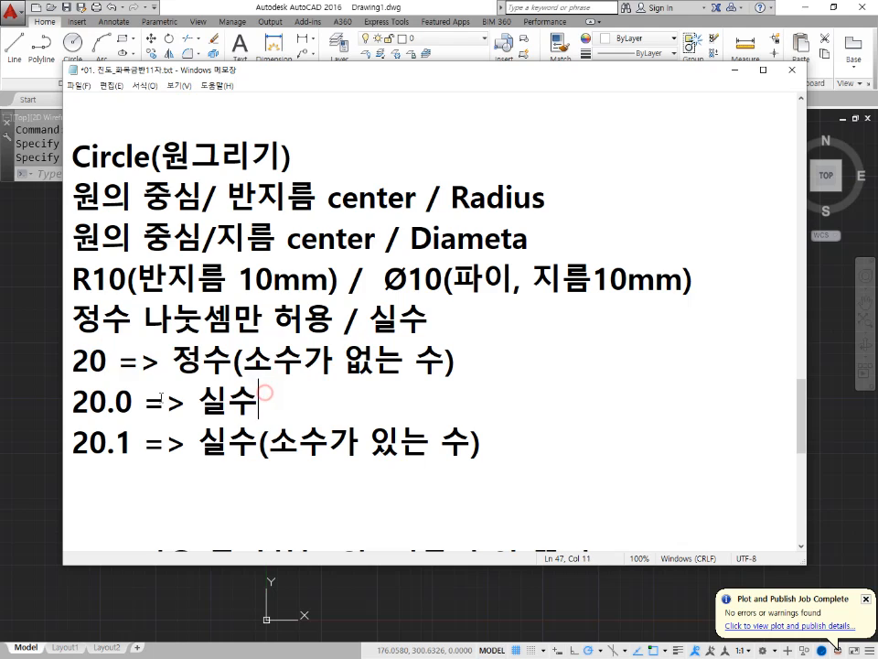
left_click_drag(258, 401, 56, 403)
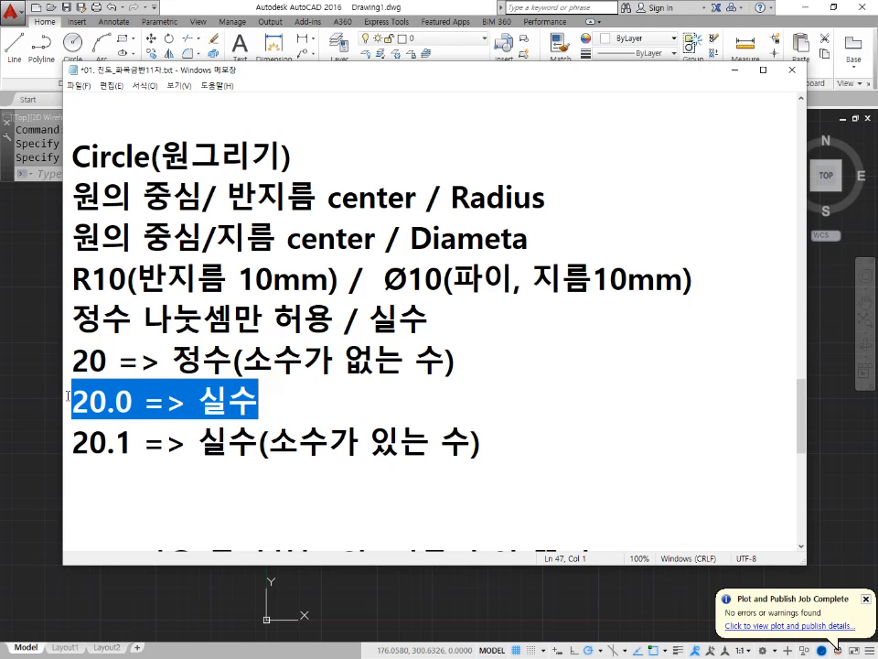
left_click_drag(132, 444, 56, 449)
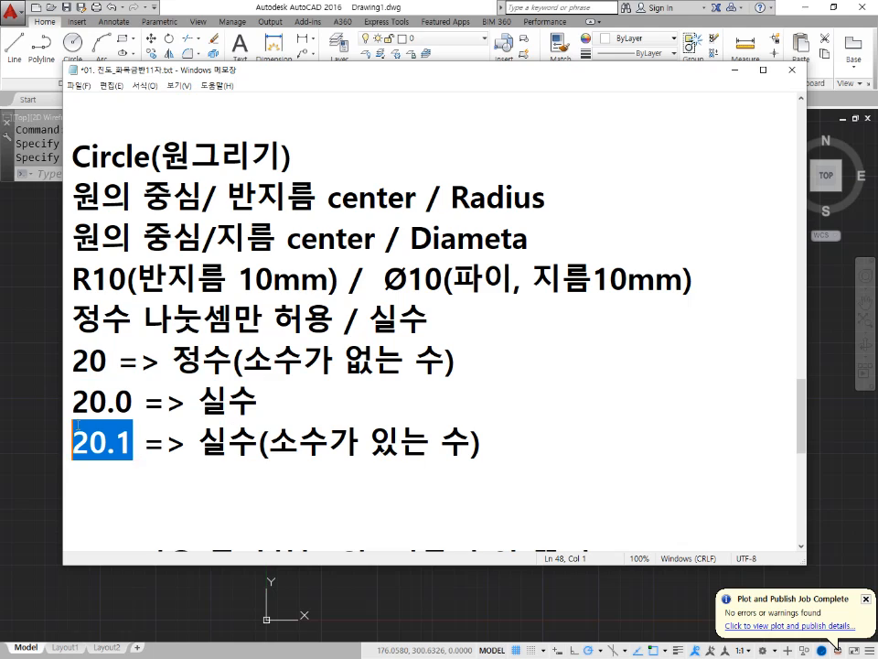
left_click_drag(108, 372, 57, 375)
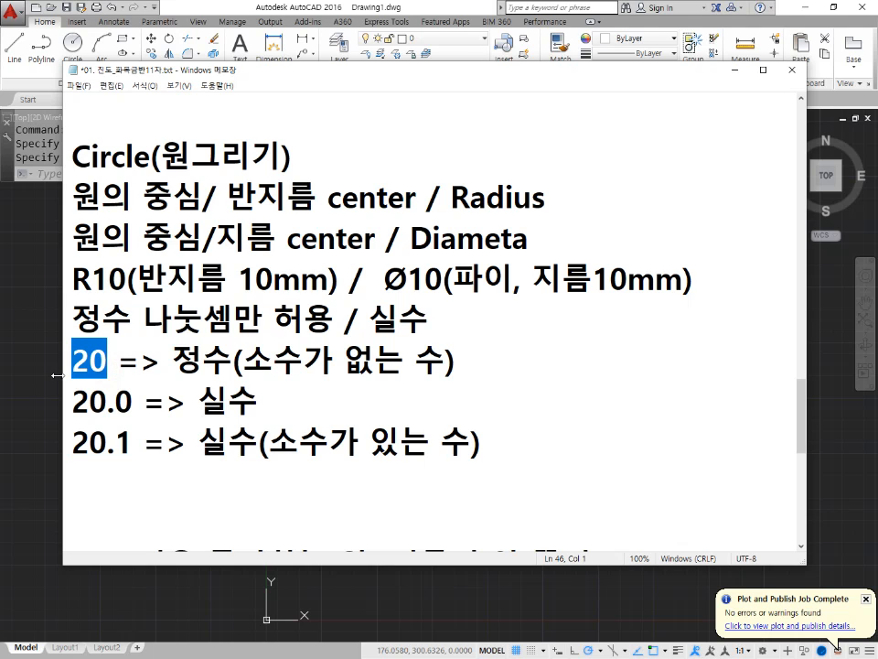
Switch to AutoCAD, start a circle centred in the empty area left of the 77/2 circle, and fill in 775/20 at the radius prompt
key("alt+Tab")
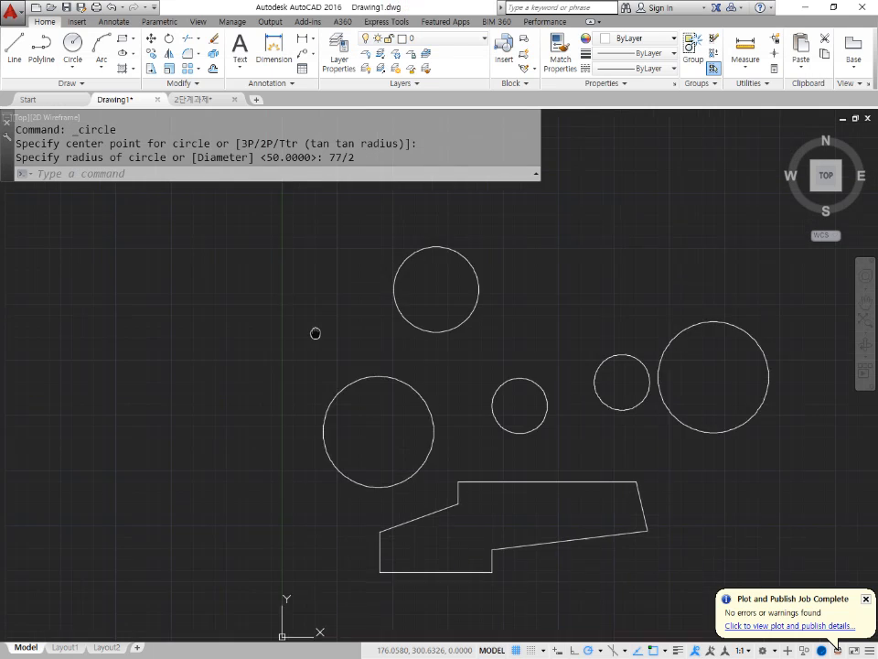
middle_click_drag(316, 333, 369, 353)
type("c")
key("Return")
left_click(307, 332)
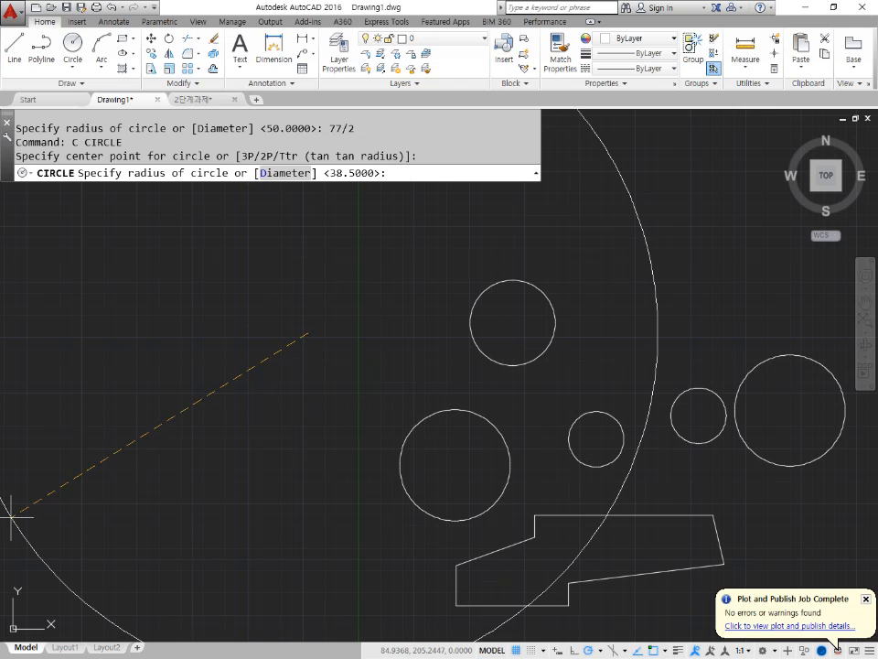
type("775")
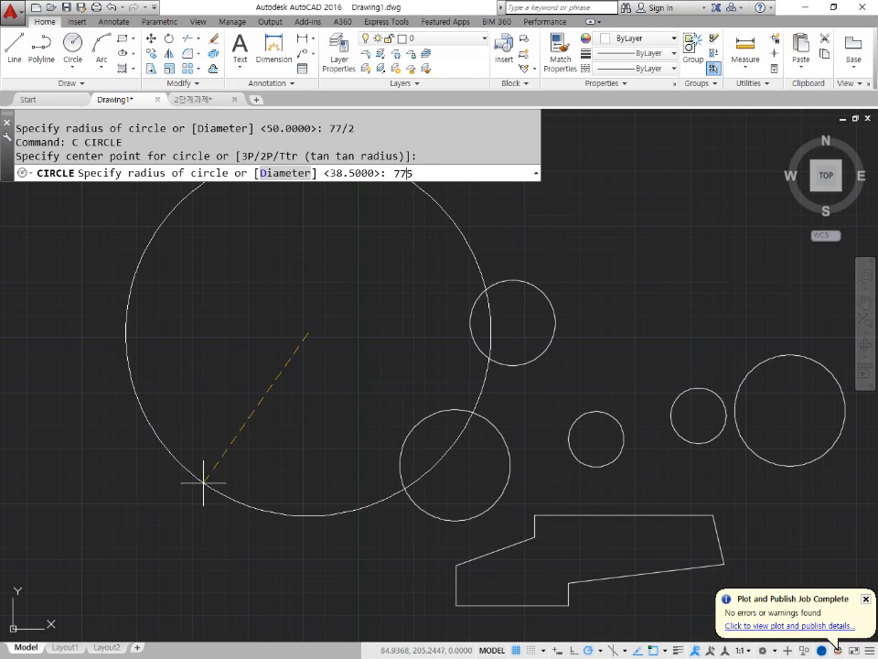
type("/20")
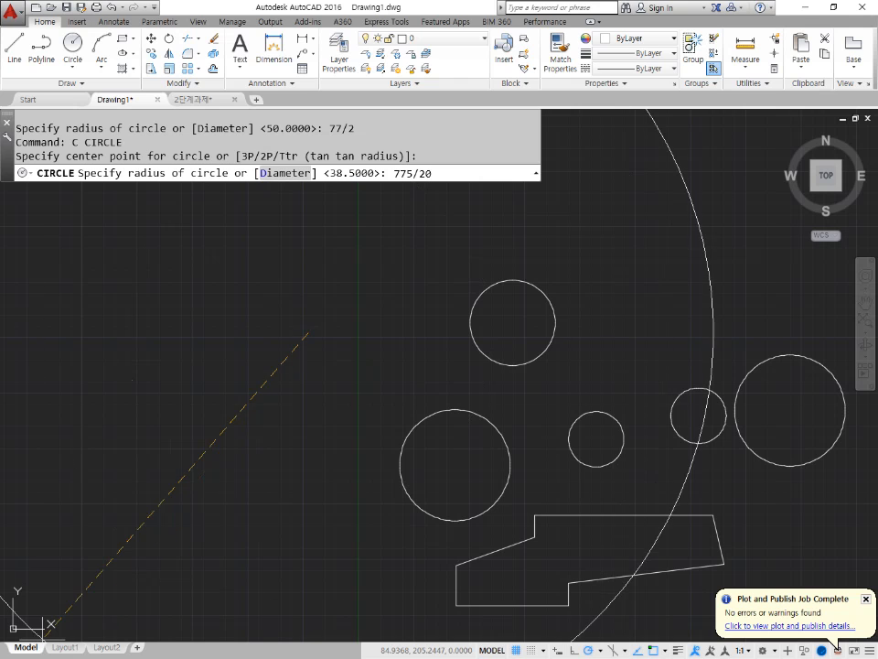
Switch to the Notepad notes and write "77.5/2 = 772/20" below the 20.1 line, leaving one blank line between
key("alt+Tab")
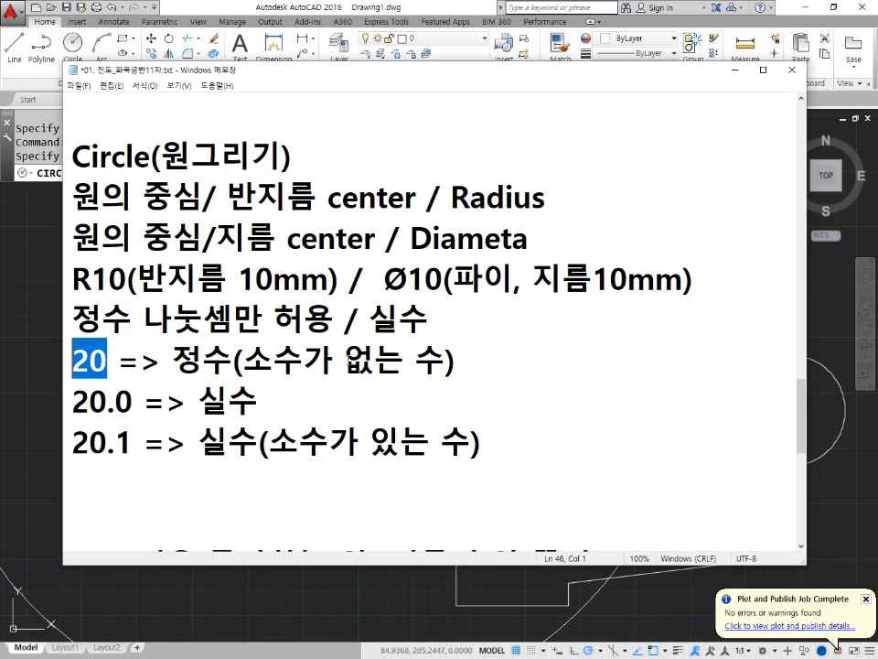
left_click(533, 455)
key("Return")
key("Return")
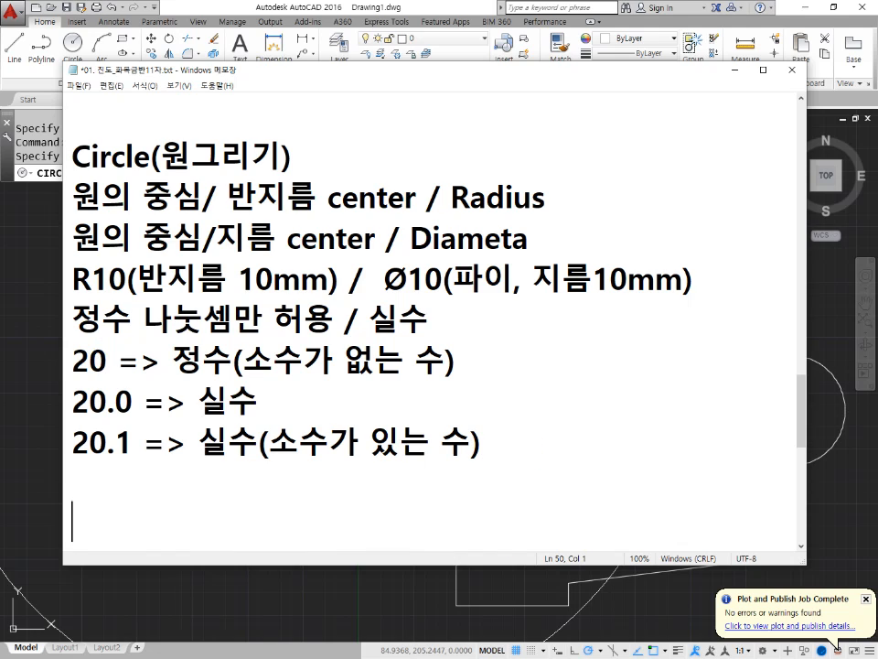
type("77.5/2")
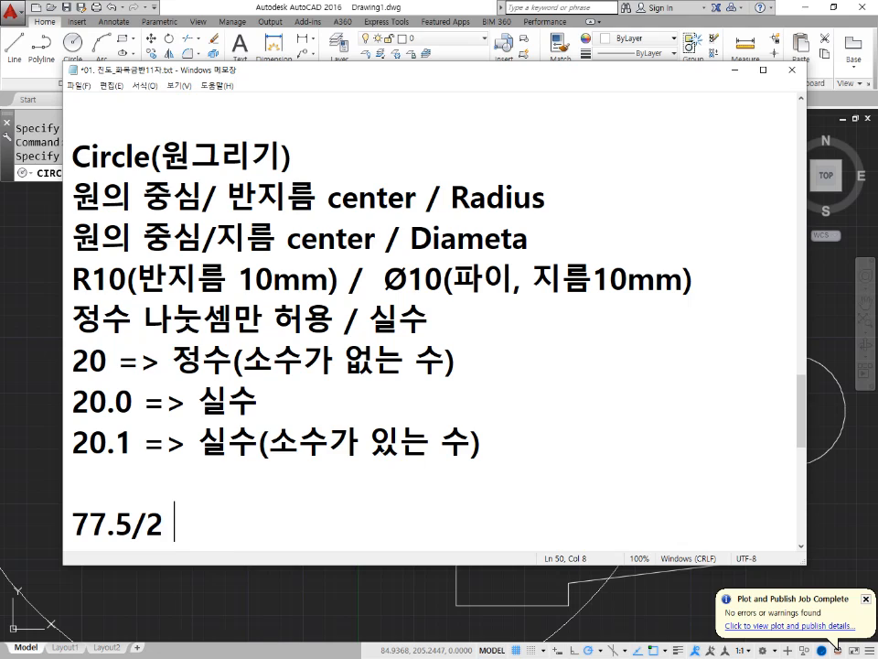
scroll(525, 457, "down", 2)
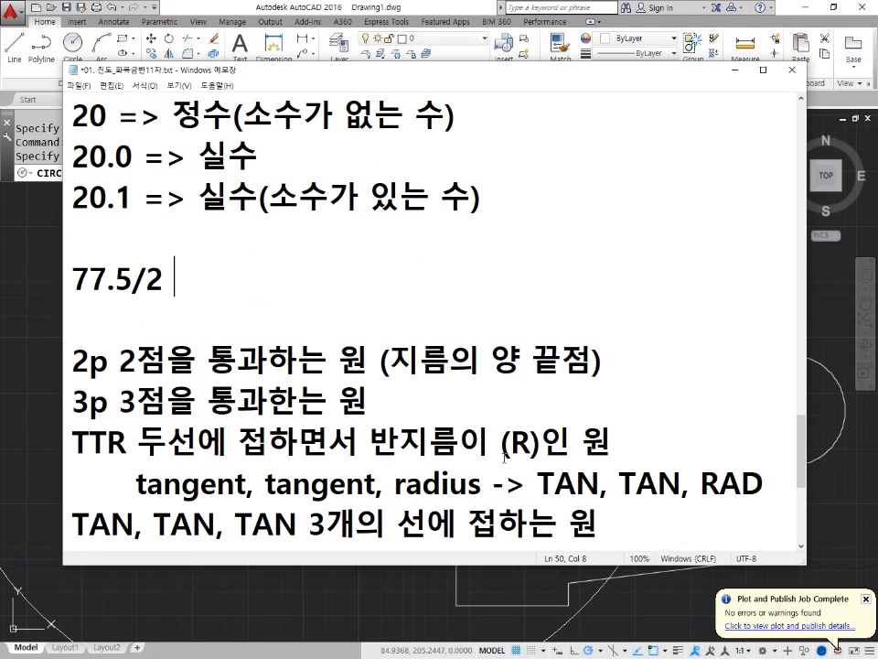
type("= 772/")
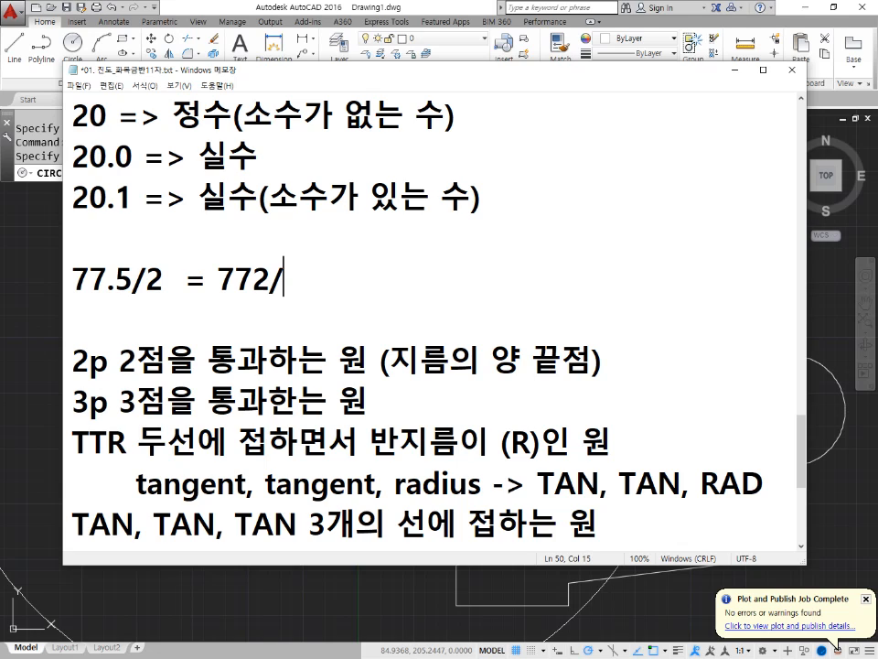
type("20")
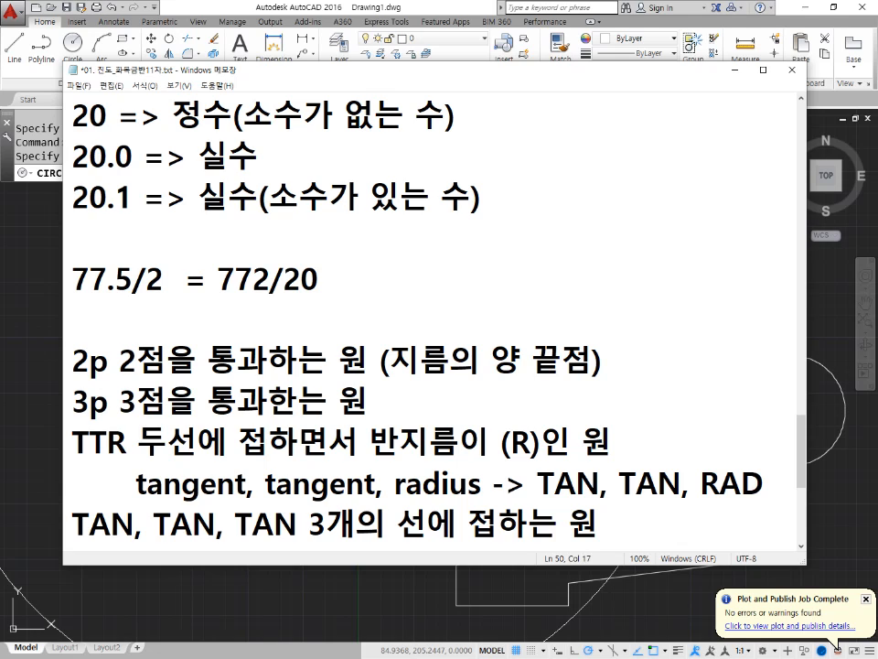
Change the equals sign in the 77.5/2 line to a double equals sign "=="
key("Left")
key("Left")
key("Left")
key("Left")
key("Left")
key("Left")
key("Left")
type("=")
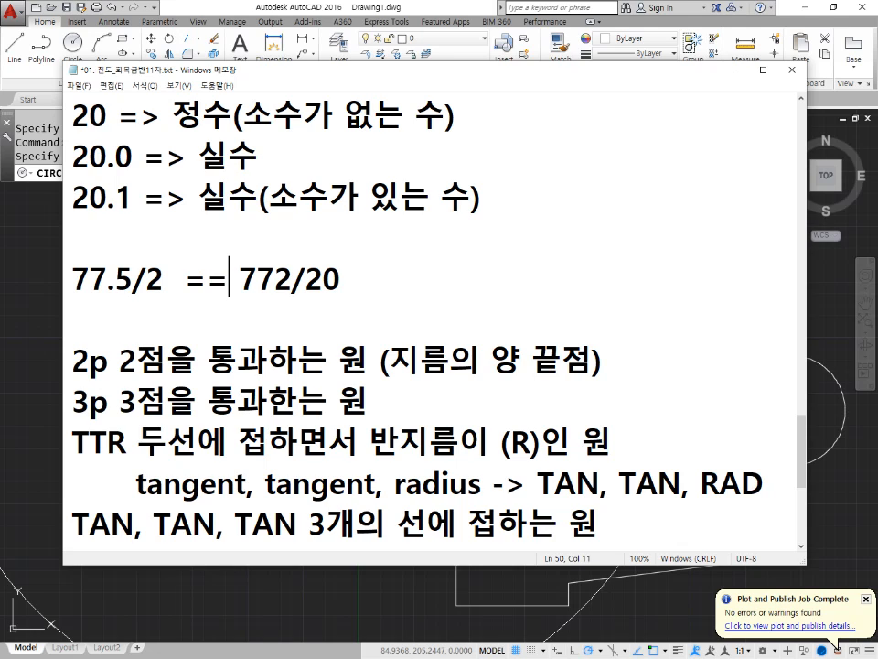
Return to AutoCAD and complete the pending circle with the radius 775/20
left_click(391, 6)
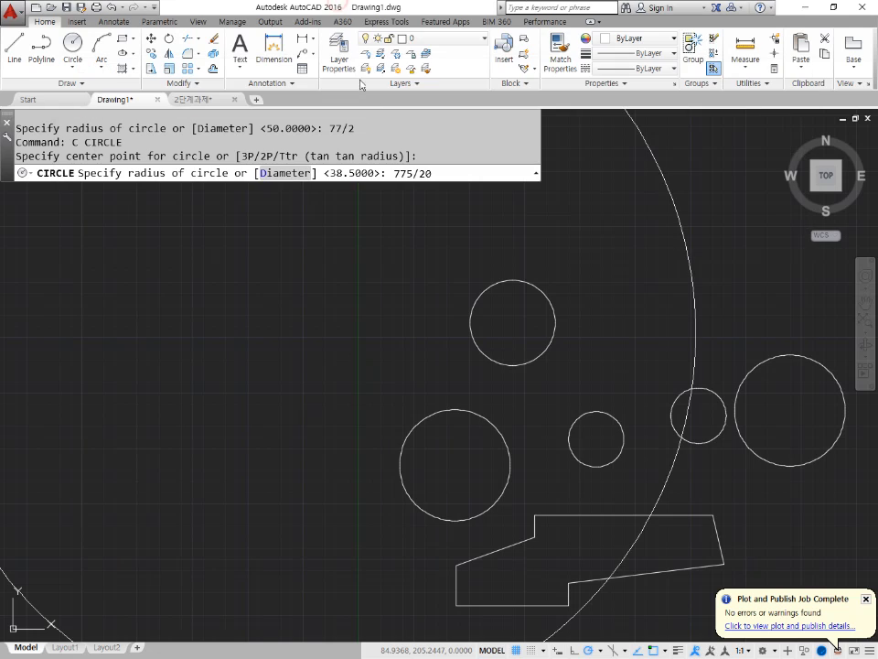
key("Return")
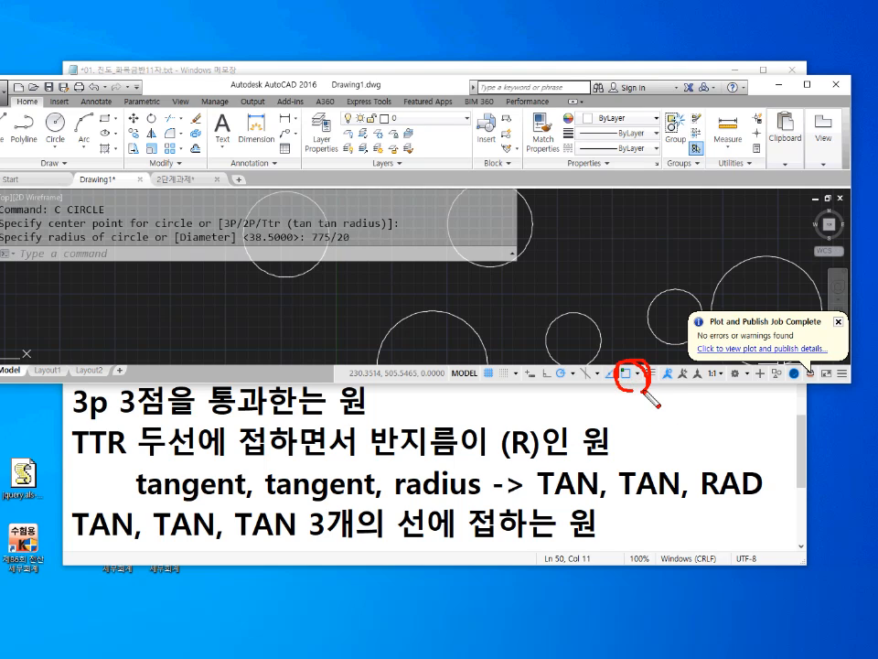
Examine the list of available object snap modes, then close it and maximize the AutoCAD window
left_click(638, 374)
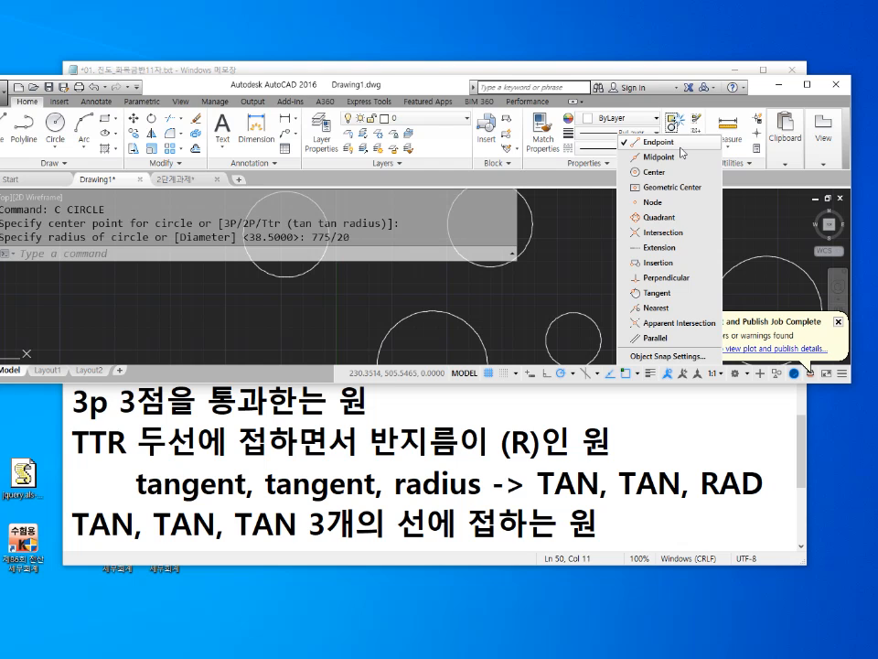
left_click(446, 90)
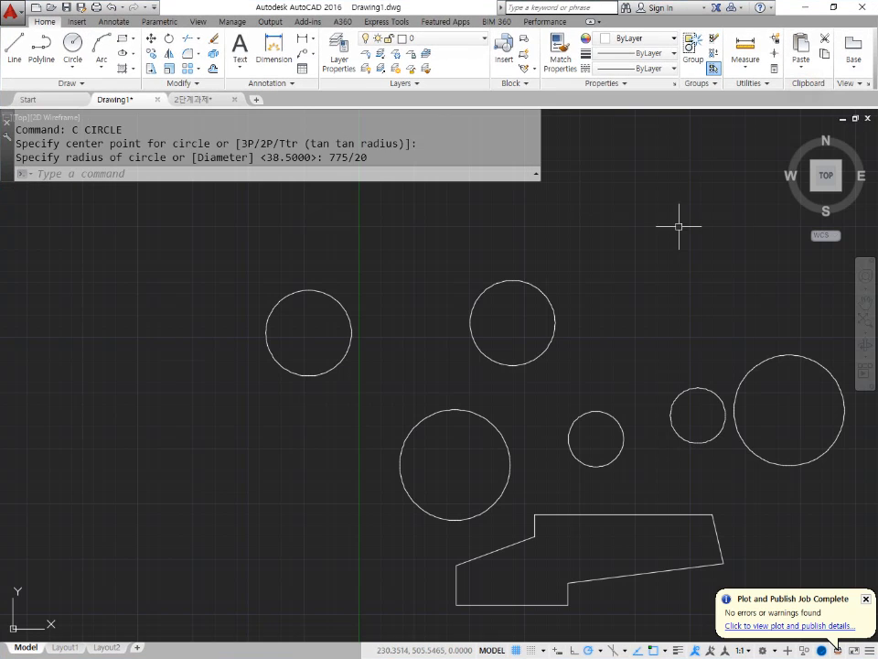
left_click(807, 84)
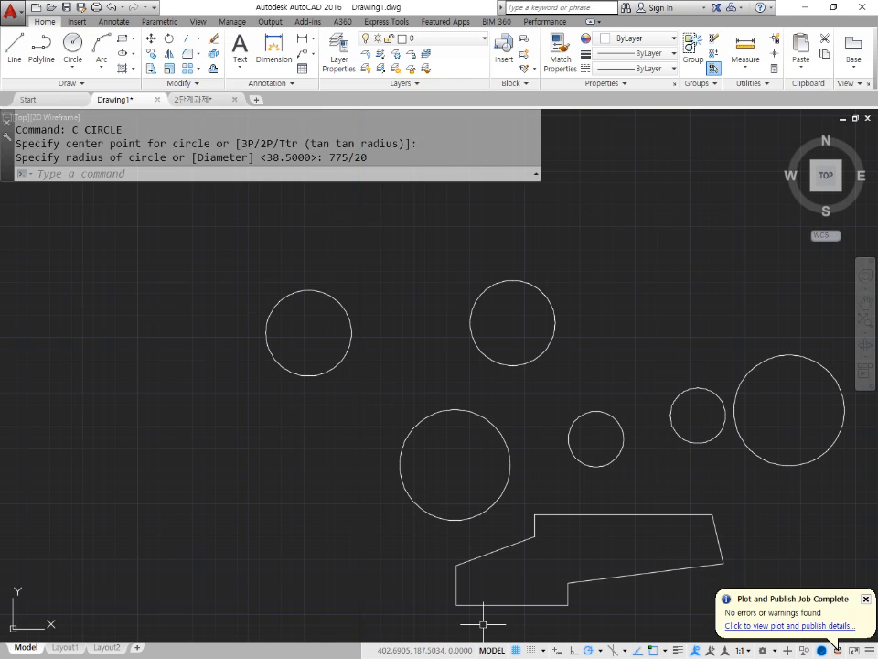
Turn on lineweight display and draw a single slanted line, rising to the right, in the empty area left of the circles
left_click(678, 651)
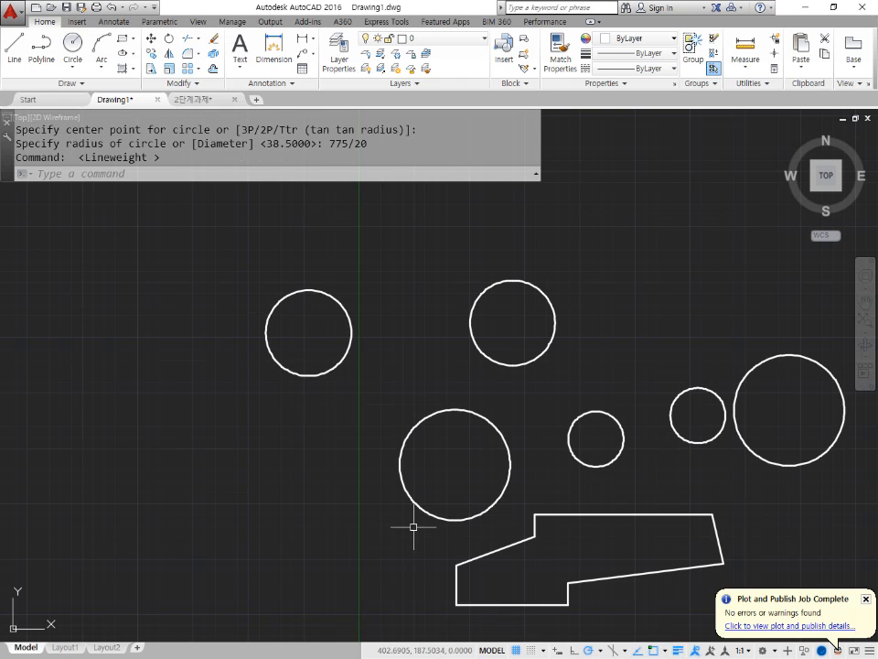
middle_click_drag(396, 484, 536, 488)
middle_click_drag(413, 549, 476, 476)
type("l")
key("Return")
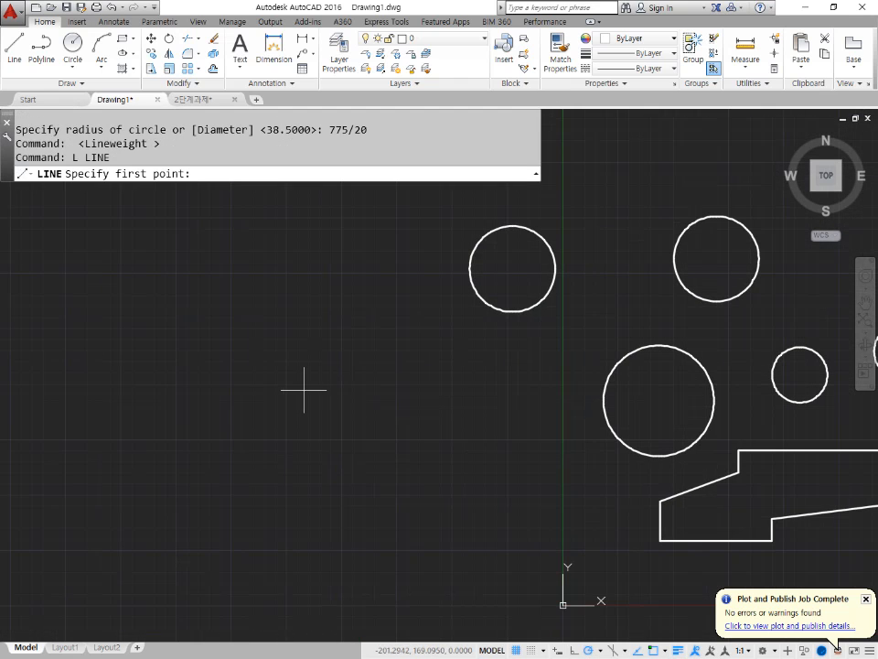
left_click(303, 390)
left_click(404, 352)
key("Escape")
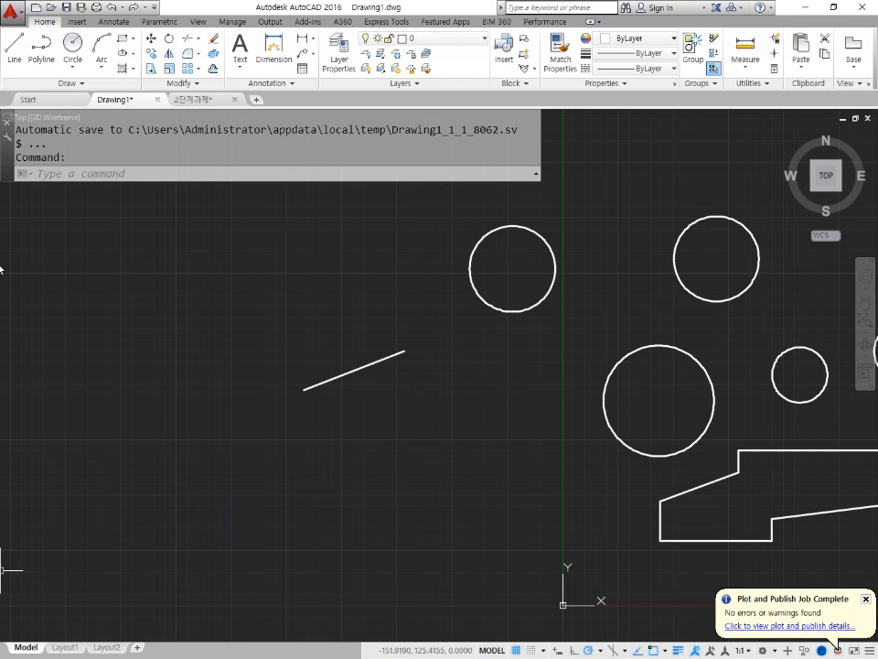
Start a circle defined by the two end points of its diameter (2P option)
left_click(183, 174)
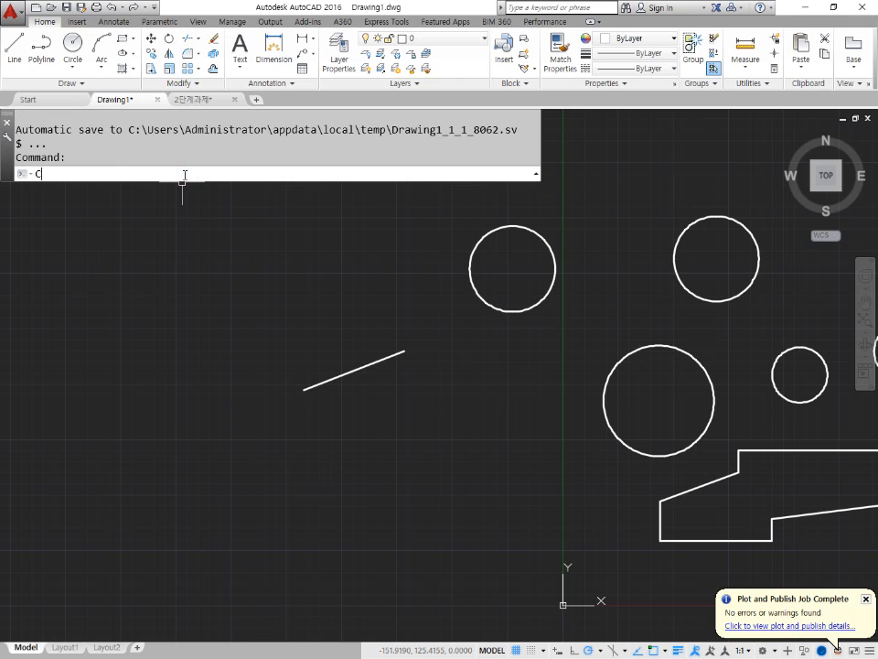
type("C")
key("Return")
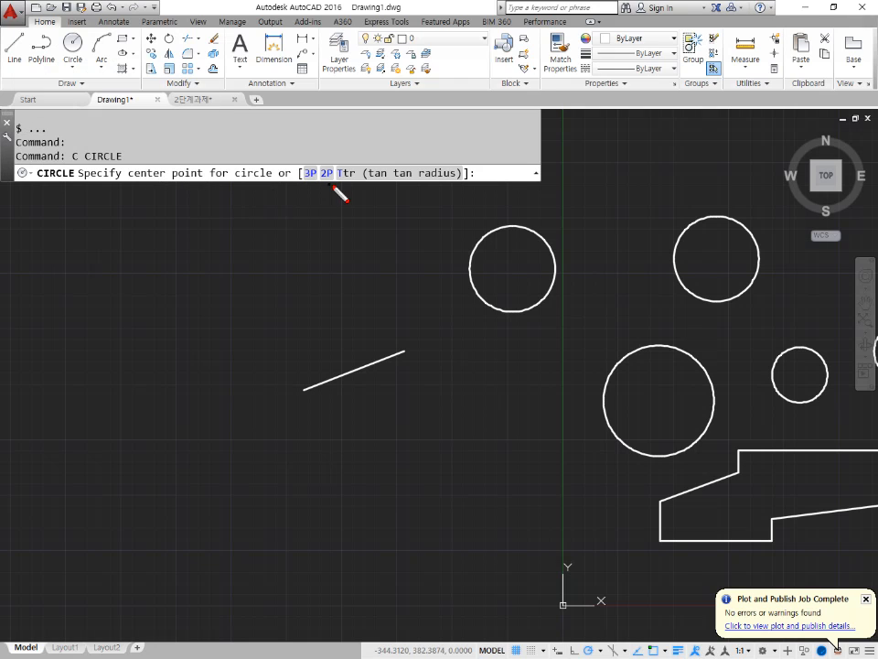
mouse_move(335, 158)
left_mouse_down()
mouse_move(319, 172)
mouse_move(329, 185)
left_mouse_up()
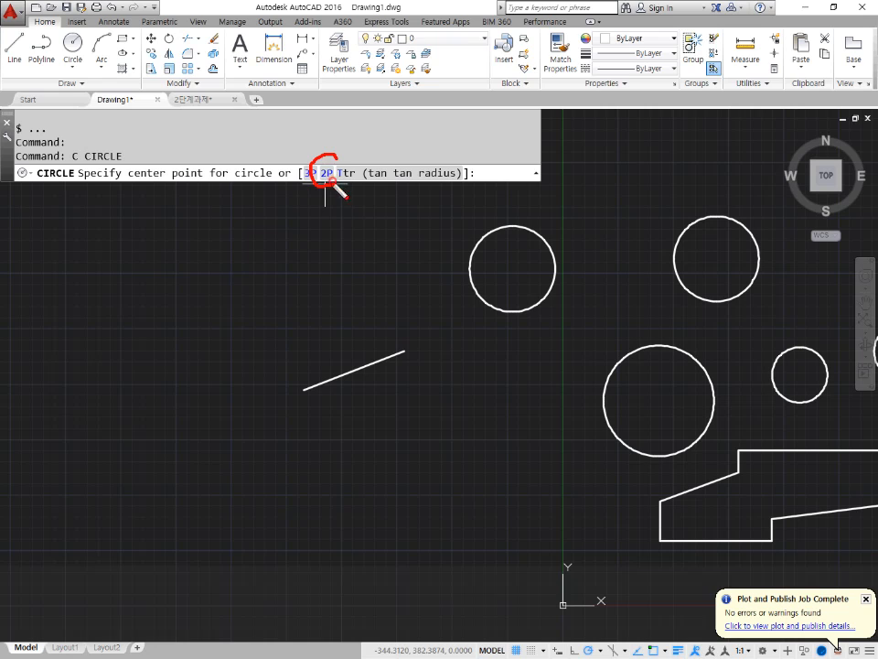
left_click(73, 66)
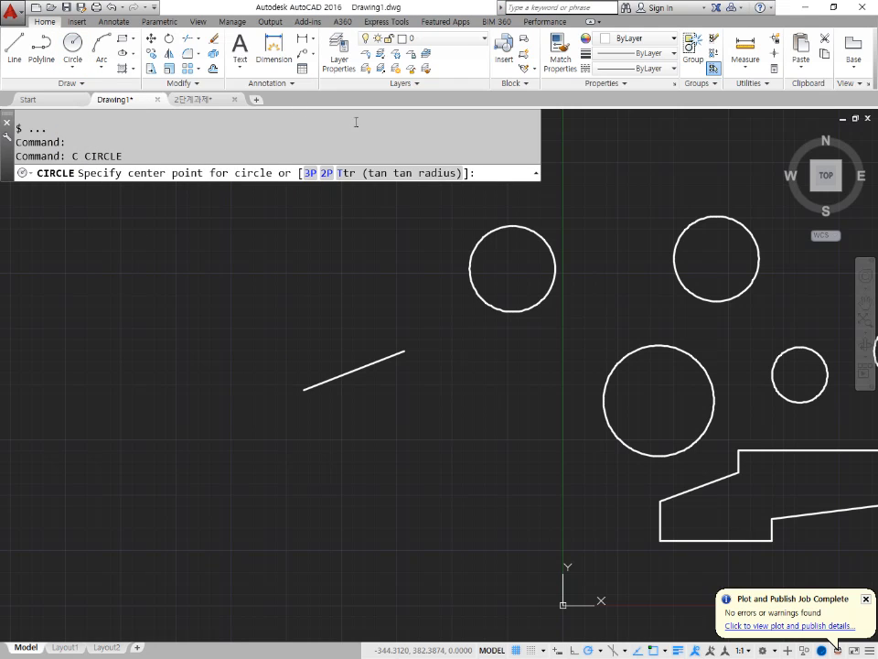
left_click(327, 173)
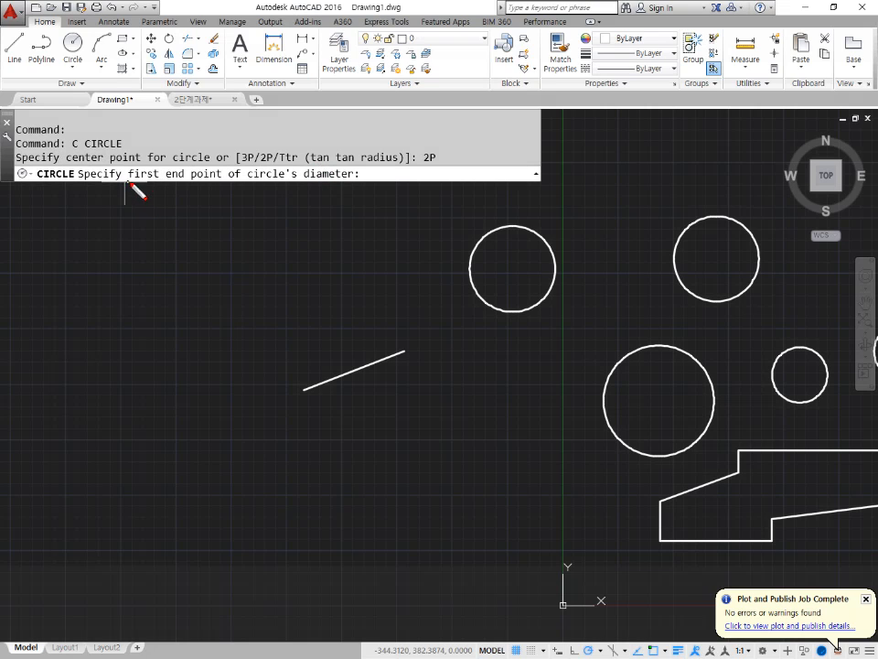
mouse_move(128, 182)
left_mouse_down()
mouse_move(366, 172)
mouse_move(312, 193)
left_mouse_up()
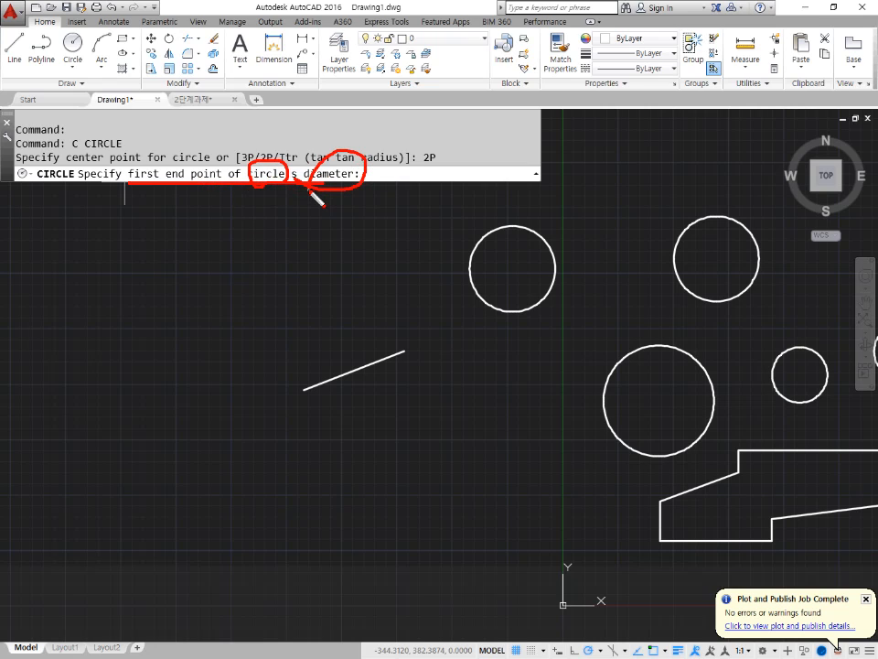
left_click_drag(139, 190, 217, 190)
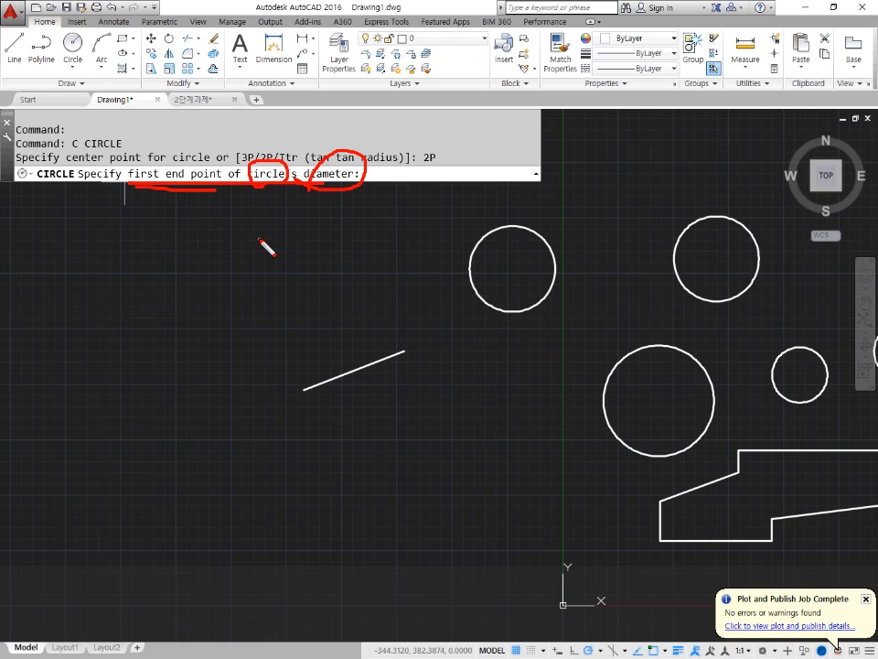
key("Escape")
Place the circle's first diameter end point on the lower-left endpoint of the slanted line
scroll(355, 407, "up", 4)
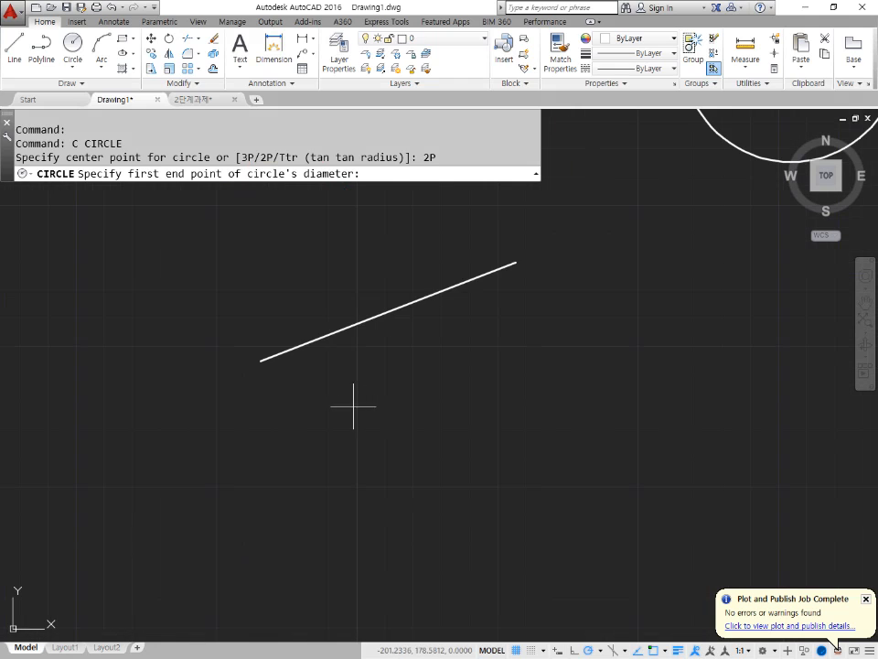
middle_click_drag(355, 406, 375, 456)
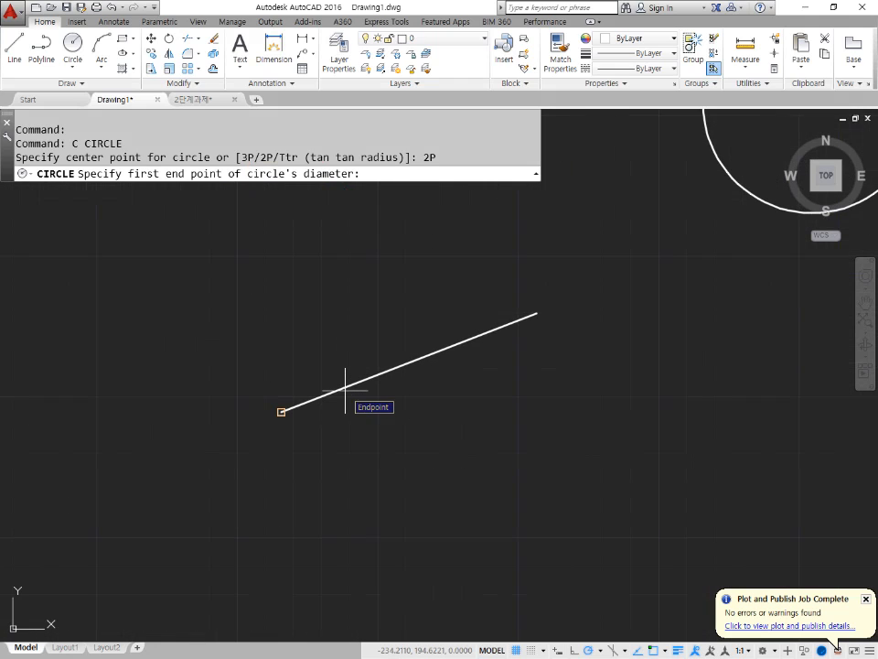
key("ctrl+2")
mouse_move(280, 420)
left_mouse_down()
mouse_move(284, 408)
mouse_move(285, 432)
left_mouse_up()
key("Escape")
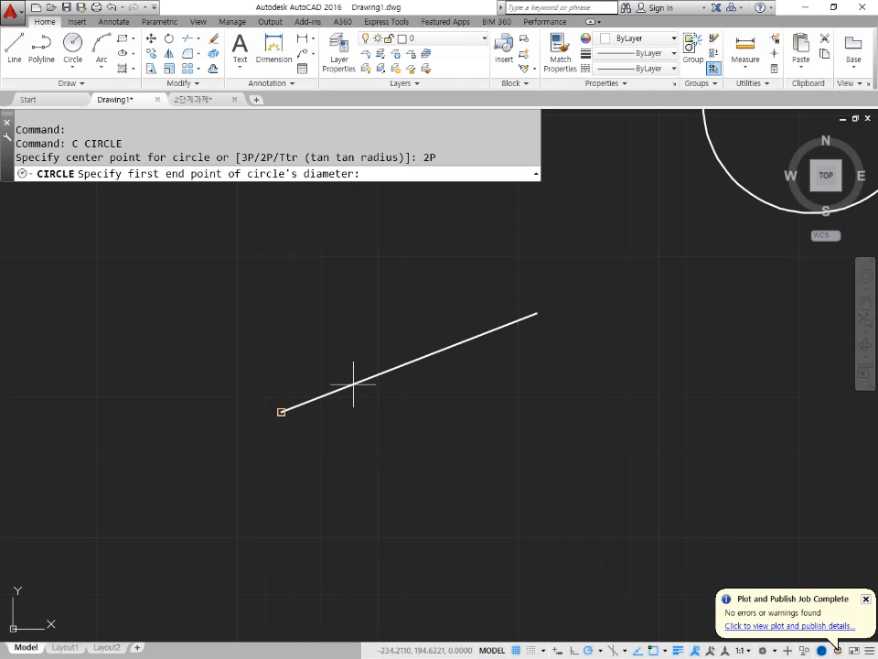
key("ctrl+2")
mouse_move(282, 393)
left_mouse_down()
mouse_move(265, 417)
mouse_move(292, 423)
mouse_move(281, 441)
mouse_move(295, 399)
mouse_move(285, 442)
mouse_move(293, 391)
mouse_move(303, 443)
left_mouse_up()
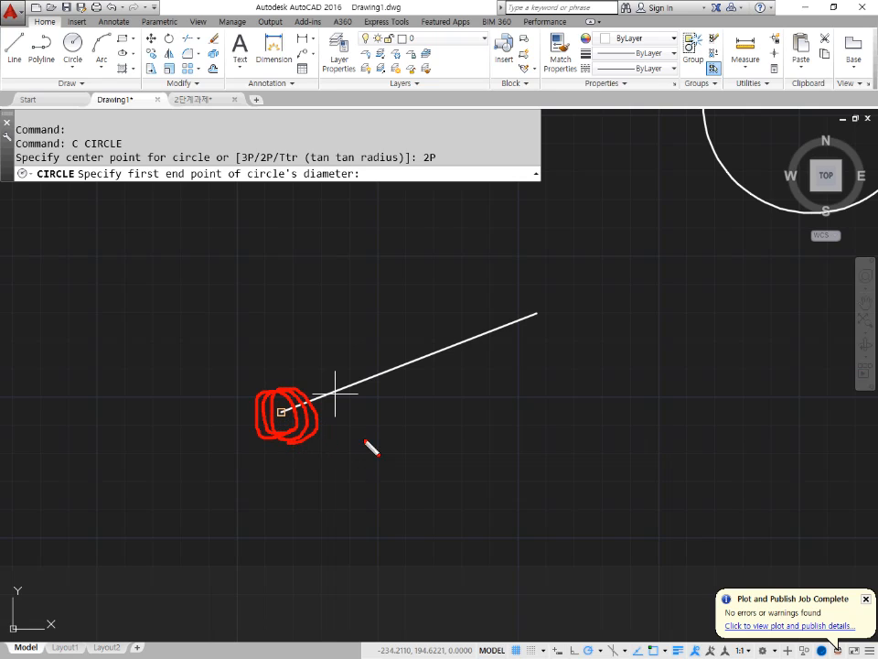
key("Escape")
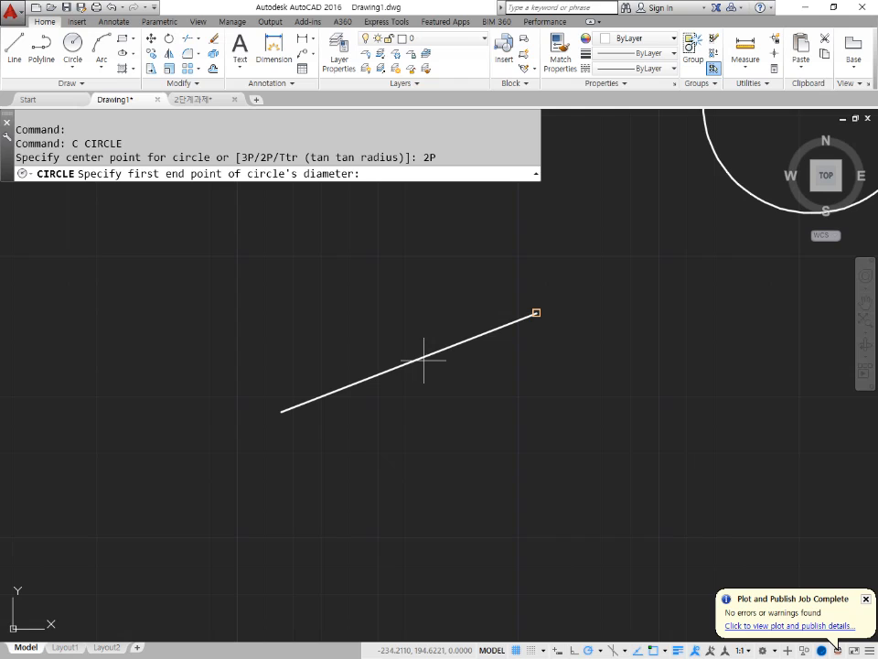
left_click(374, 375)
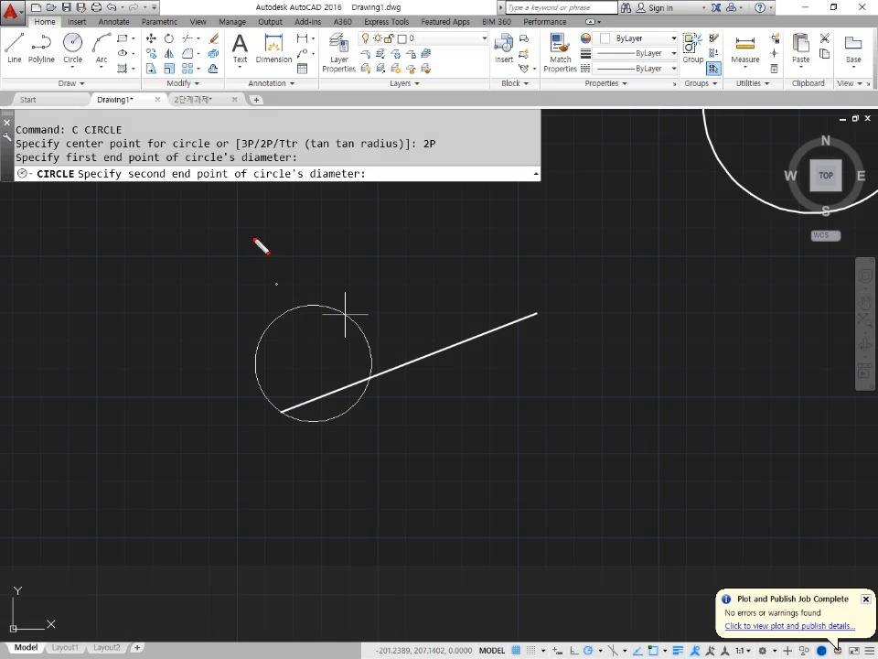
Complete the circle by snapping its second diameter end point to the slanted line's upper-right endpoint
left_click_drag(130, 190, 339, 195)
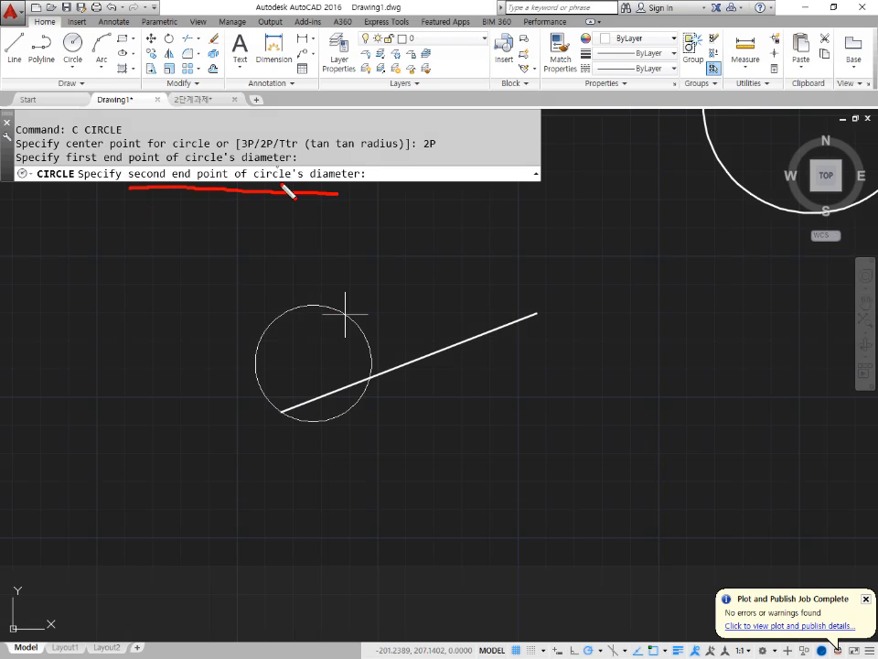
mouse_move(252, 188)
left_mouse_down()
mouse_move(252, 170)
mouse_move(312, 193)
mouse_move(258, 191)
left_mouse_up()
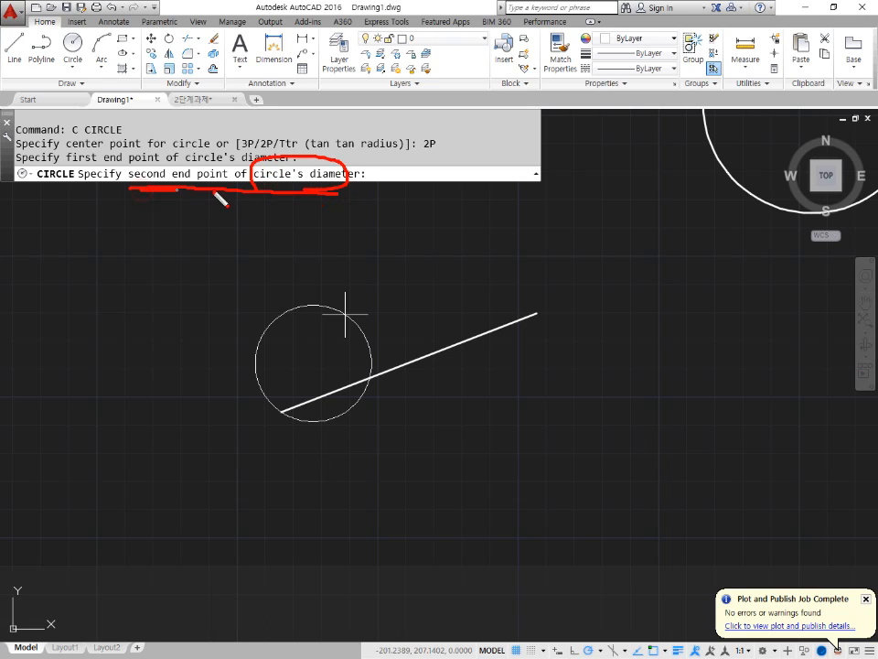
mouse_move(528, 291)
left_mouse_down()
mouse_move(534, 346)
mouse_move(540, 338)
left_mouse_up()
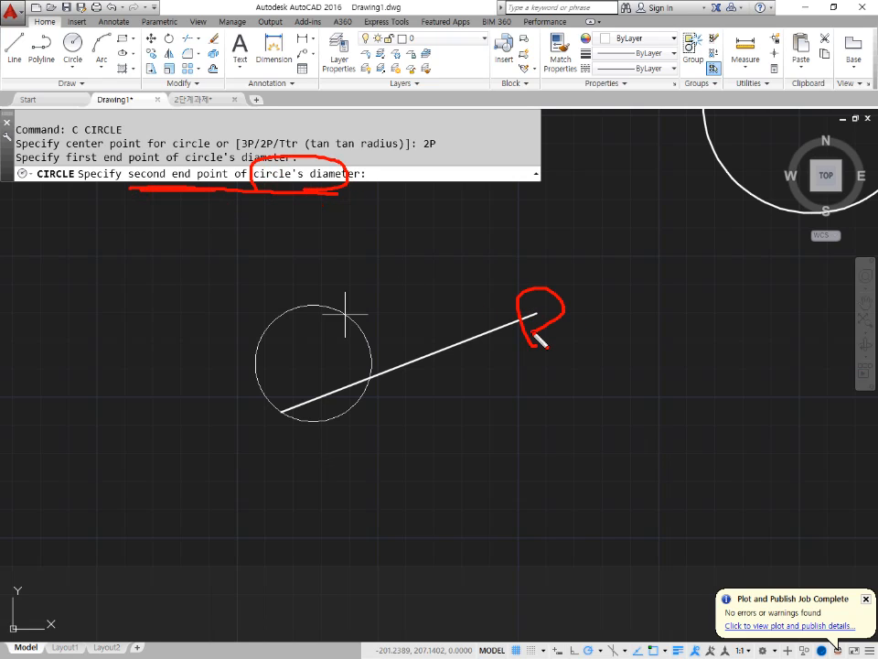
key("Escape")
left_click(535, 314)
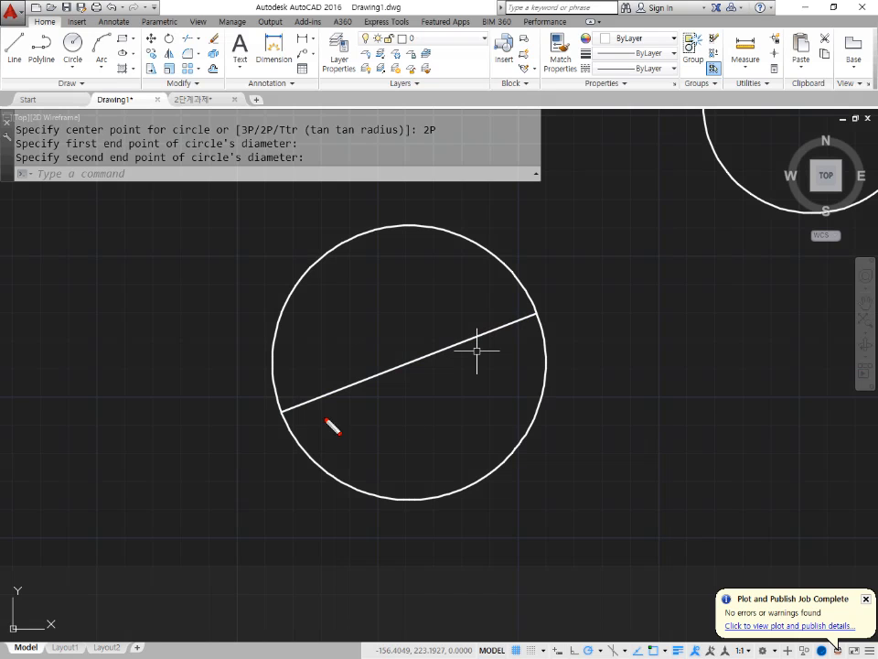
mouse_move(295, 430)
left_mouse_down()
mouse_move(277, 413)
mouse_move(297, 423)
left_mouse_up()
mouse_move(531, 345)
left_mouse_down()
mouse_move(563, 316)
mouse_move(547, 354)
left_mouse_up()
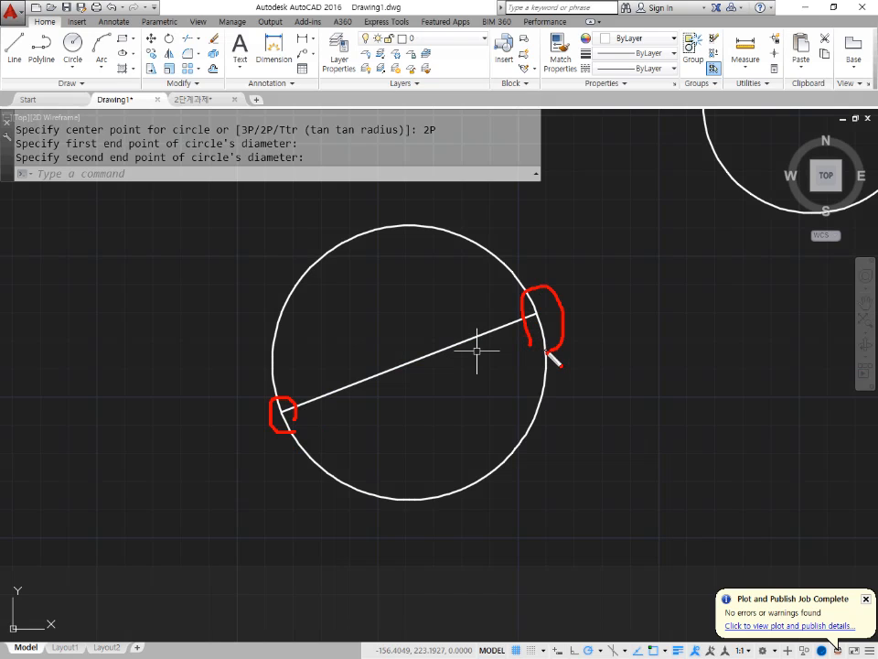
key("Escape")
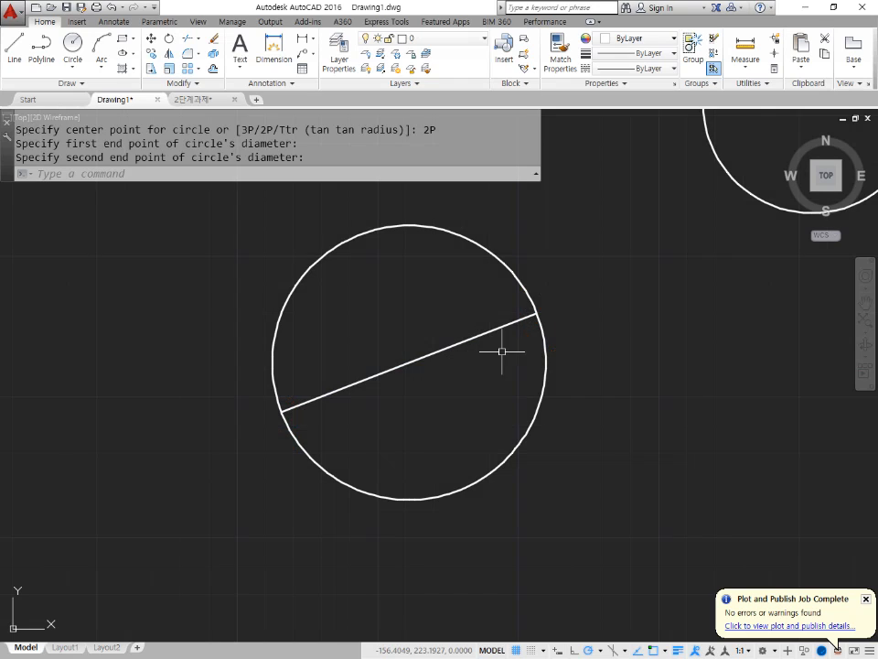
middle_click_drag(501, 353, 373, 359)
left_click(74, 70)
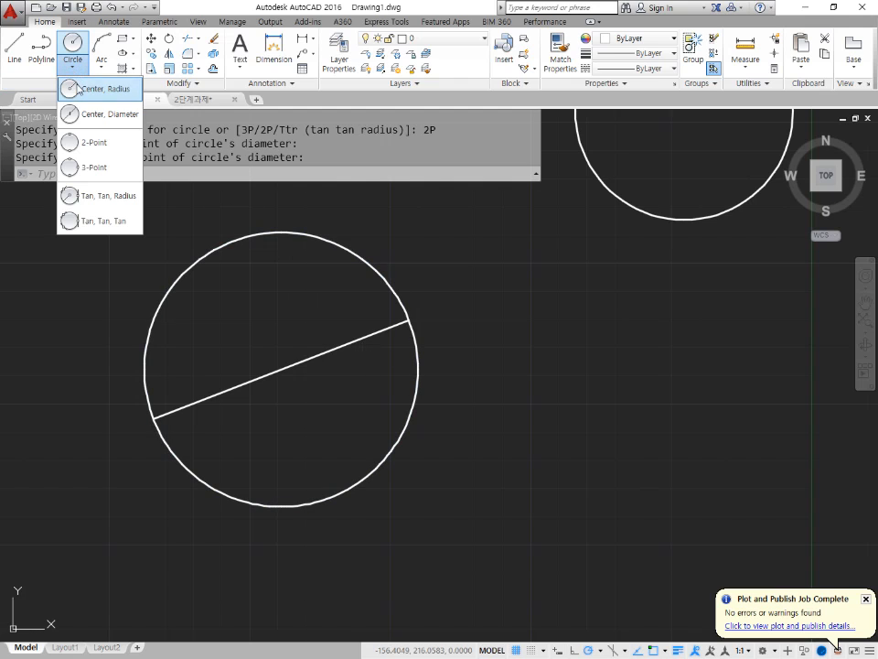
left_click(93, 144)
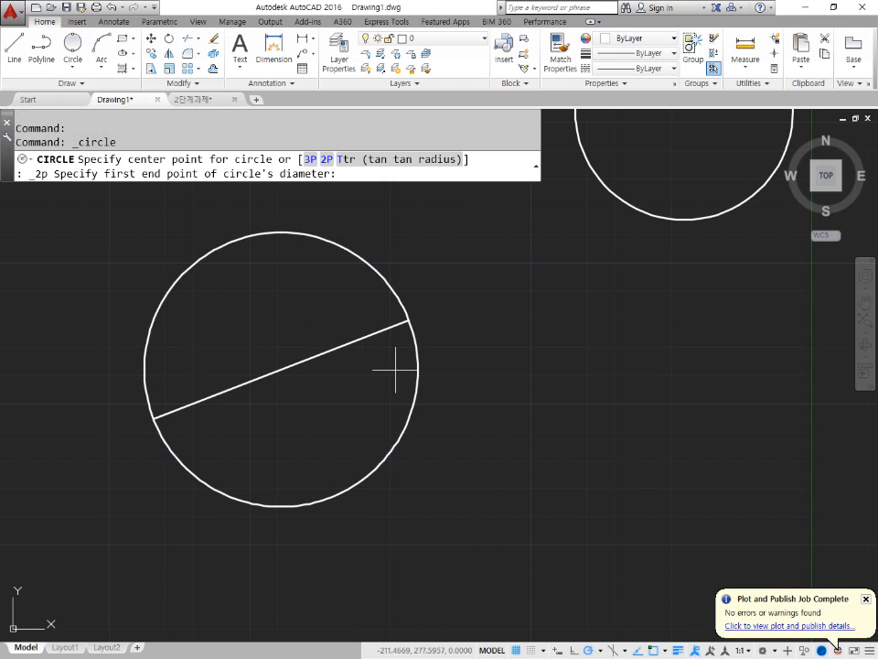
left_click(527, 466)
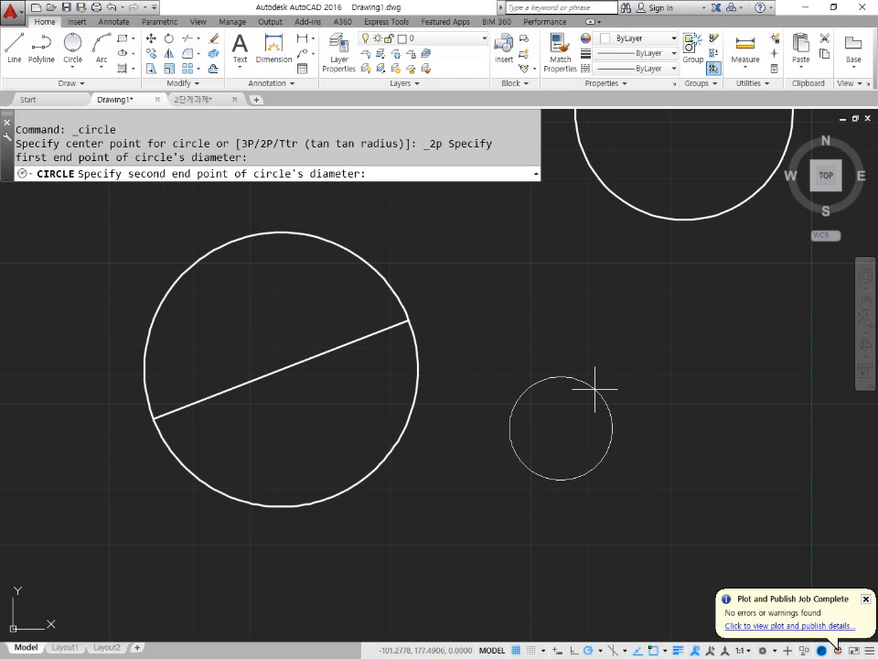
type("@50<45")
key("ctrl+shift+d")
left_click_drag(529, 466, 536, 470)
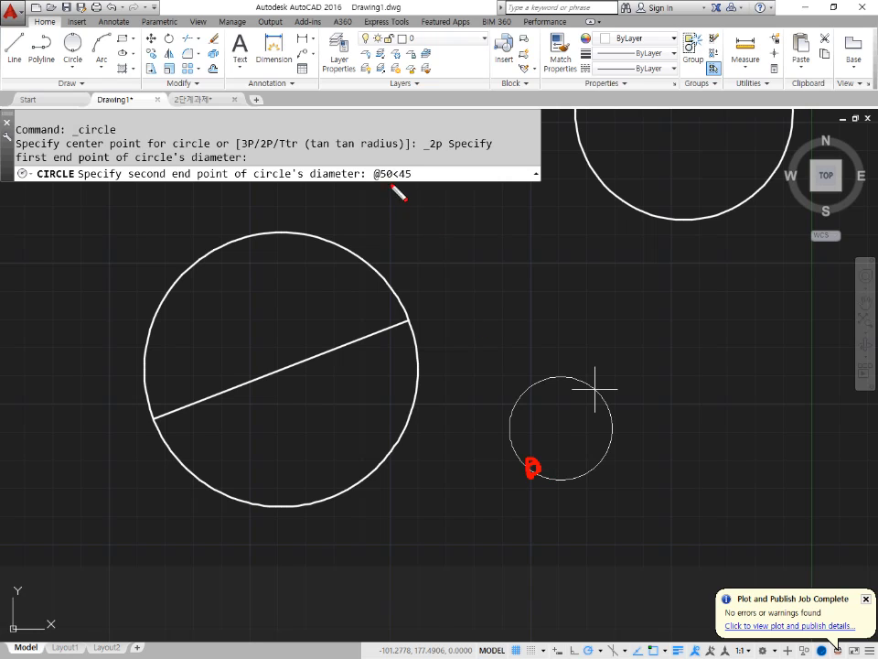
left_click_drag(375, 185, 387, 180)
left_click_drag(535, 465, 604, 383)
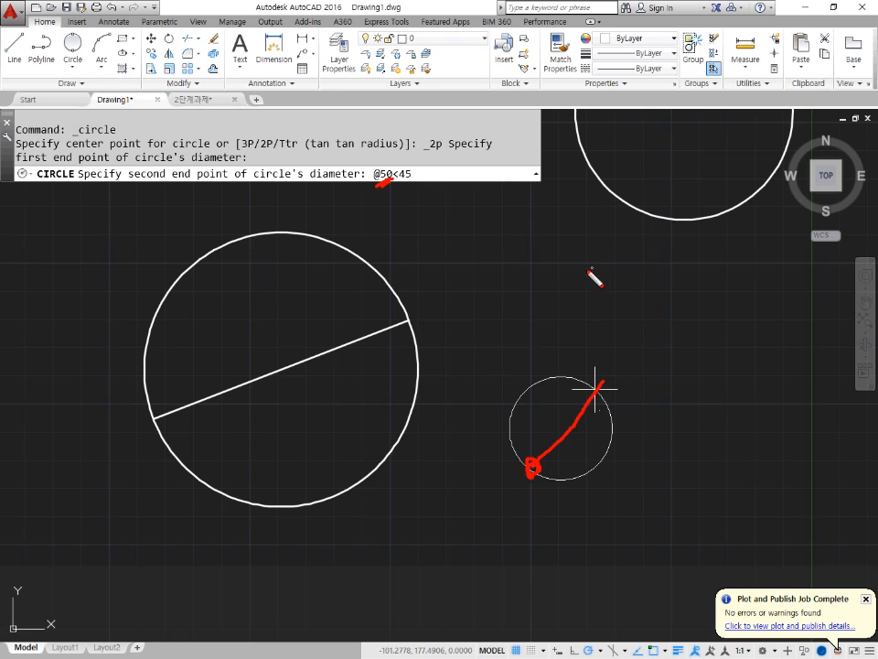
left_click_drag(539, 266, 714, 252)
left_click_drag(624, 162, 622, 351)
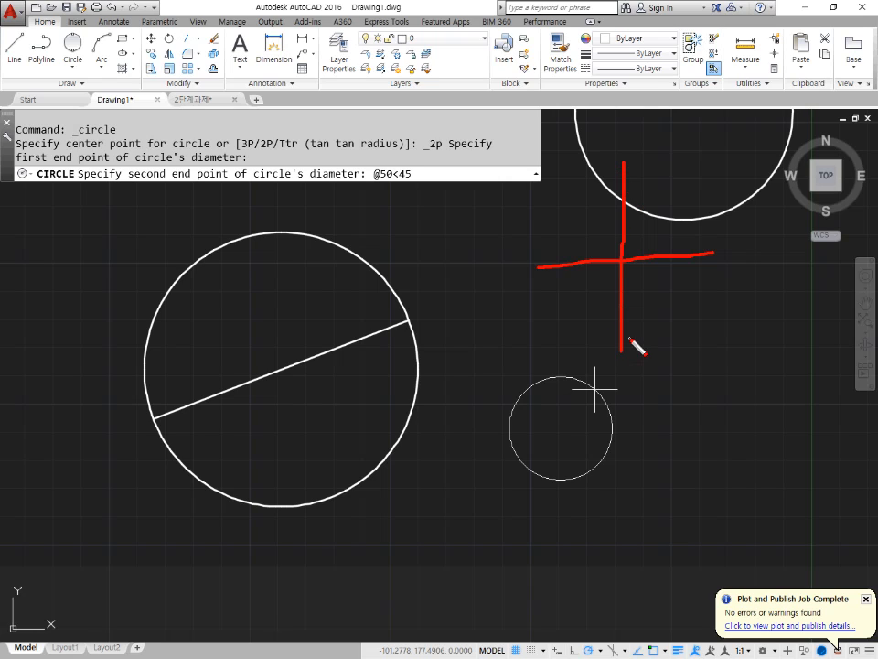
left_click_drag(641, 239, 580, 360)
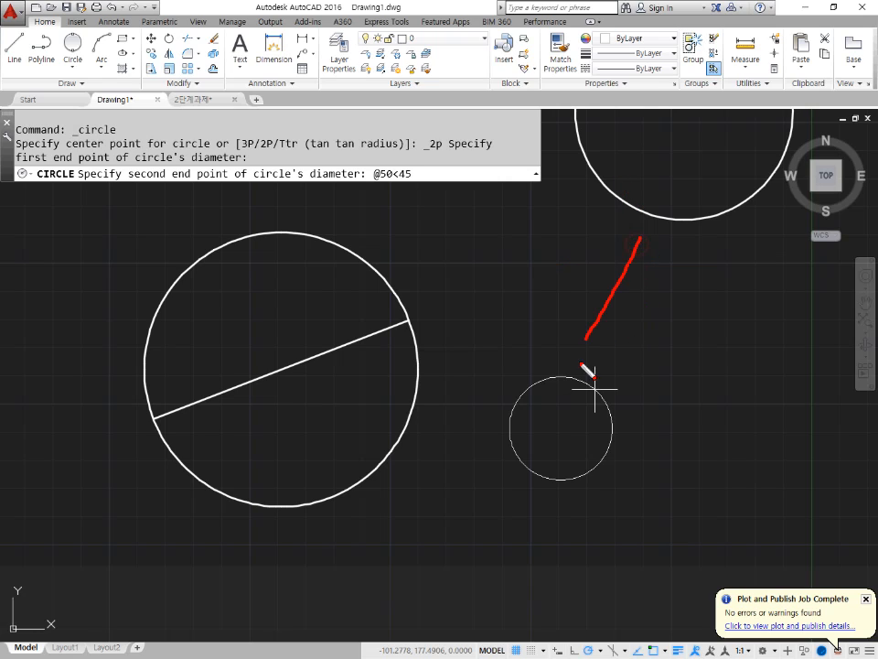
left_click_drag(561, 247, 684, 338)
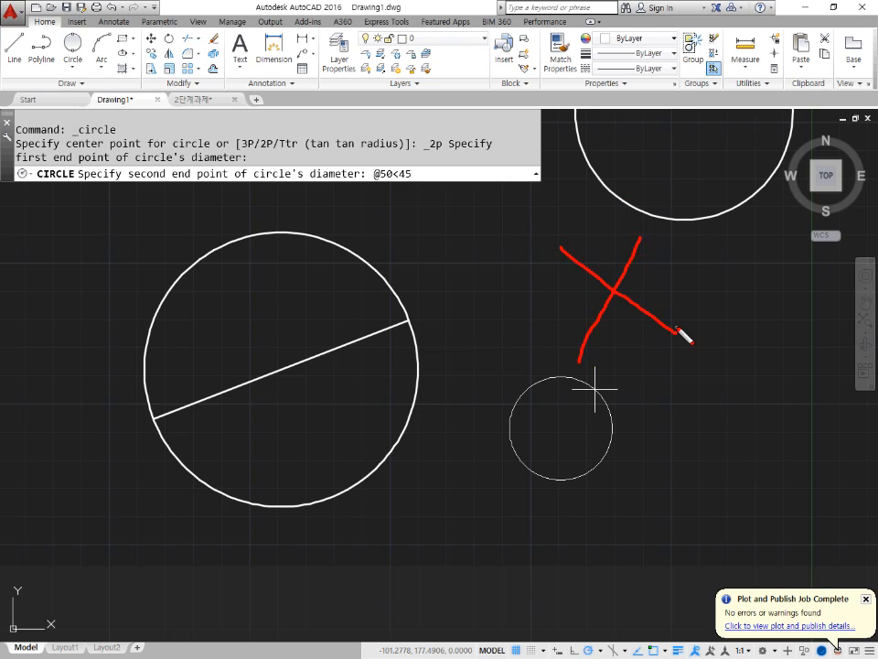
key("e")
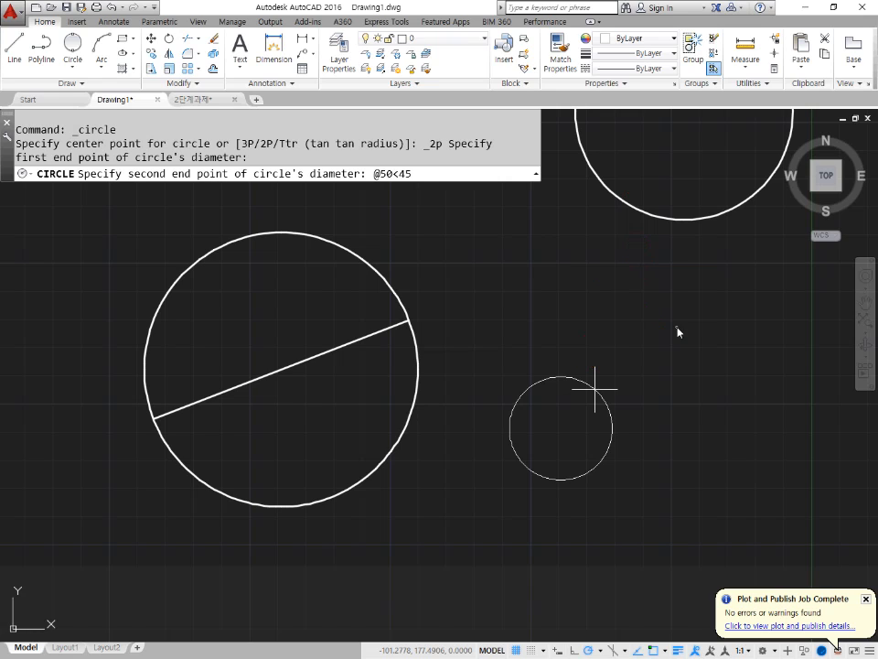
key("Return")
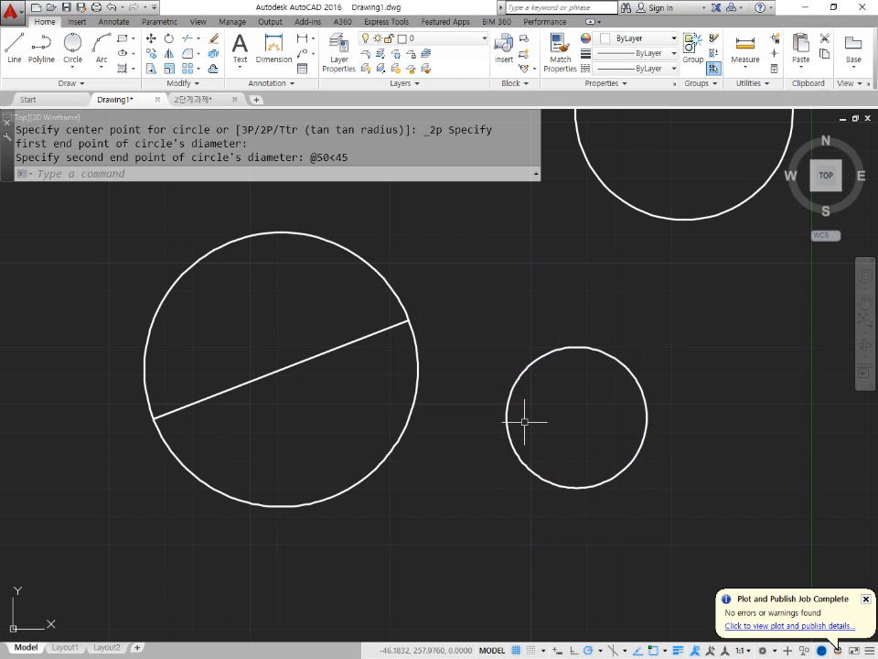
key("Return")
middle_click_drag(623, 290, 470, 310)
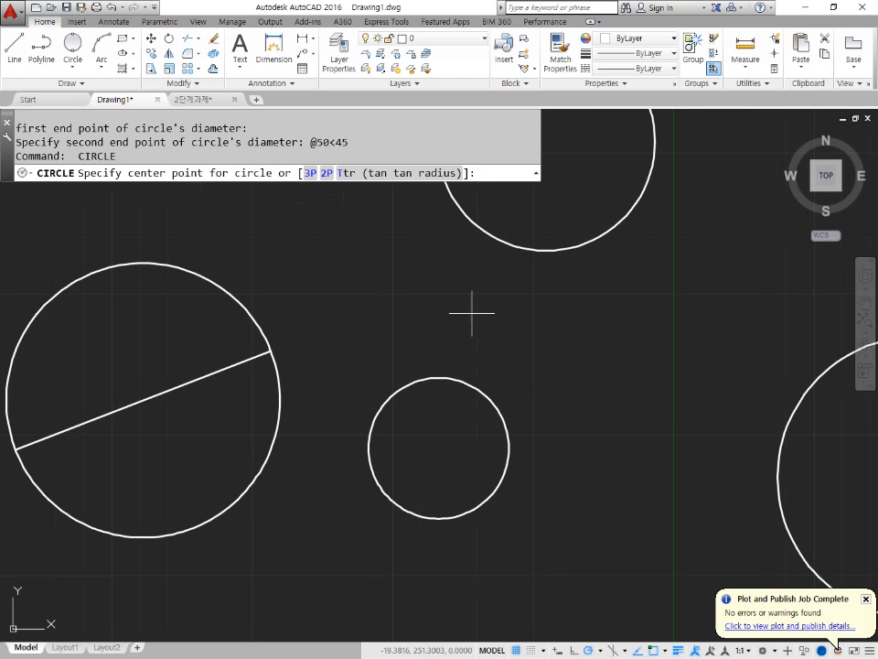
left_click(324, 174)
left_click(516, 317)
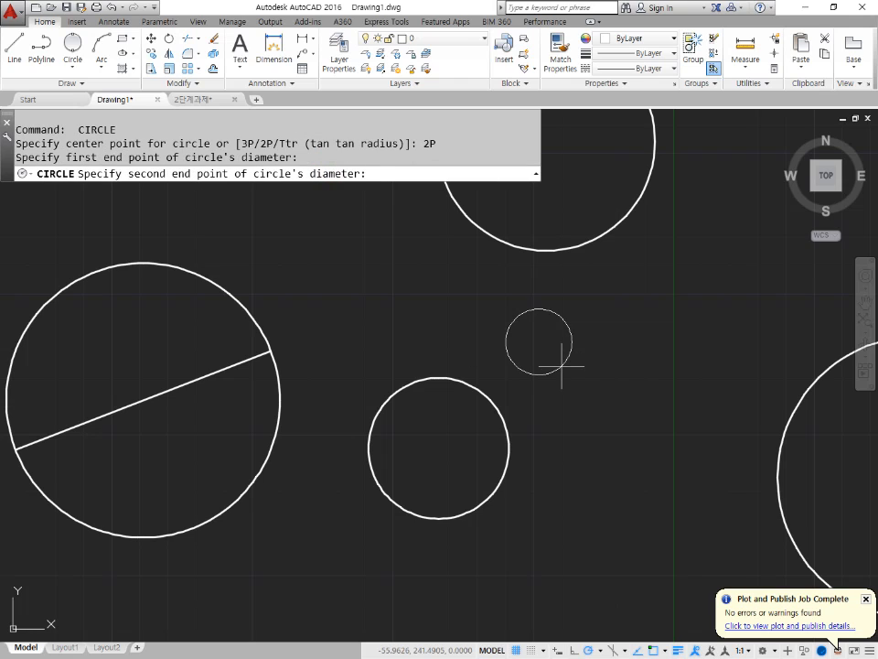
type("@50<0")
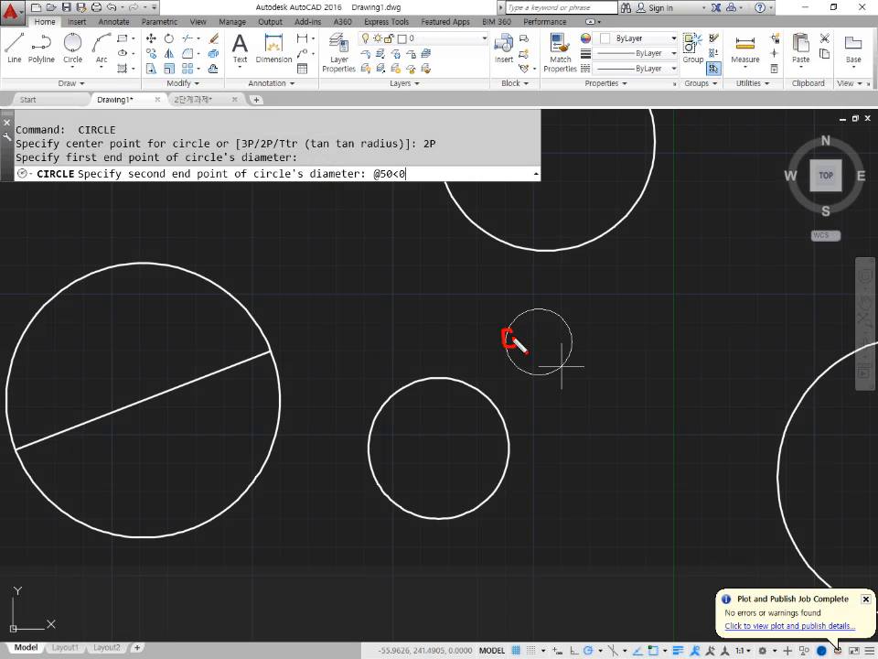
mouse_move(513, 343)
left_mouse_down()
mouse_move(652, 342)
mouse_move(659, 349)
mouse_move(643, 352)
left_mouse_up()
mouse_move(574, 408)
left_mouse_down()
mouse_move(492, 340)
mouse_move(678, 316)
mouse_move(599, 408)
left_mouse_up()
key("Escape")
key("Return")
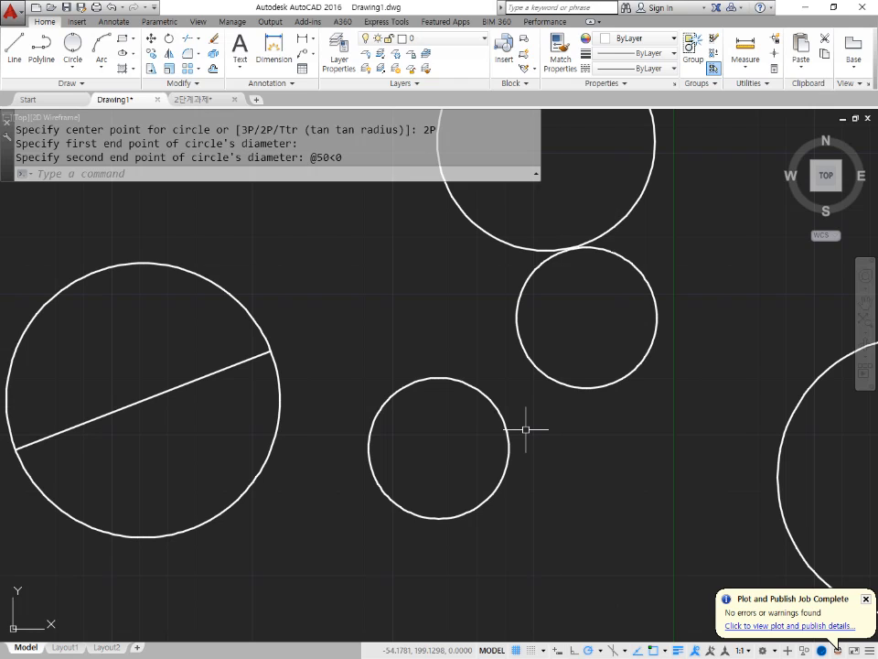
key("Return")
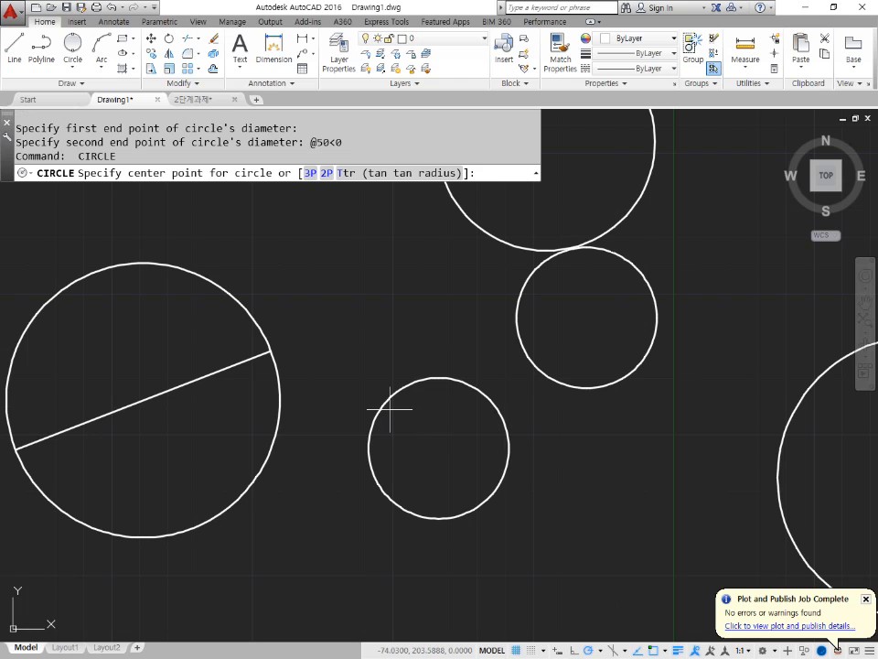
left_click(327, 173)
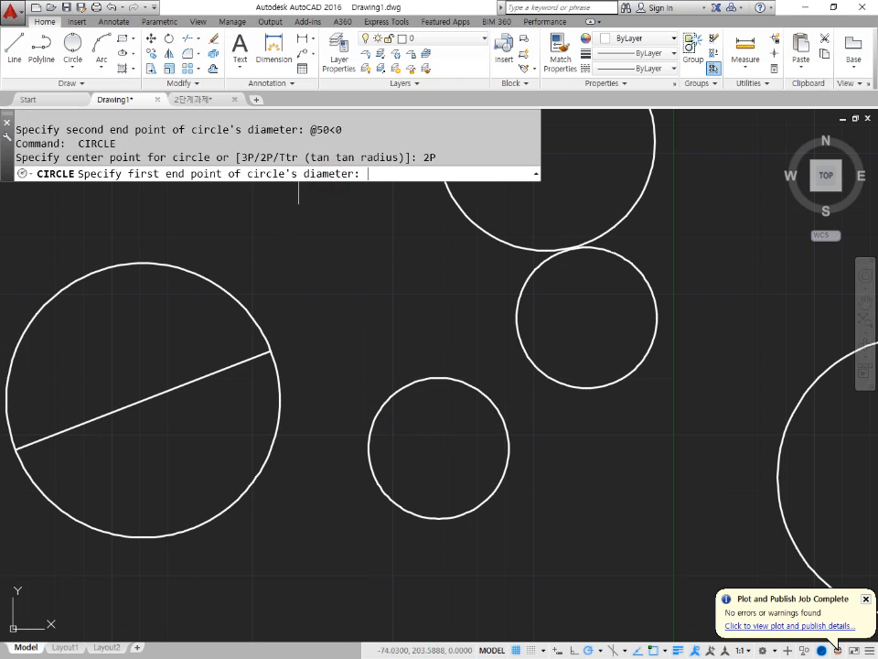
left_click(319, 273)
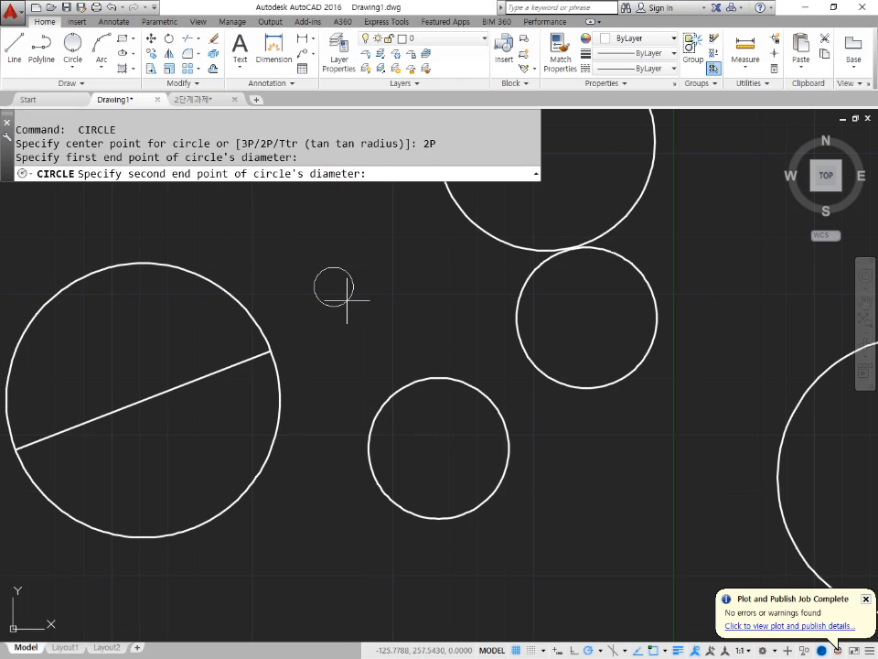
type("@50<45")
key("Return")
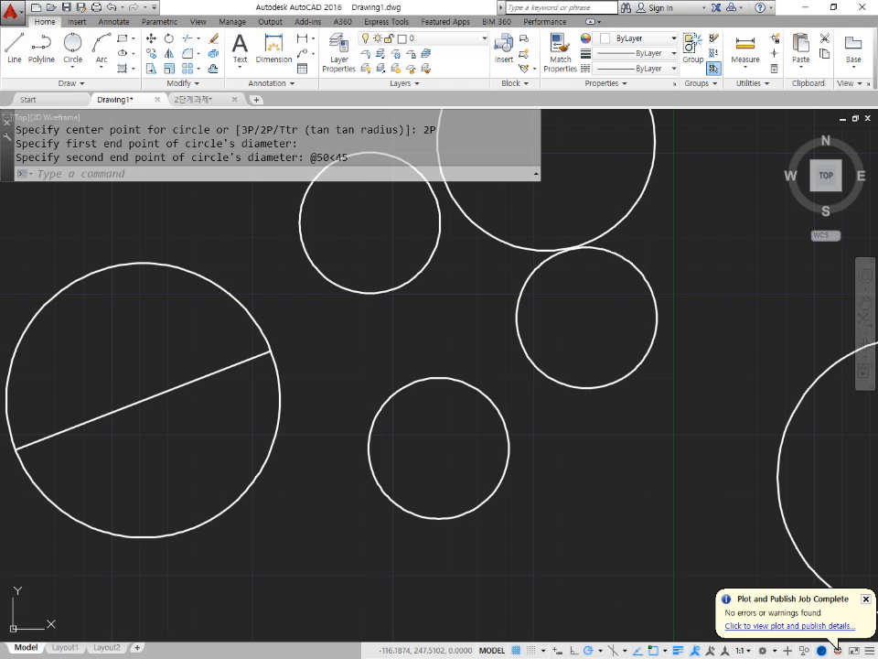
Draw a closed triangle from three line segments in the empty area to the left of the existing circles
middle_click_drag(221, 288, 781, 405)
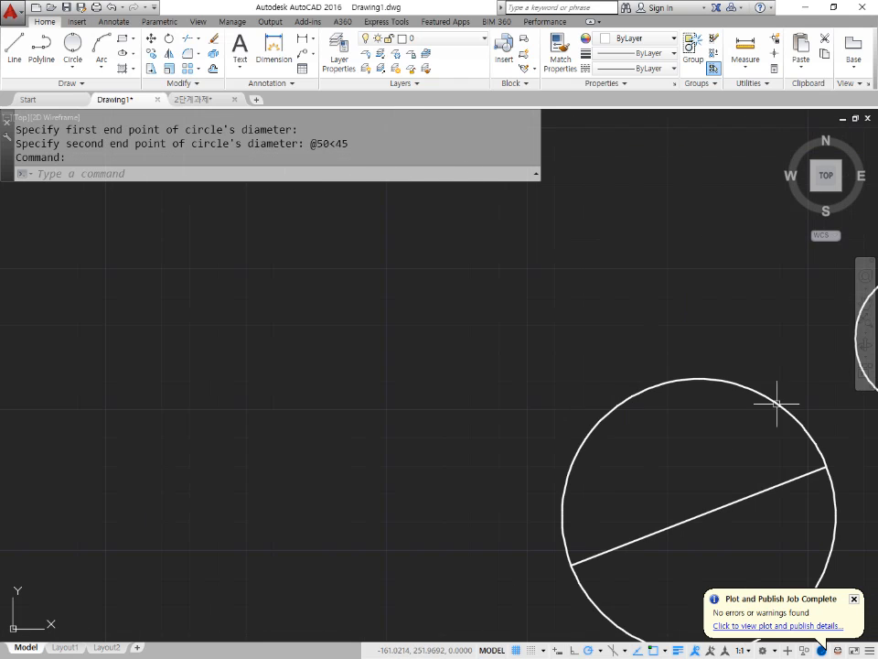
scroll(631, 357, "down", 4)
left_click(14, 46)
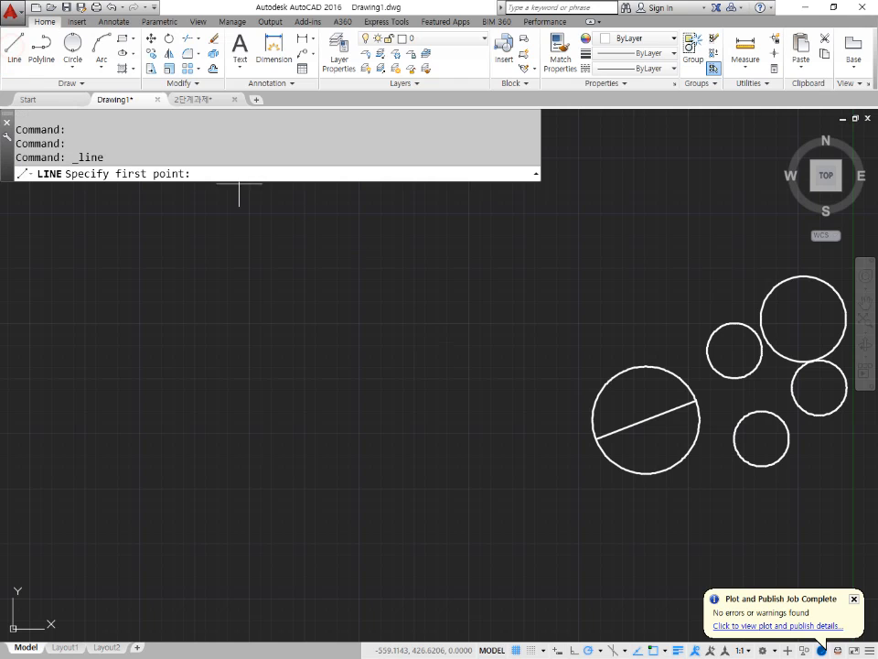
left_click(276, 235)
left_click(204, 415)
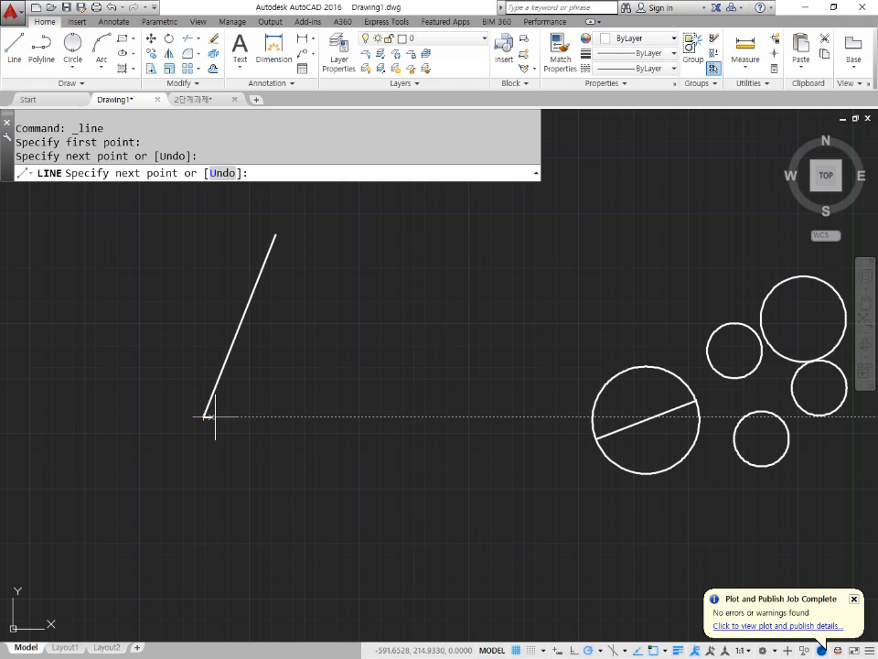
left_click(377, 395)
type("c")
key("Return")
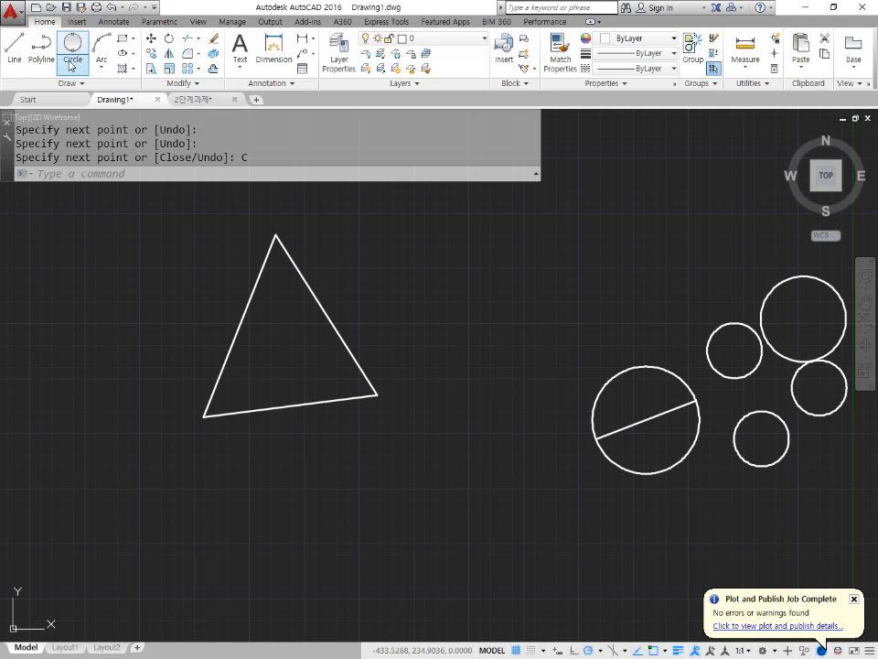
Draw a three-point circle through the three corners of the triangle
left_click(73, 69)
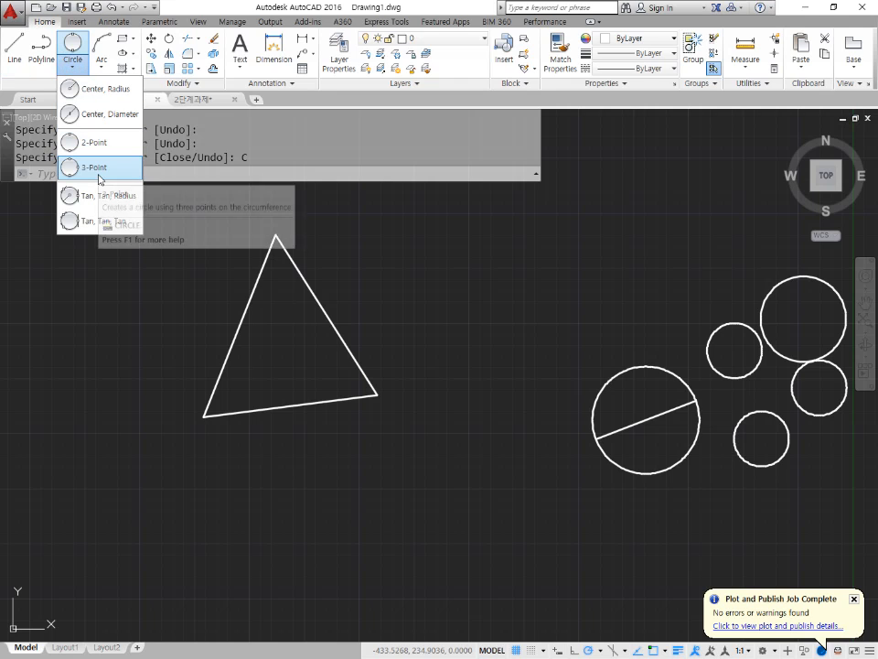
left_click(94, 168)
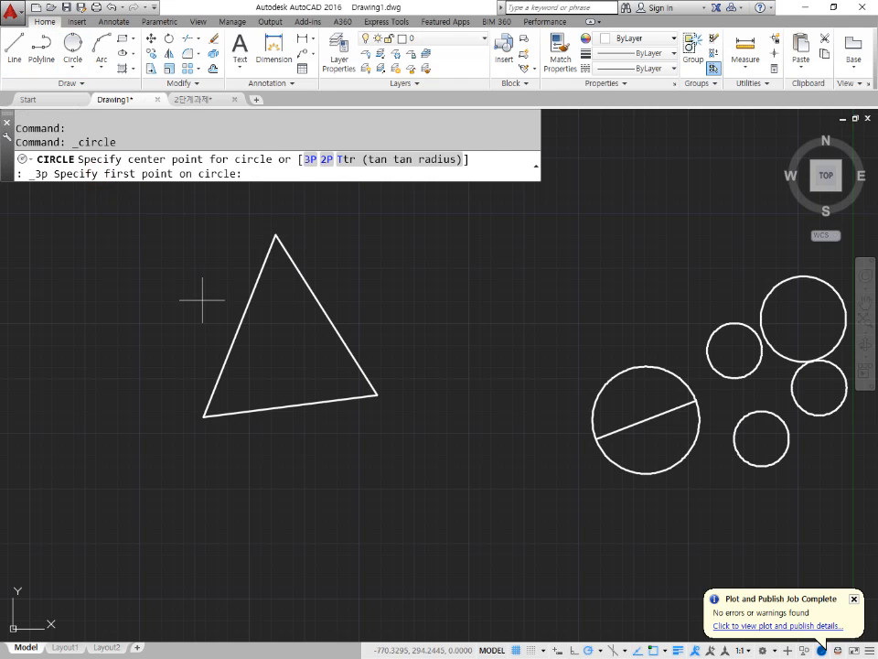
left_click(247, 289)
left_click(203, 416)
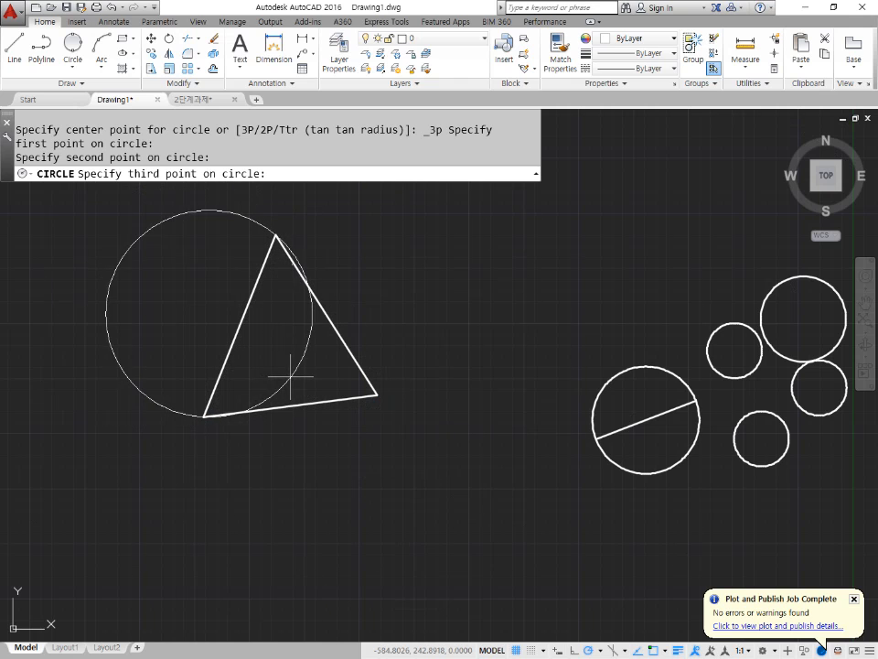
left_click(320, 400)
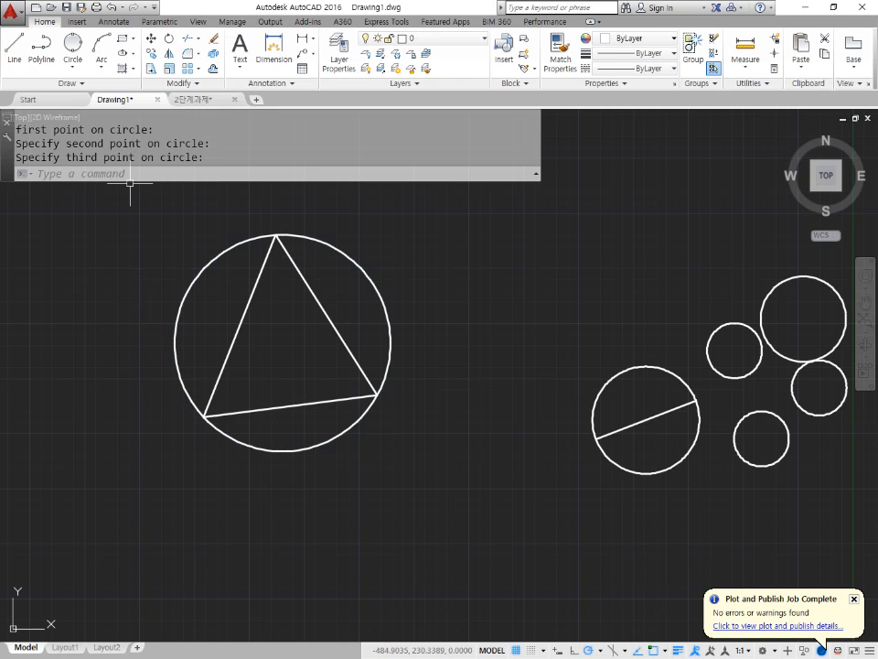
Clear the existing circles and lines from the drawing and zoom to the whole drawing area
type("z")
key("Return")
type("a")
key("Return")
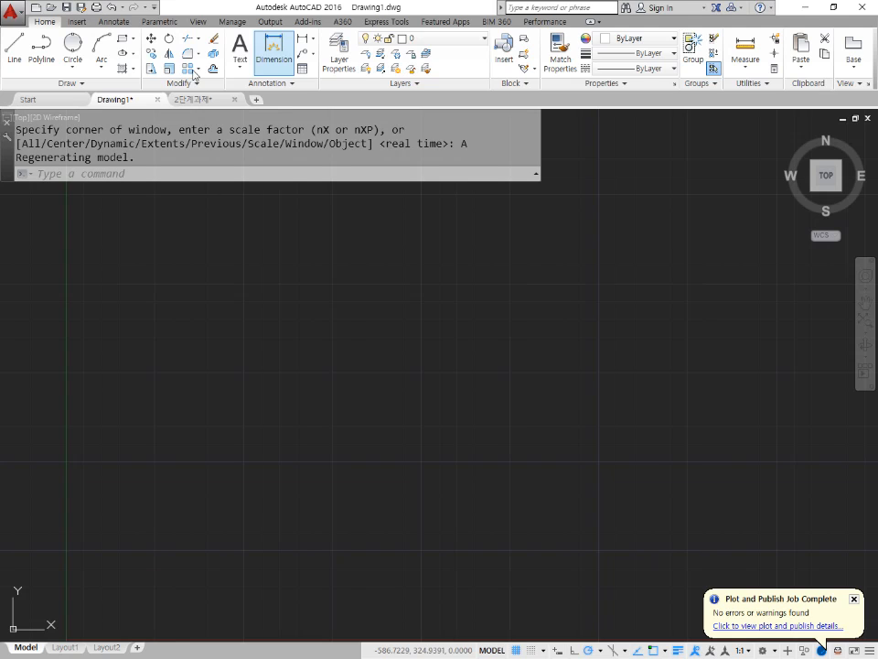
left_click(74, 68)
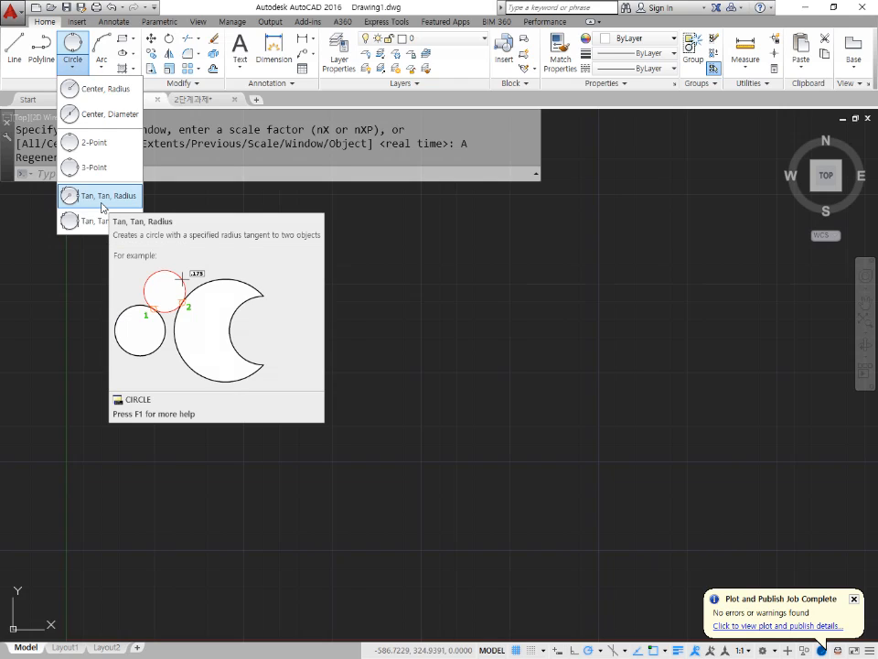
left_click(321, 4)
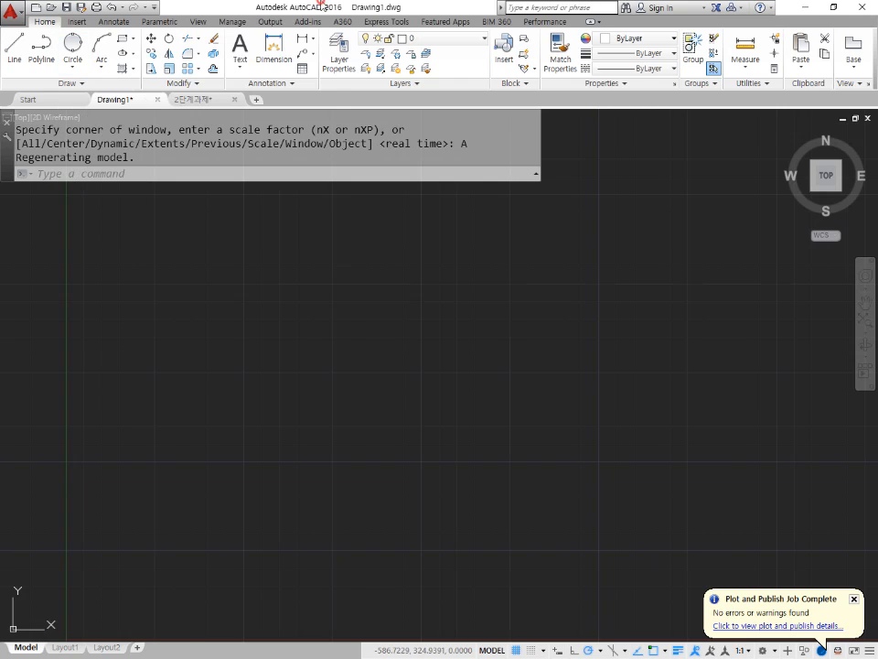
Draw an L-shape from a vertical line about 93 units long and a shorter horizontal line running right from its lower end
left_click(12, 57)
left_click(378, 241)
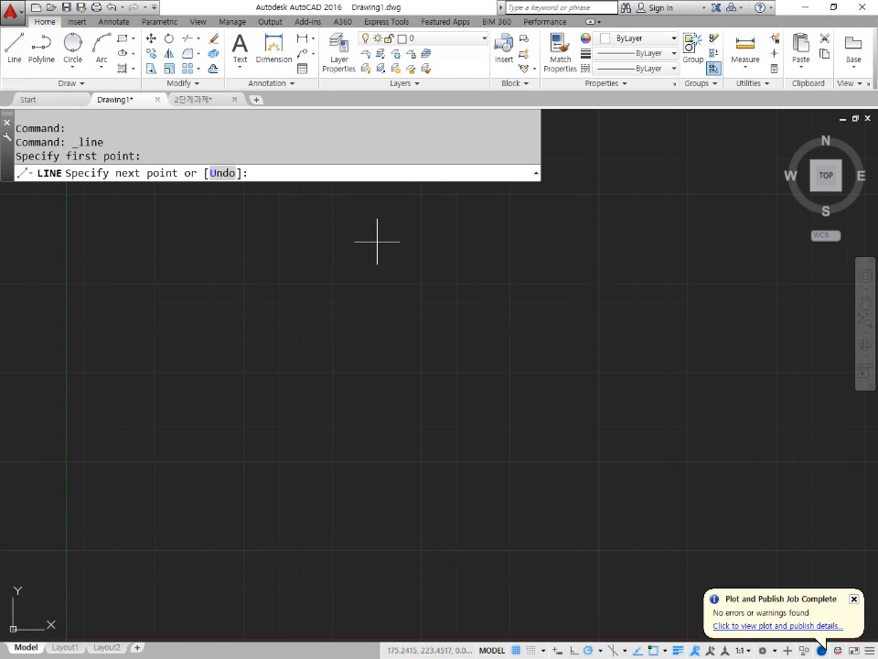
left_click(378, 407)
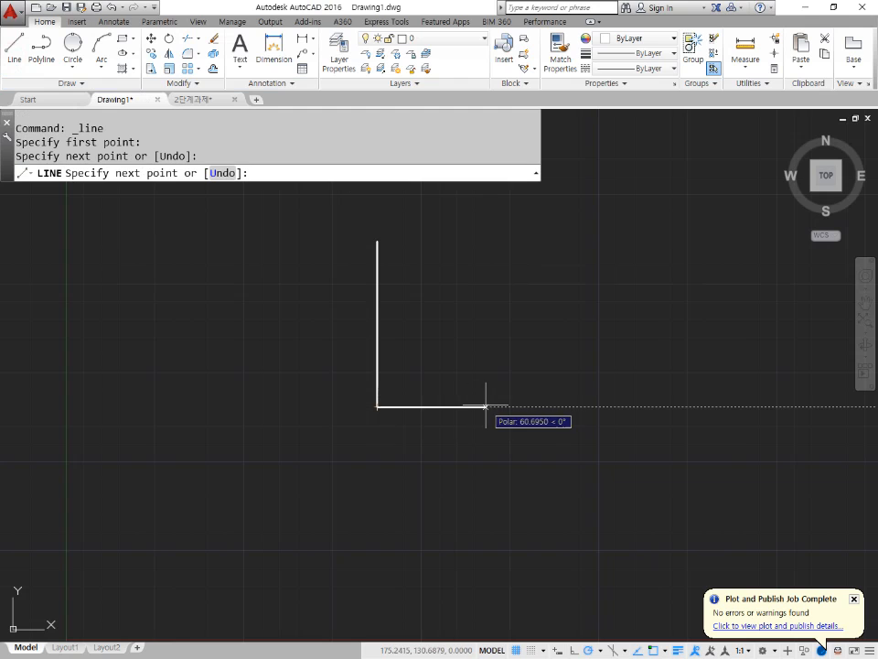
left_click(499, 407)
key("Return")
Draw two connected slanted lines to the right of the L-shape, forming an acute angle that opens to the right
middle_click_drag(568, 415, 455, 410)
key("Return")
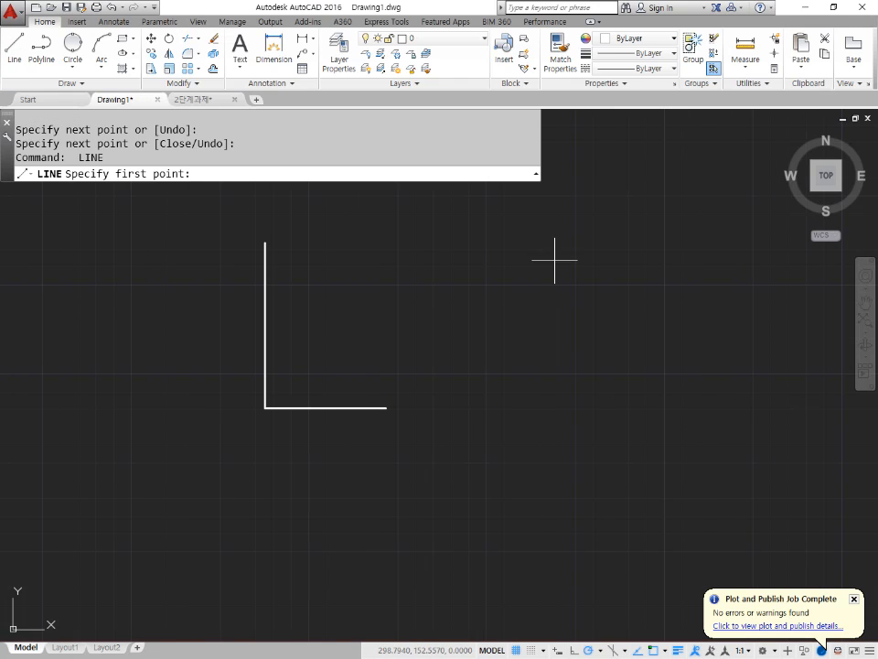
left_click(554, 260)
left_click(567, 421)
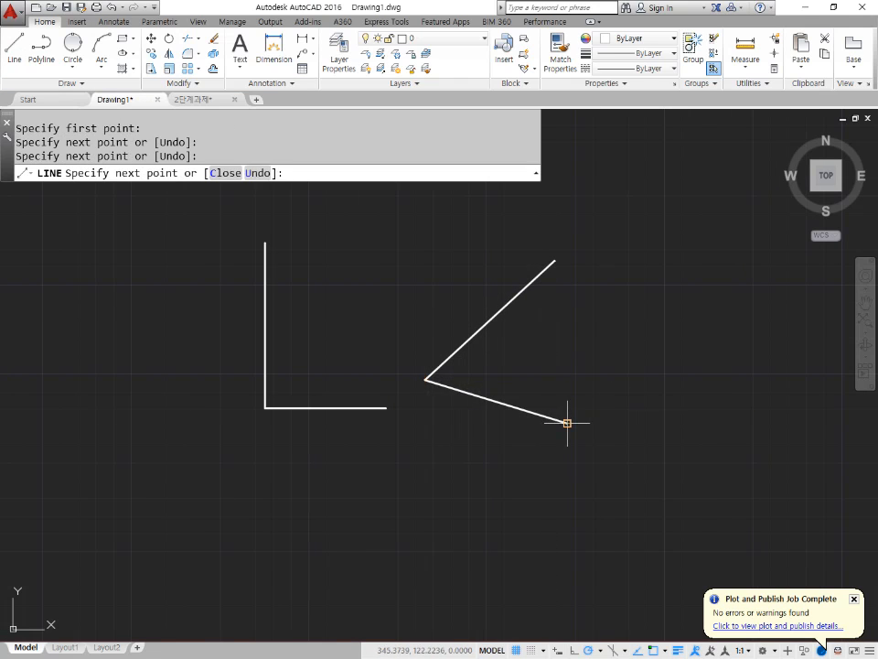
key("Return")
Draw a single line rising slightly to the right, placed to the right of the acute angle
middle_click_drag(592, 402, 376, 419)
key("Return")
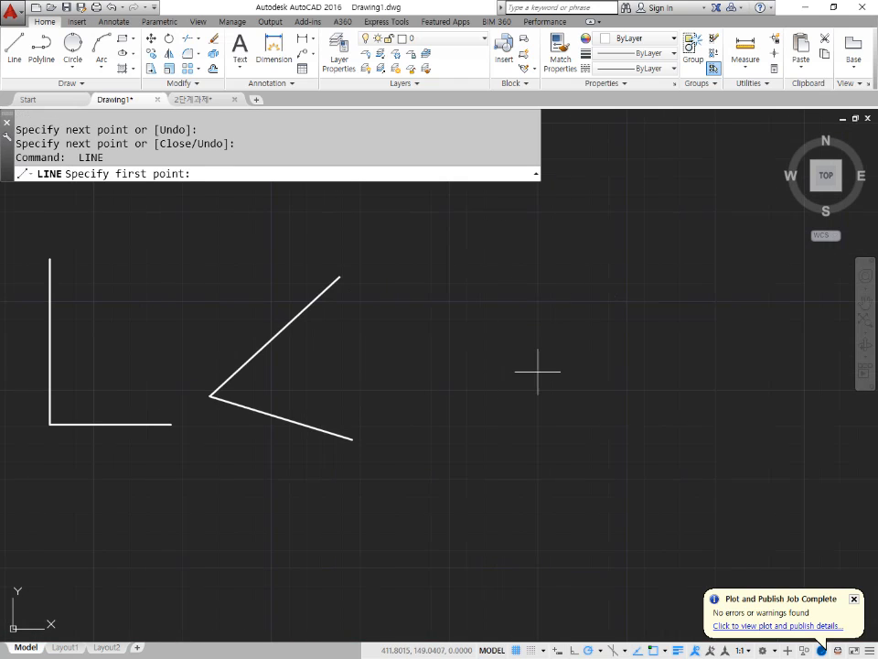
left_click(449, 419)
left_click(663, 386)
key("Return")
Draw a circle with a radius of about 46 just above the single slanted line
middle_click_drag(450, 455, 332, 460)
type("c")
key("Return")
left_click(414, 304)
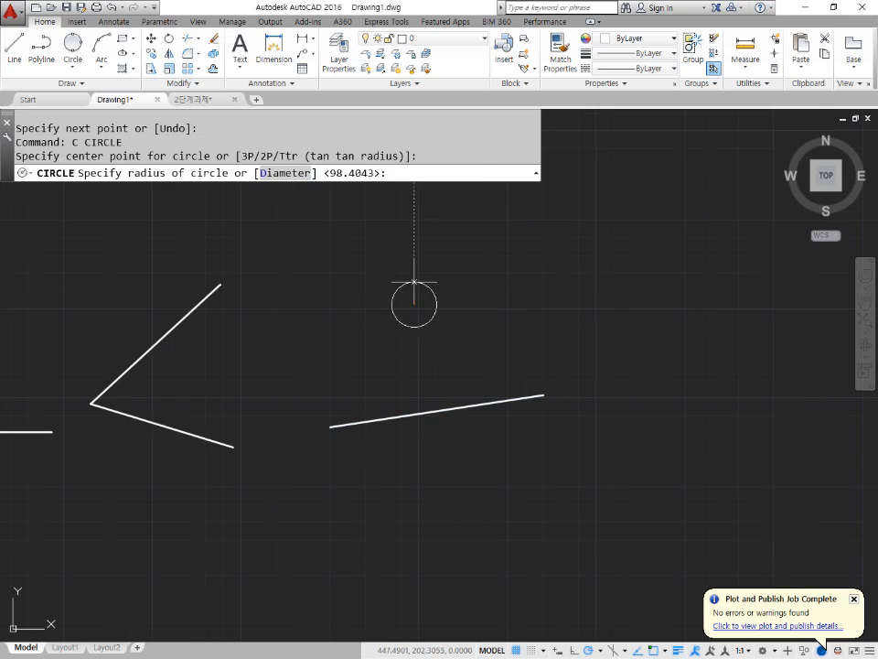
left_click(416, 222)
Draw a circle with a radius of about 45 to the right of the circle above the slanted line
middle_click_drag(675, 357, 525, 384)
key("Return")
left_click(520, 316)
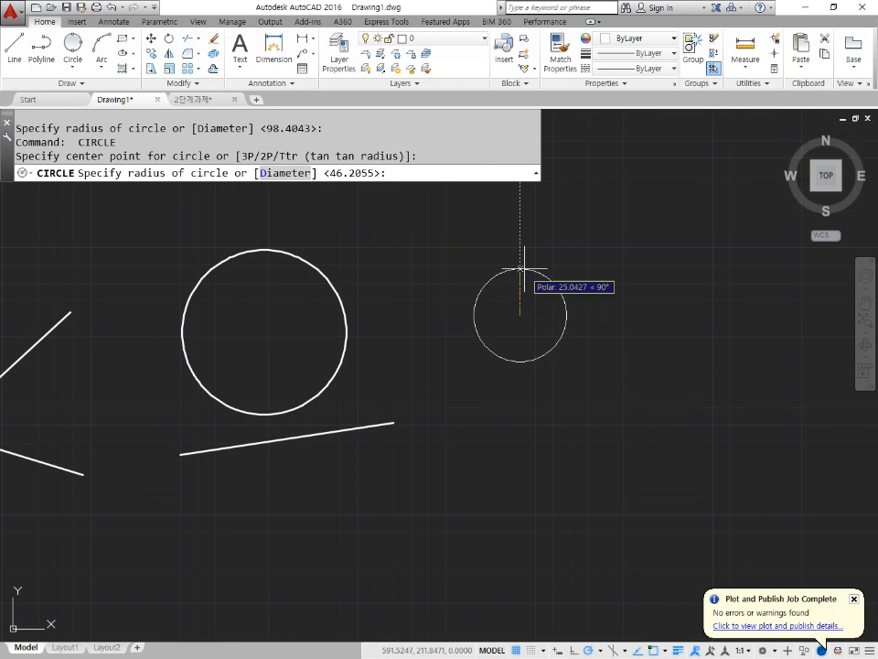
left_click(520, 236)
Draw a larger circle directly below the rightmost circle, leaving a small gap between the two
key("Return")
left_click(549, 573)
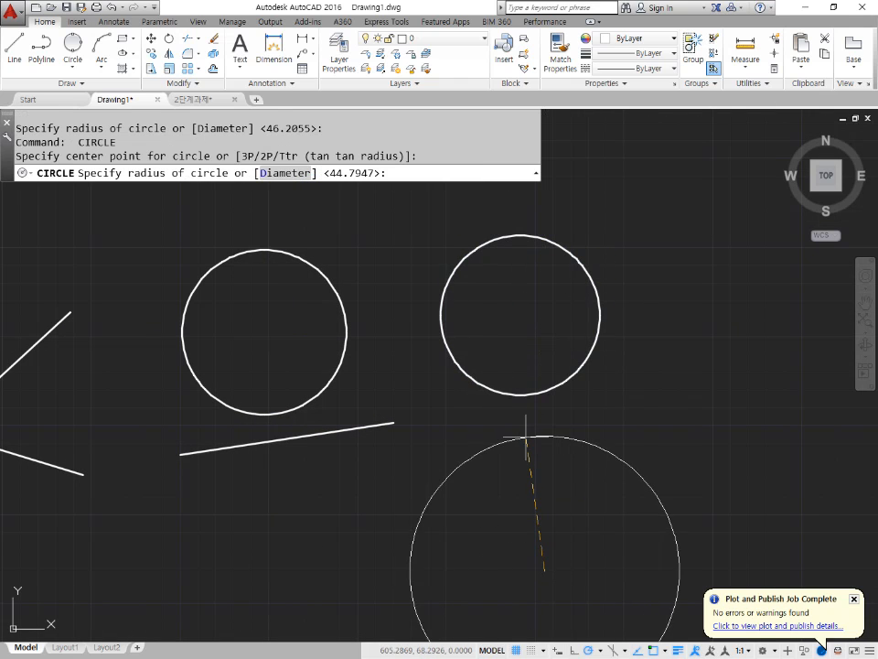
left_click(527, 430)
scroll(210, 485, "down", 2)
mouse_move(155, 480)
middle_mouse_down()
mouse_move(506, 468)
mouse_move(359, 406)
middle_mouse_up()
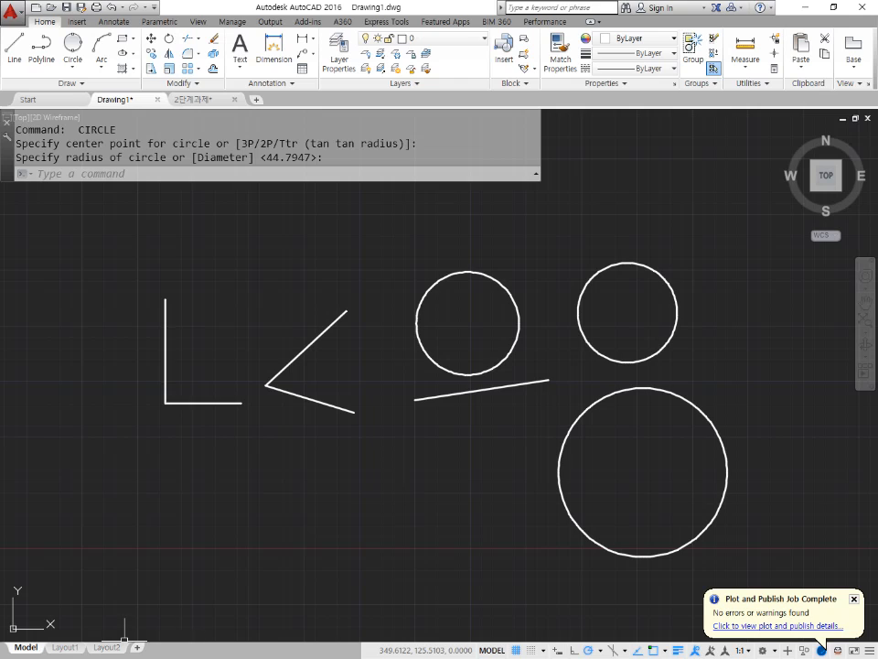
mouse_move(167, 355)
left_mouse_down()
mouse_move(163, 379)
mouse_move(192, 410)
mouse_move(176, 405)
left_mouse_up()
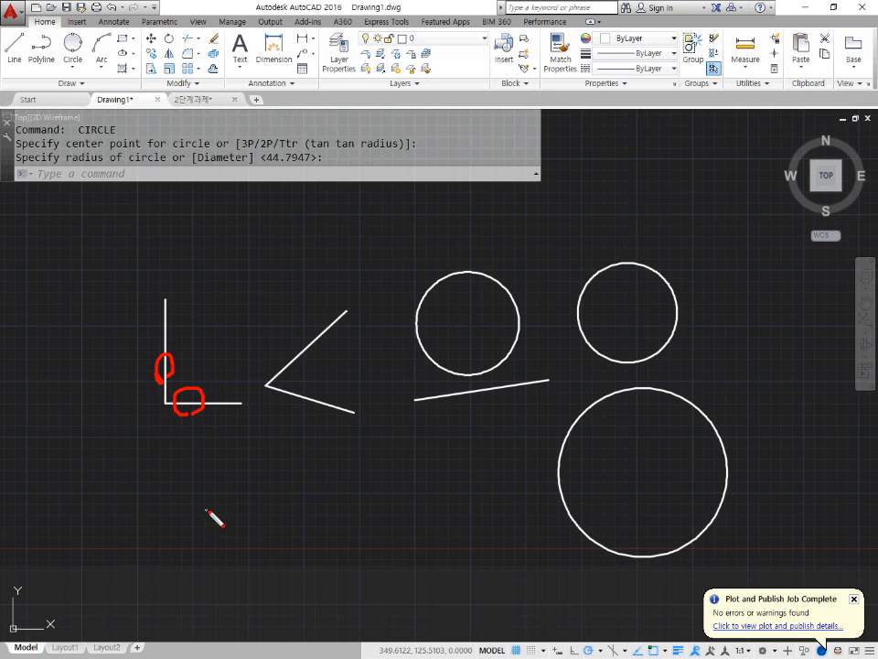
key("e")
mouse_move(313, 403)
left_mouse_down()
mouse_move(304, 394)
mouse_move(306, 404)
left_mouse_up()
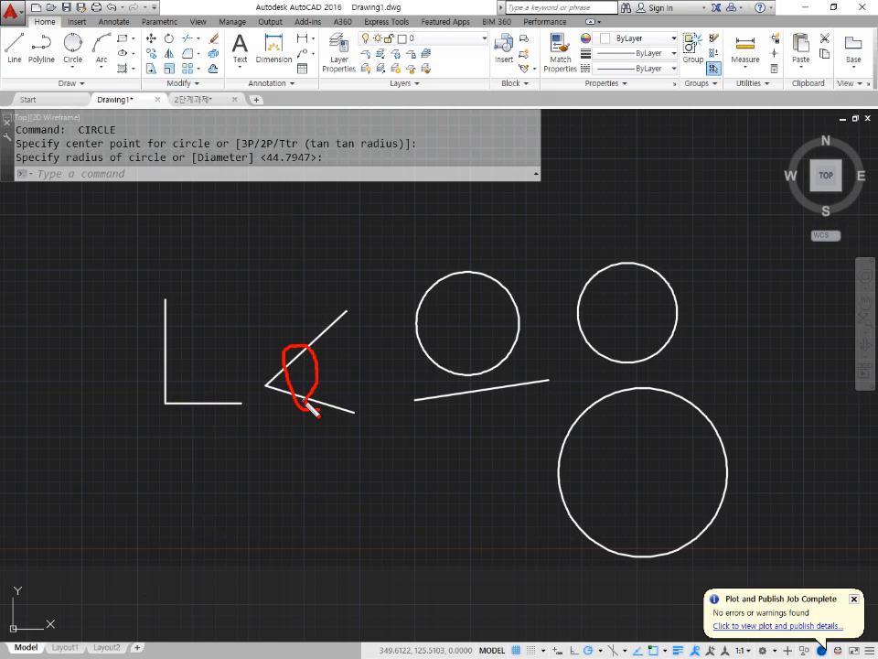
key("e")
mouse_move(427, 408)
left_mouse_down()
mouse_move(470, 386)
mouse_move(434, 417)
left_mouse_up()
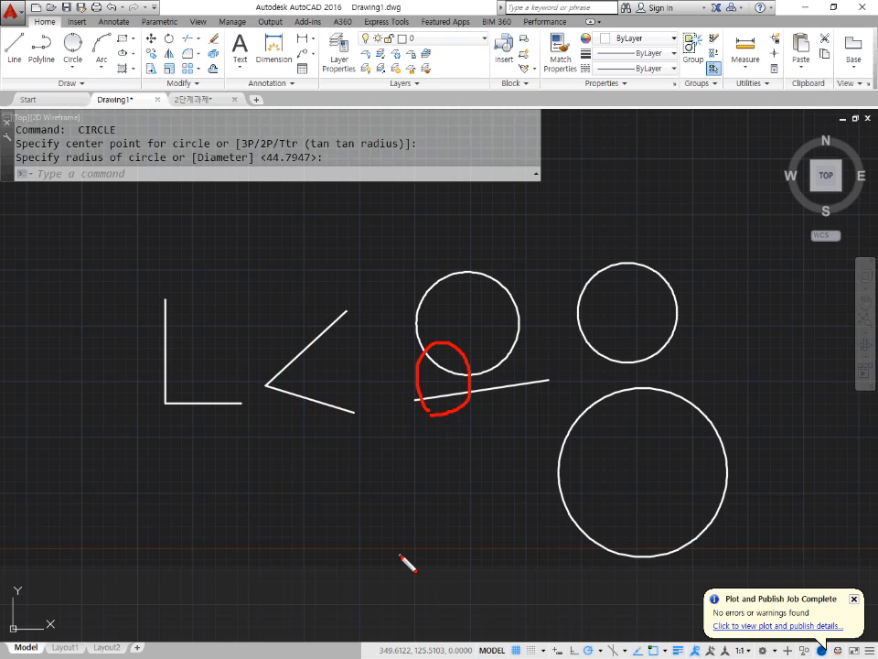
key("e")
mouse_move(629, 331)
left_mouse_down()
mouse_move(675, 389)
mouse_move(645, 424)
left_mouse_up()
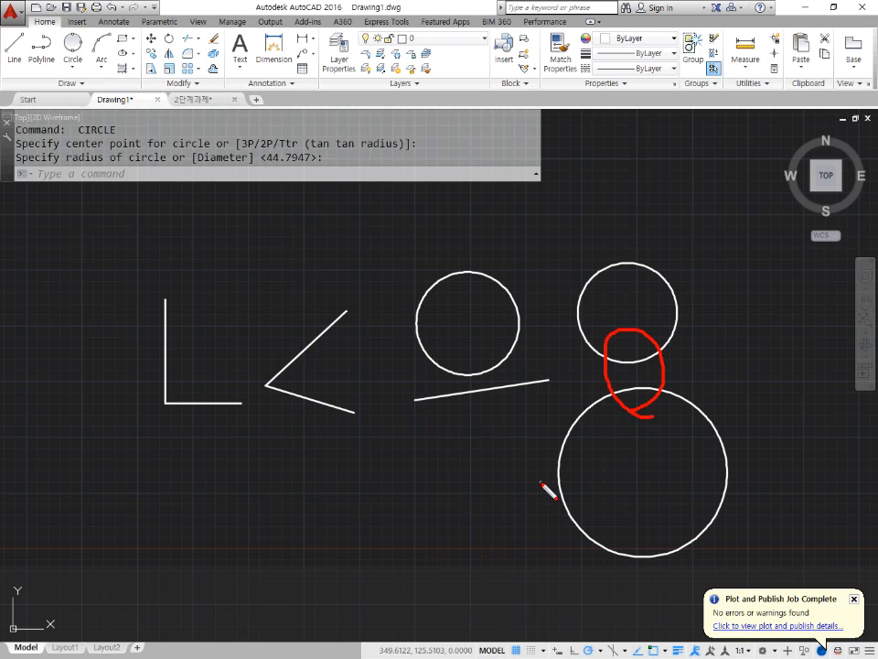
key("e")
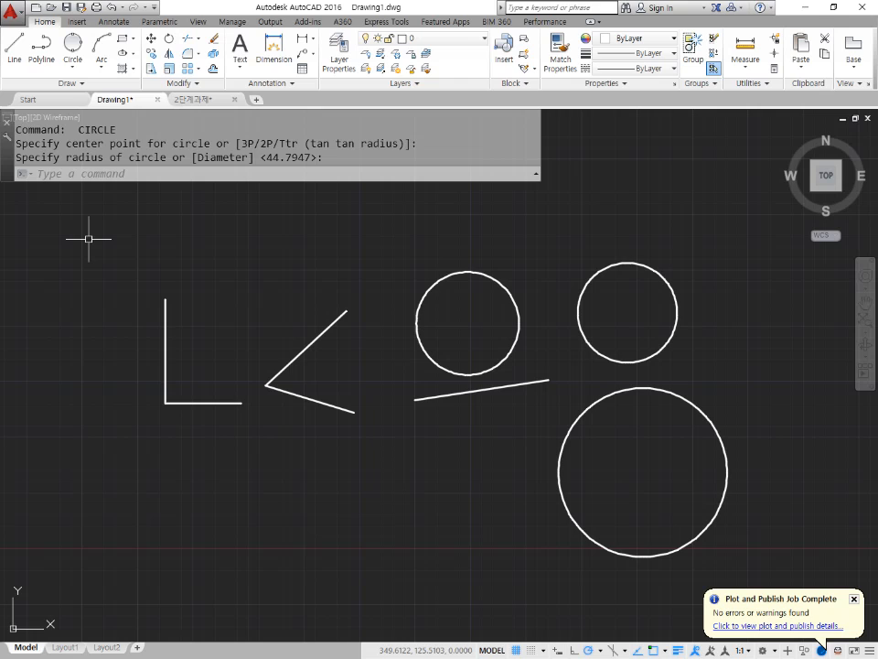
Start a Tan, Tan, Radius circle for the L-shape's two lines
scroll(176, 357, "up", 4)
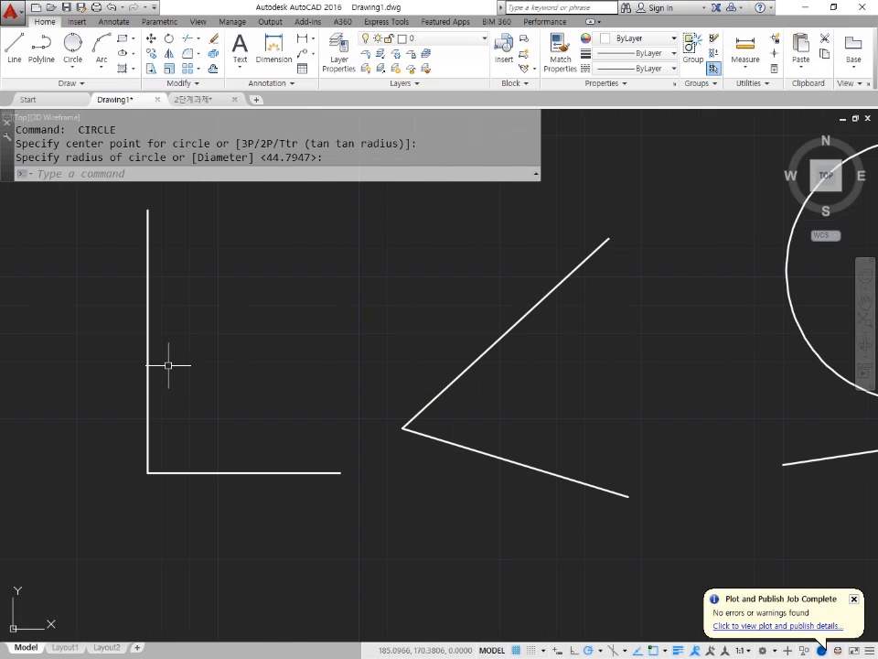
left_click(73, 65)
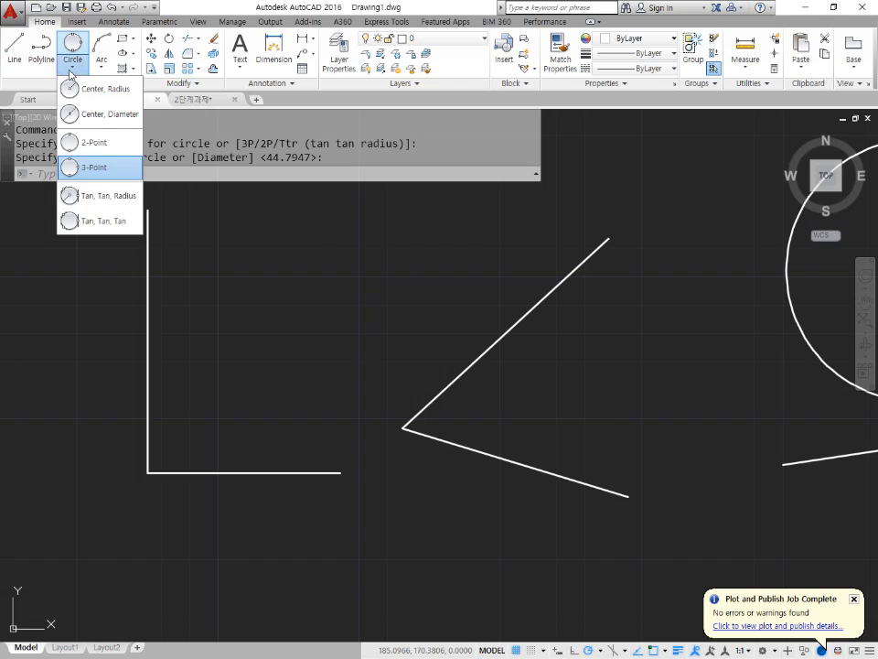
left_click(88, 197)
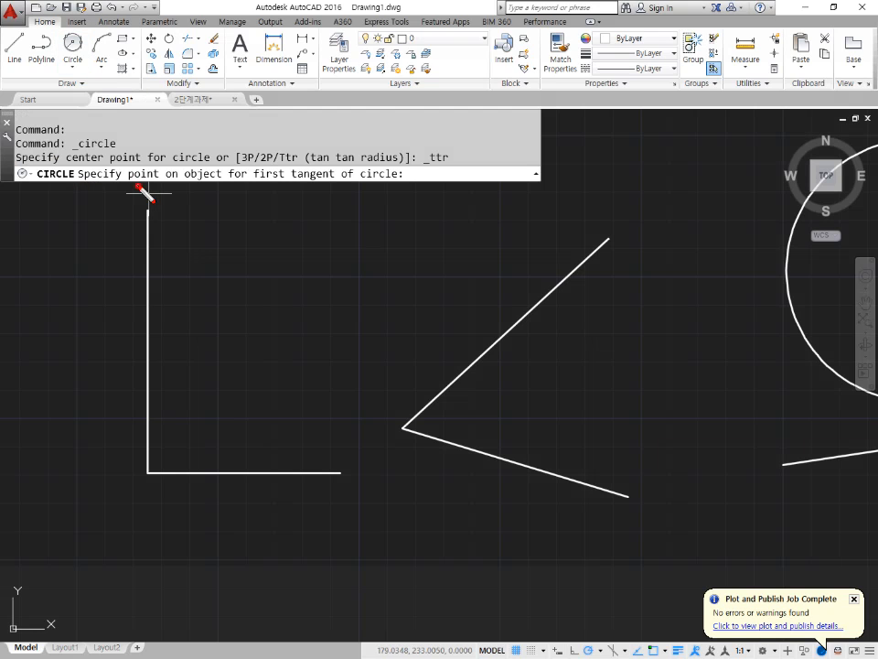
left_click_drag(203, 189, 250, 193)
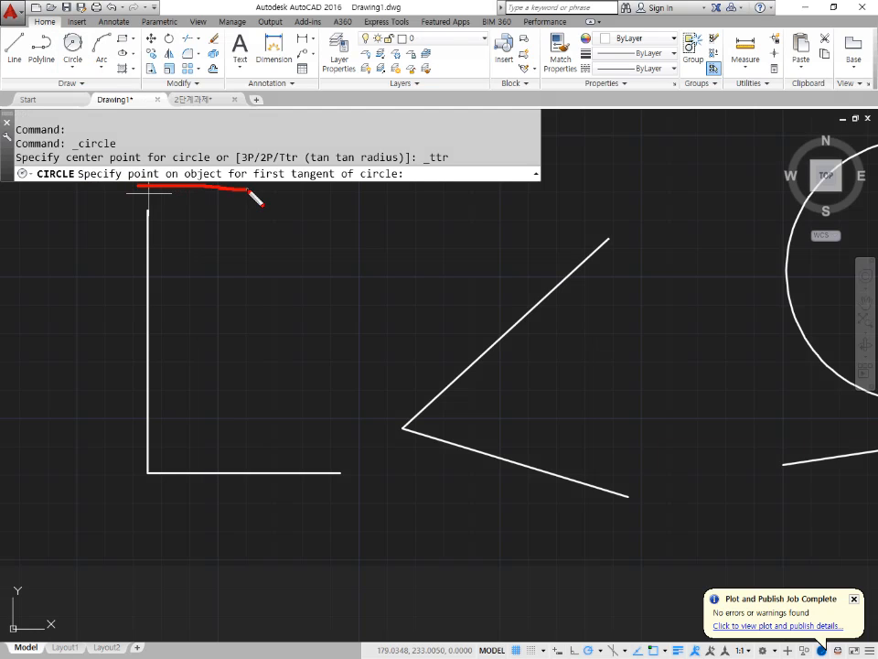
left_click_drag(340, 194, 375, 154)
mouse_move(300, 200)
left_mouse_down()
mouse_move(251, 174)
mouse_move(315, 183)
mouse_move(297, 199)
left_mouse_up()
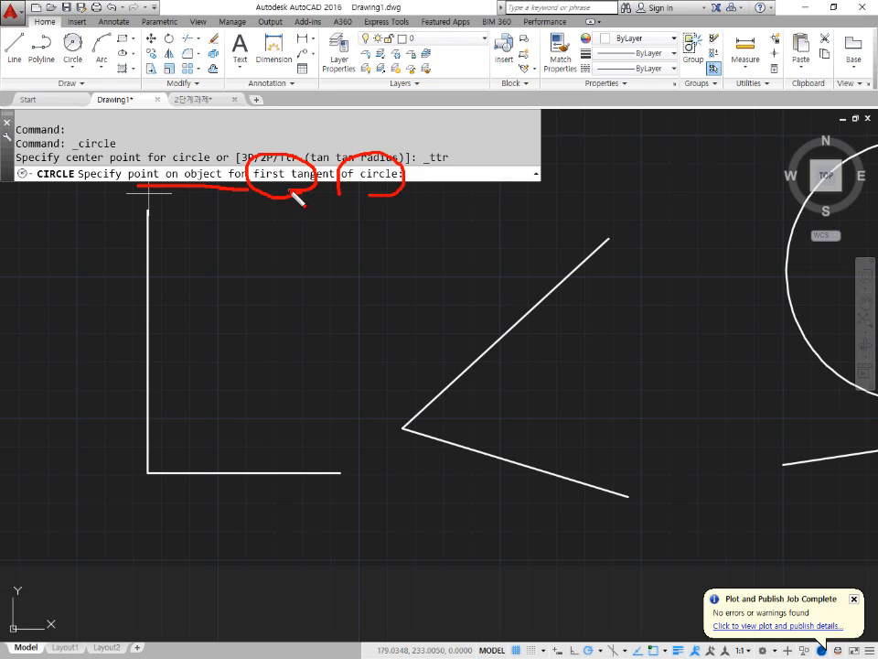
key("Escape")
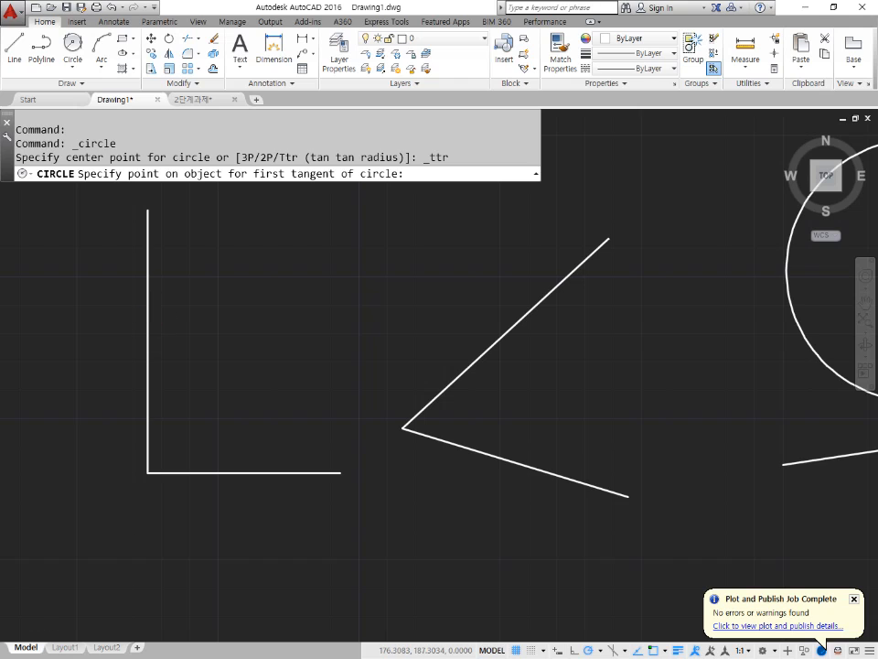
Draw the circle tangent to the L-shape's vertical and horizontal lines with a radius of 20
scroll(142, 314, "up", 3)
scroll(144, 314, "down", 3)
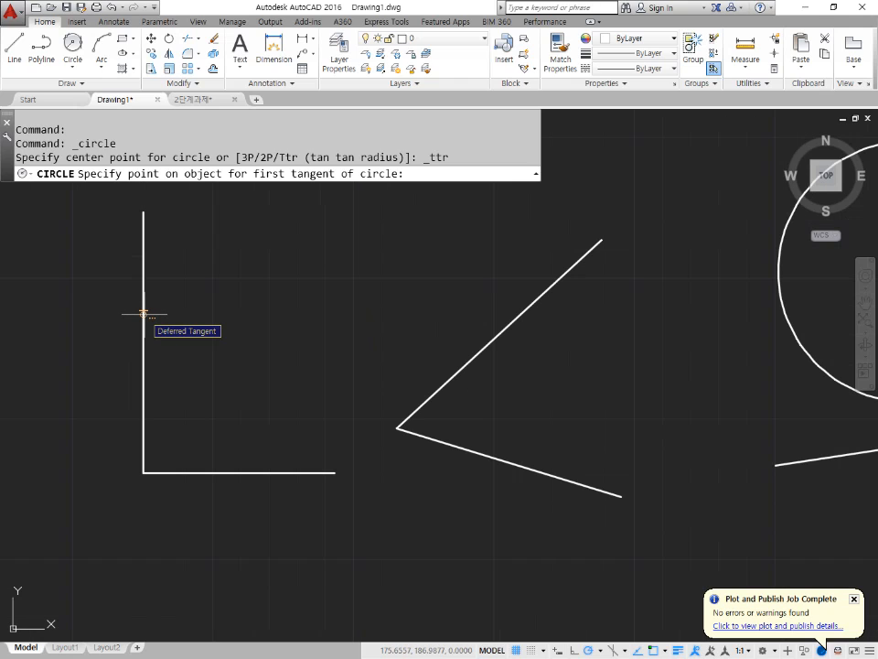
left_click(143, 313)
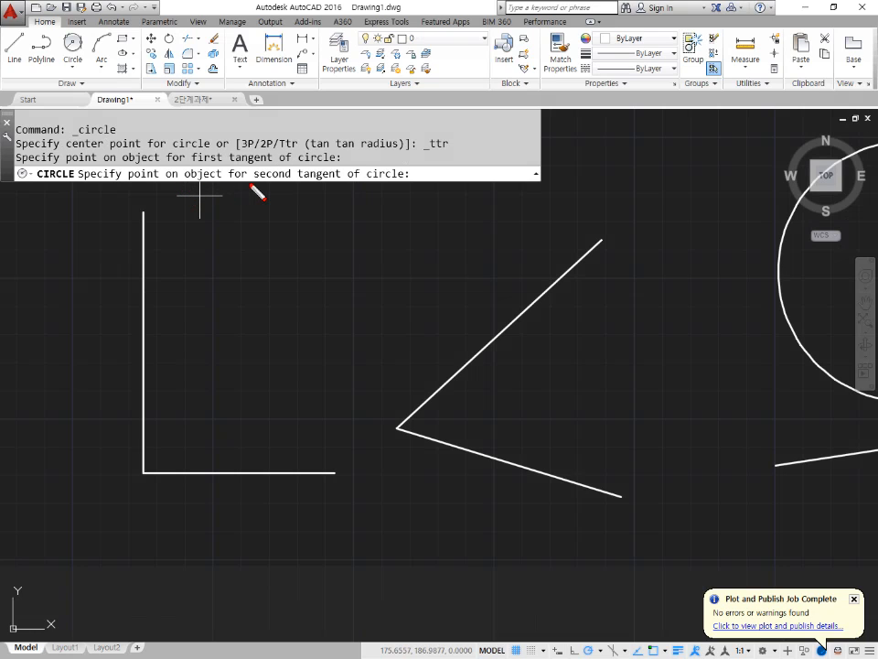
left_click_drag(248, 181, 393, 192)
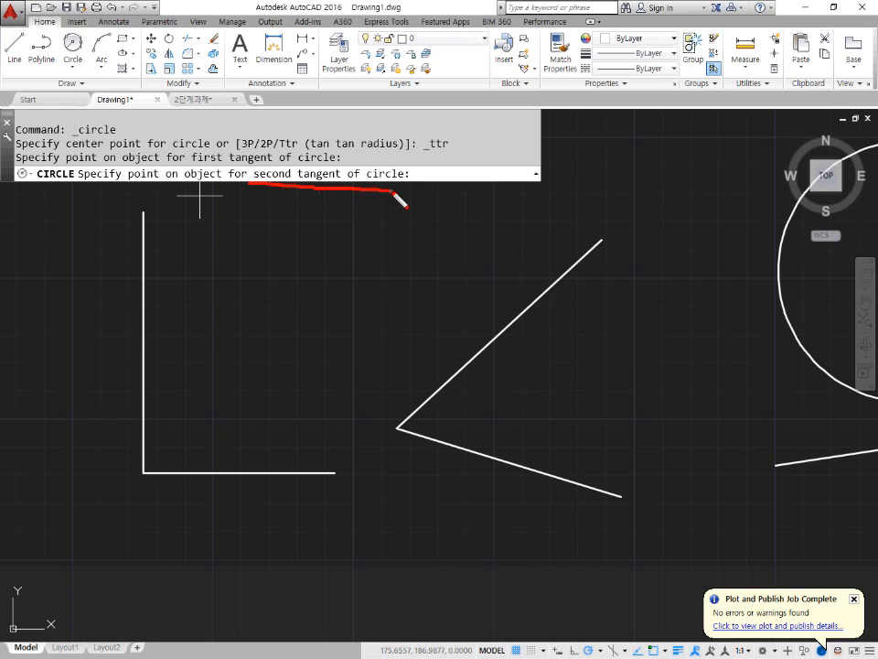
key("Escape")
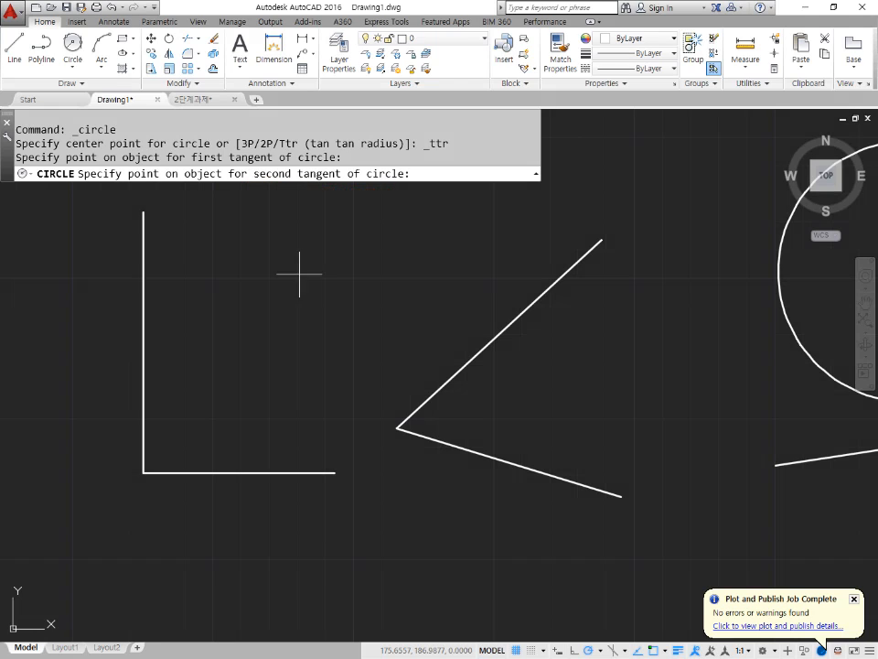
left_click(253, 471)
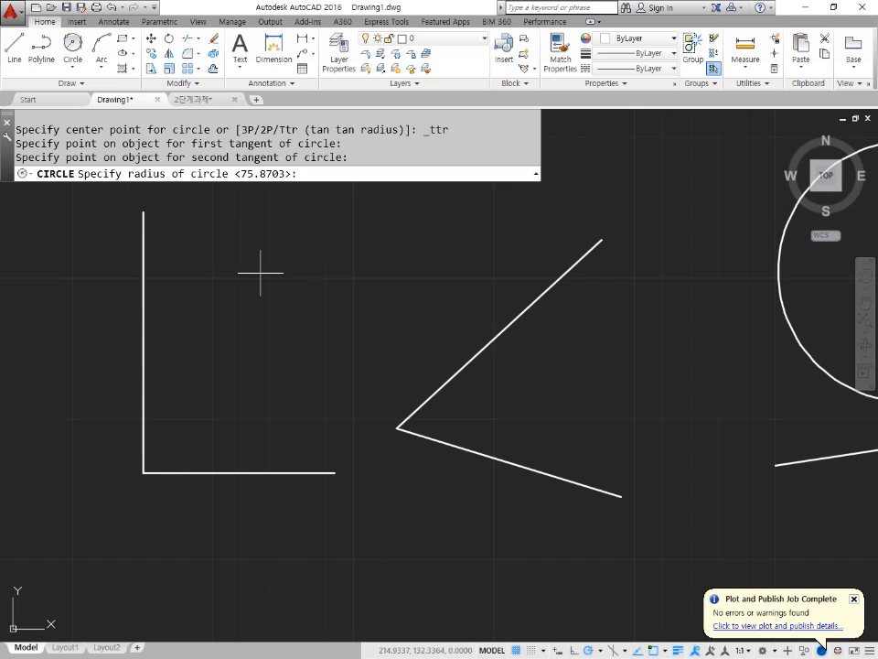
type("20")
key("Return")
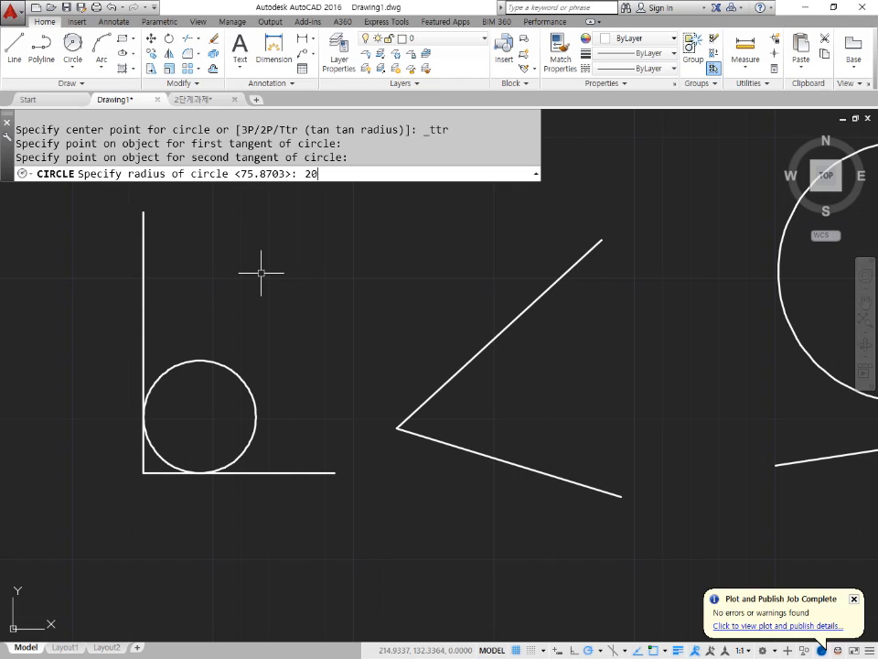
left_click(265, 272)
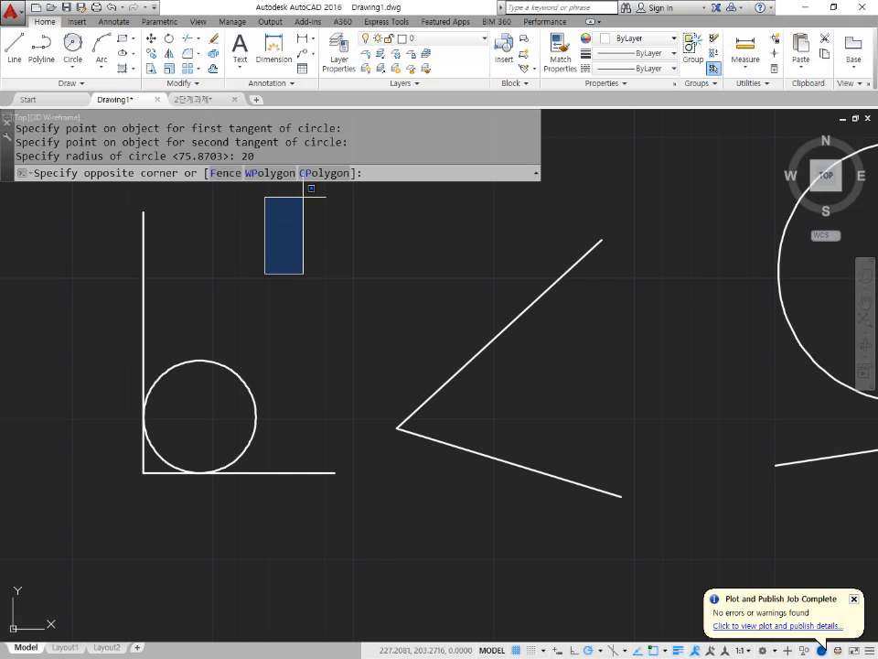
left_click(303, 195)
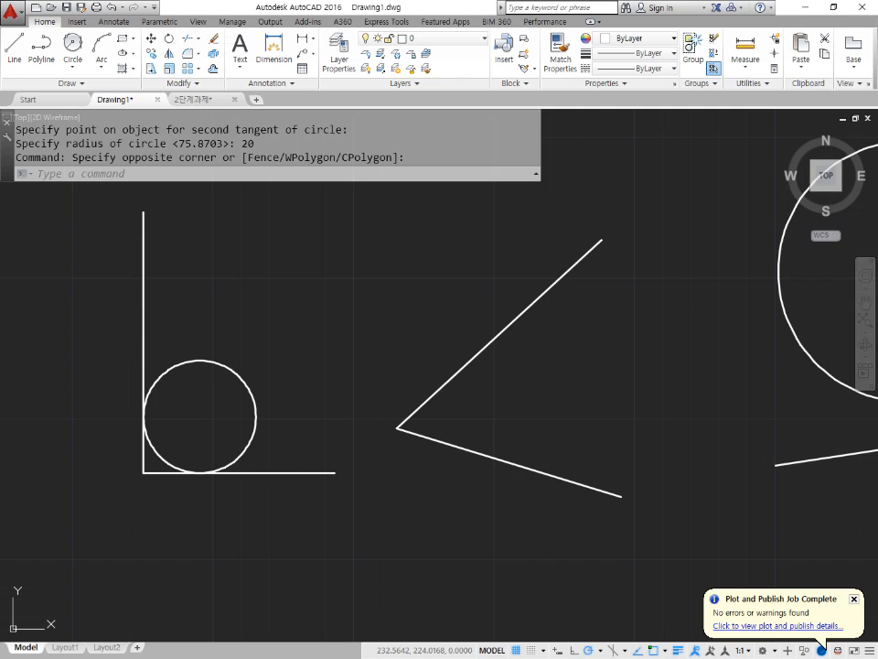
Draw a Ttr circle with radius 20 inside the V-shape, tangent to its upper and lower slanted lines
middle_click_drag(561, 395, 449, 395)
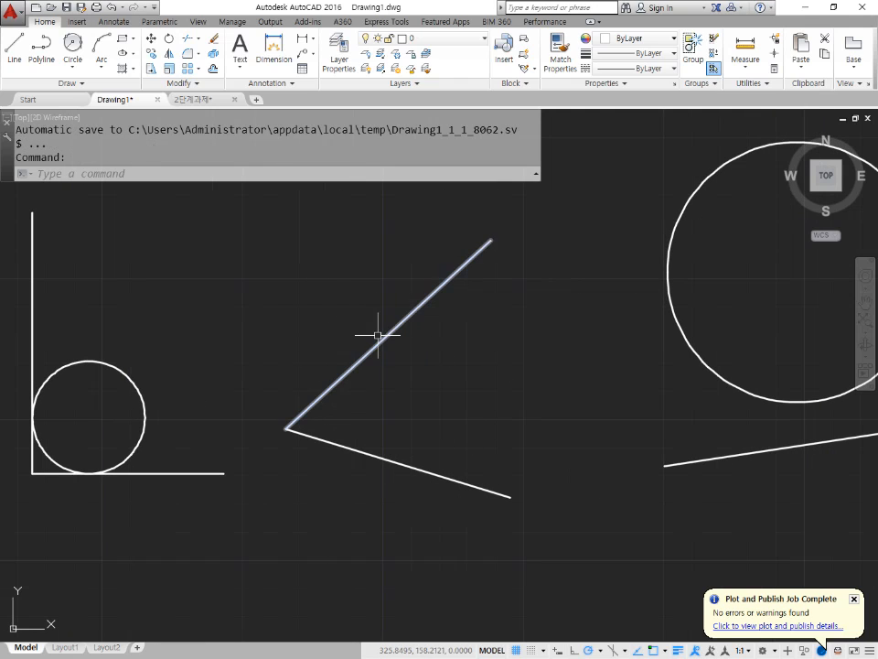
type("c")
key("Return")
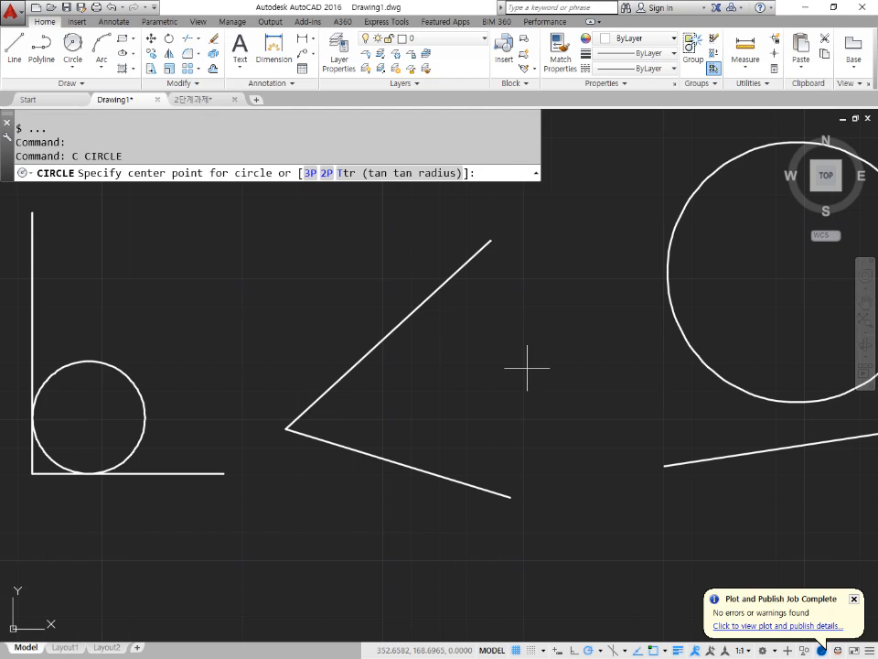
left_click(374, 176)
left_click(401, 324)
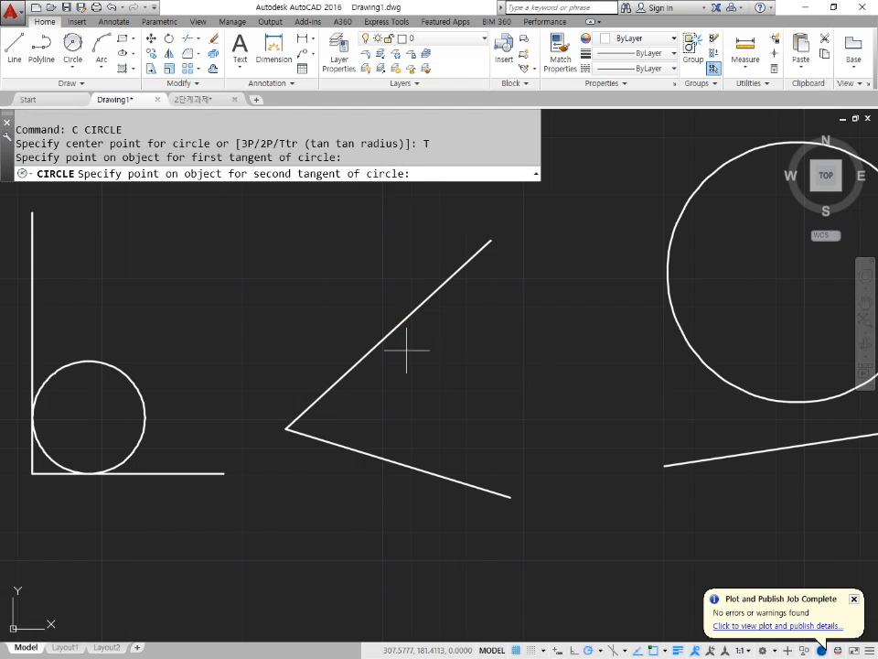
left_click(420, 467)
type("2")
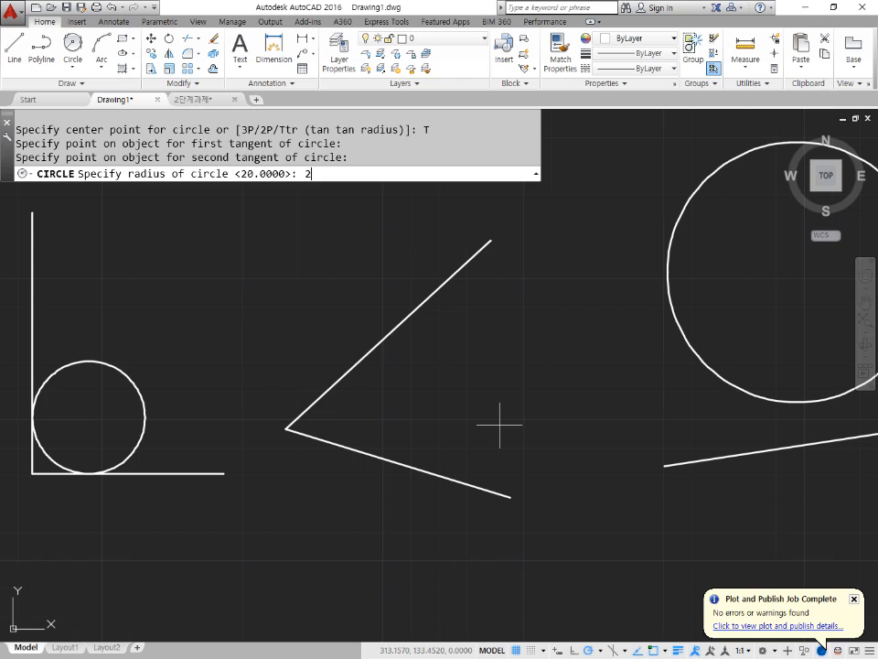
type("0")
key("Return")
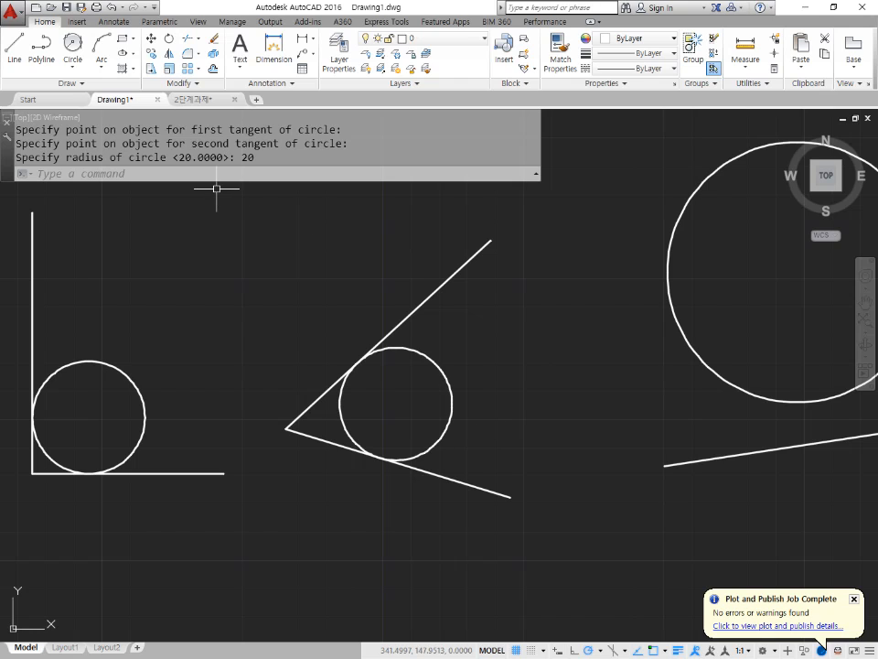
Draw a Ttr circle with radius 50 above the V-shape, picking its upper line near the open end and lower line near the vertex
type("c")
key("Return")
type("t")
key("Return")
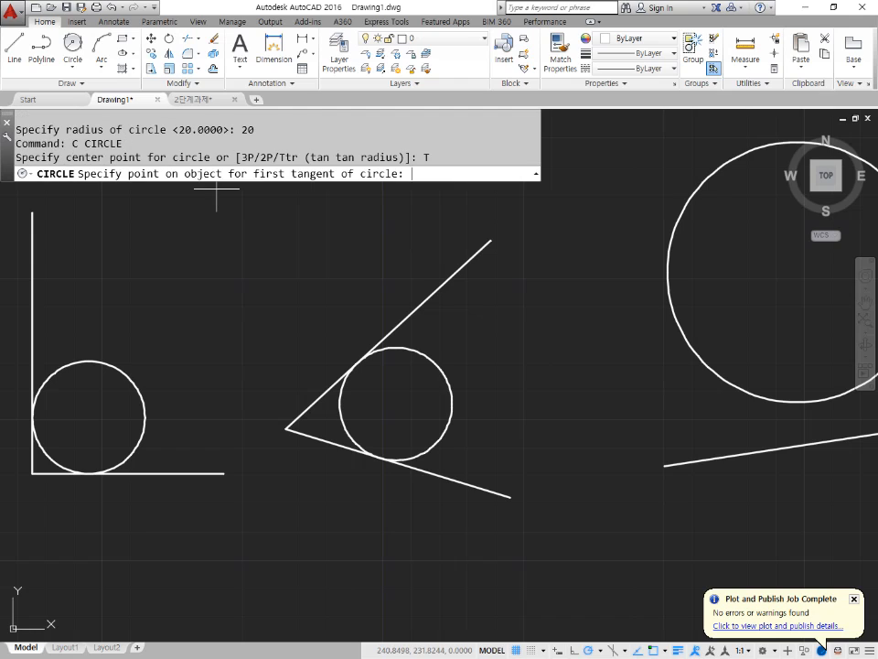
left_click(454, 273)
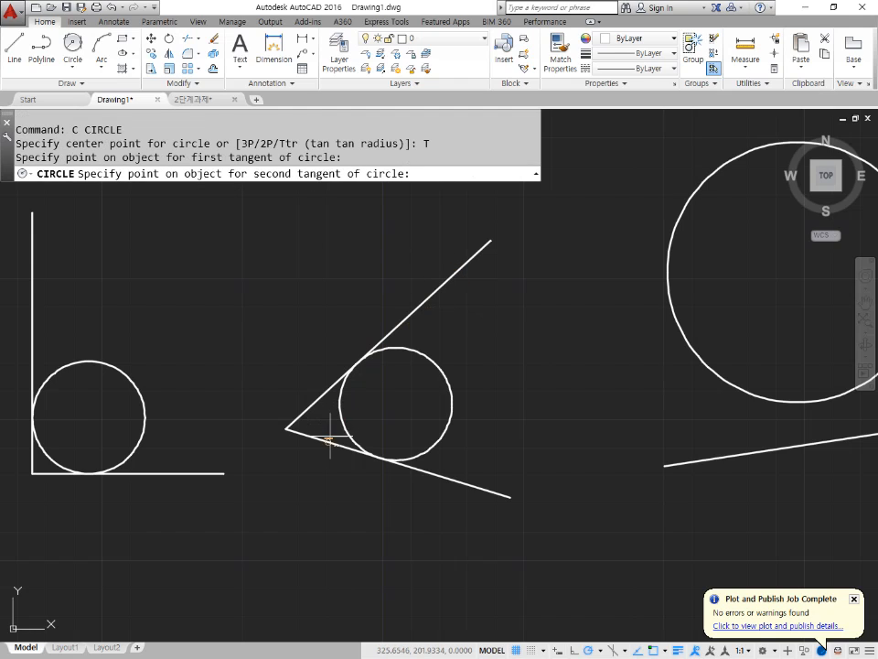
left_click(302, 432)
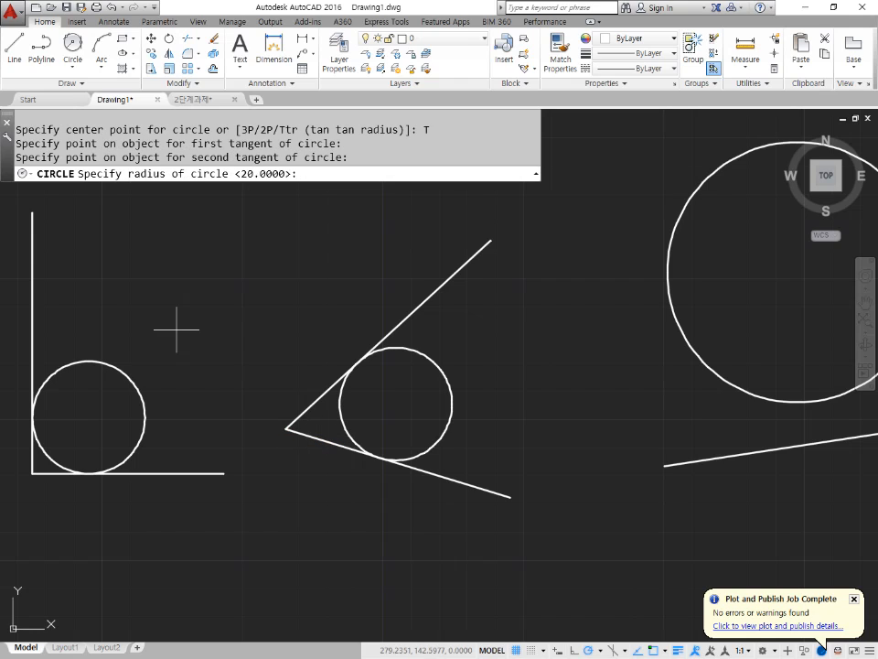
key("Return")
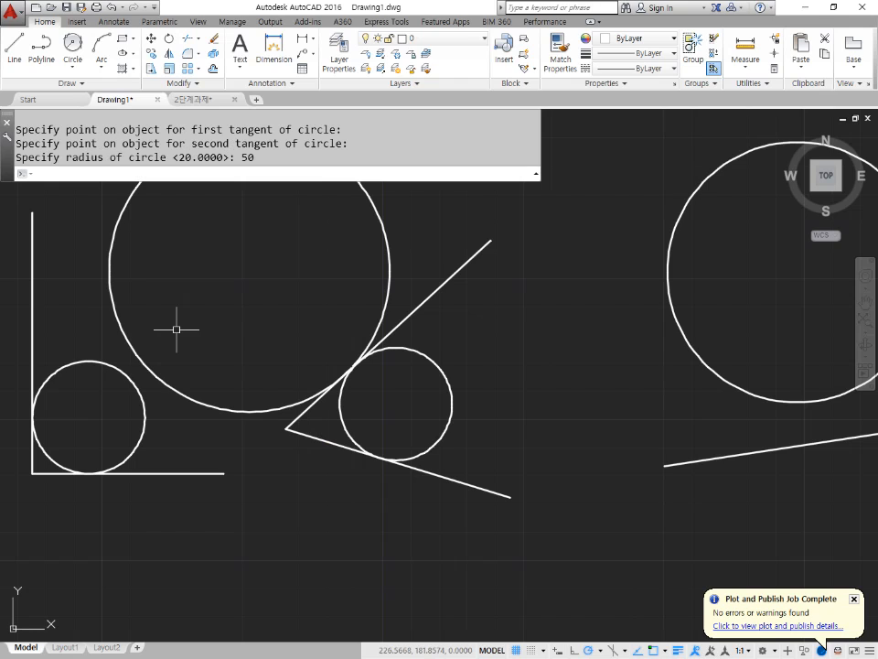
Draw a Ttr circle with radius 50 in the V-shape's opening, picking both slanted lines near their open ends
key("Return")
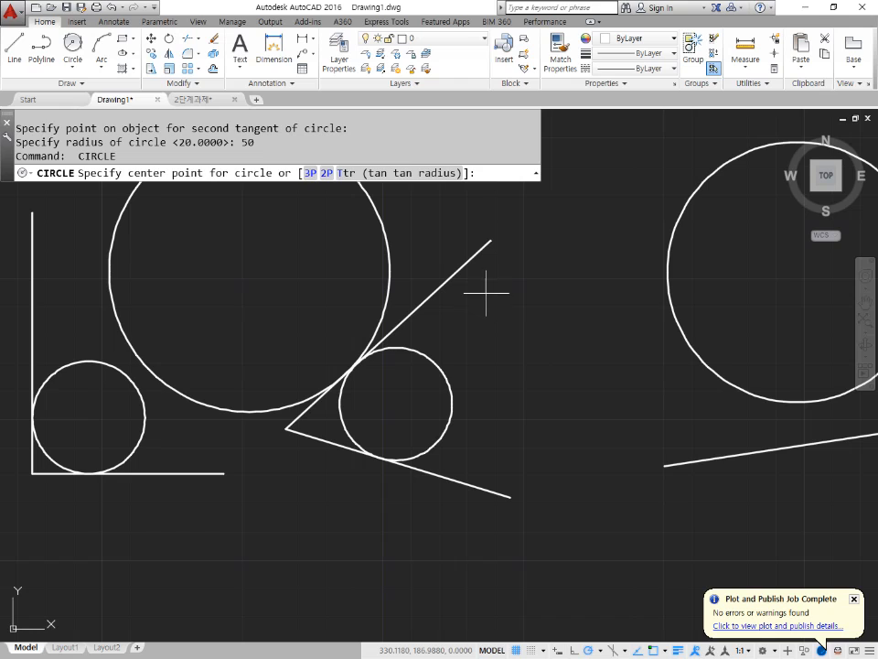
type("T")
key("Return")
left_click(472, 256)
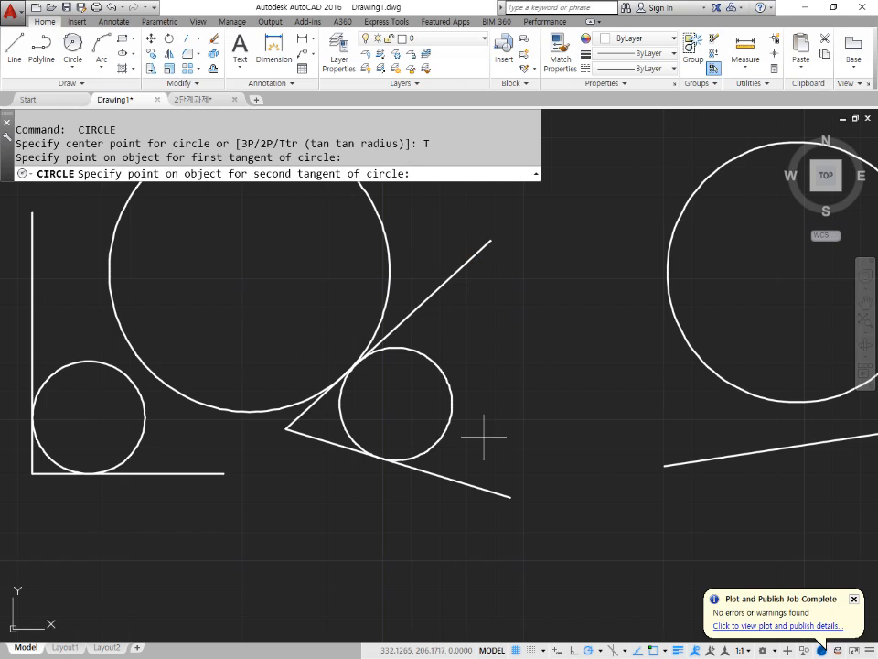
left_click(486, 492)
type("5")
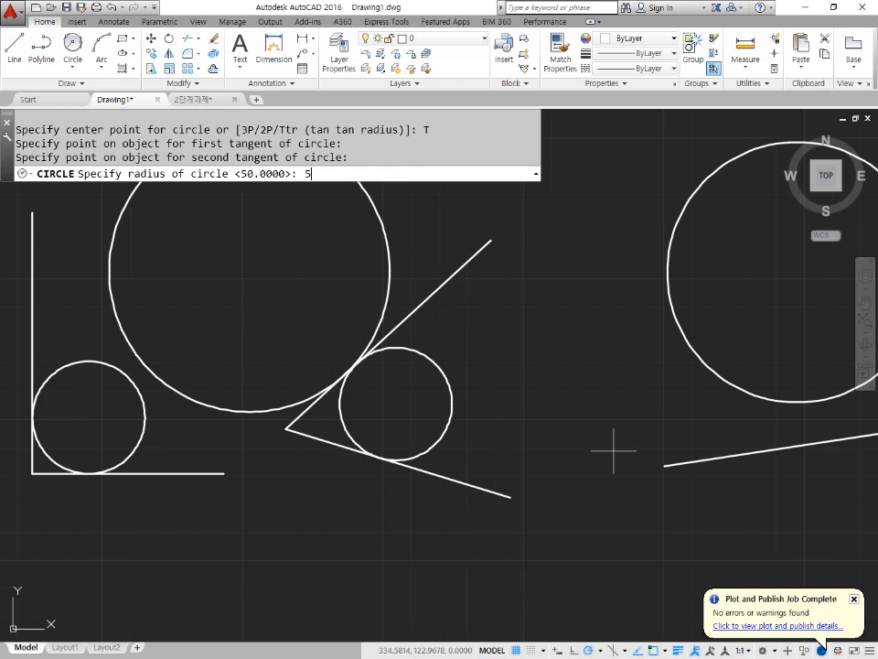
type("0")
key("Return")
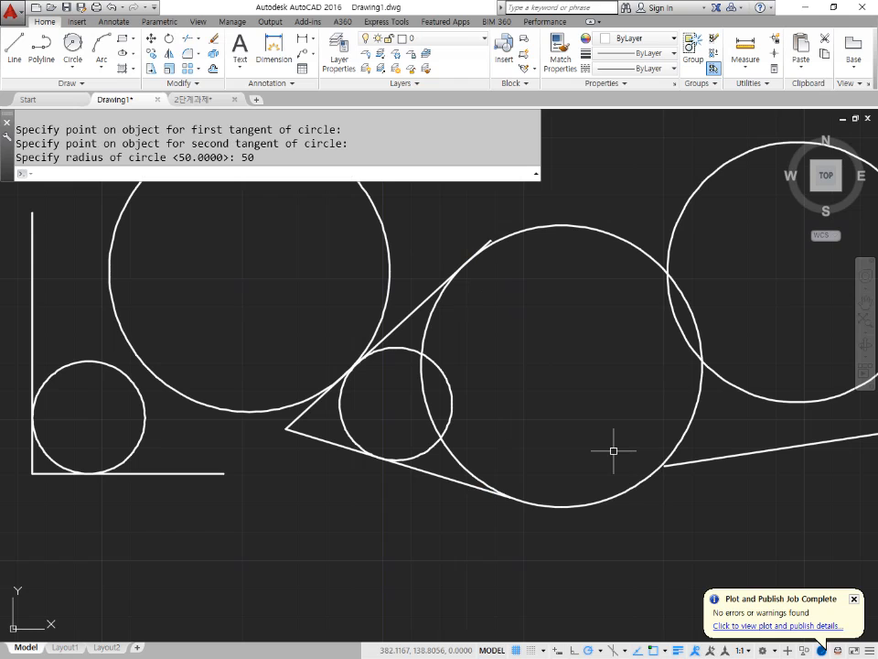
Erase the radius 50 circle in the V-shape's opening
left_click(619, 238)
type("e")
key("Return")
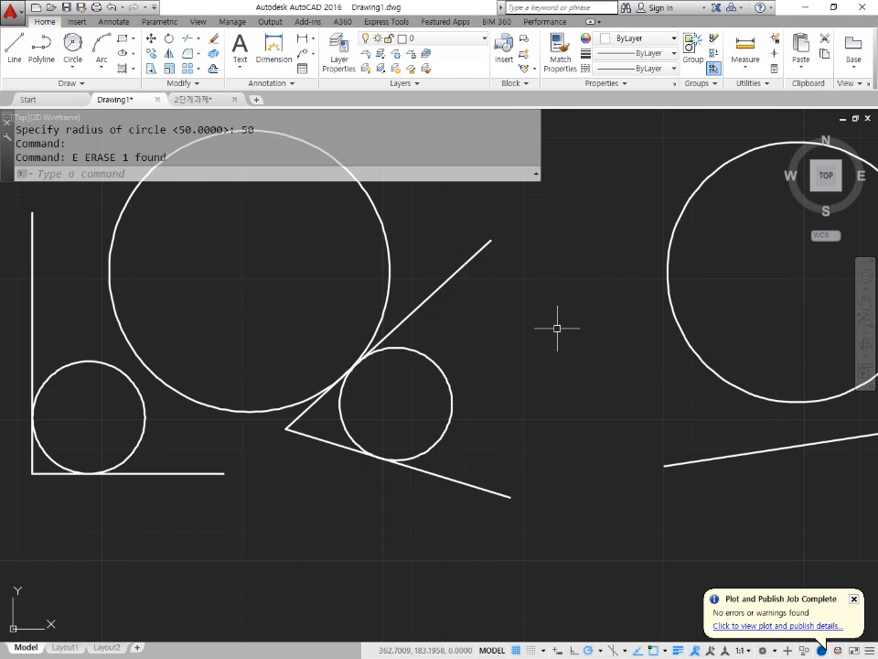
Draw a Ttr circle with radius 80 at the V-shape's open side, tangent to its two slanted lines
type("c")
key("Return")
type("T")
key("Return")
left_click(474, 258)
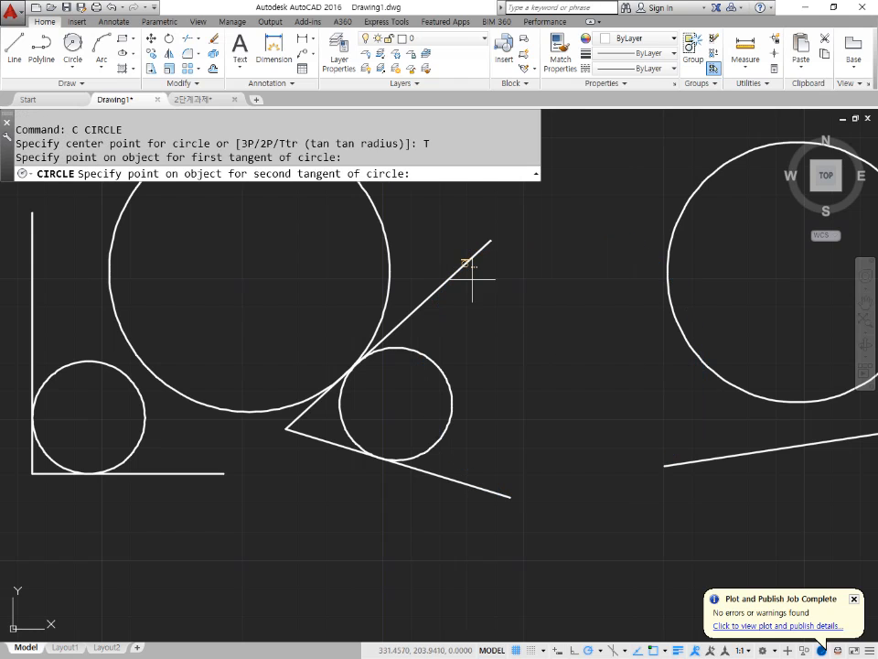
left_click(499, 491)
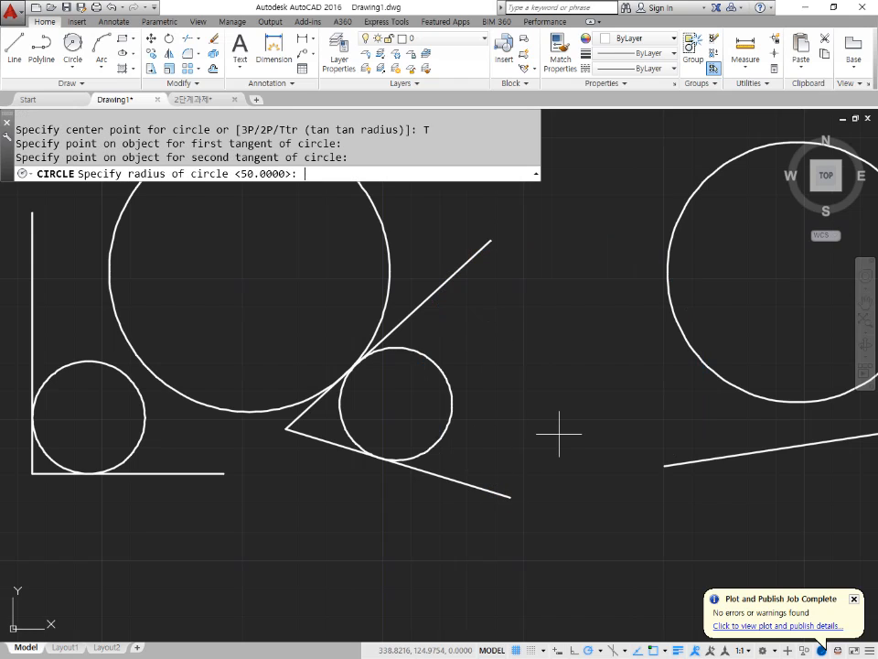
type("80")
key("Return")
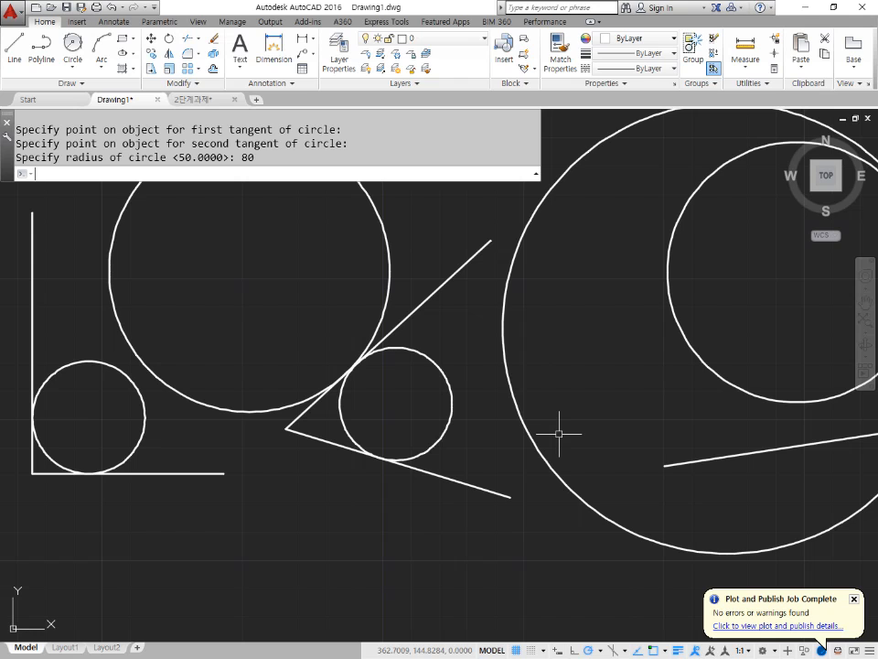
middle_click_drag(463, 441, 480, 475)
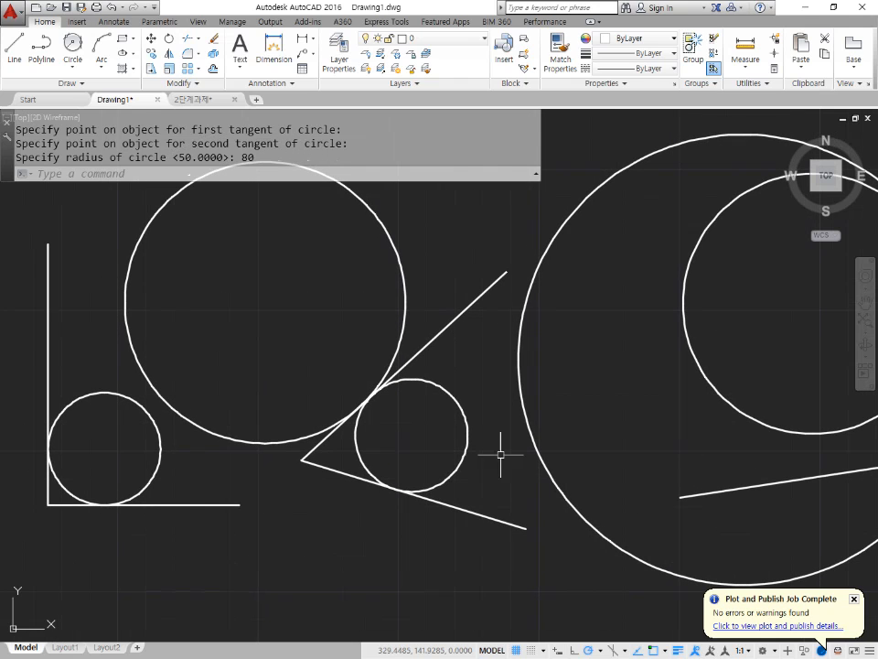
mouse_move(547, 438)
left_mouse_down()
mouse_move(542, 416)
mouse_move(540, 435)
left_mouse_up()
mouse_move(418, 314)
left_mouse_down()
mouse_move(427, 302)
mouse_move(426, 317)
left_mouse_up()
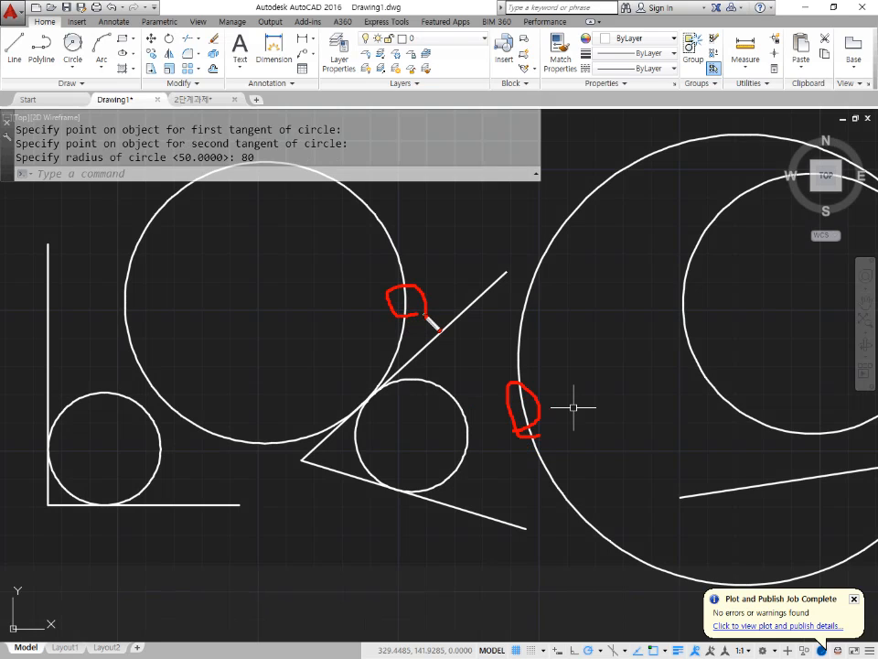
mouse_move(510, 271)
left_mouse_down()
mouse_move(295, 430)
mouse_move(439, 518)
mouse_move(474, 517)
left_mouse_up()
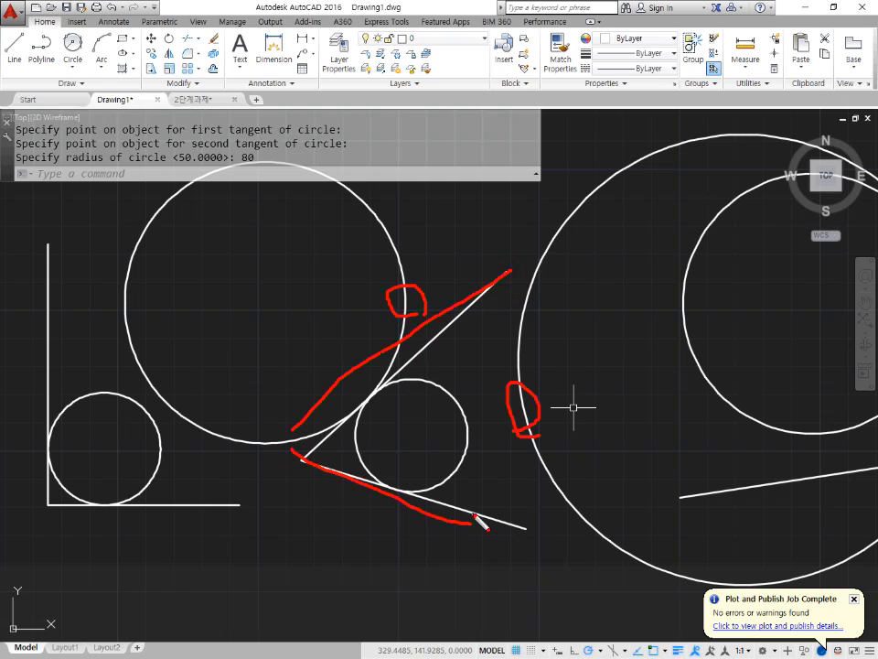
mouse_move(337, 474)
left_mouse_down()
mouse_move(222, 441)
mouse_move(101, 396)
mouse_move(83, 379)
left_mouse_up()
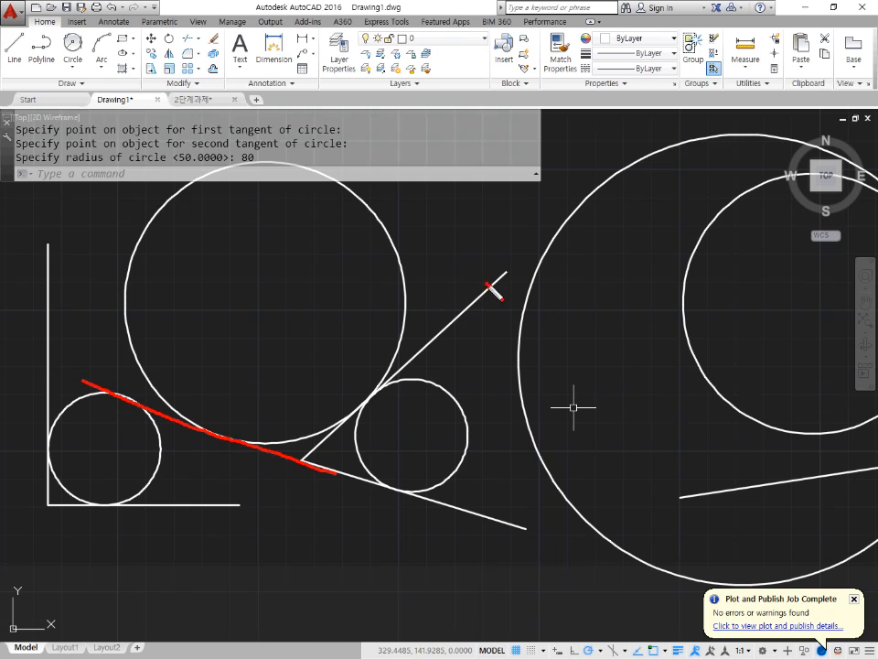
left_click_drag(487, 283, 618, 179)
left_click_drag(484, 514, 650, 565)
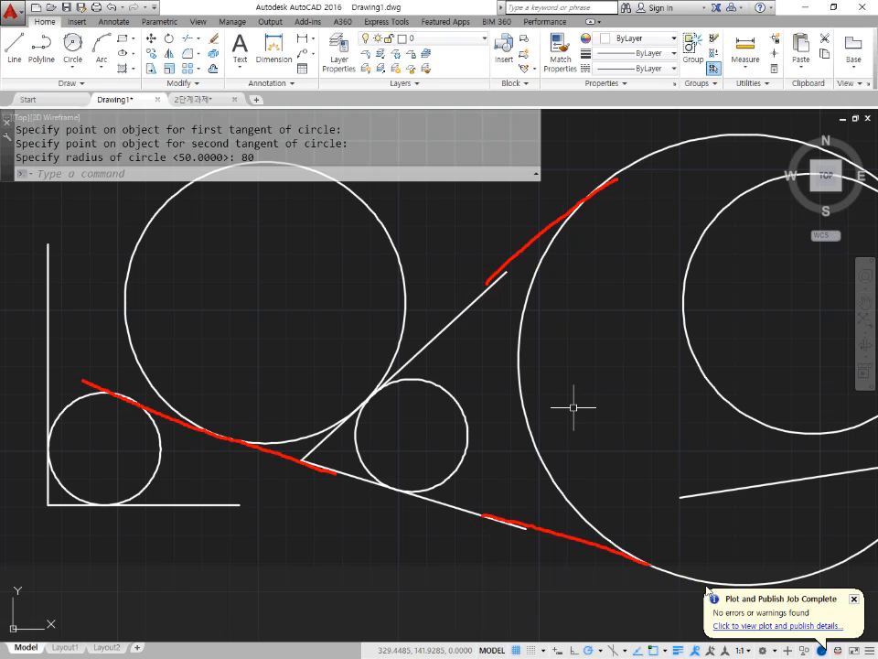
key("Escape")
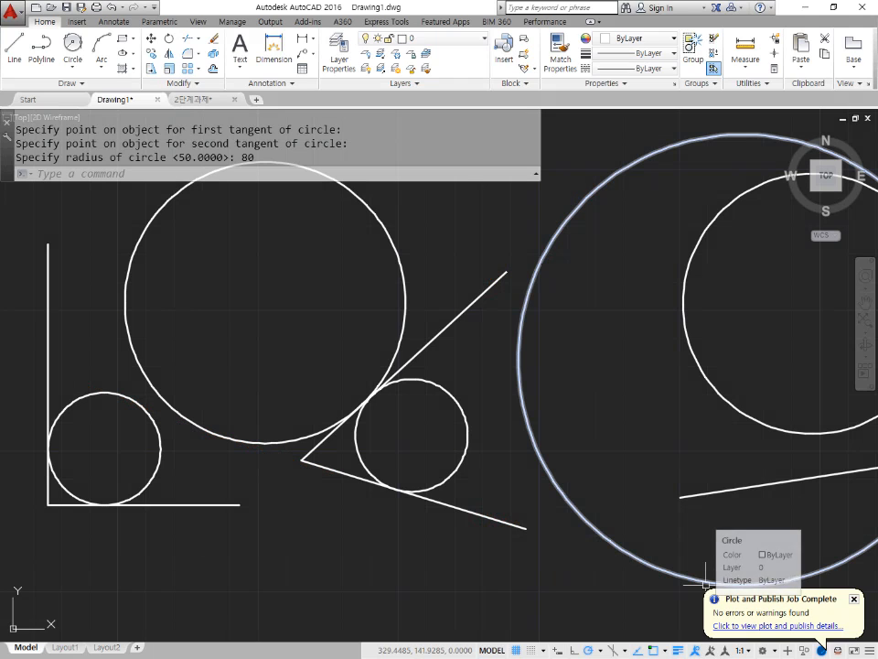
Draw another Ttr circle with radius 50, picking the V-shape's upper line around its middle and the lower line near the vertex
key("Return")
type("T")
key("Return")
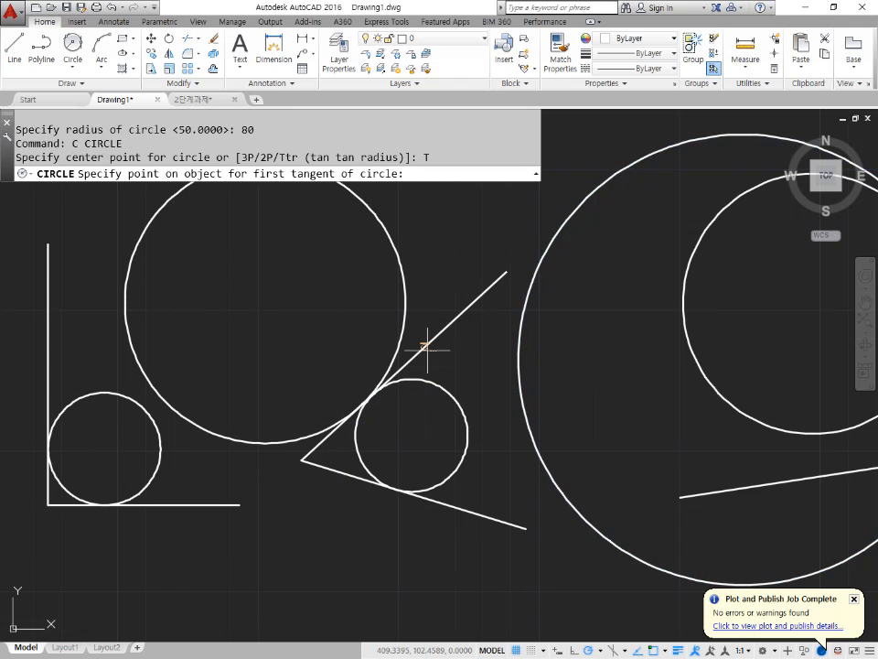
left_click(421, 352)
left_click(344, 466)
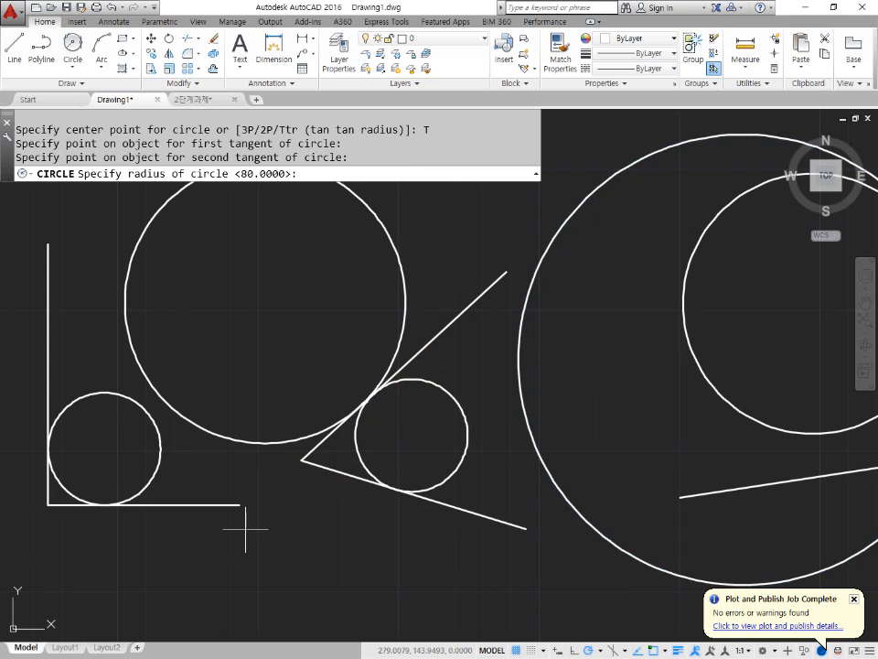
type("50")
key("Return")
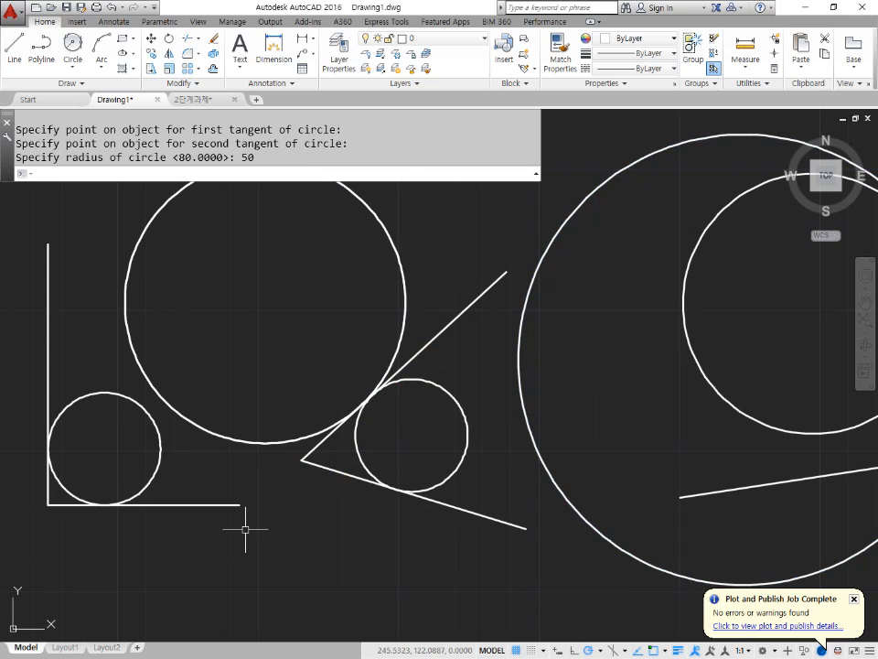
Draw a Ttr circle with radius 50, picking the V-shape's upper line near the vertex and its lower line near the open end
type("C")
key("Return")
type("T")
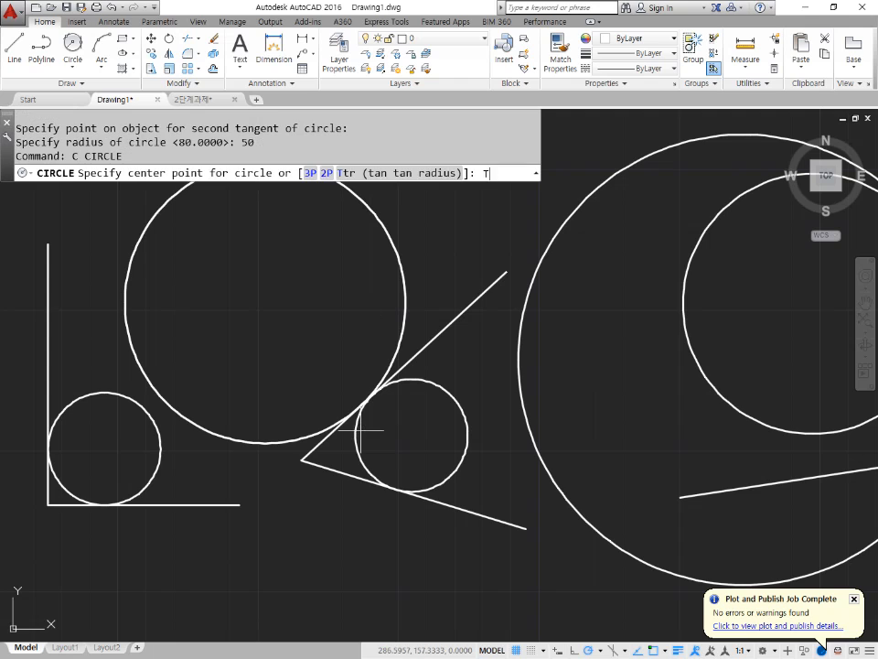
key("Return")
left_click(335, 423)
left_click(504, 519)
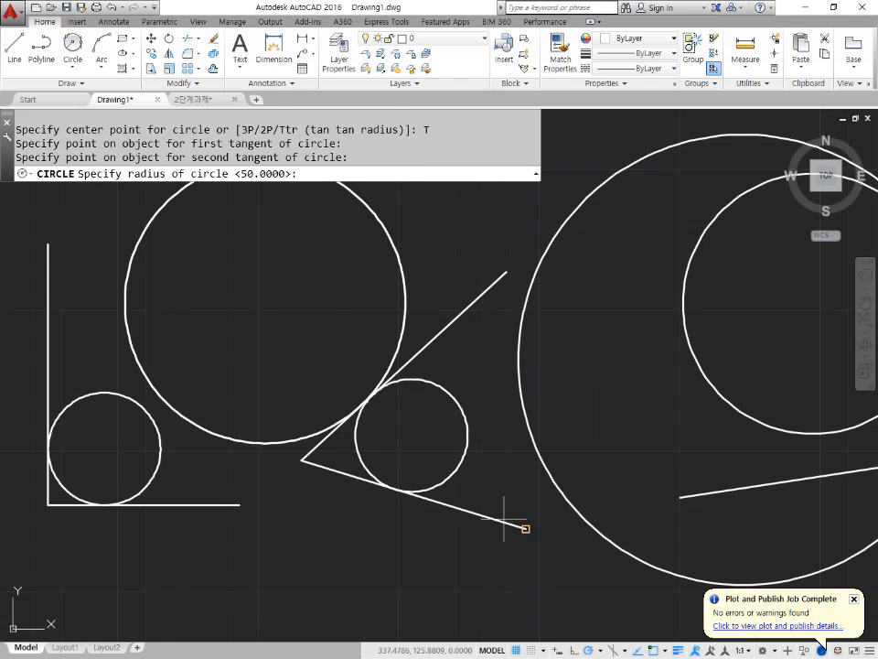
key("Return")
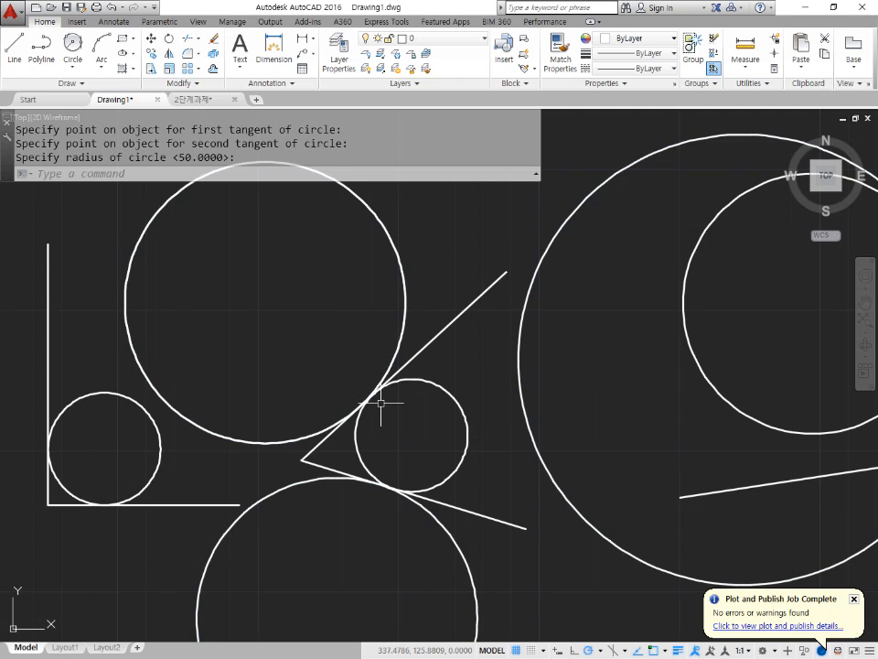
Erase the large outer circle that surrounds the smaller circle and crosses the slanted line beside the V-shape
scroll(380, 403, "down", 3)
middle_click_drag(447, 401, 348, 401)
scroll(526, 471, "up", 3)
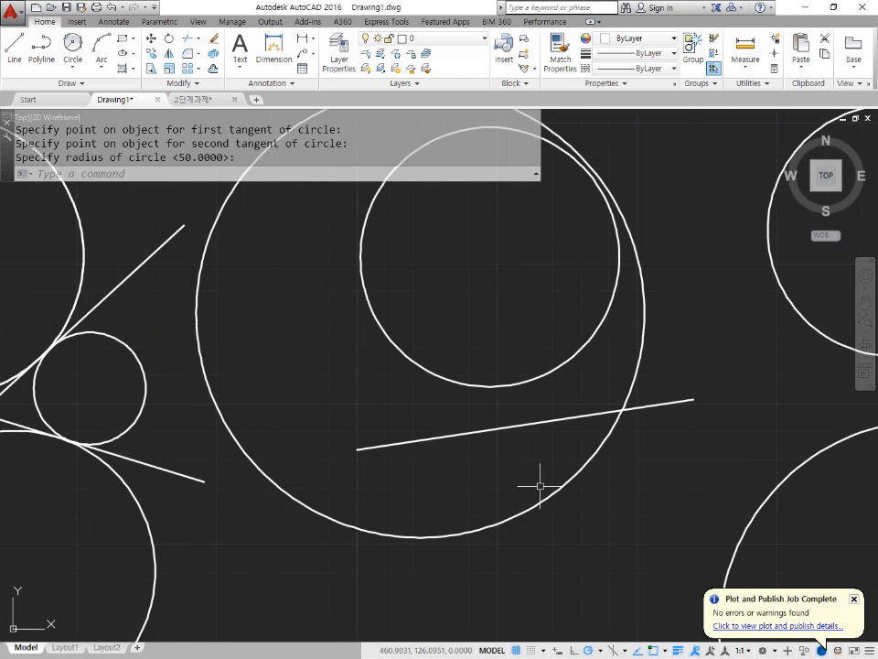
left_click(541, 485)
type("e")
key("Return")
middle_click_drag(552, 404, 493, 501)
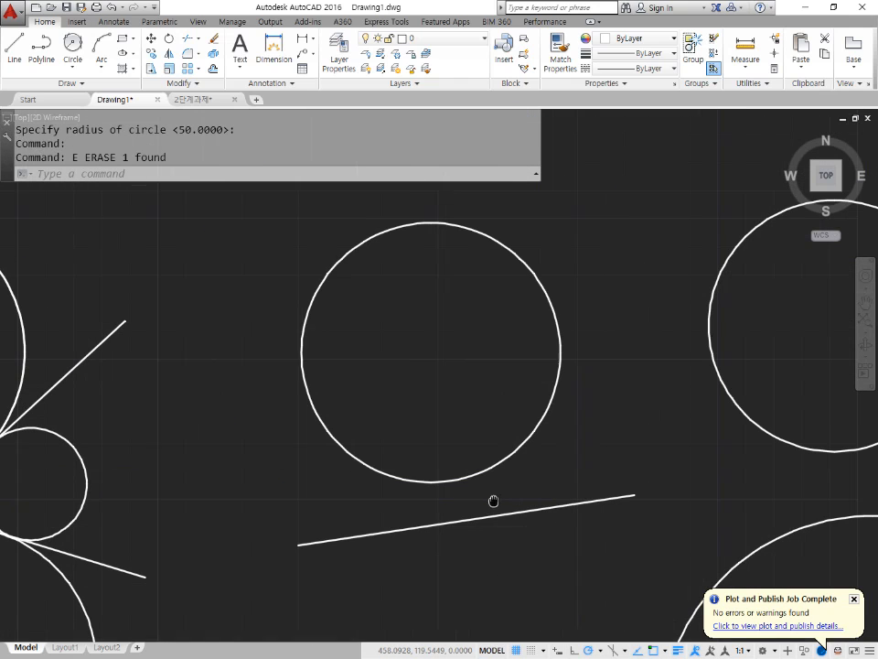
Draw a Ttr circle with radius 20, picking the remaining circle's lower-left arc and the slanted line near its left end
type("c")
key("Return")
type("t")
key("Return")
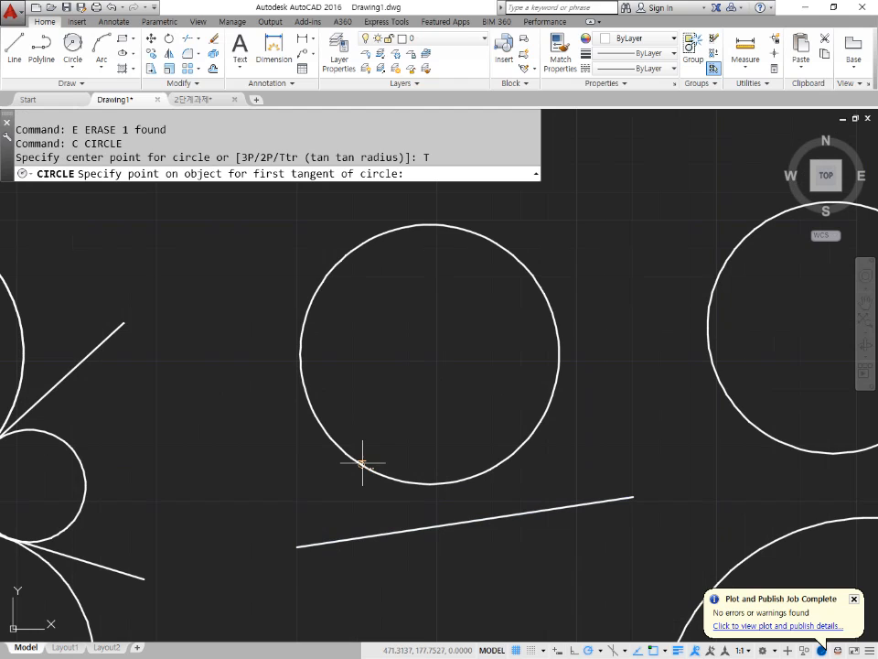
left_click(362, 463)
left_click(353, 538)
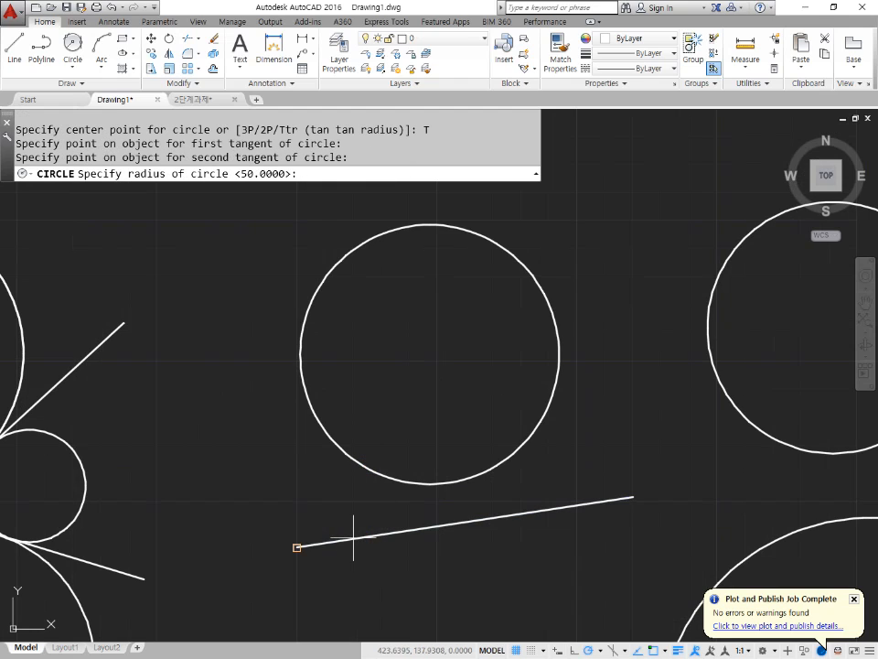
type("20")
key("Return")
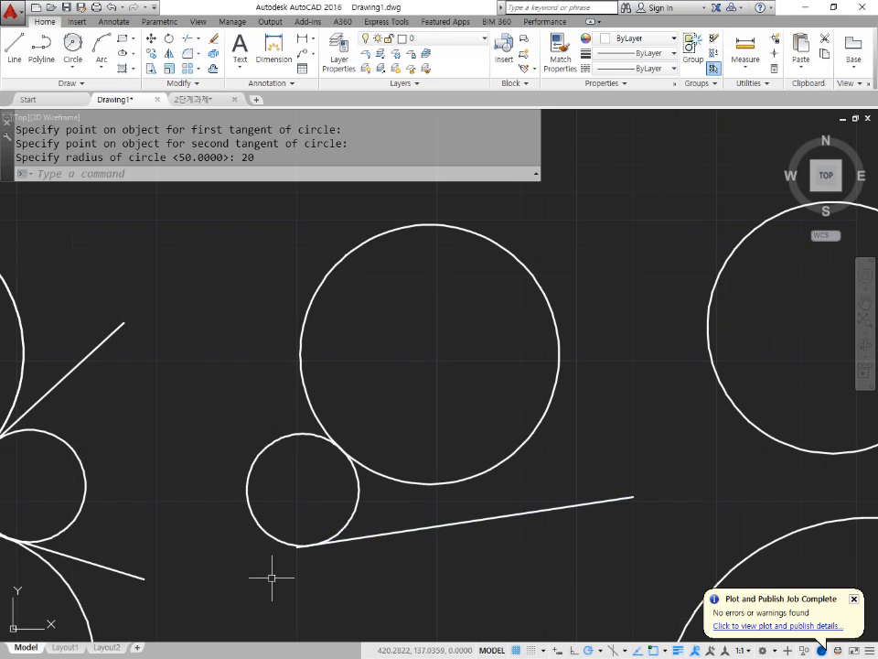
Draw another Ttr circle with radius 20, picking the large circle's lower-right arc and the slanted line near its right end
type("c")
key("Return")
type("t")
key("Return")
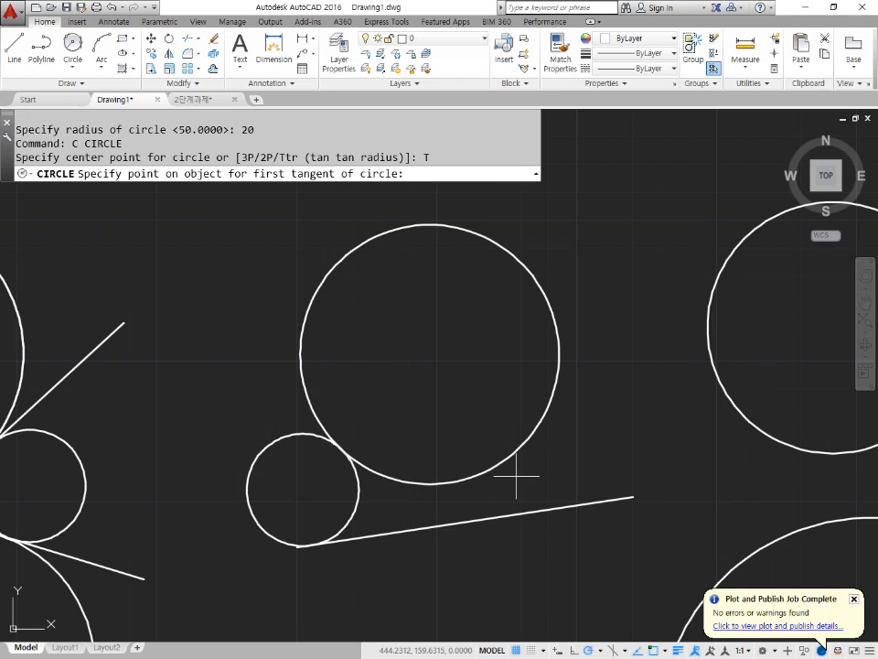
left_click(551, 413)
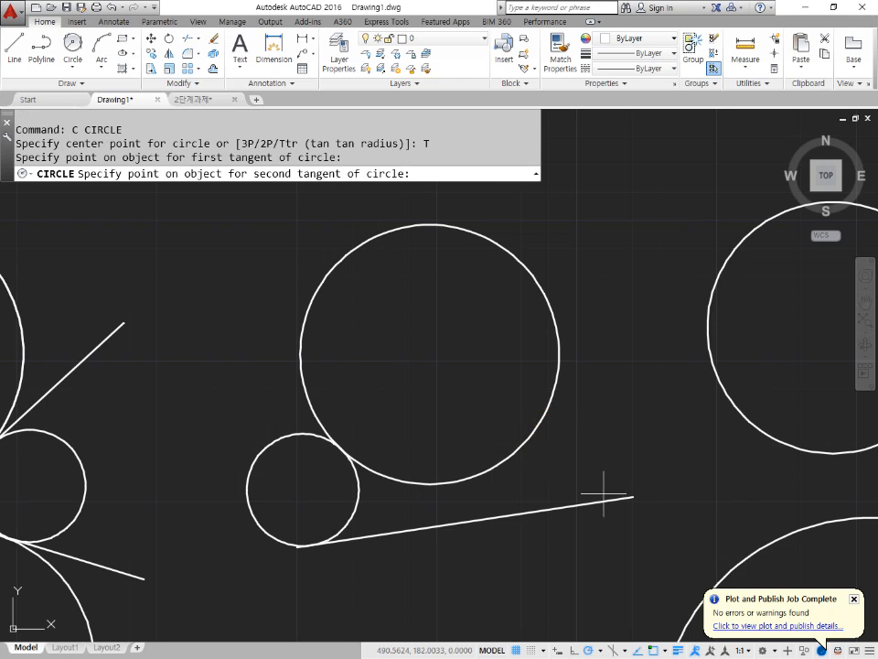
left_click(609, 497)
key("Return")
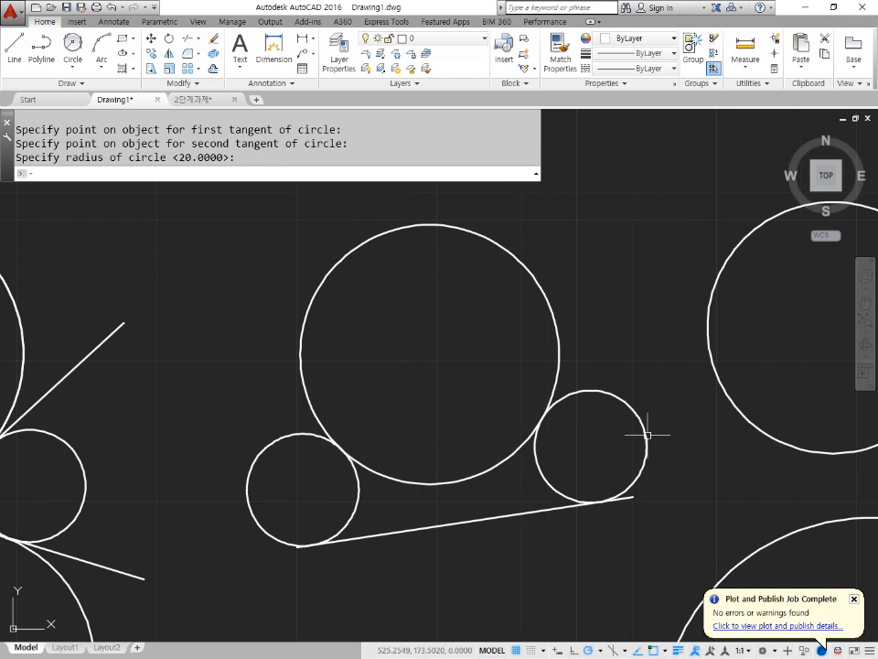
Erase both radius 20 circles that touch the large circle and the slanted line
left_click(648, 435)
left_click(364, 498)
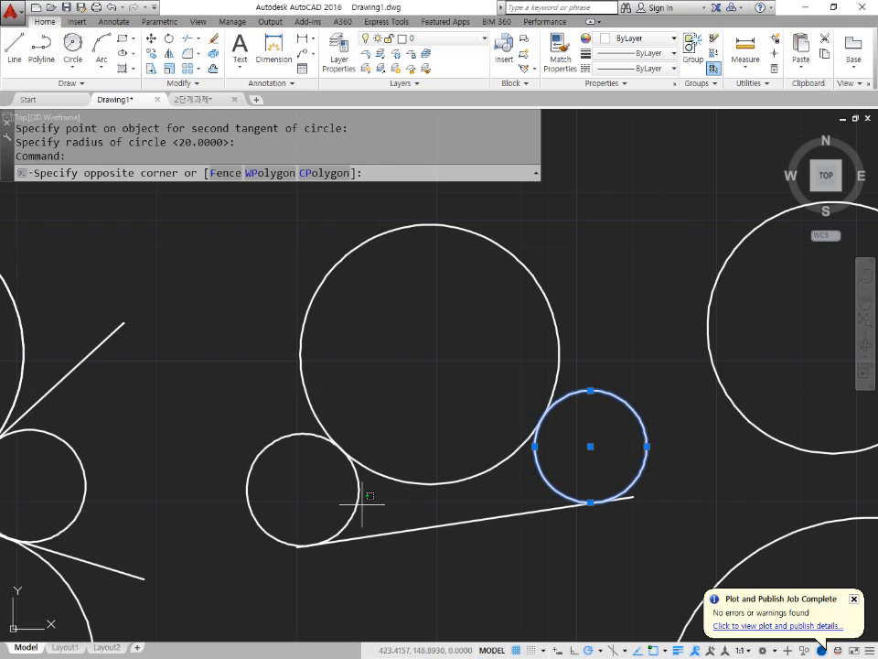
left_click(340, 501)
type("e")
key("Return")
Draw a Ttr circle with radius 20, picking the large circle's lower-right arc and the slanted line near its left end
type("c")
key("Return")
type("ter")
key("Return")
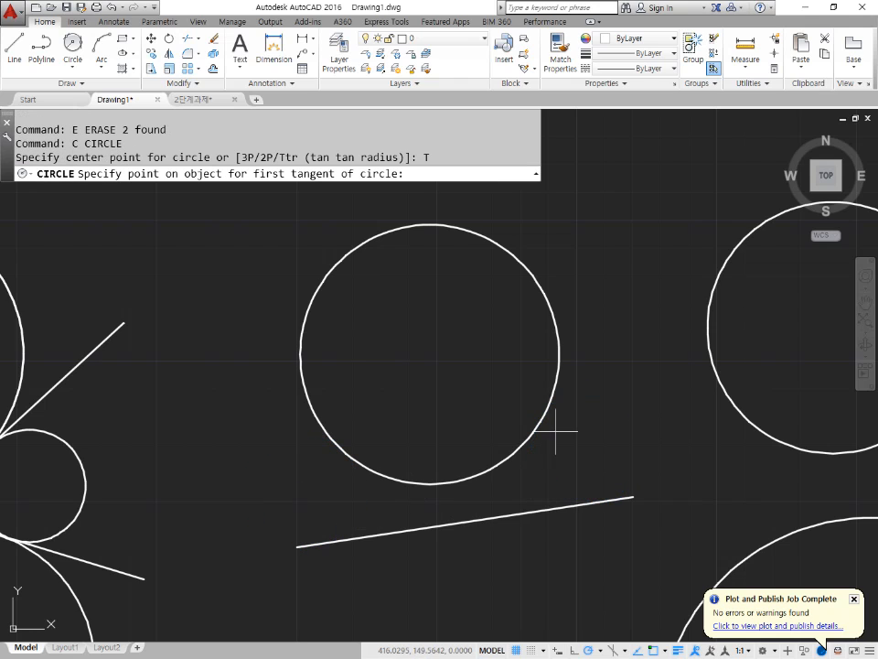
left_click(554, 392)
left_click(328, 542)
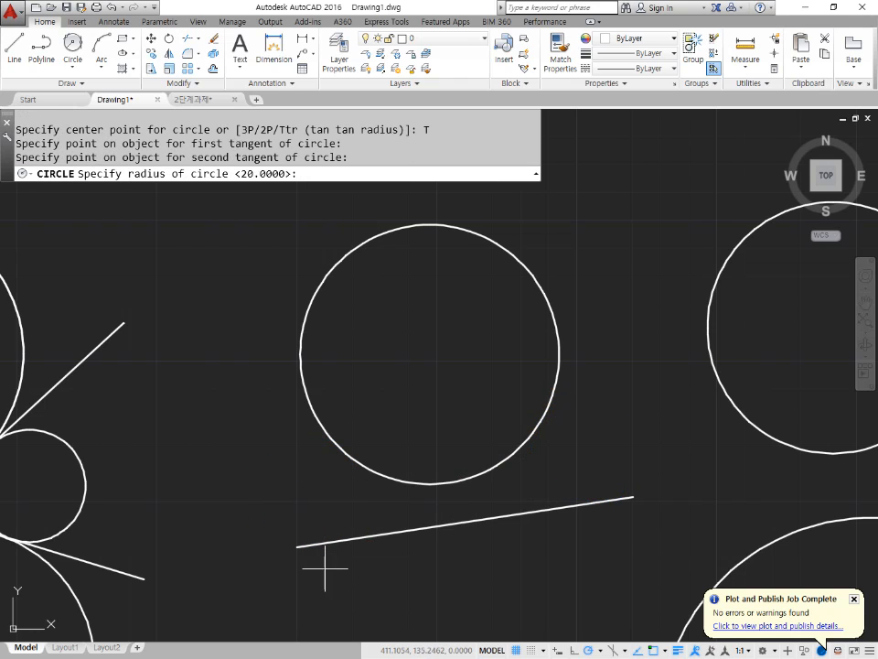
key("Return")
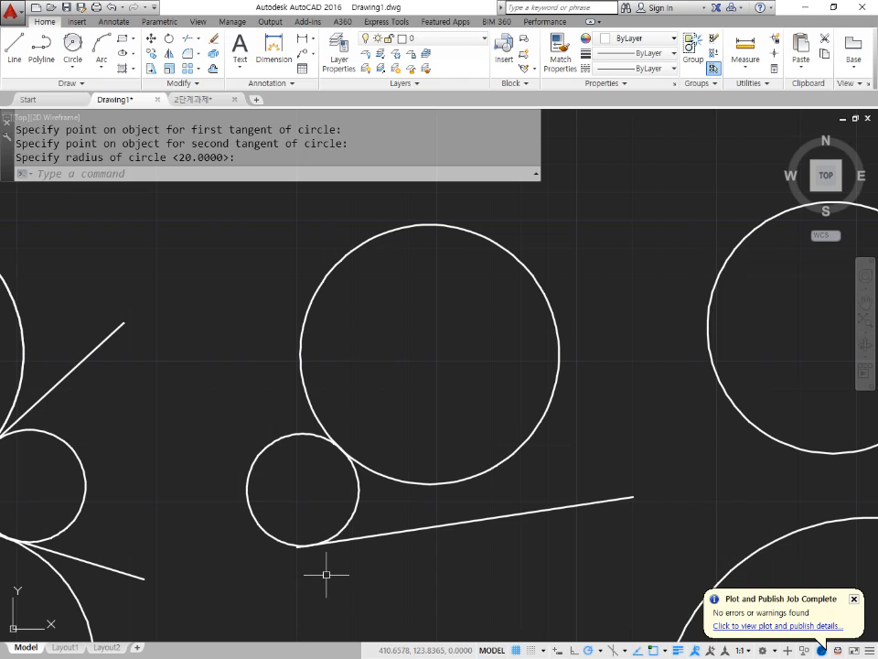
Erase the radius 20 circle at the slanted line's left end
left_click(273, 439)
type("e")
key("Return")
Repeat the radius 20 Ttr circle, picking the large circle's right side and the slanted line near its left end
type("c")
key("Return")
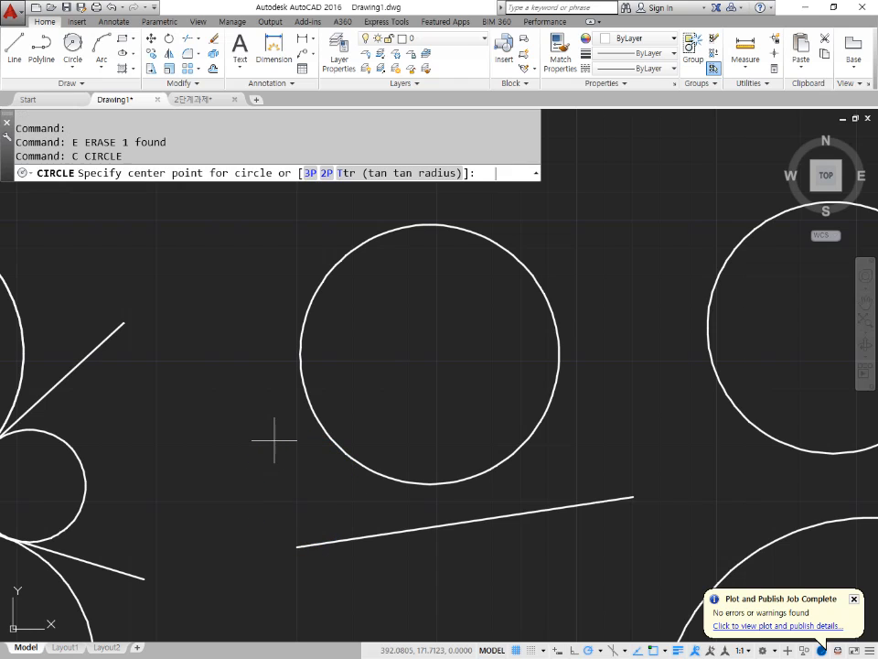
type("t")
key("Return")
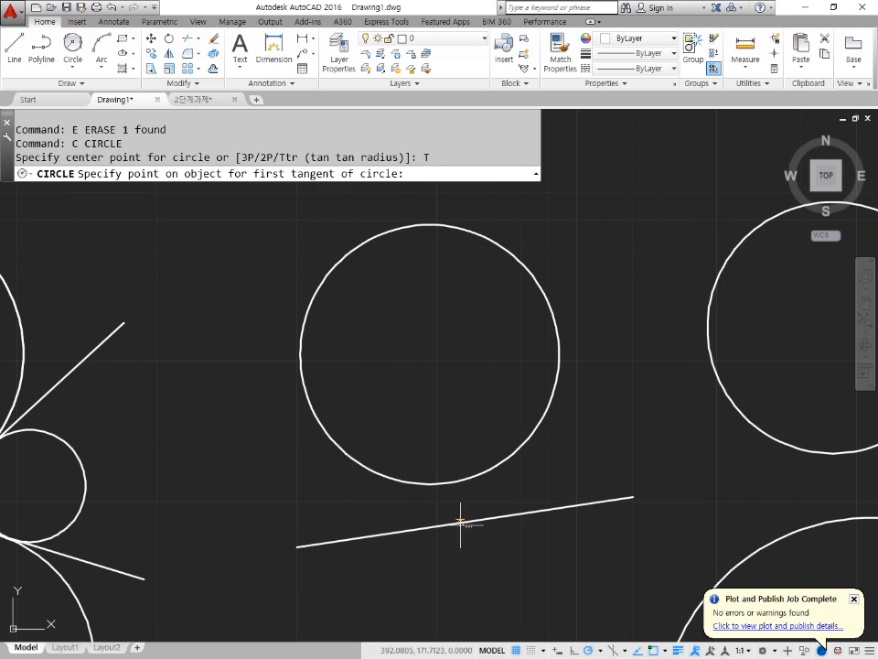
left_click(557, 382)
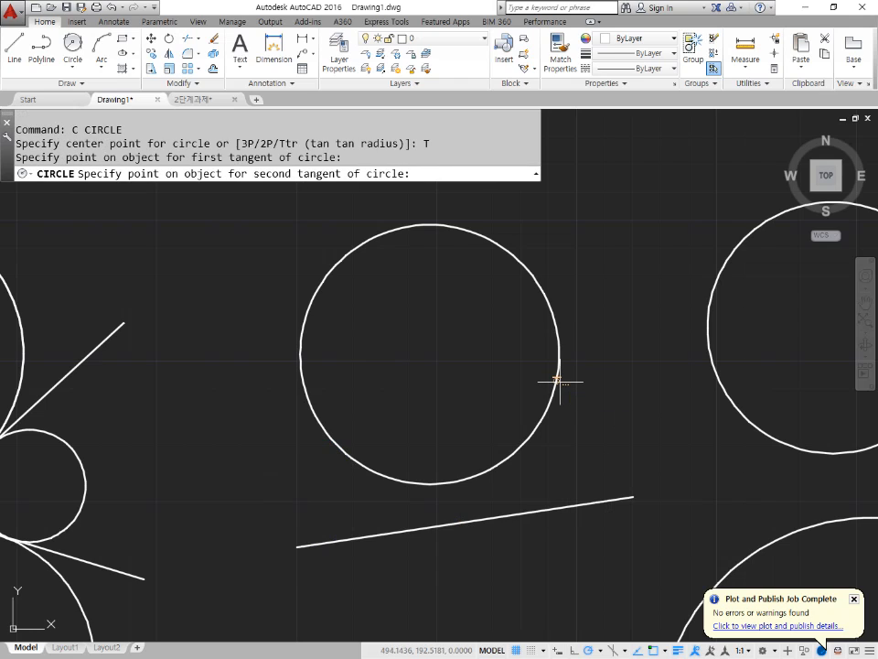
left_click(327, 542)
key("Return")
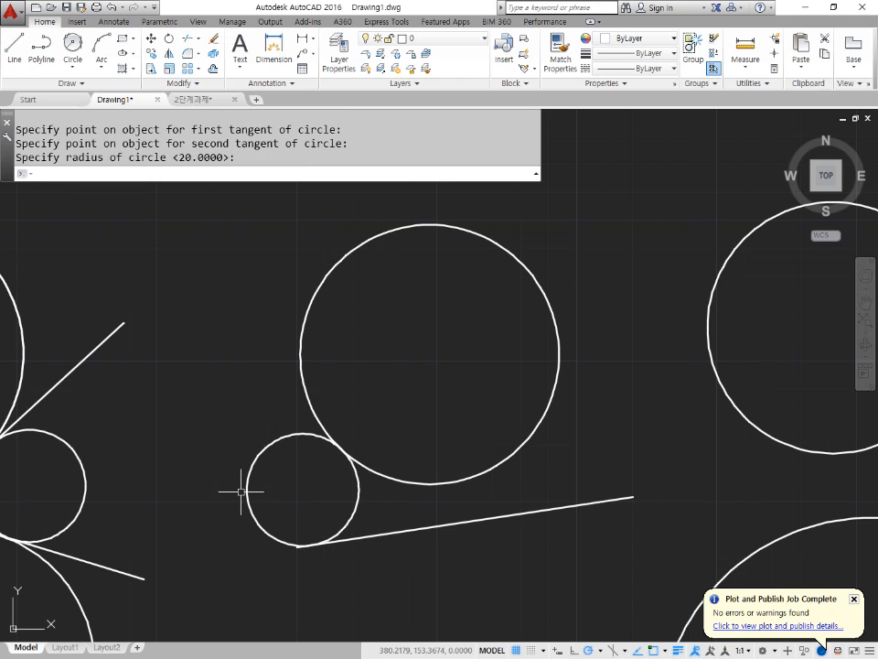
Erase the repeated radius 20 circle at the slanted line's left end
left_click(261, 470)
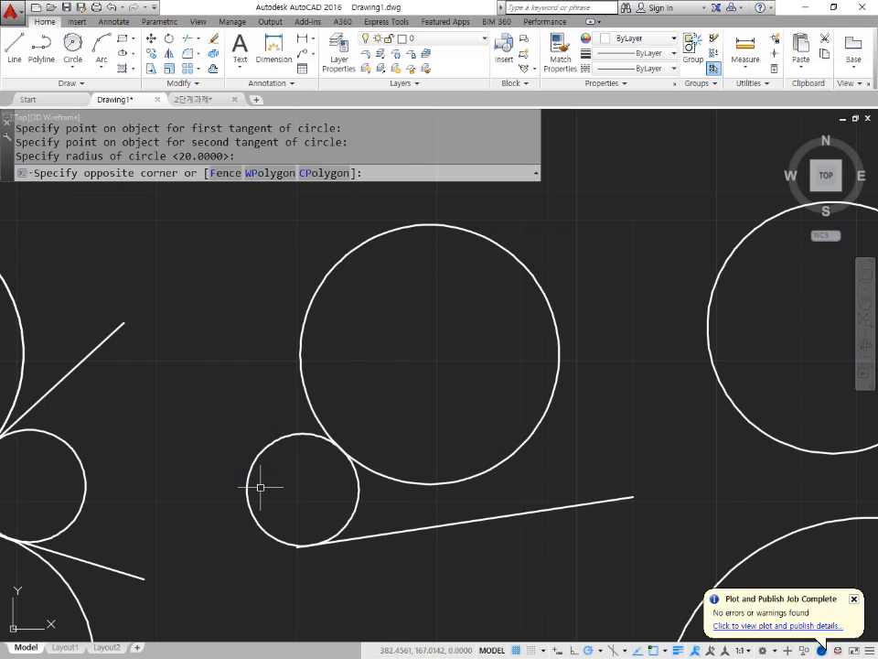
left_click(259, 486)
left_click(260, 487)
left_click(233, 453)
type("e")
key("Return")
Draw a Ttr circle with radius 20, picking the large circle's lower-left arc and the slanted line near its right end
type("c")
key("Return")
type("t")
key("Return")
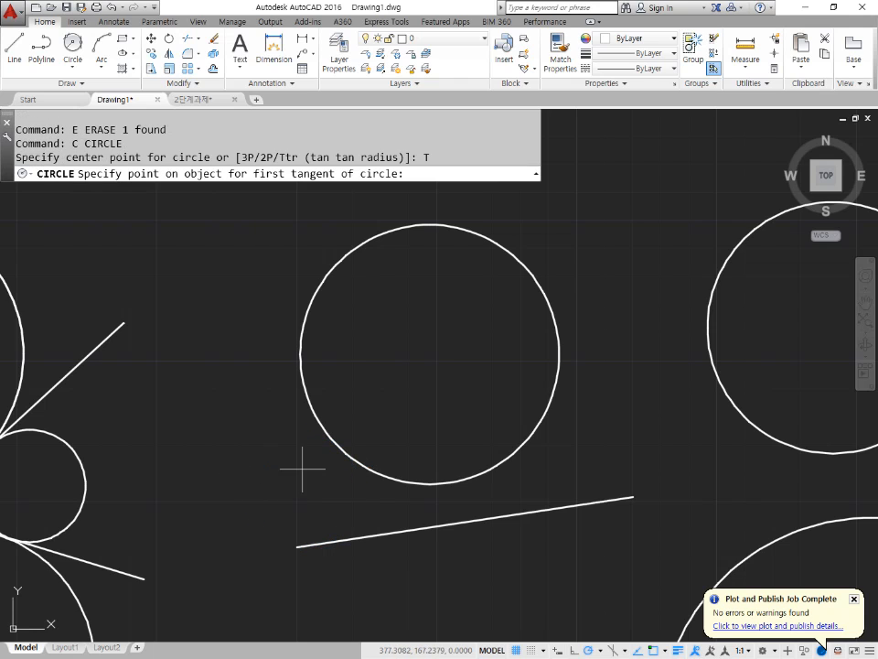
left_click(329, 435)
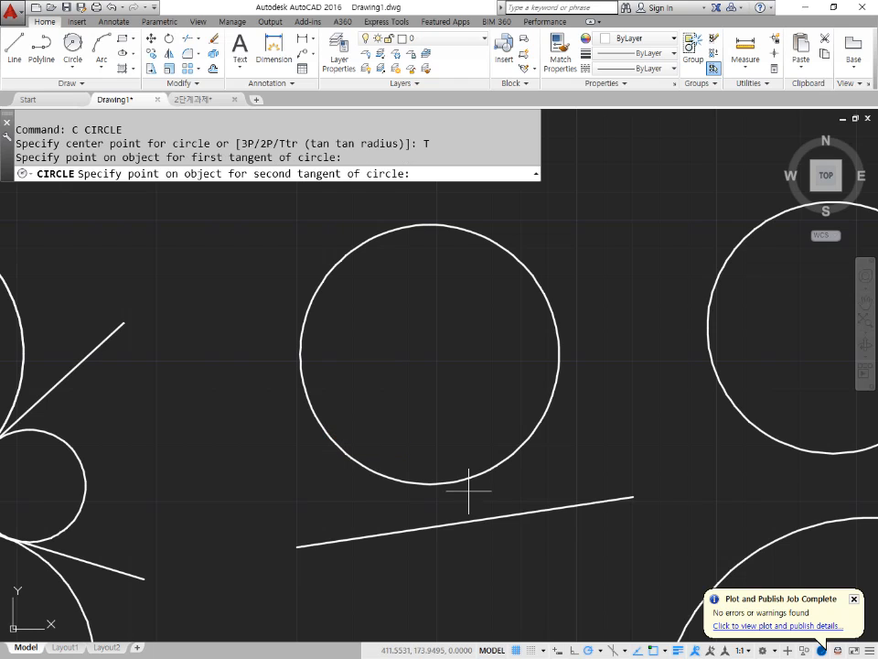
left_click(614, 498)
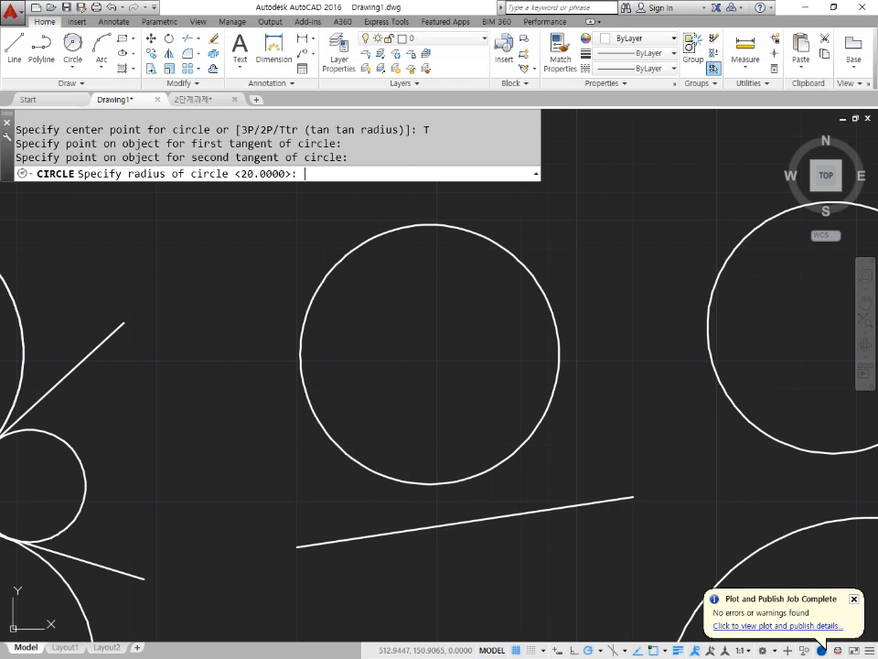
key("Return")
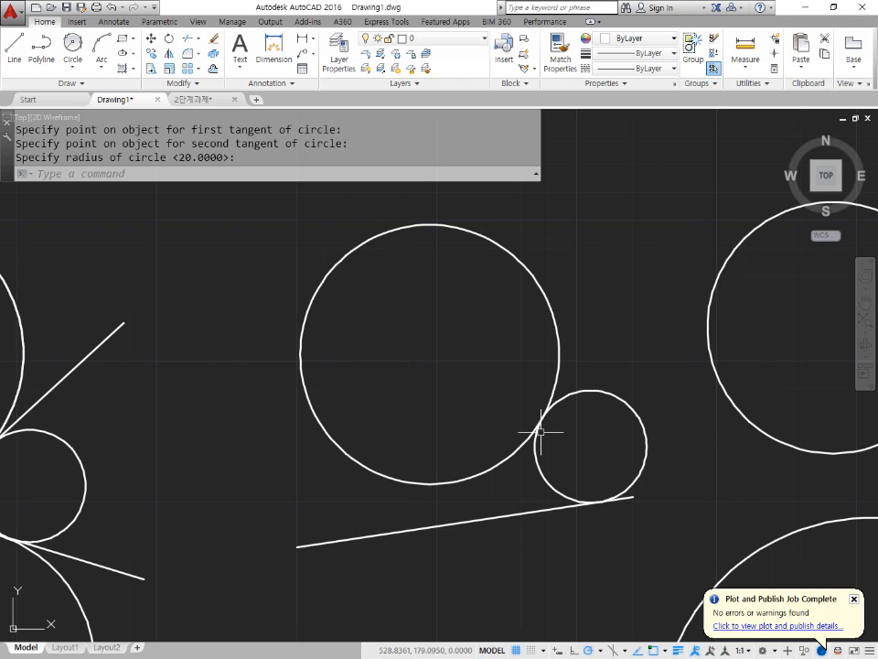
Erase the radius 20 circle at the slanted line's right end
middle_click_drag(640, 421, 482, 367)
left_click(476, 355)
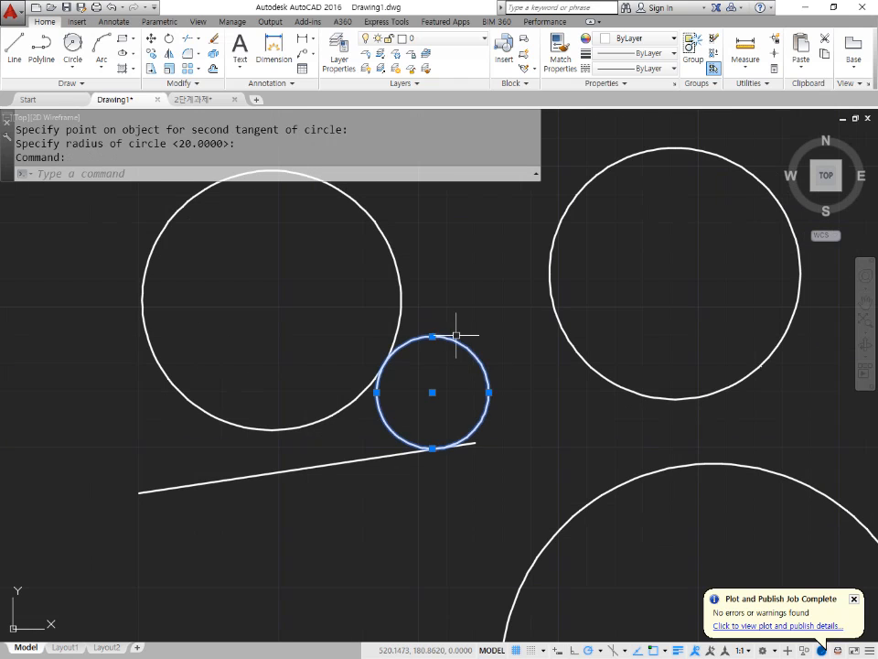
type("e")
key("Return")
Draw a Ttr circle with radius 20 tangent to the two vertically stacked circles, picking both on their facing left arcs
middle_click_drag(607, 417, 392, 385)
type("c")
key("Return")
type("t")
key("Return")
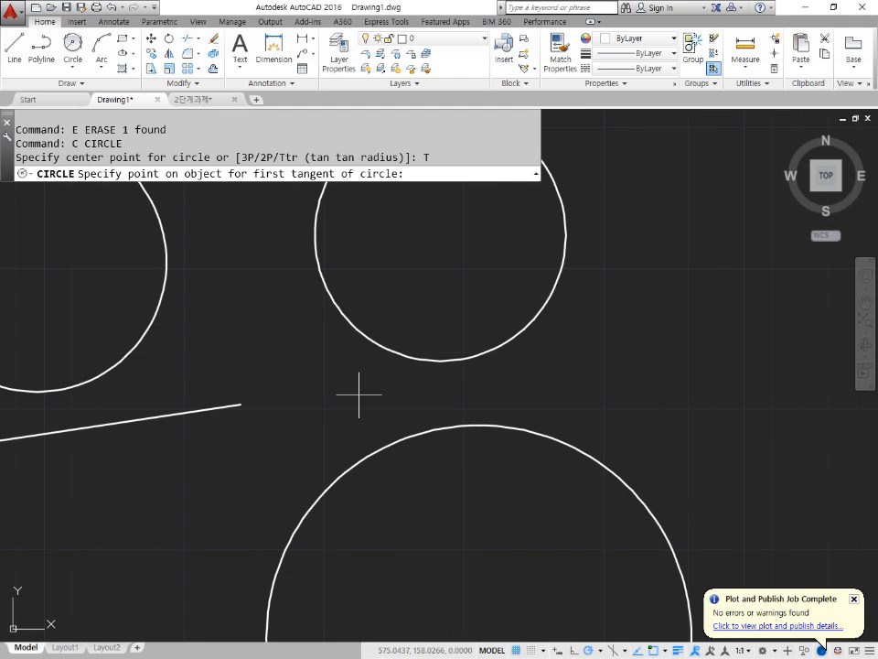
left_click(346, 320)
left_click(360, 458)
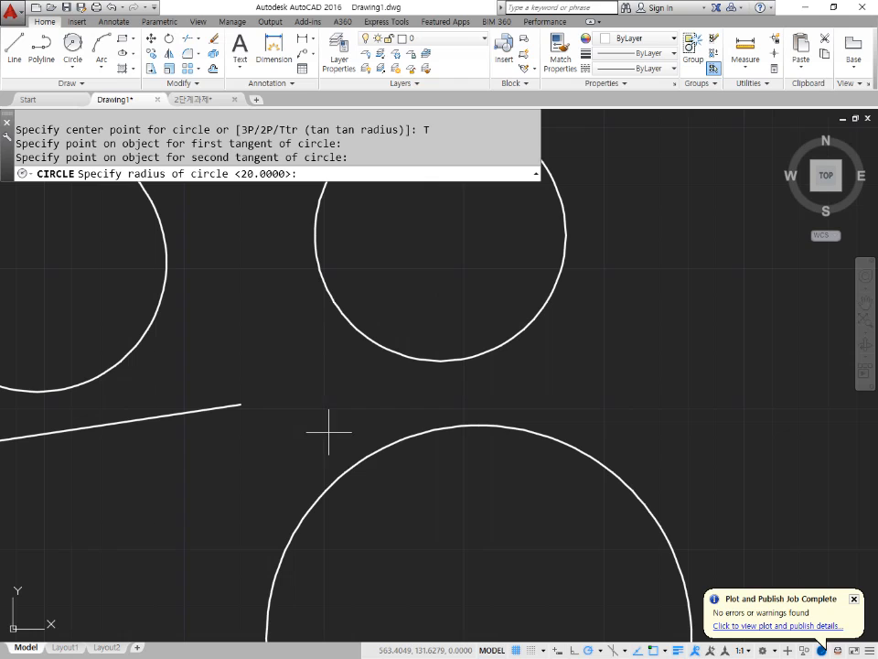
key("Return")
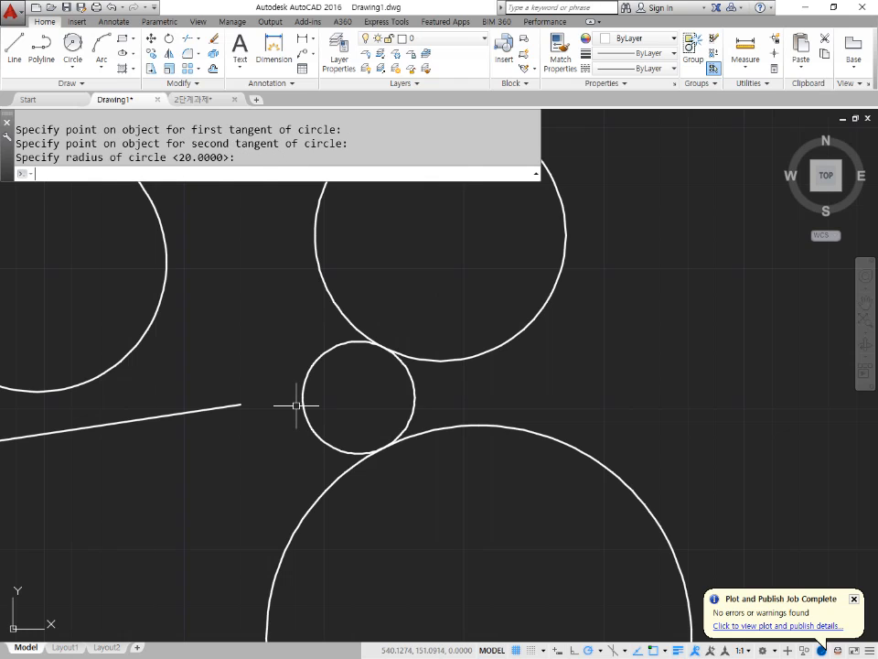
Draw a second Ttr circle with radius 20 between the two stacked circles, picking both on their facing right arcs
type("c")
key("Return")
type("t")
key("Return")
left_click(525, 324)
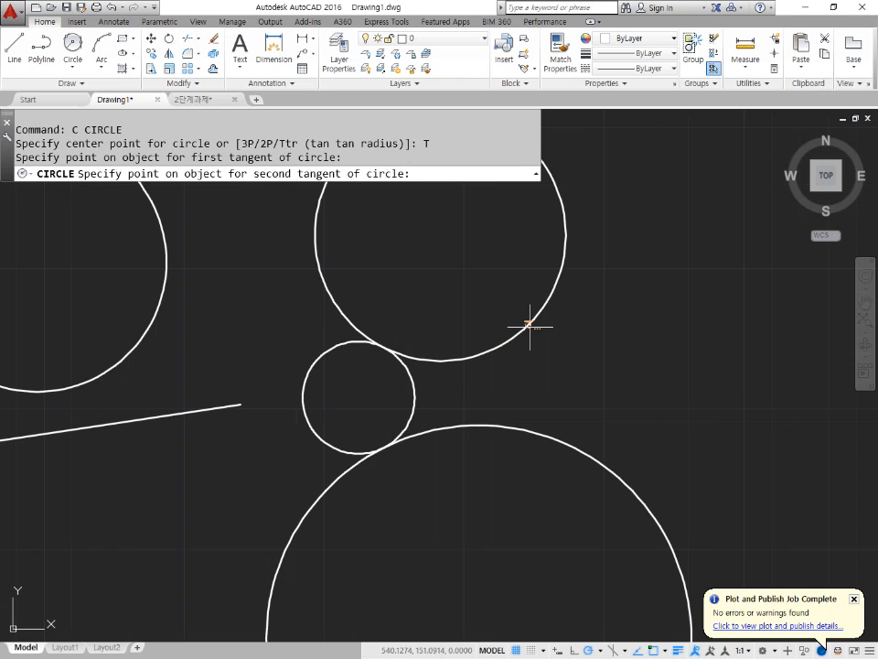
left_click(568, 440)
key("Return")
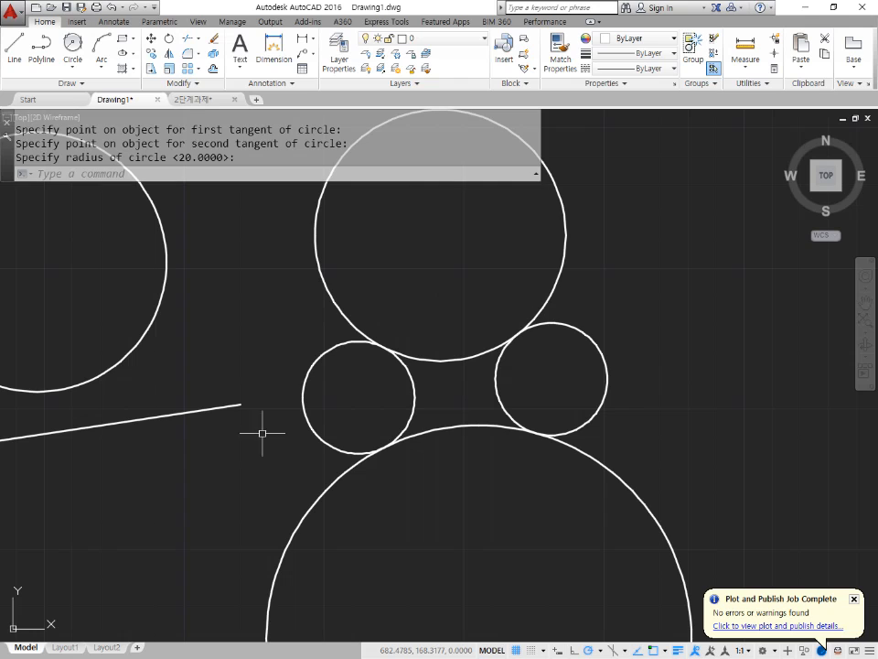
Switch to the Notepad lesson notes and insert " 객체" after "두" in the TTR circle description
key("alt+Tab")
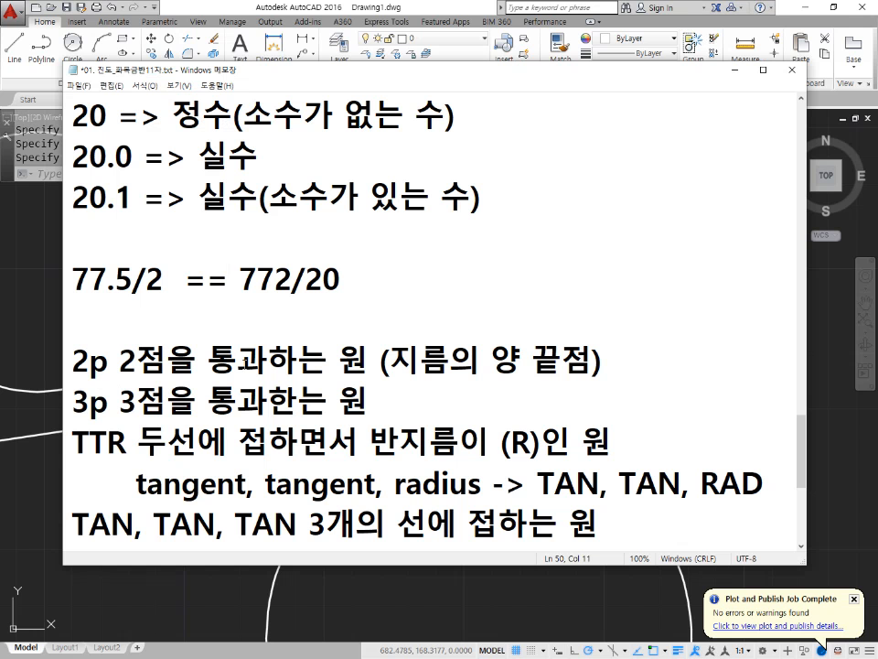
left_click(299, 309)
scroll(290, 325, "down", 1)
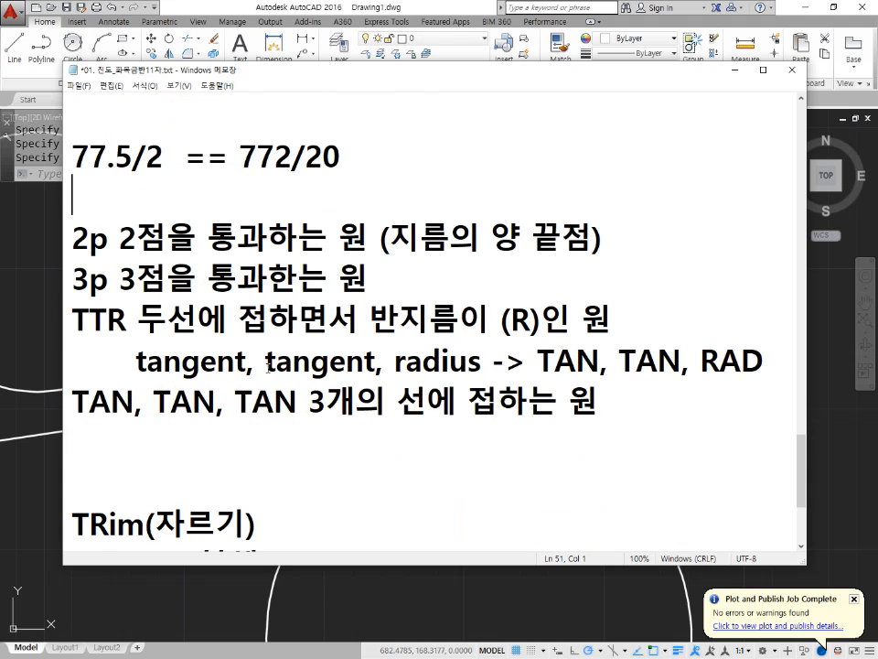
left_click_drag(168, 319, 198, 320)
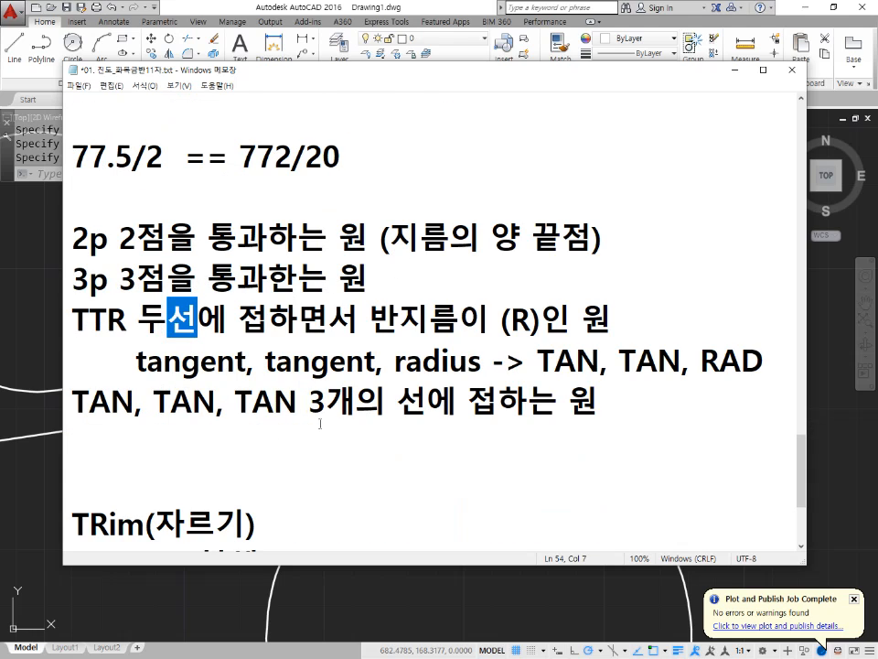
key("Left")
type("(RO")
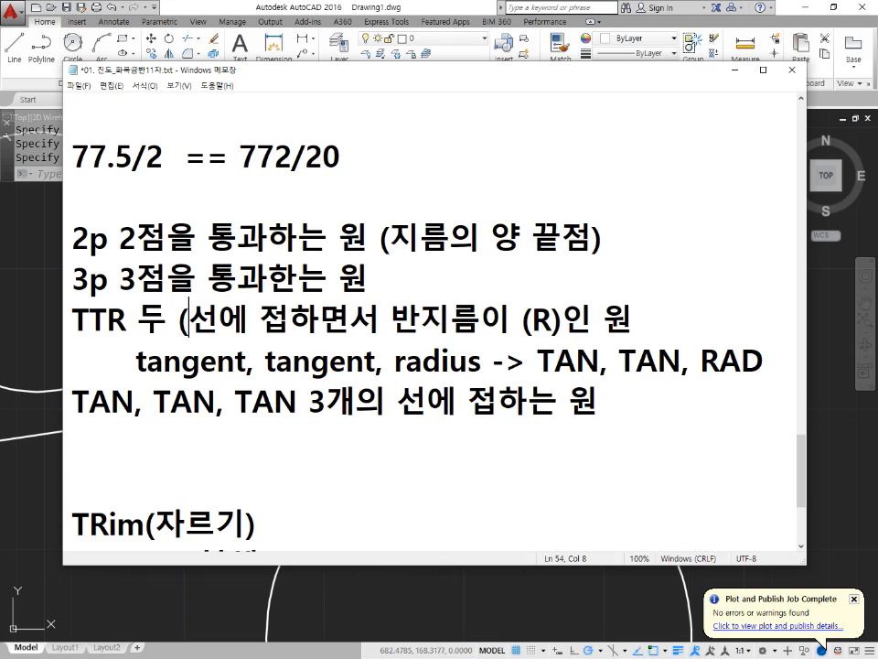
key("BackSpace")
key("BackSpace")
key("BackSpace")
type("객체")
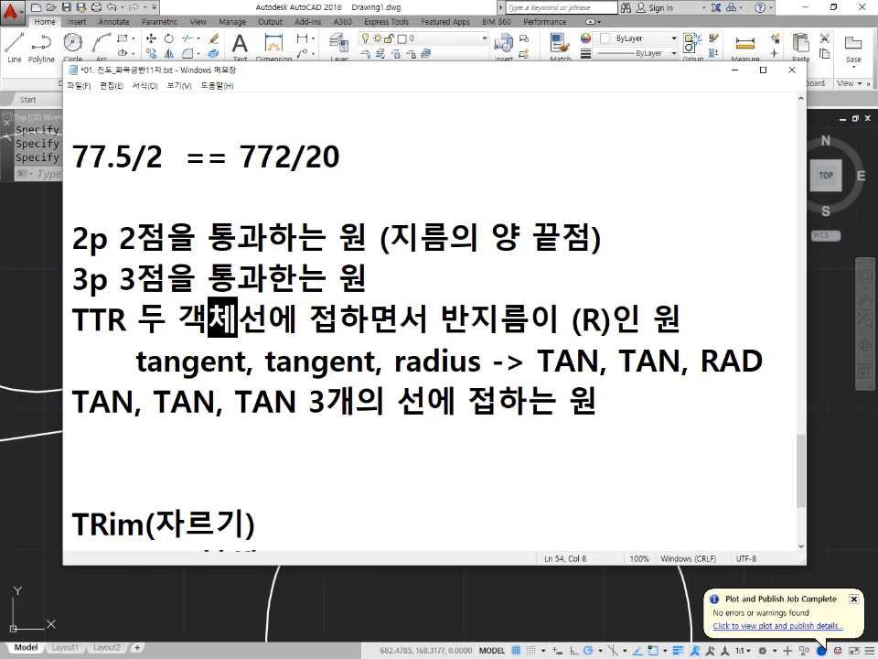
Add "(Object)" after "객체" in the TTR line and delete the leftover "선" following it
type("(oBJE")
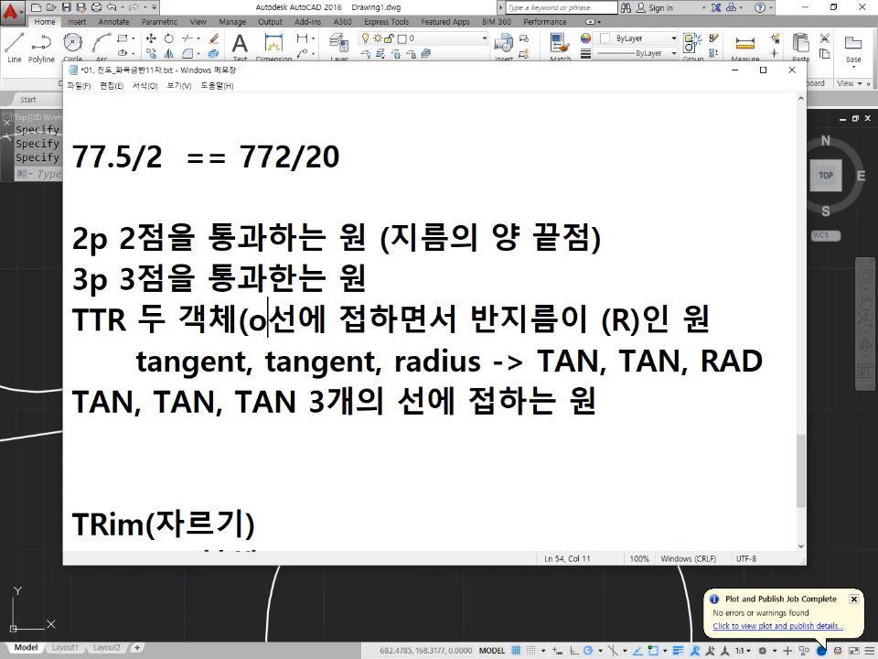
key("BackSpace")
key("BackSpace")
key("BackSpace")
key("BackSpace")
type("O")
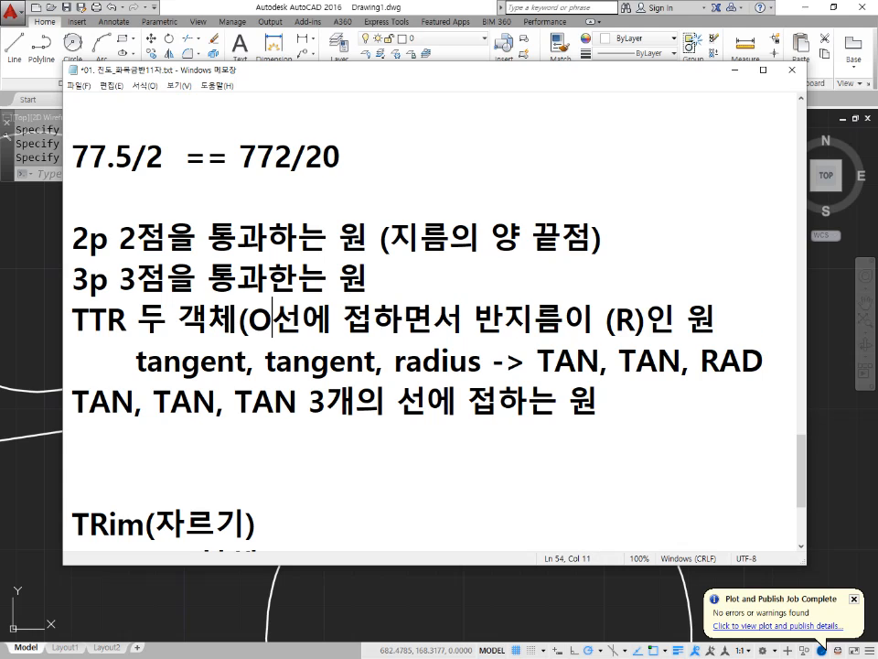
type("bject)")
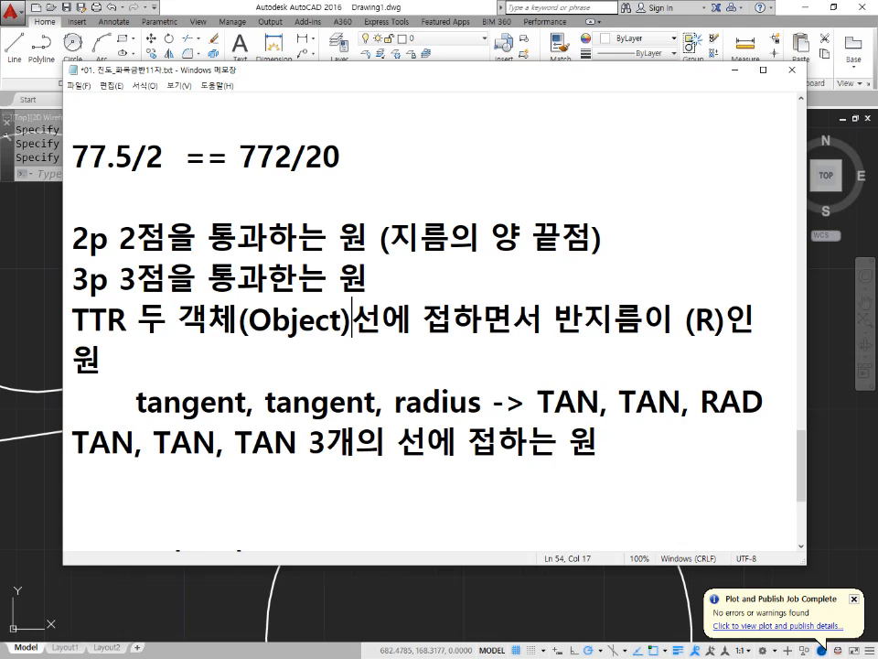
key("Delete")
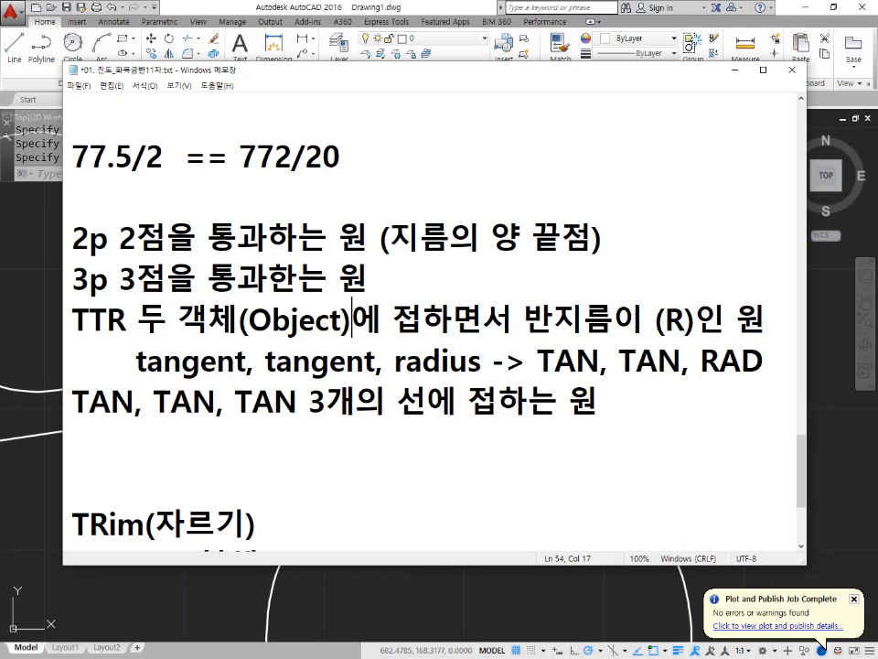
Return to AutoCAD and draw a circle with a radius of about 31.4 in an empty area of the drawing
left_click(337, 5)
scroll(362, 313, "down", 2)
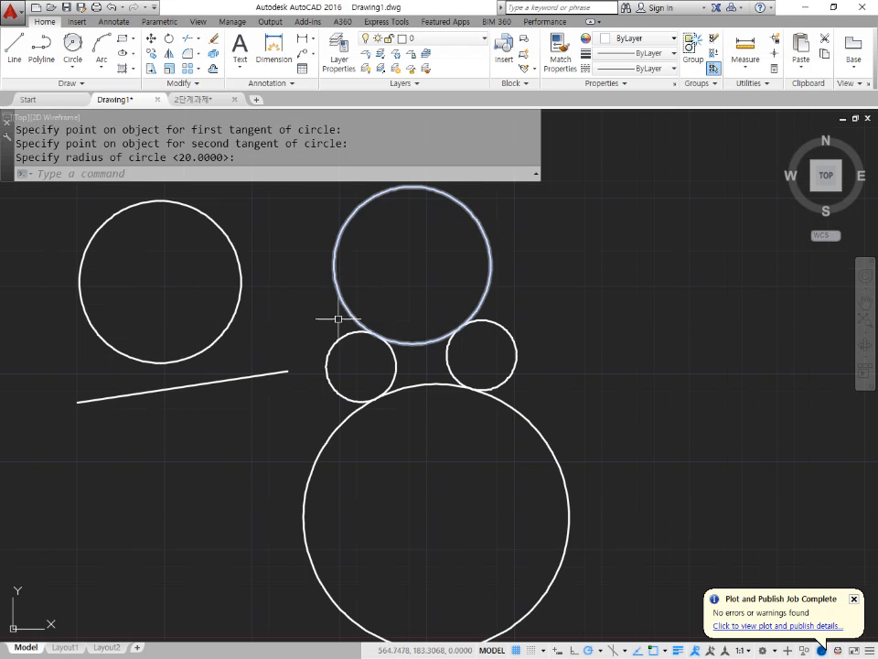
middle_click_drag(287, 325, 601, 329)
scroll(573, 321, "down", 2)
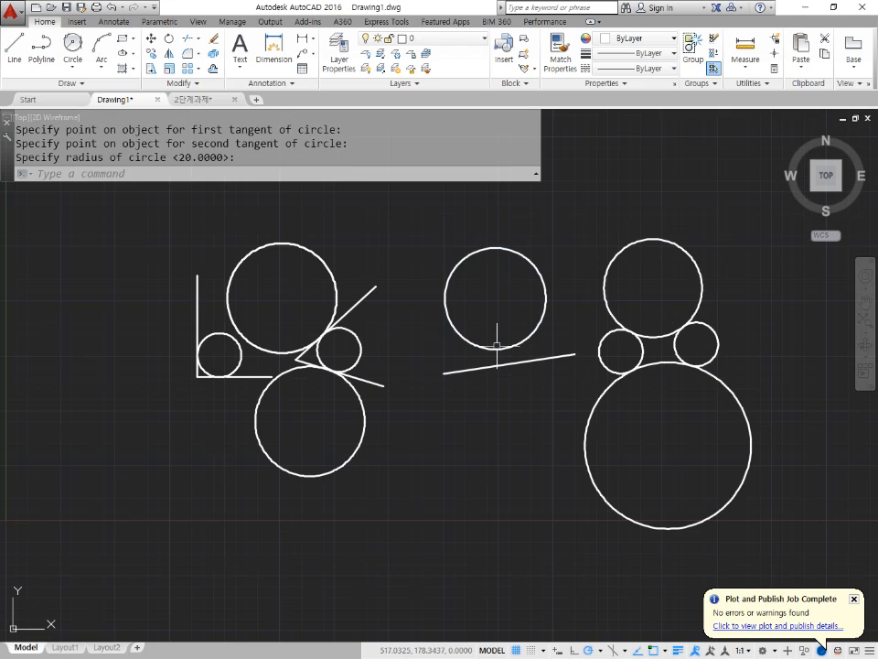
type("z")
key("Return")
type("a")
key("Return")
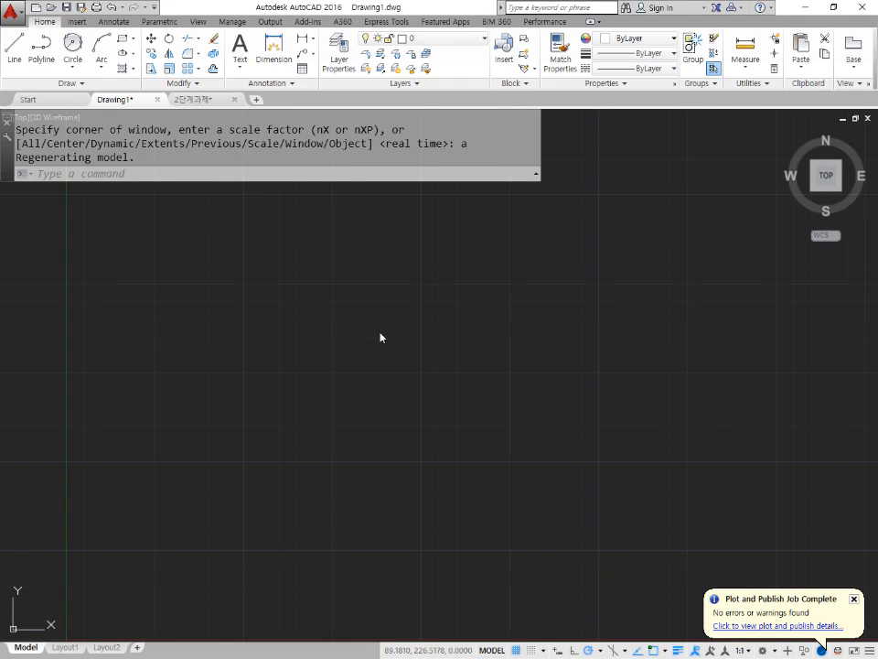
type("c")
key("Return")
left_click(361, 294)
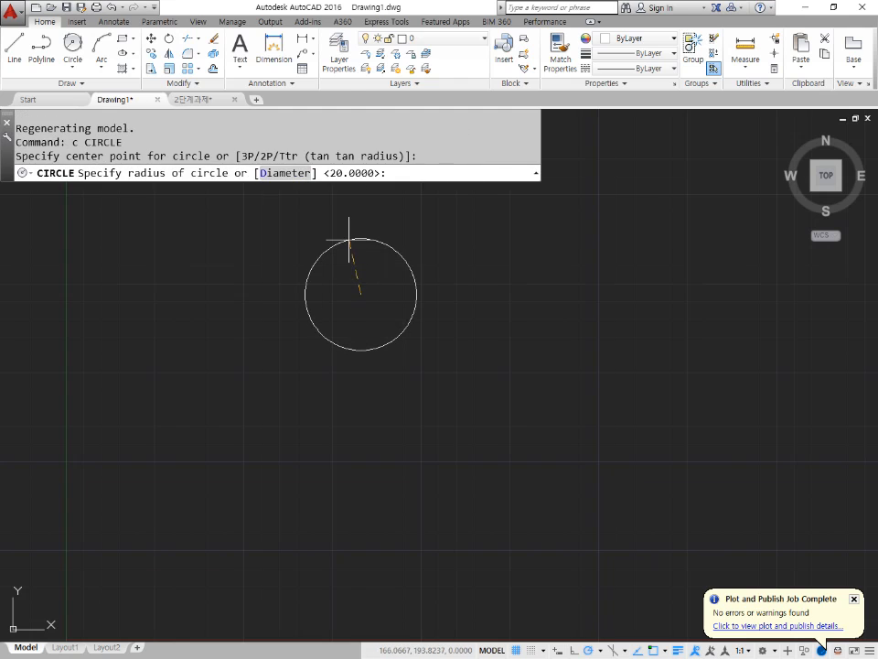
left_click(355, 238)
Draw two separate circles below the first, one at lower left with radius about 26.3 and a slightly smaller one at lower right
key("Return")
left_click(306, 422)
left_click(296, 375)
key("Return")
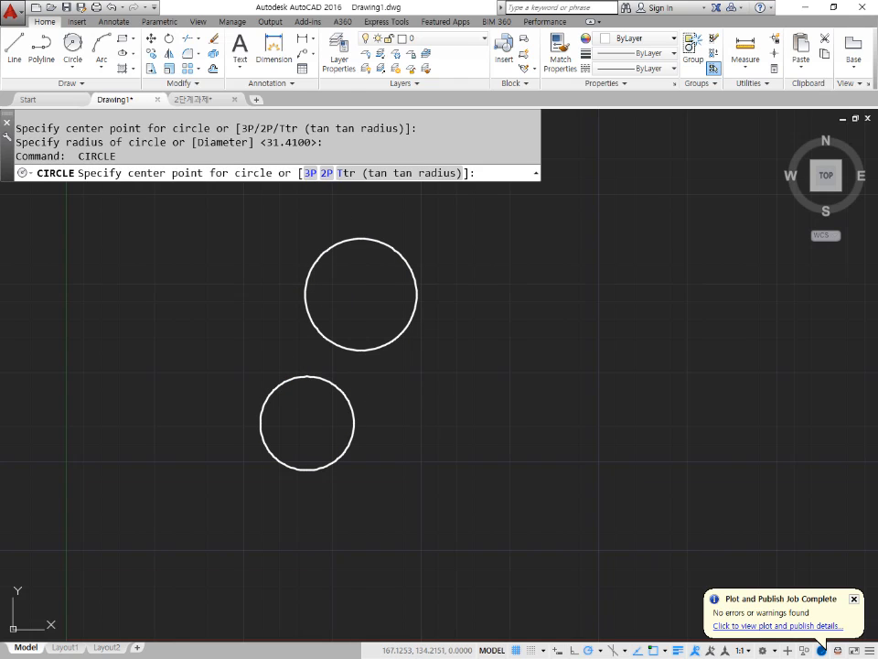
left_click(426, 411)
left_click(426, 365)
Draw a closed triangle of lines with a horizontal base to the right of the three circles
type("l")
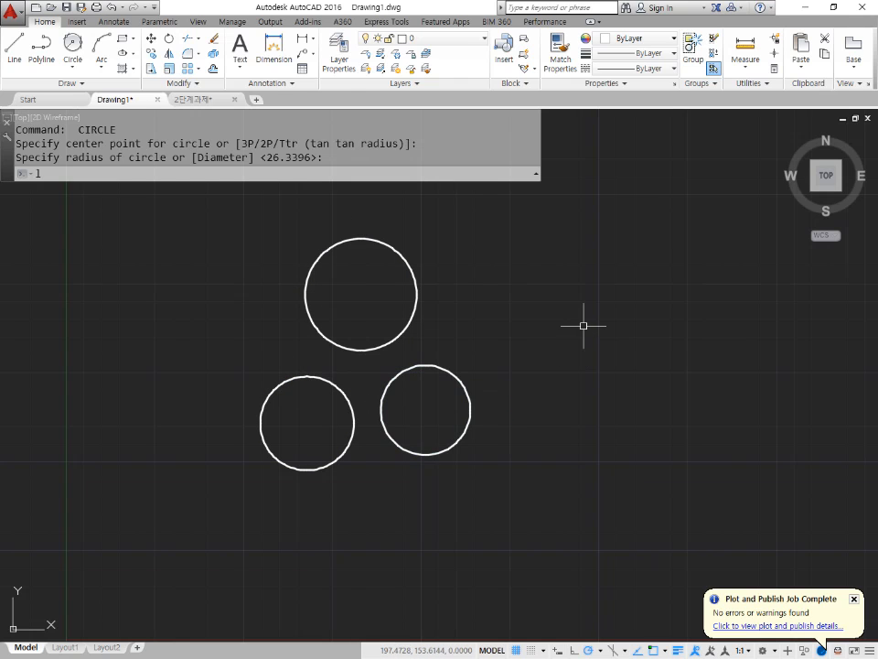
key("Return")
left_click(597, 279)
left_click(542, 430)
left_click(664, 429)
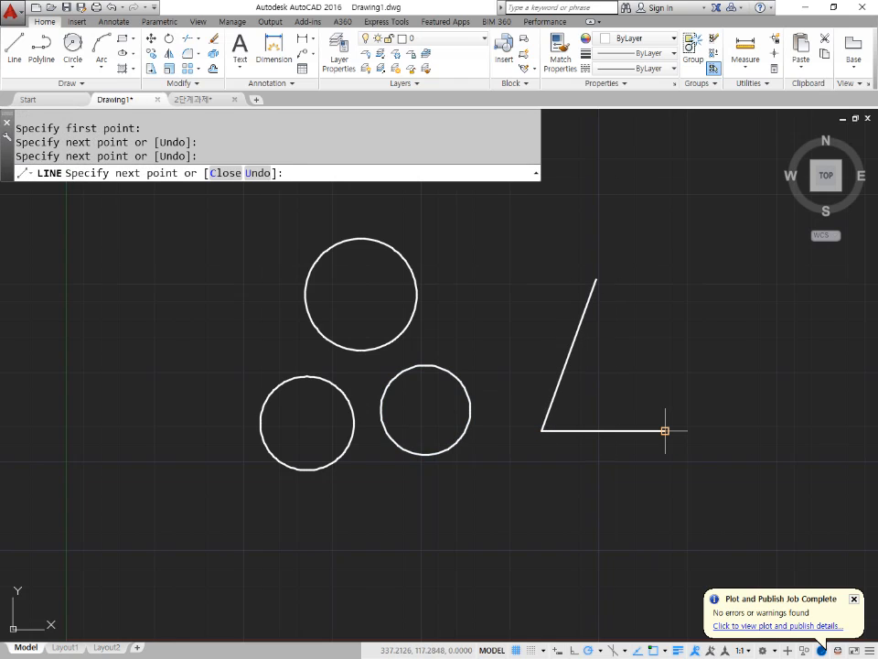
type("c")
key("Return")
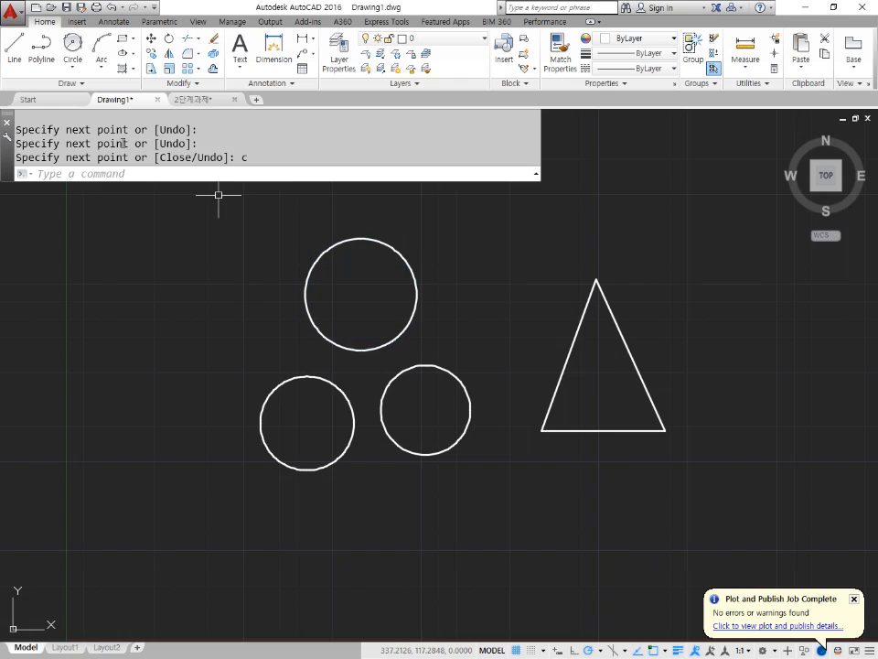
Draw a Tan, Tan, Tan circle inside the triangle, tangent to all three of its sides
left_click(72, 67)
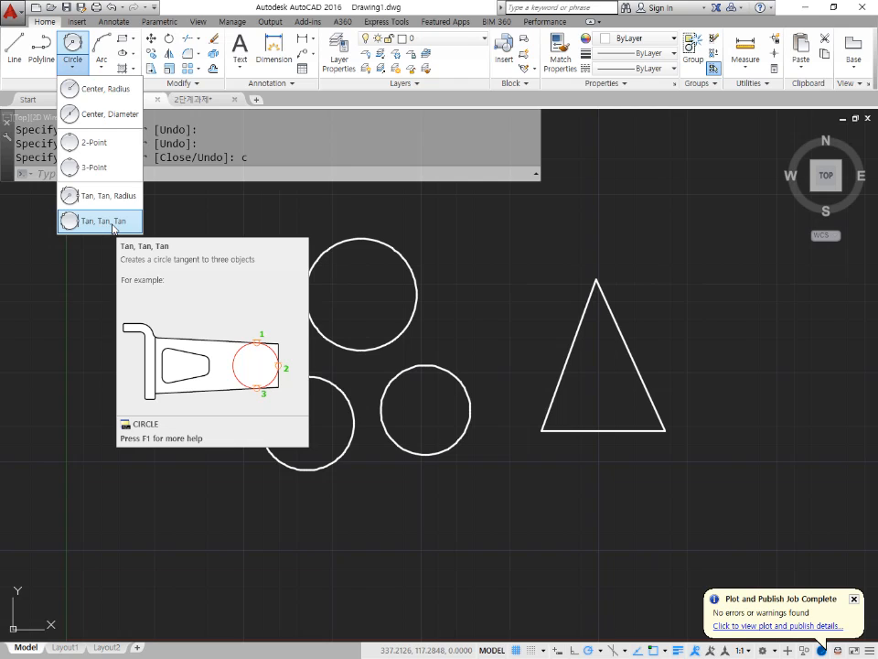
left_click(113, 228)
left_click(637, 359)
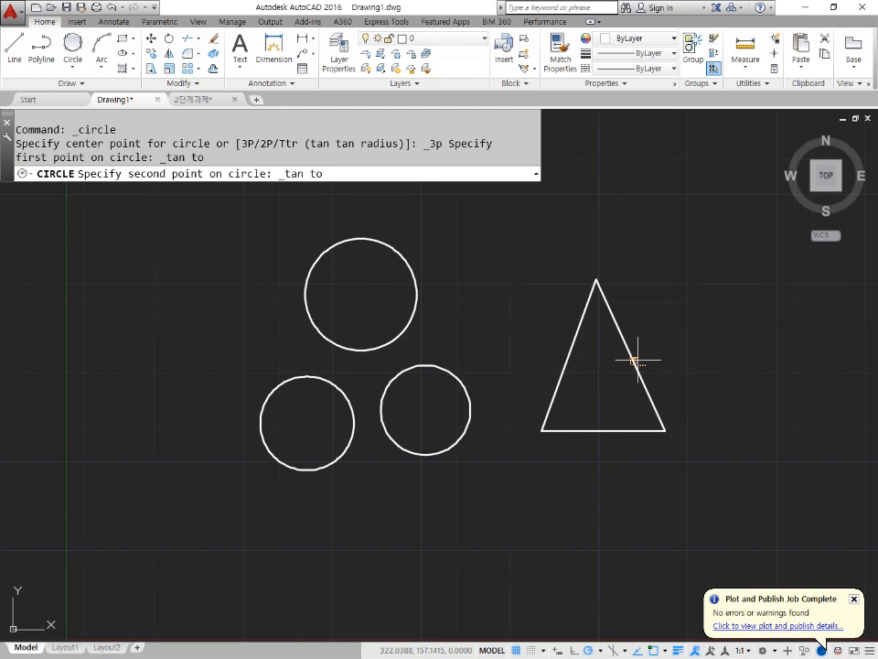
left_click(569, 354)
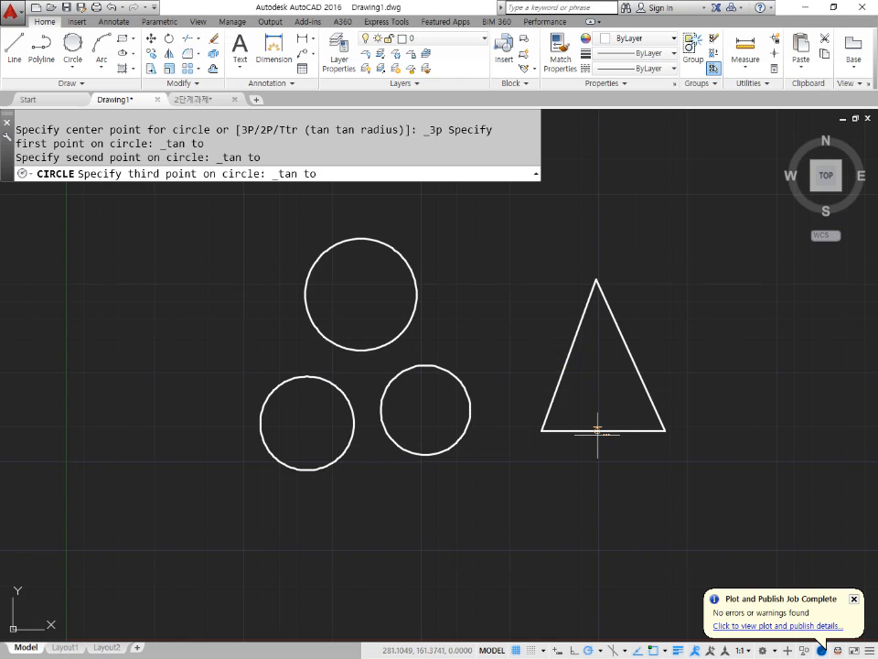
left_click(597, 430)
Draw a Tan, Tan, Tan circle in the gap between the three circles, picking each on its inward-facing arc
scroll(578, 491, "up", 2)
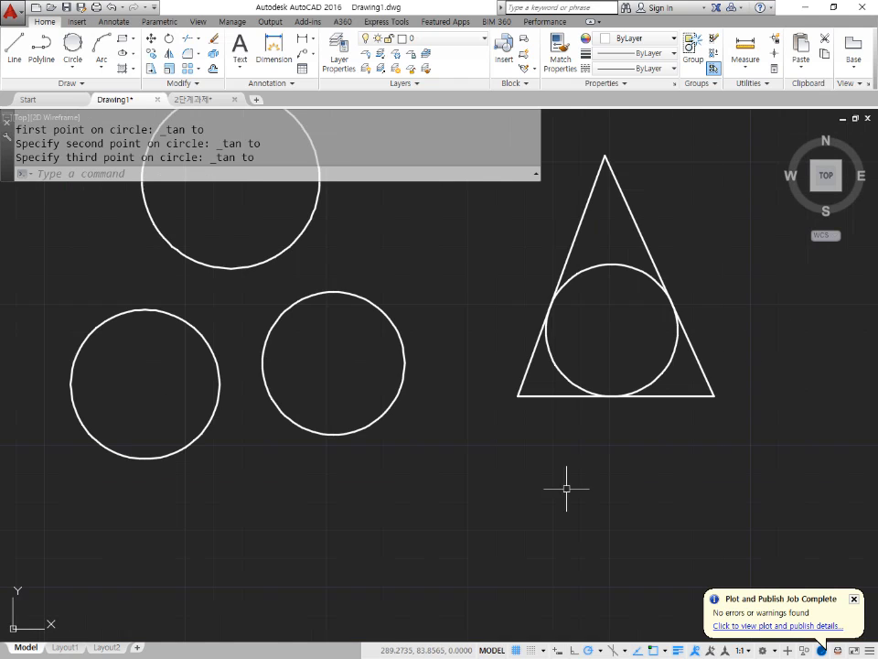
middle_click_drag(272, 407, 420, 465)
key("space")
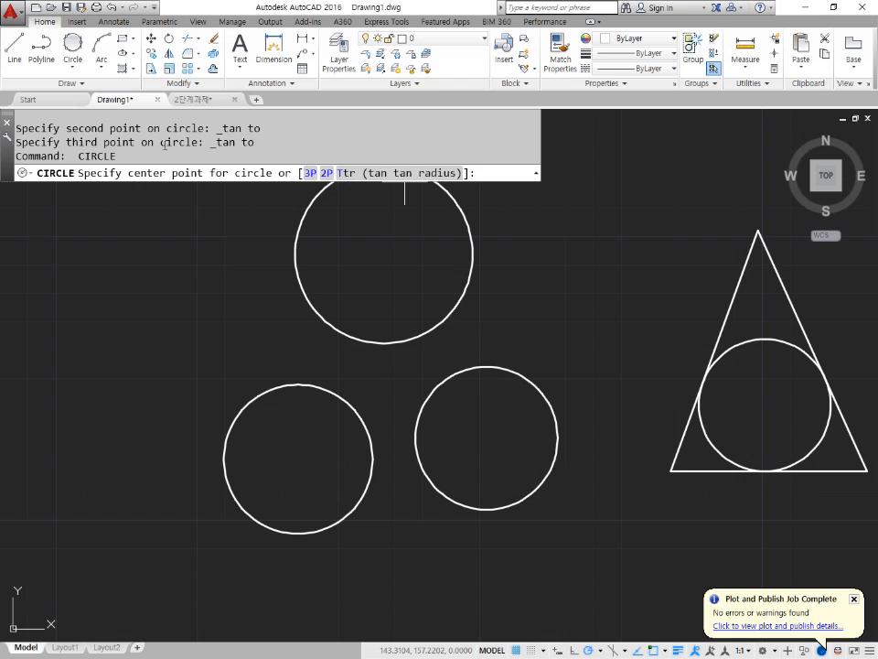
key("Escape")
left_click(73, 66)
left_click(89, 220)
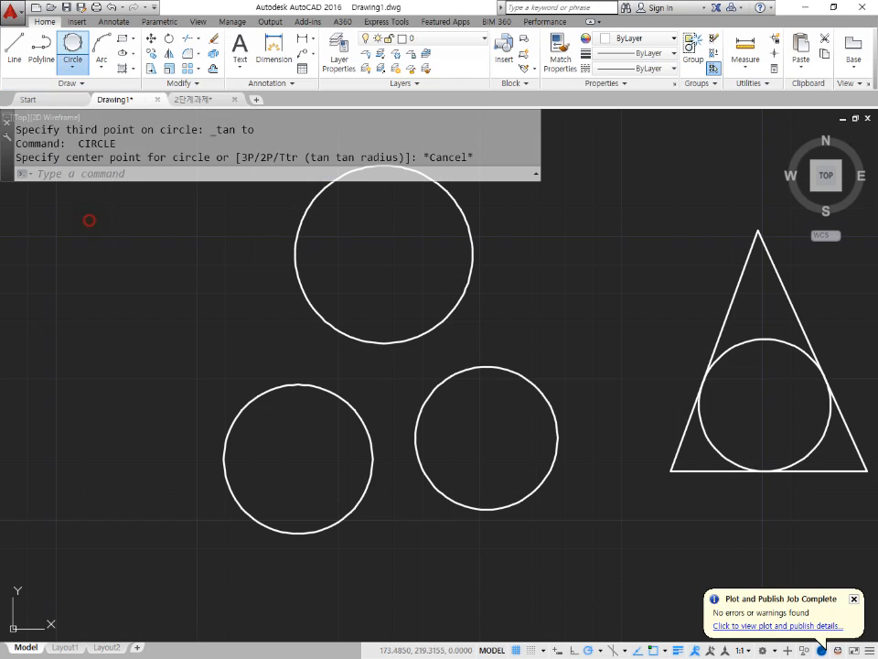
left_click(382, 339)
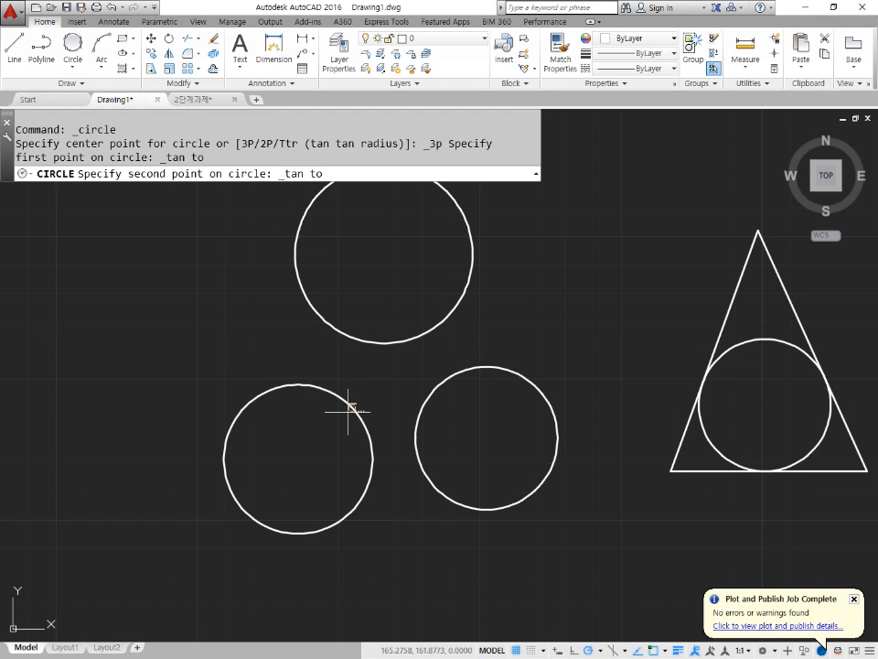
left_click(348, 412)
left_click(418, 412)
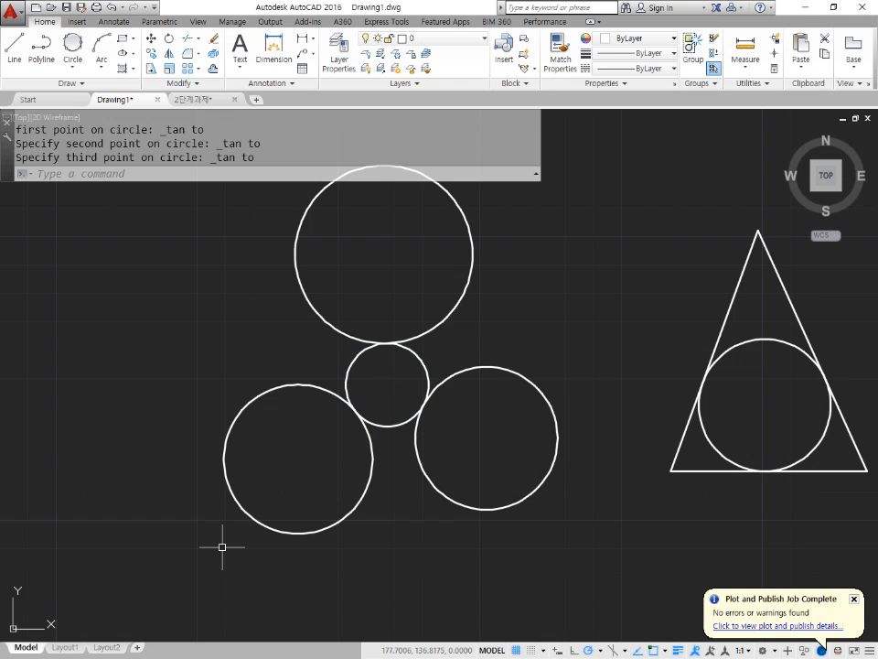
Draw a Tan, Tan, Tan circle enclosing the three outer circles, picking each on its outward-facing arc
middle_click_drag(258, 421, 255, 446)
key("Return")
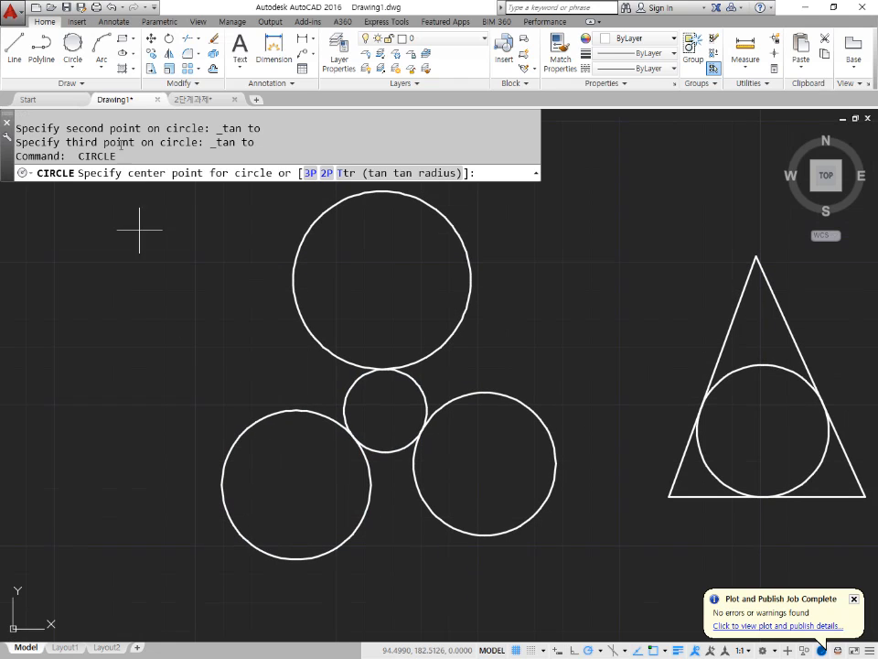
left_click(72, 43)
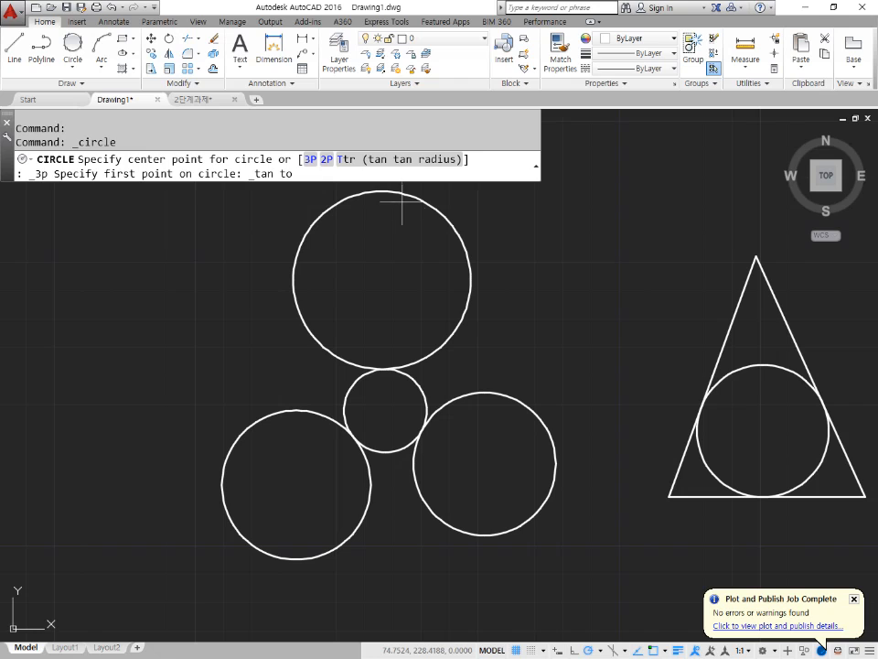
left_click(401, 192)
left_click(280, 556)
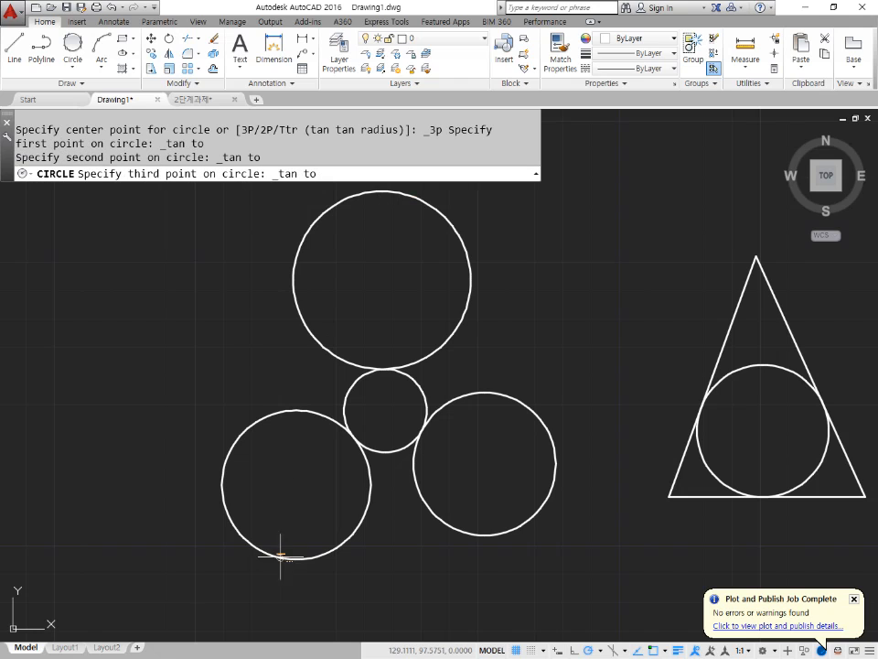
left_click(525, 519)
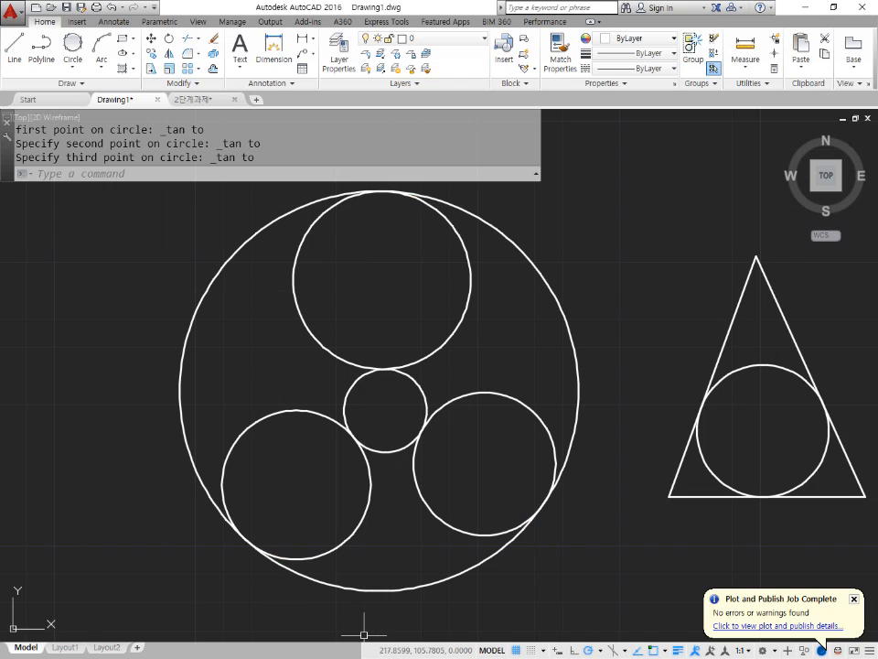
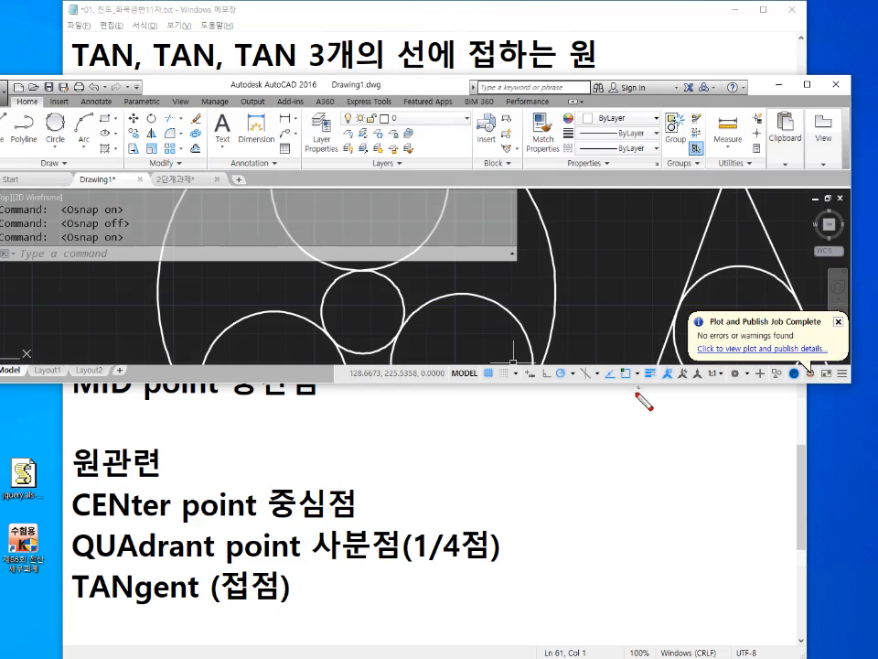
Toggle object snap off and on twice, leaving it on
mouse_move(637, 402)
left_mouse_down()
mouse_move(623, 391)
mouse_move(632, 401)
left_mouse_up()
key("F3")
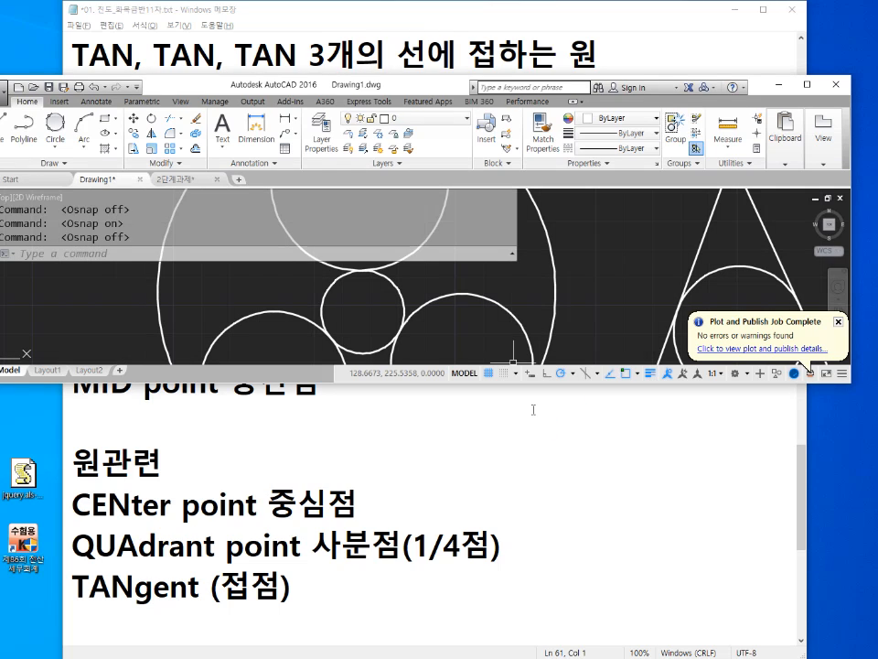
key("F3")
key("F3")
key("F3")
mouse_move(92, 248)
left_mouse_down()
mouse_move(83, 251)
mouse_move(122, 208)
mouse_move(110, 258)
left_mouse_up()
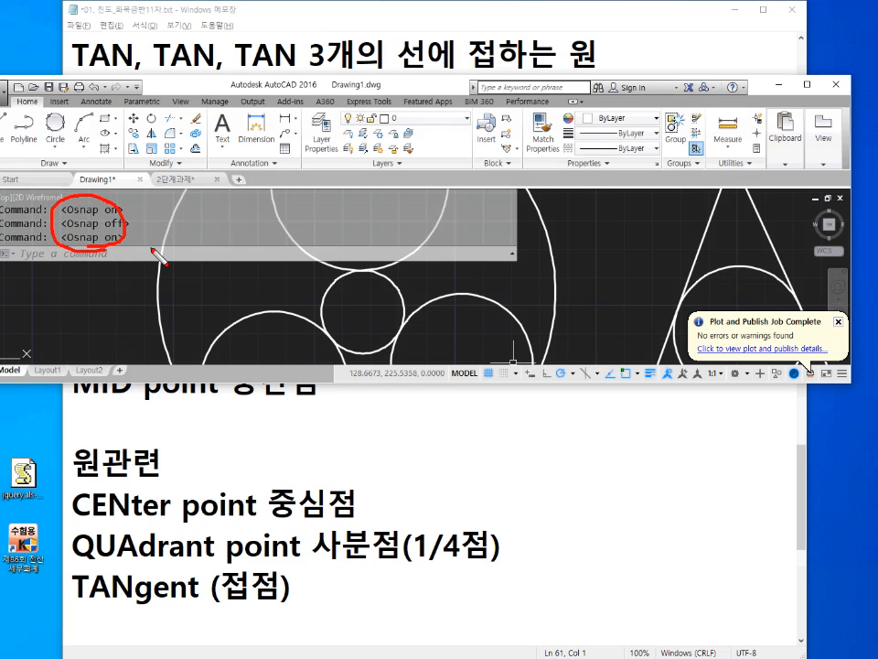
key("Escape")
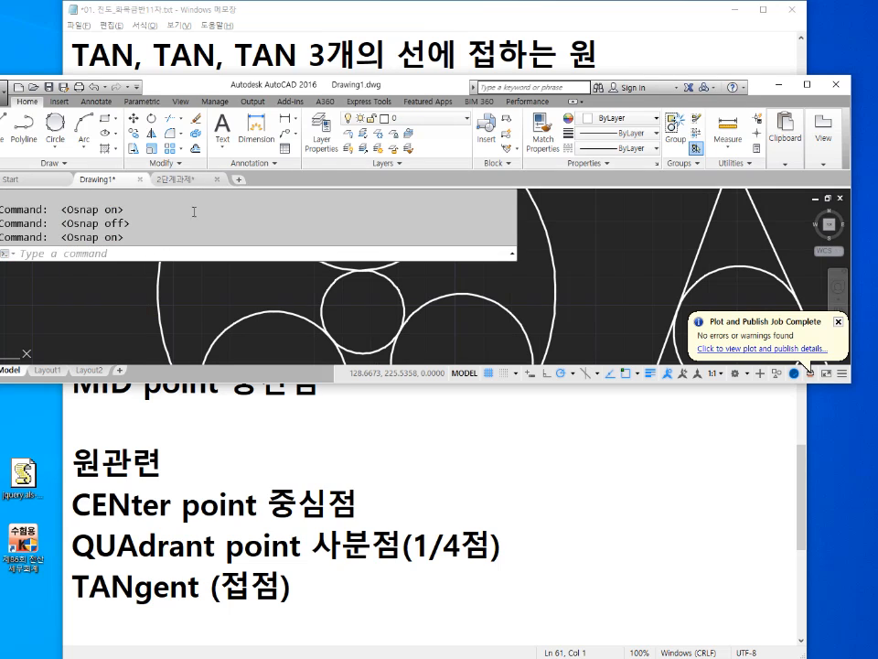
Maximize the AutoCAD window and open the Object Snap drafting settings with the OSNAP command
double_click(252, 84)
type("o")
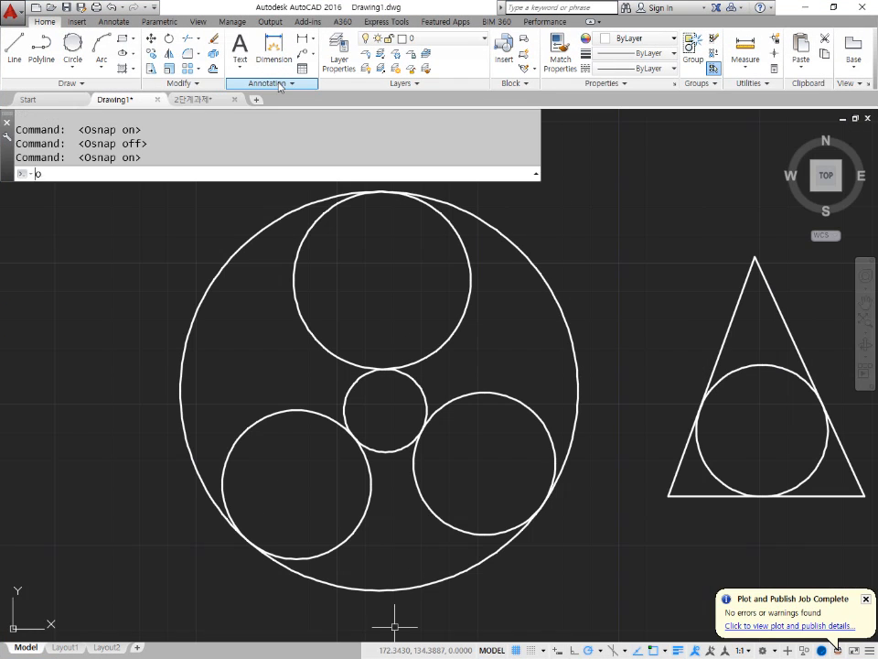
type("snap")
key("Return")
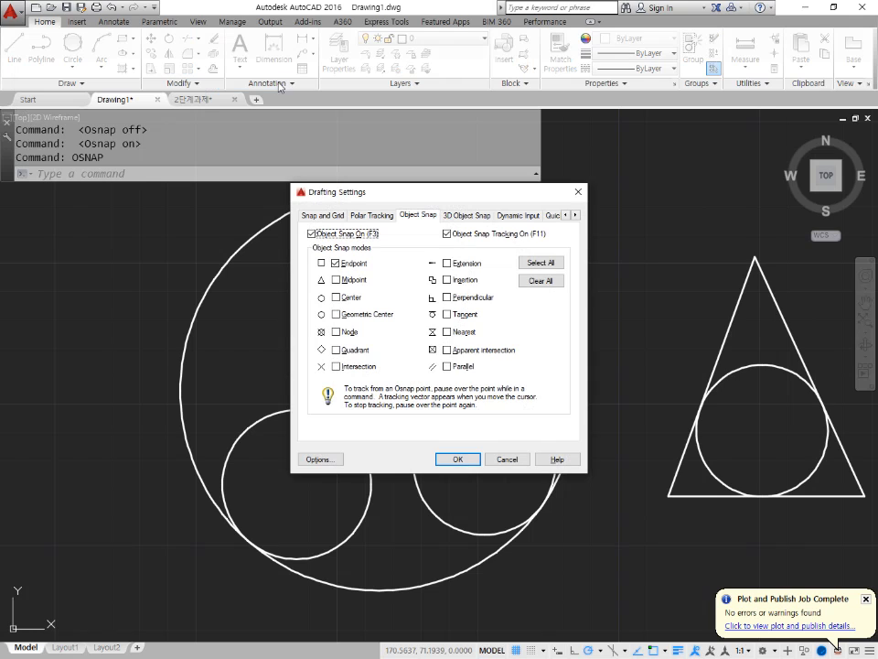
Underline the Object Snap On (F3) and Object Snap Tracking On (F11) options in red, and close the drafting settings without changes
key("ctrl+shift+d")
left_click_drag(304, 247, 382, 245)
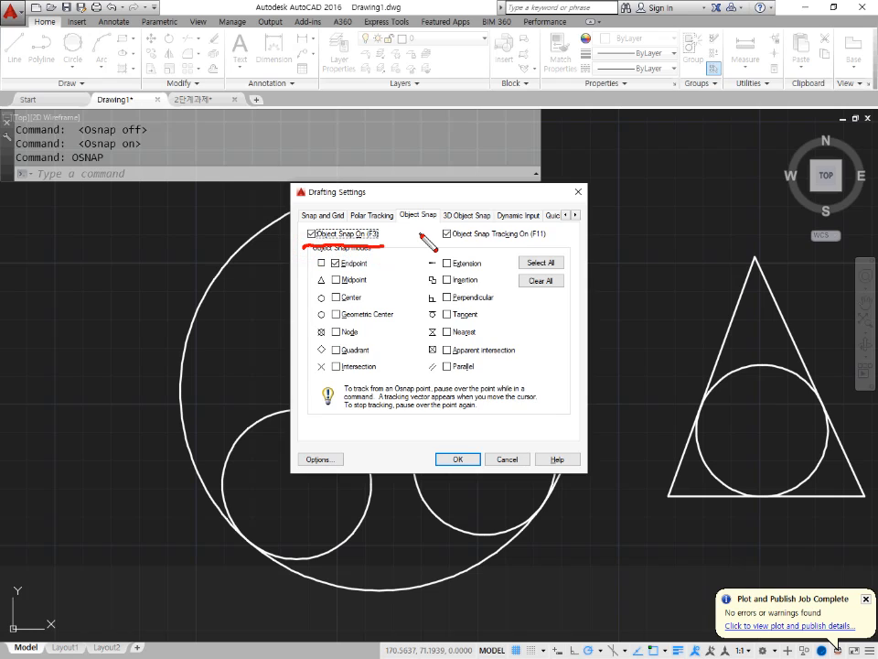
mouse_move(448, 245)
left_mouse_down()
mouse_move(547, 249)
mouse_move(540, 245)
left_mouse_up()
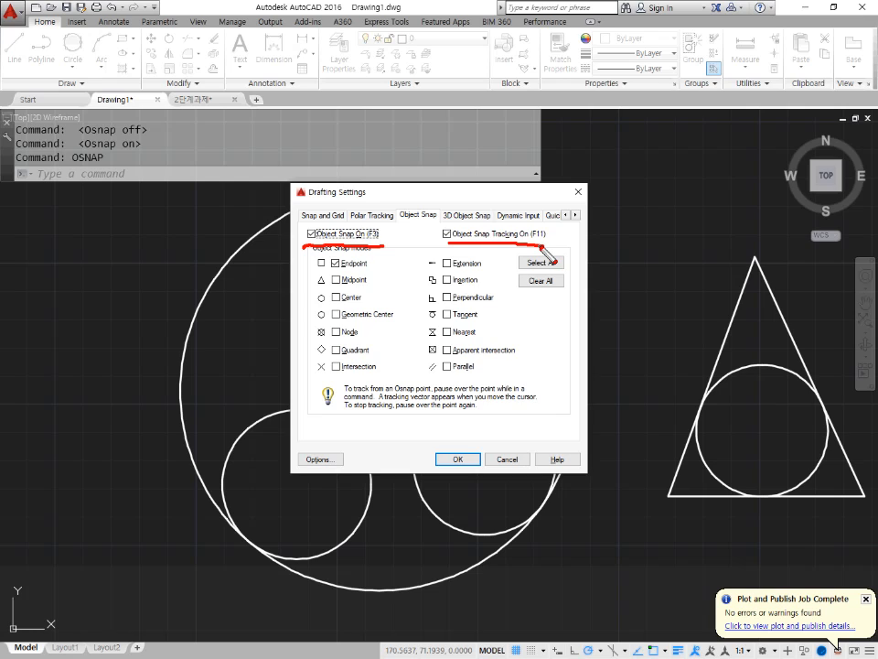
key("Escape")
key("Escape")
Restore the AutoCAD window to its smaller size, circle the object snap tracking toggle in red, and maximize the window again
double_click(430, 7)
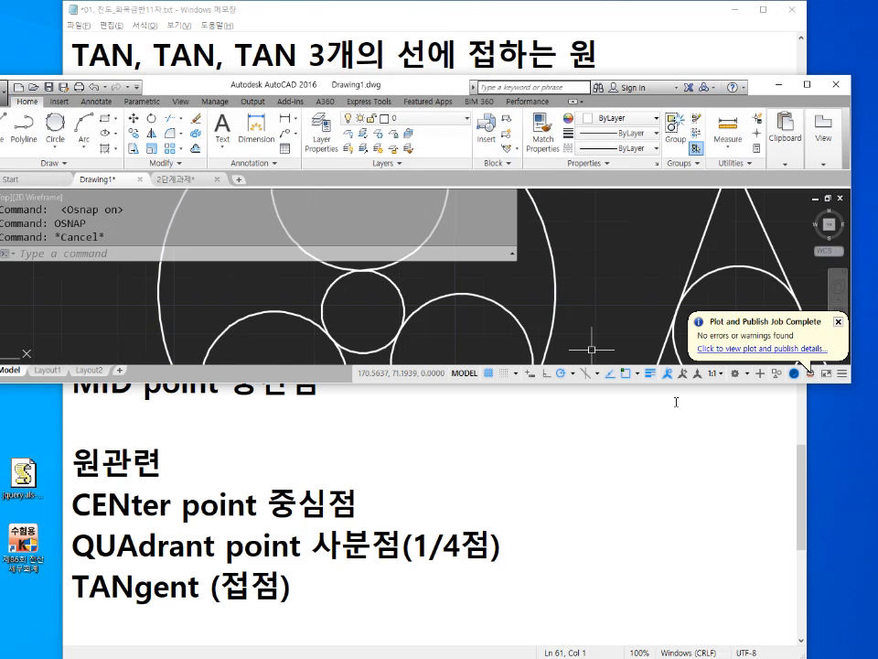
mouse_move(612, 364)
left_mouse_down()
mouse_move(600, 375)
mouse_move(621, 399)
left_mouse_up()
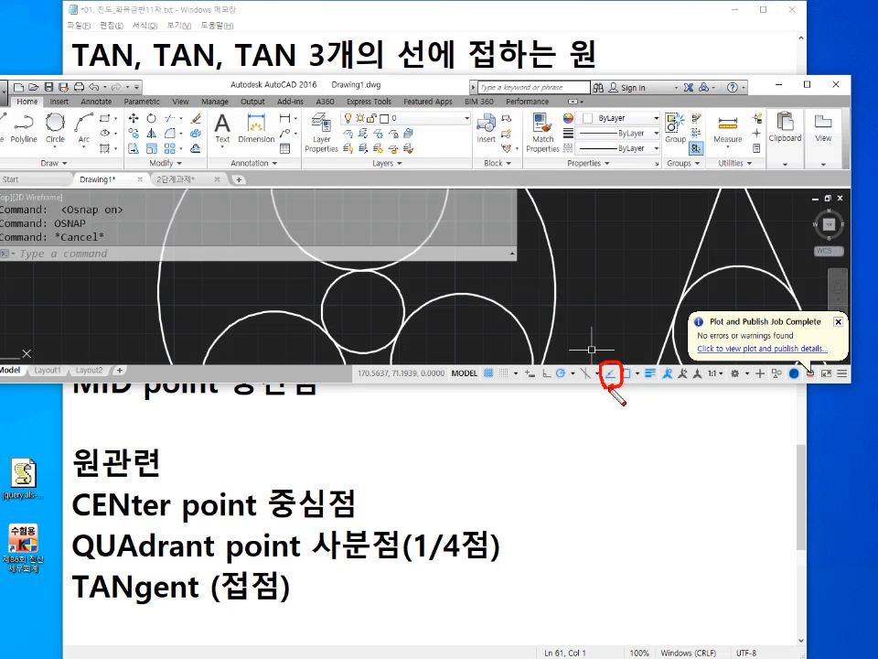
key("Escape")
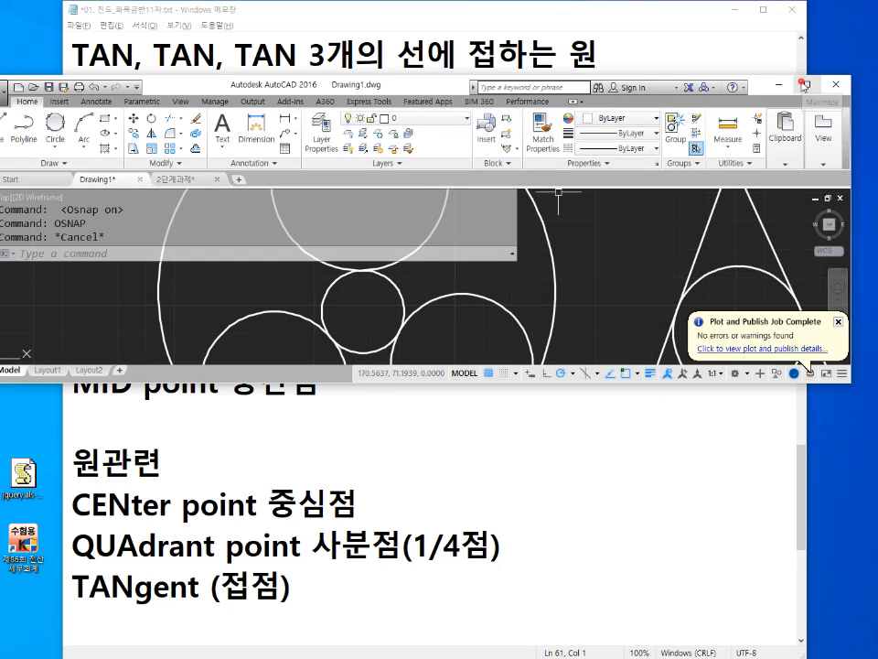
left_click(803, 83)
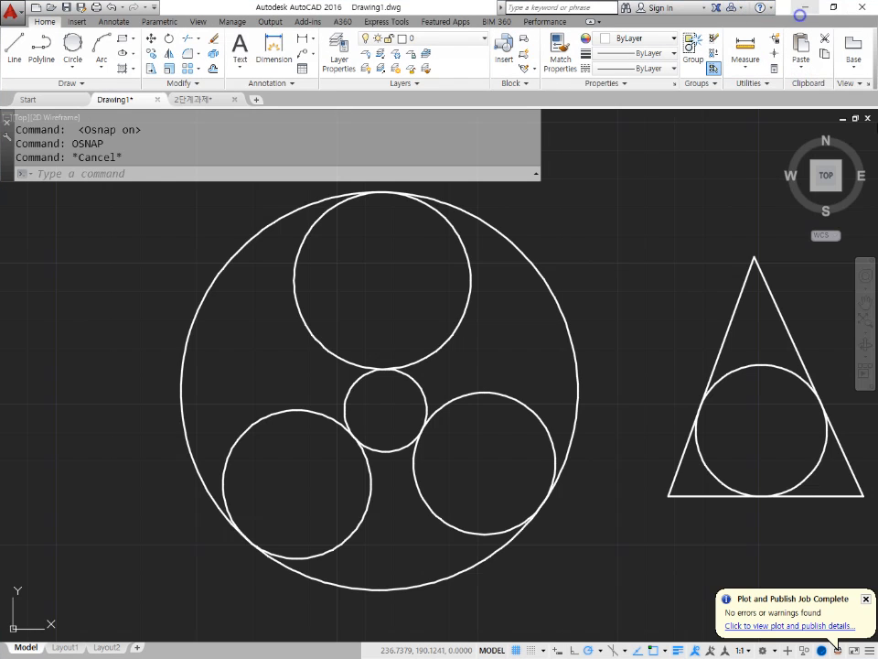
Erase all the circles and the triangle from the drawing
right_click(742, 71)
key("Escape")
key("Escape")
key("Escape")
scroll(677, 275, "down", 4)
middle_click_drag(673, 280, 623, 324)
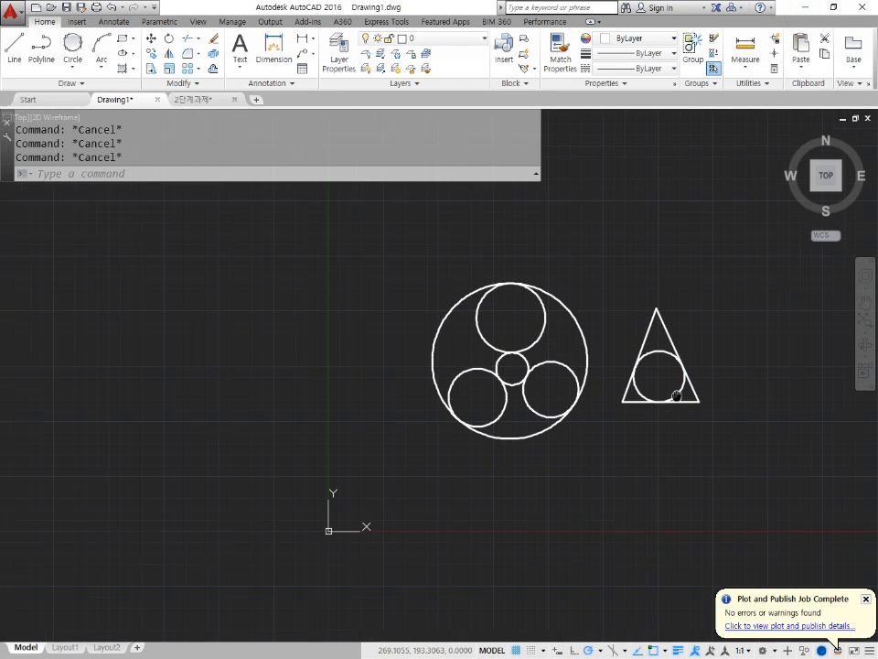
left_click(770, 442)
left_click(402, 274)
type("e")
key("Return")
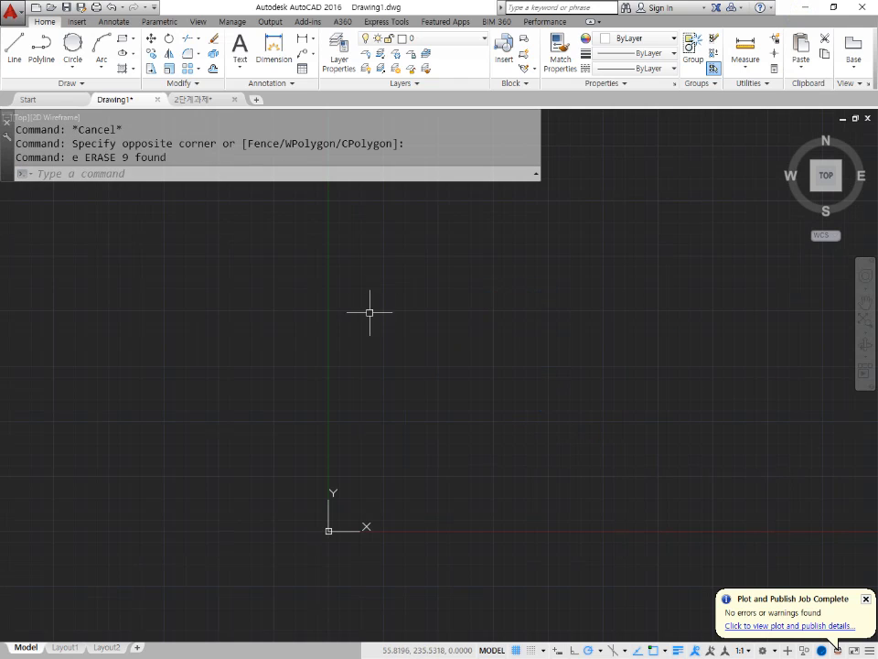
Draw a three-sided rectangular outline open on its left side, about 71 units wide and 76 units tall, with the Line command
type("l")
key("Return")
left_click(365, 296)
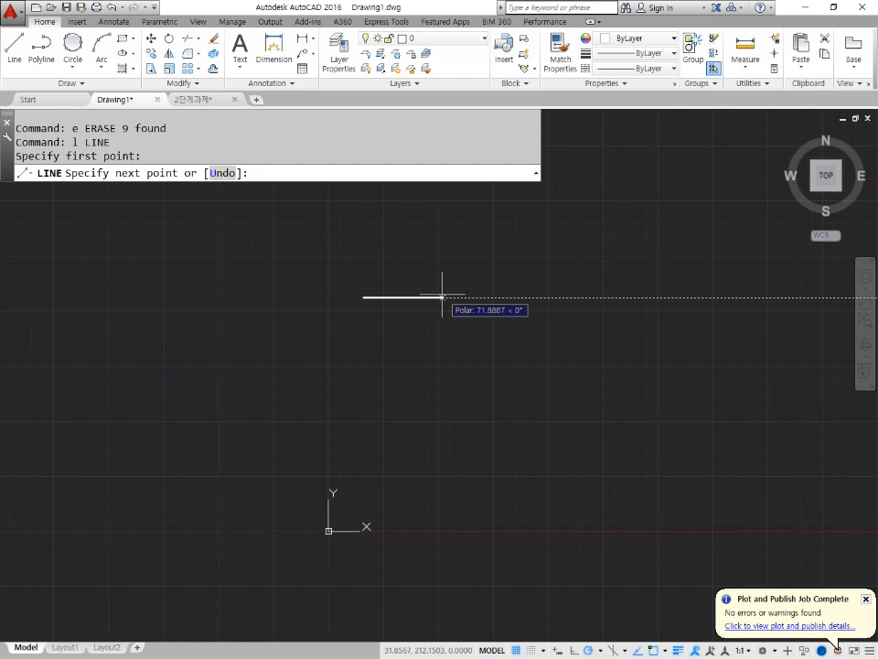
left_click(441, 298)
left_click(441, 382)
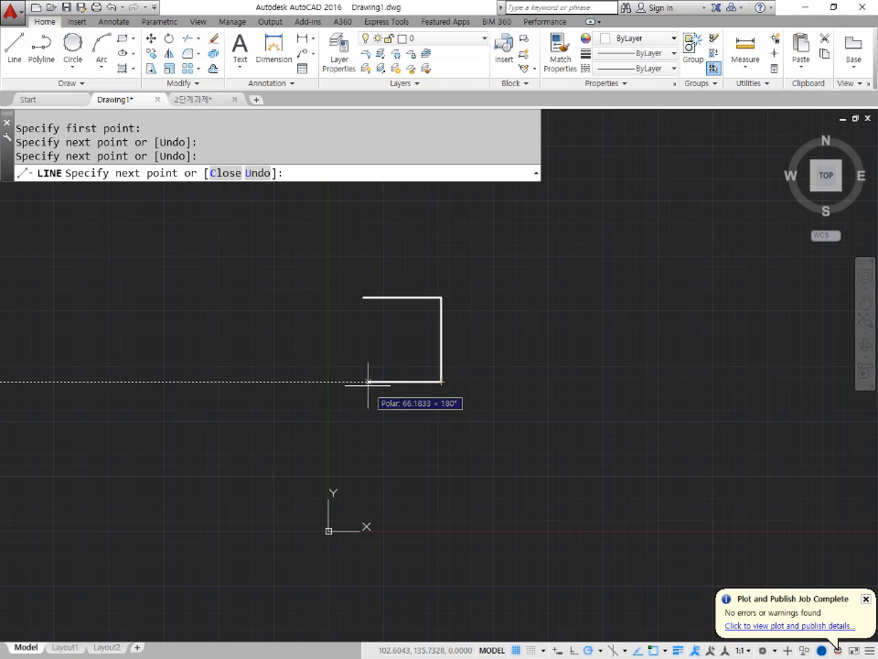
left_click(369, 381)
key("Return")
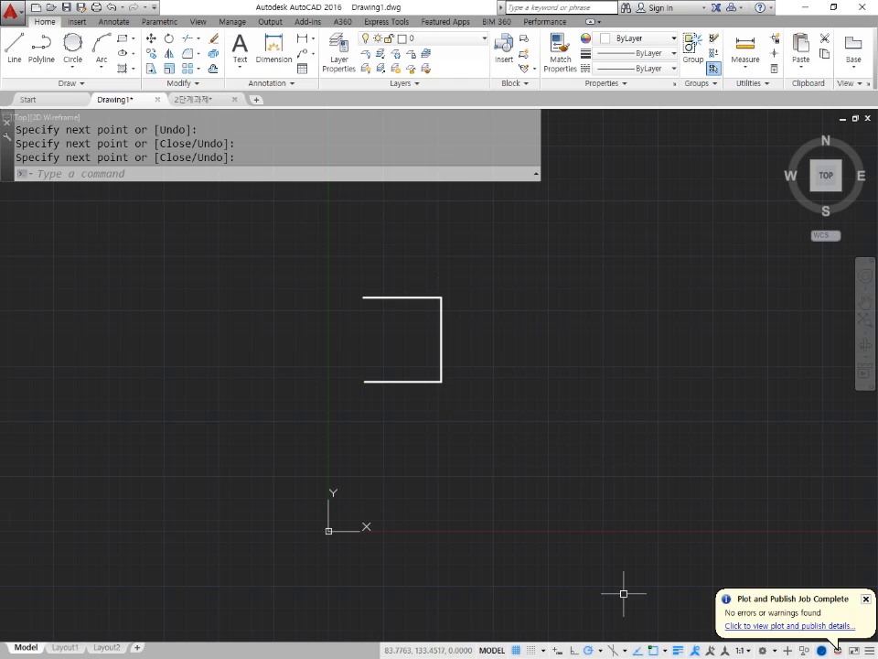
Draw a two-segment vertical line right of the open outline, starting above it and ending the segments level with its upper and lower corners
key("Return")
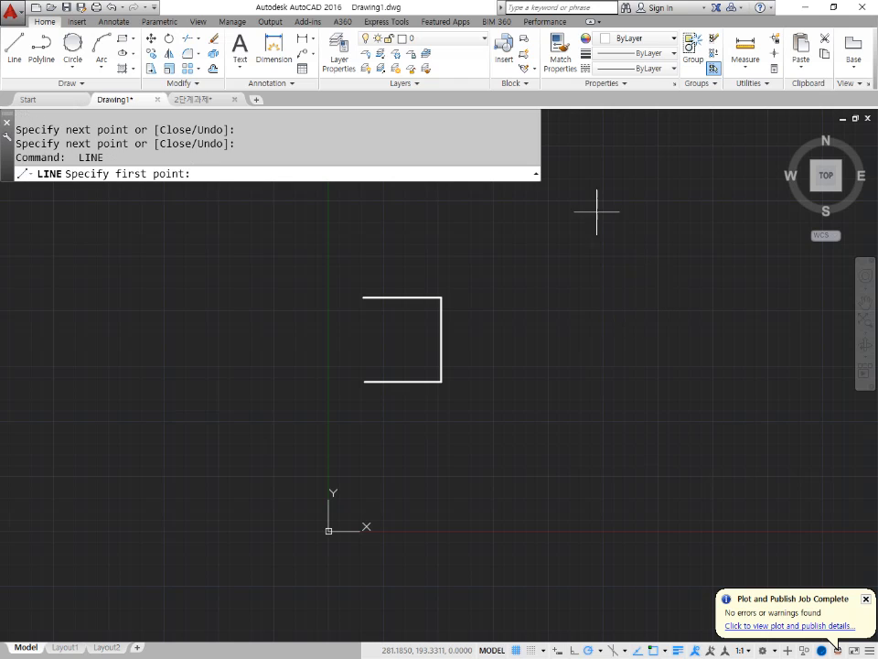
left_click(492, 202)
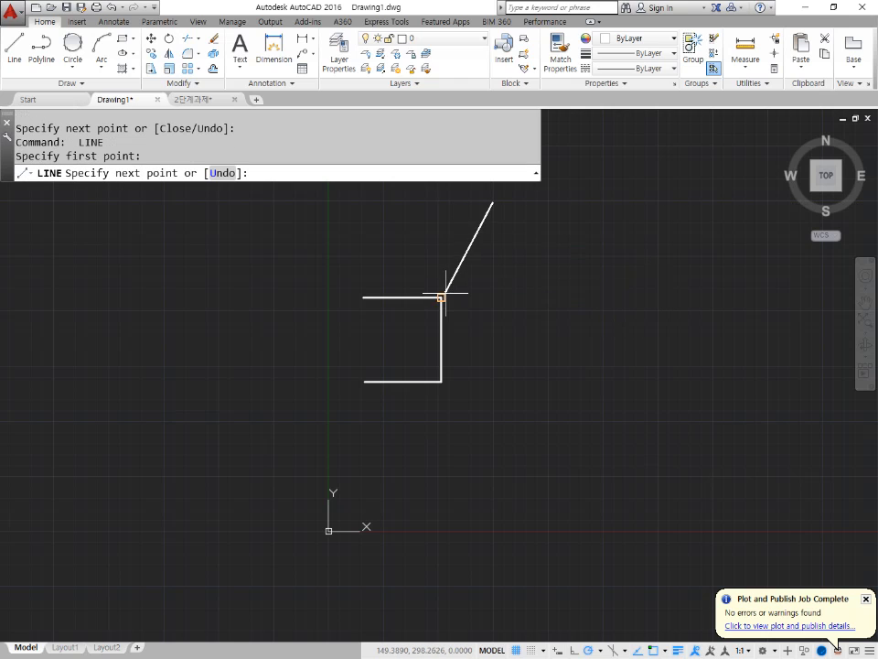
left_click(492, 298)
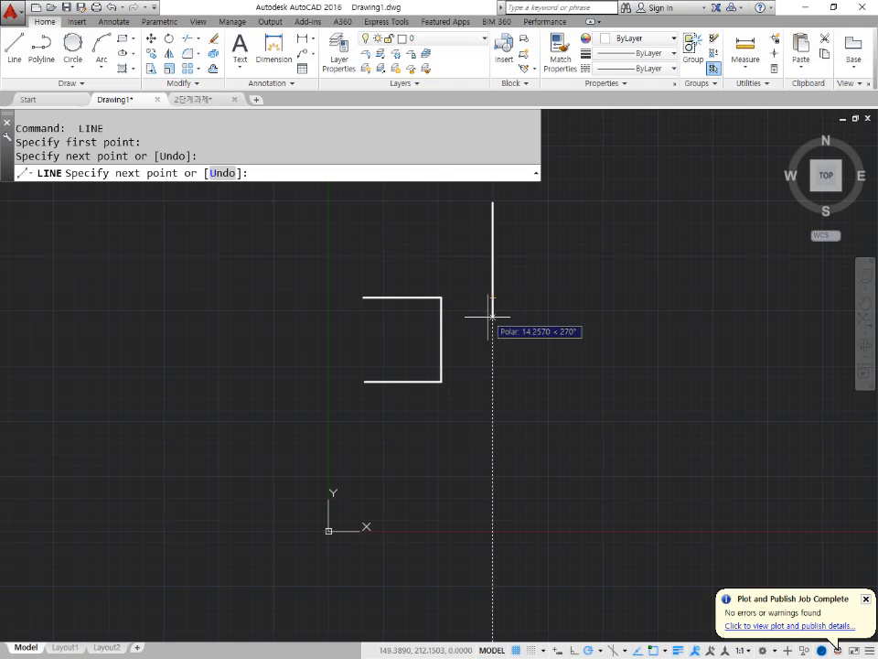
left_click(492, 381)
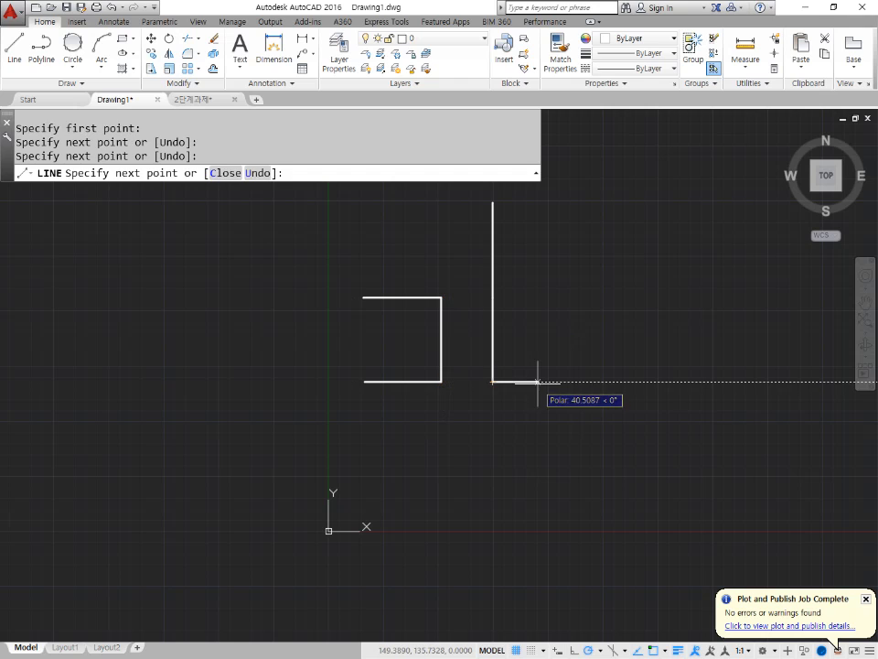
key("Return")
Erase the two vertical line segments to the right of the open outline
left_click(529, 406)
left_click(472, 238)
type("e")
key("Return")
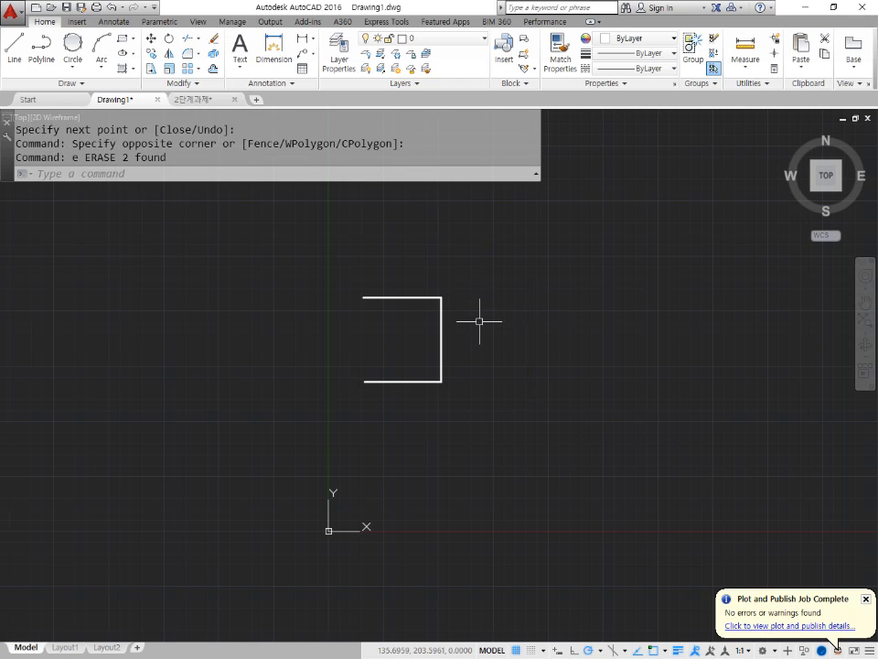
Start a line right of the open outline, tracking its first point level with the outline's upper-right corner
type("l")
key("Return")
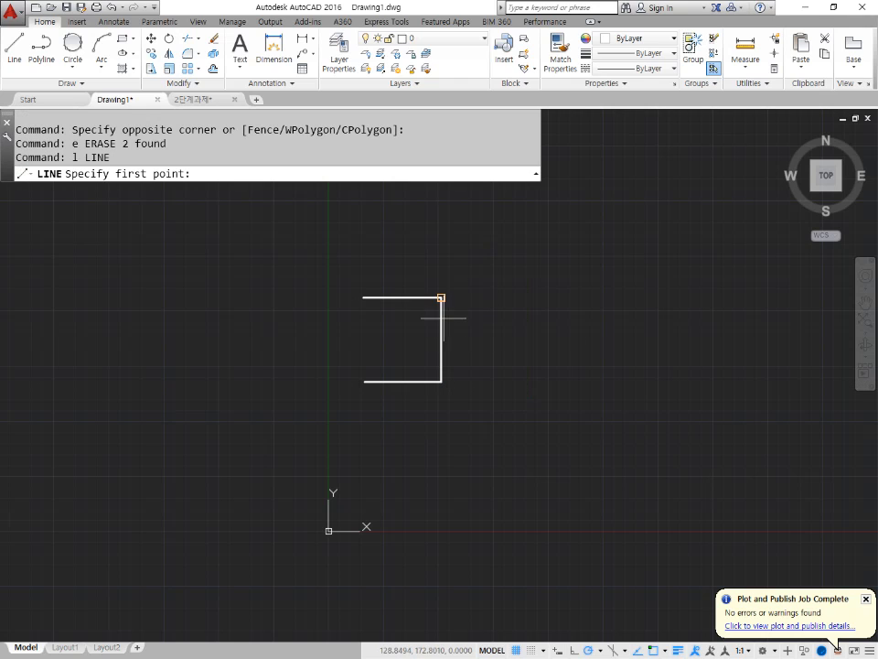
left_click(492, 298)
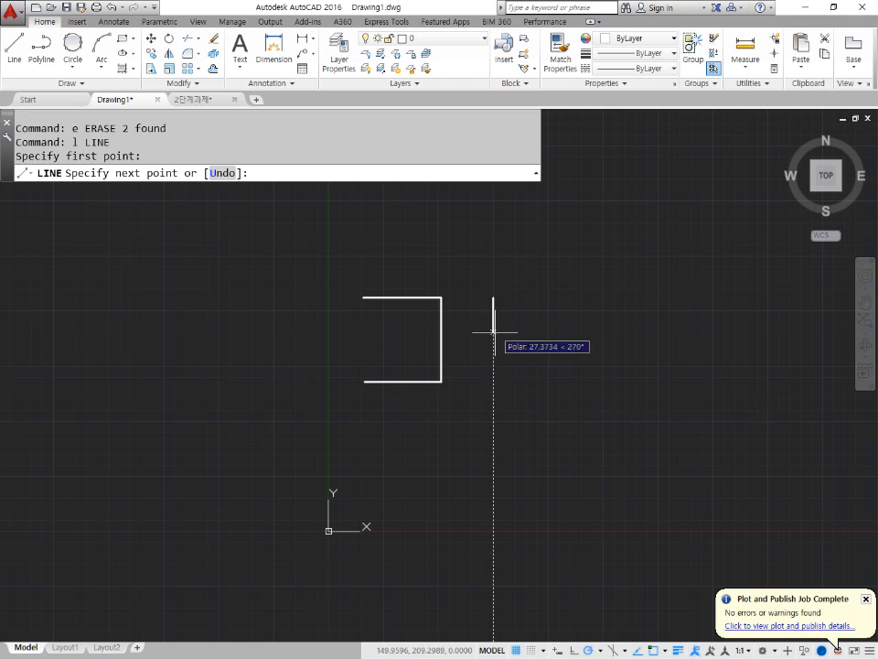
Finish the vertical line beside the open rectangular shape, ending it level with the shape's lower edge
left_click(492, 381)
key("Return")
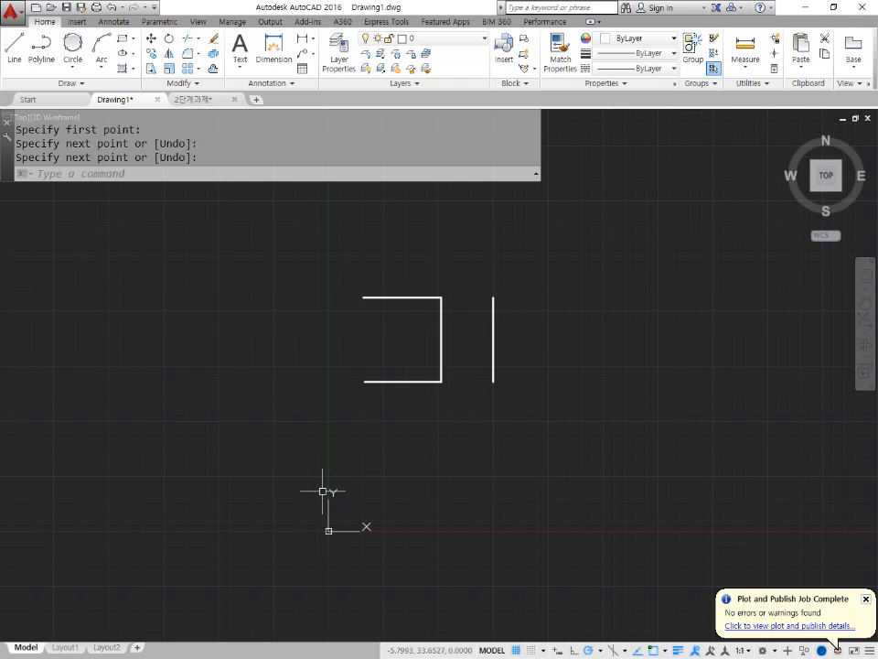
key("Escape")
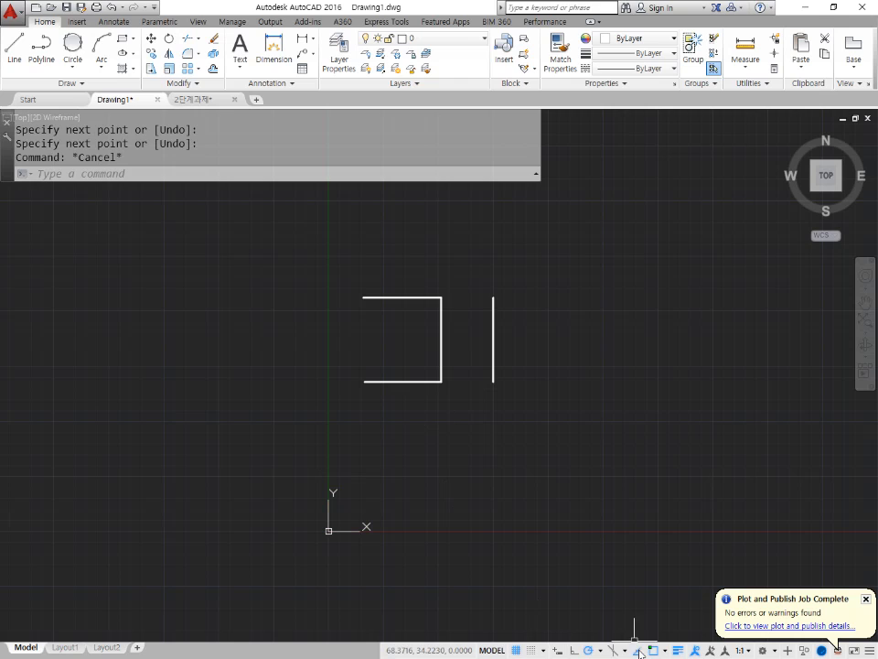
Turn off object snap tracking and erase the vertical line beside the open rectangular shape
left_click(638, 649)
left_click(525, 384)
left_click(470, 326)
type("e")
key("Return")
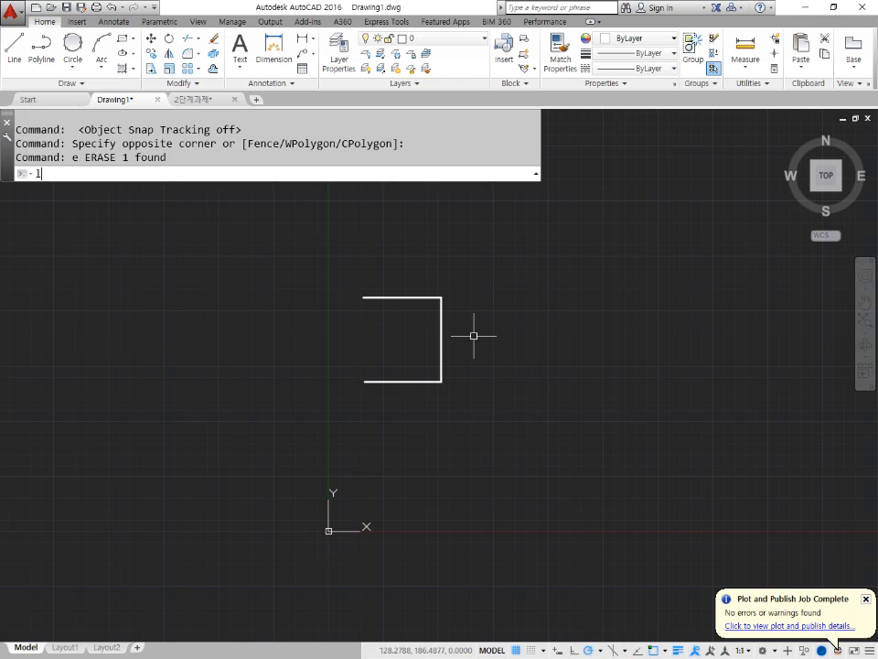
Start a line without object snap tracking, cancel it, and turn object snap tracking back on
type("l")
key("Return")
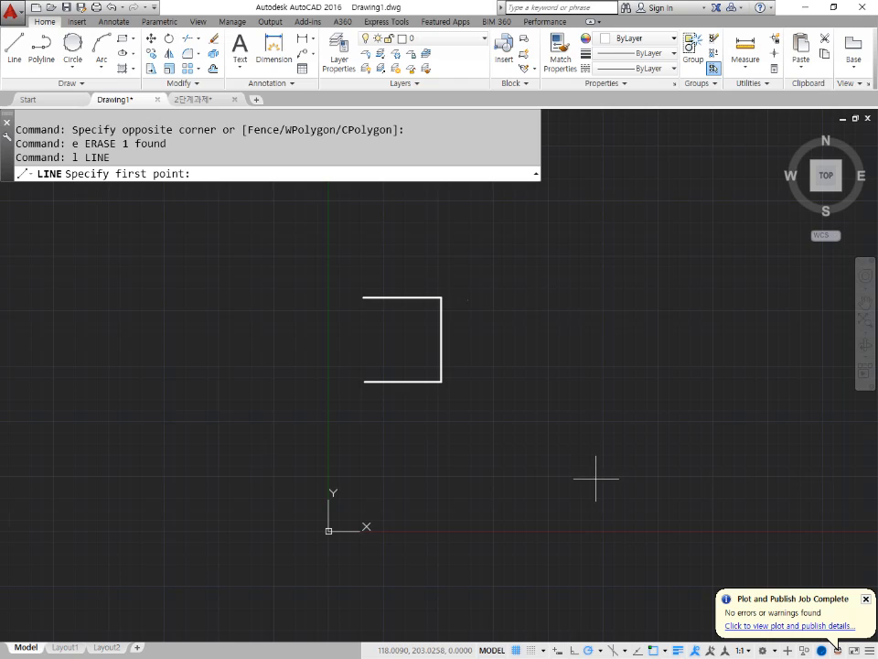
key("Escape")
left_click(623, 650)
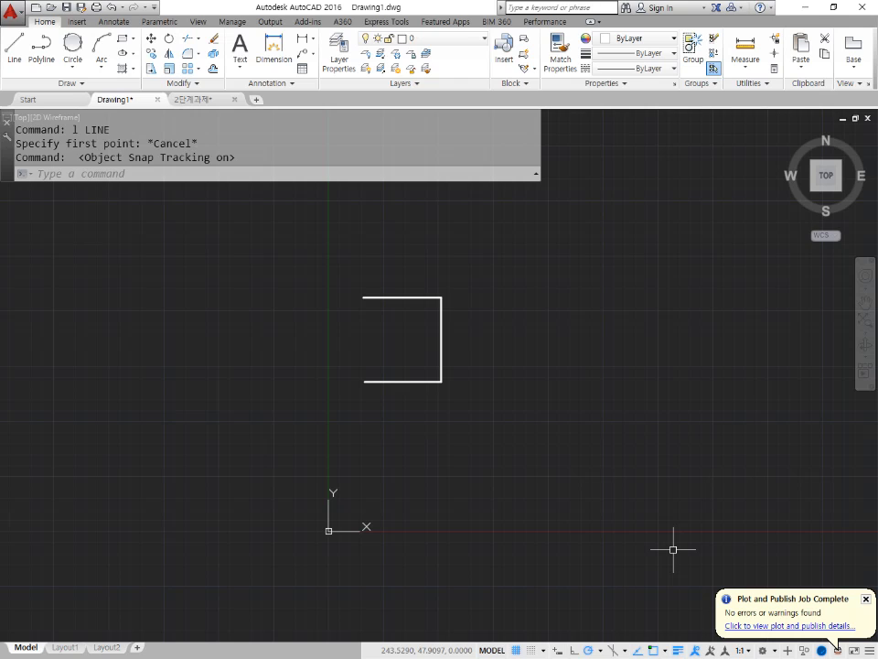
key("Escape")
type("snap")
key("Return")
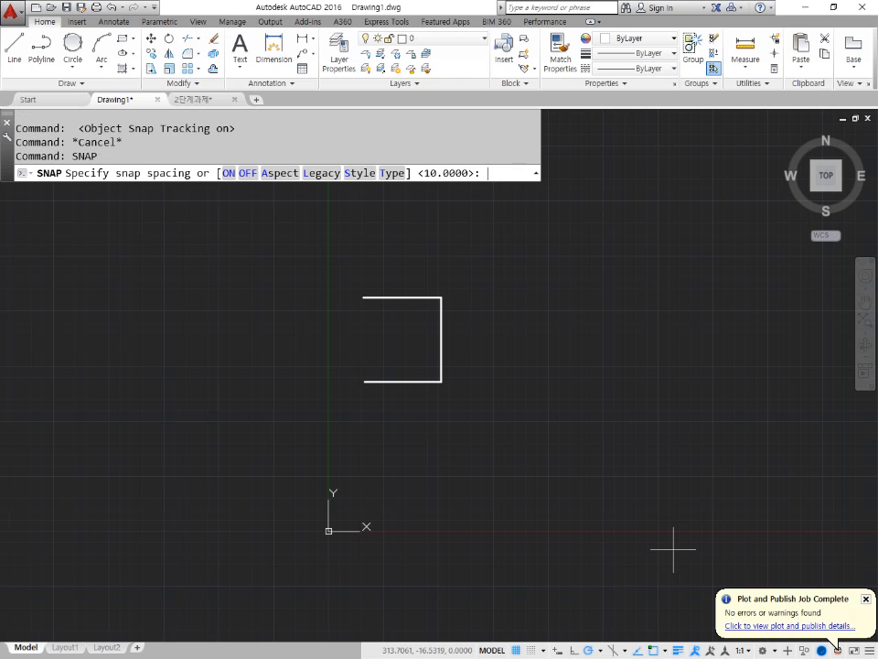
key("Escape")
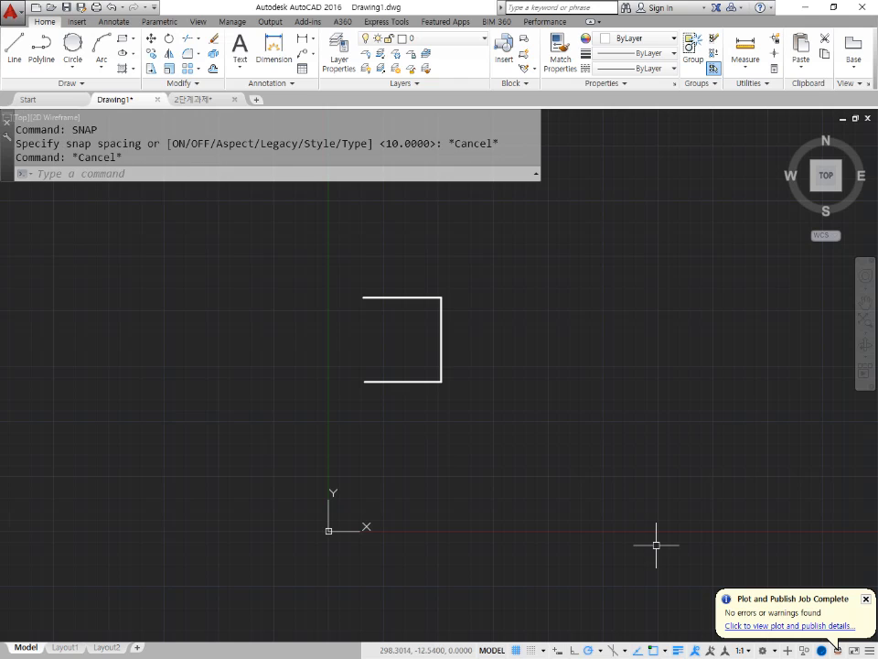
Review the object snap modes and tracking option in Drafting Settings with OSNAP, and close without changes
type("osnap")
key("Return")
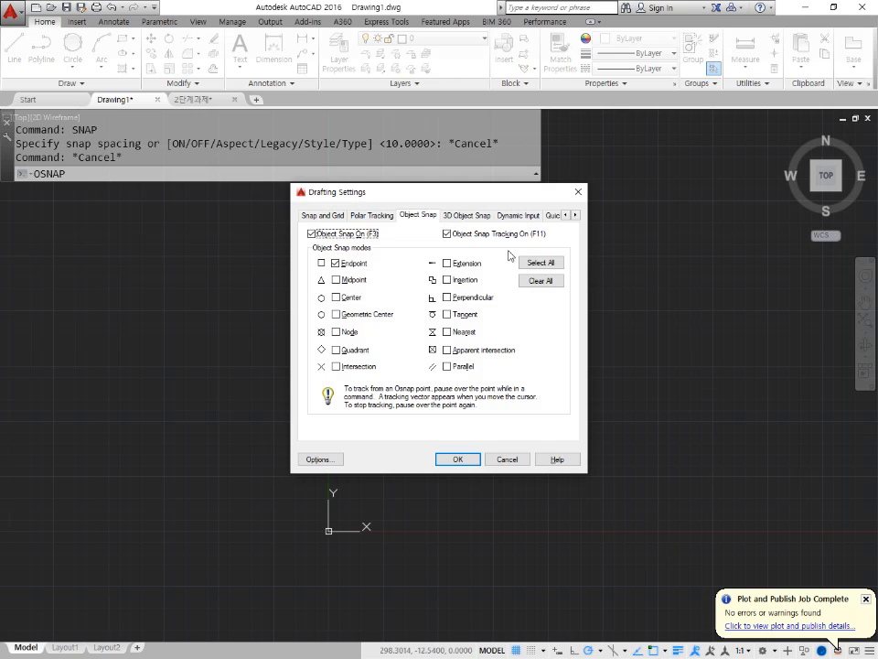
left_click_drag(522, 194, 711, 186)
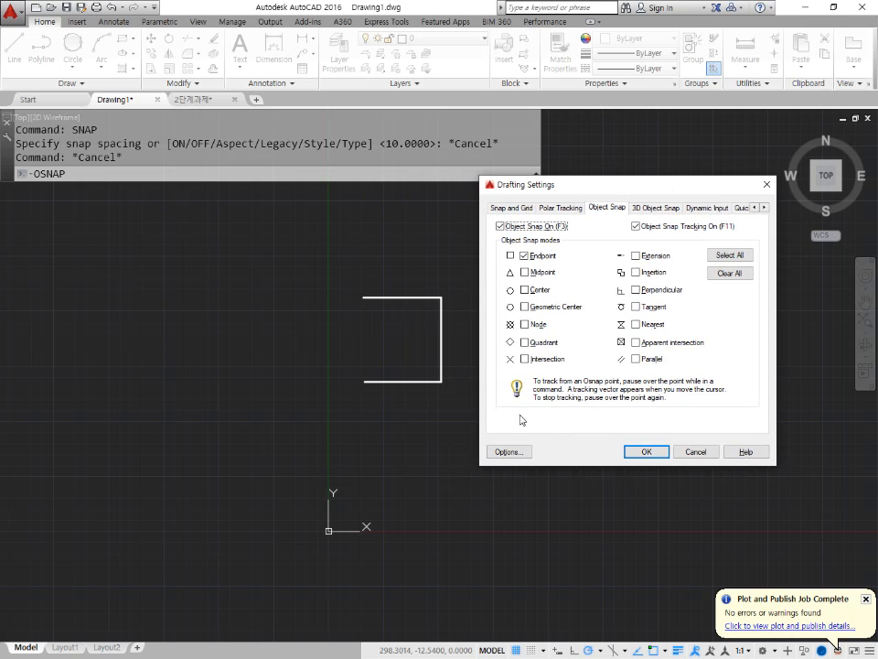
key("Escape")
key("Escape")
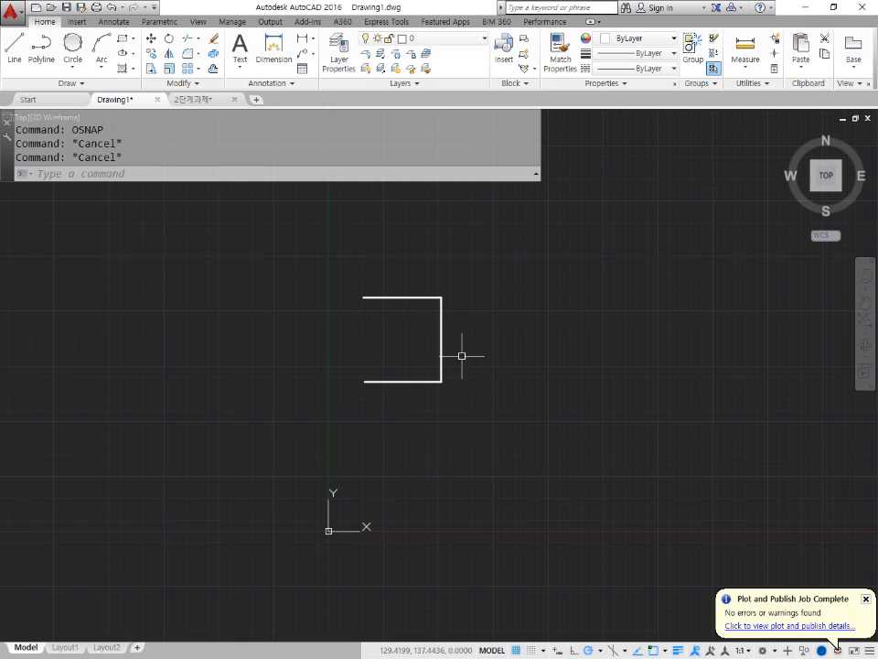
Draw a closed rectangle of lines about 50 by 76 units beside the open shape, tracking its corners to match its height
scroll(462, 355, "up", 4)
middle_click_drag(454, 344, 414, 398)
type("l")
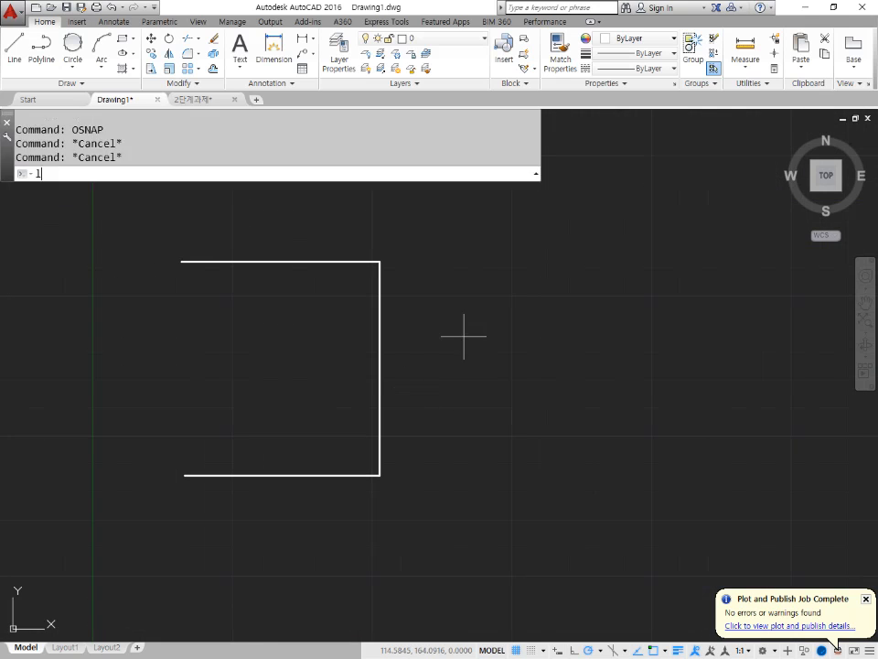
key("Return")
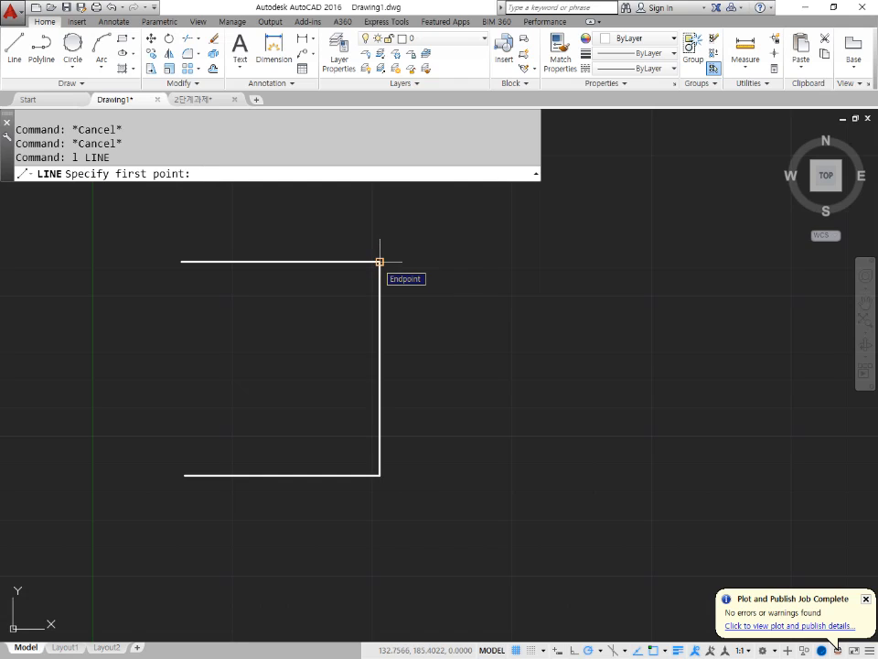
left_click(512, 262)
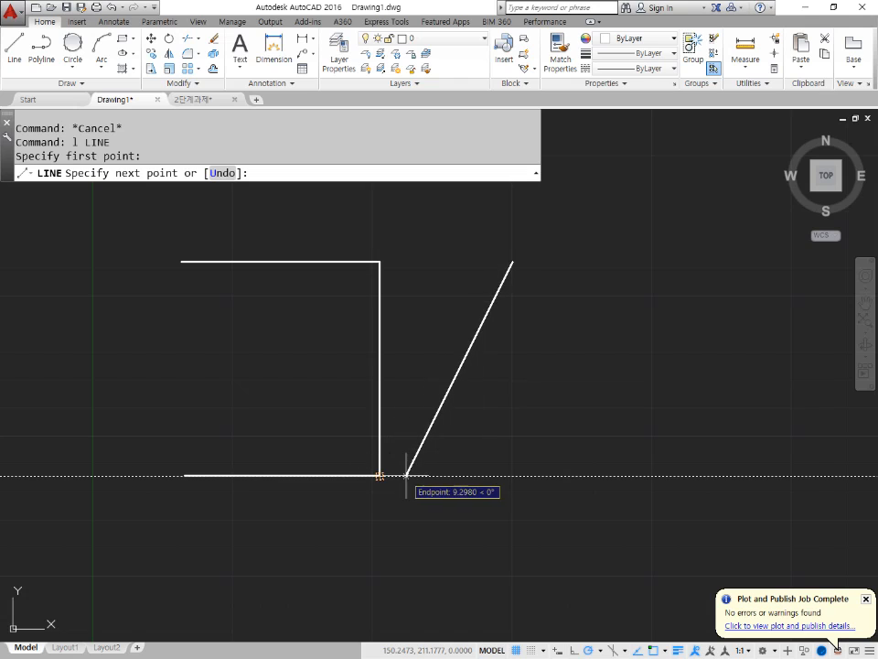
left_click(512, 476)
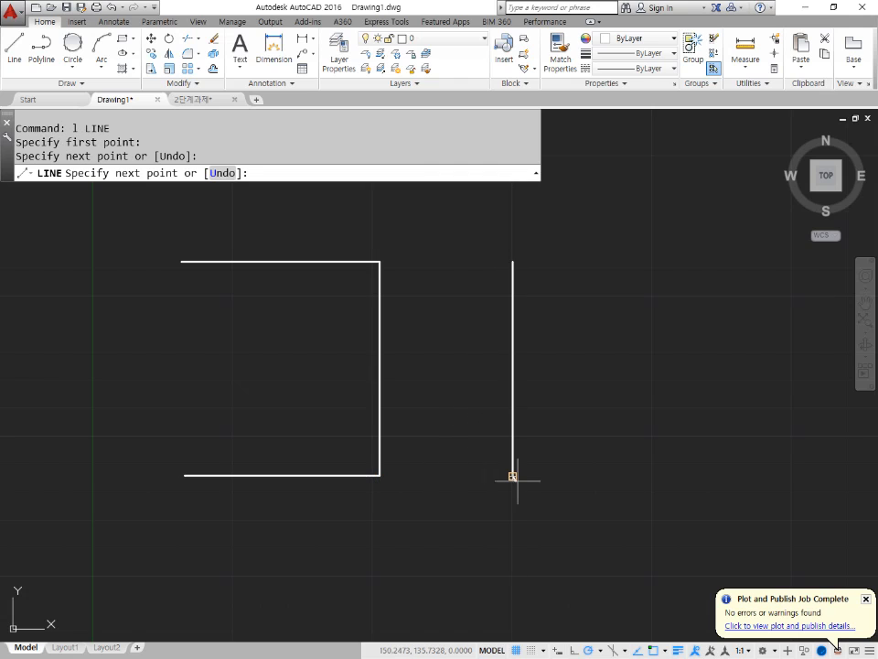
left_click(653, 475)
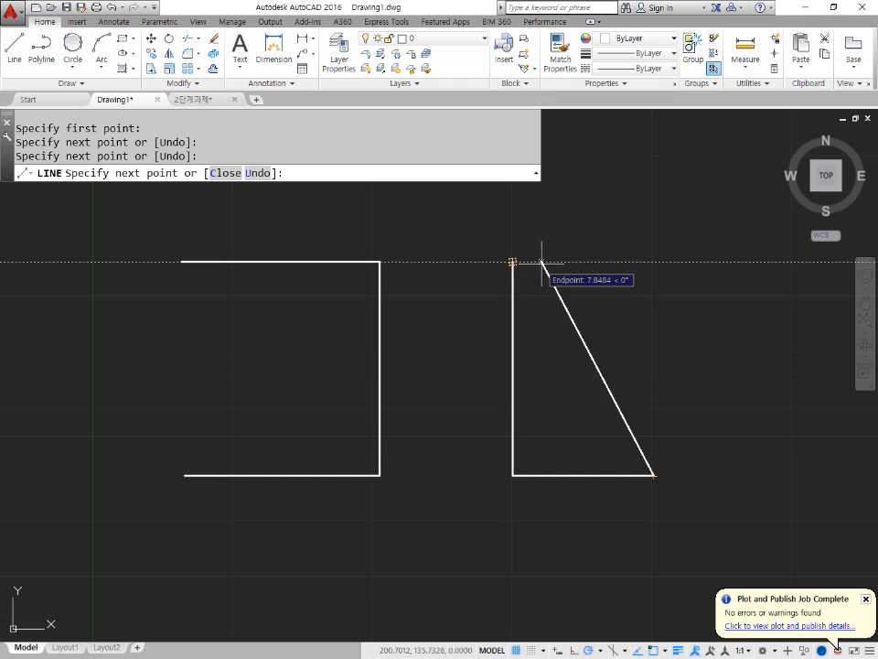
left_click(654, 262)
left_click(512, 263)
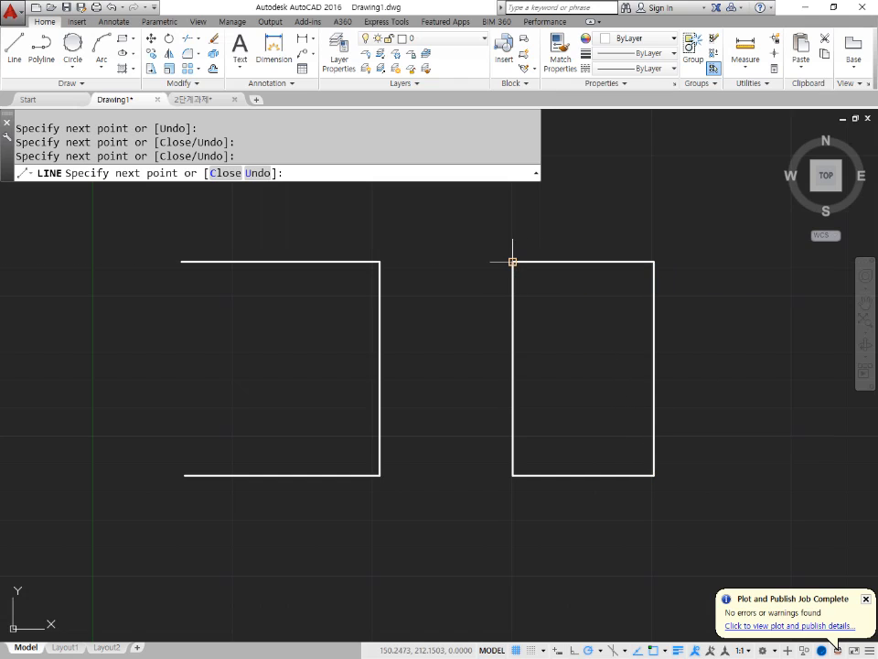
key("Return")
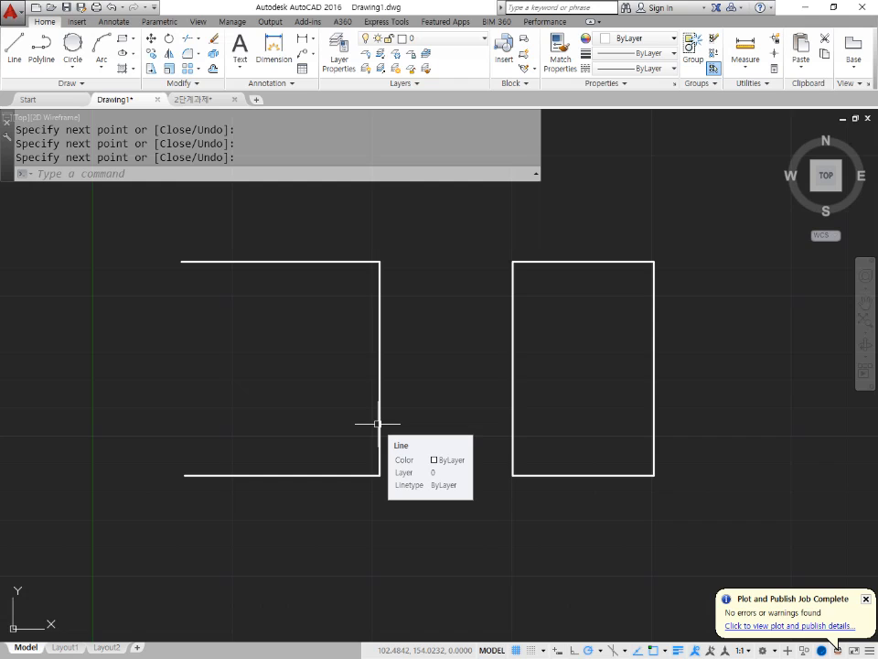
key("Escape")
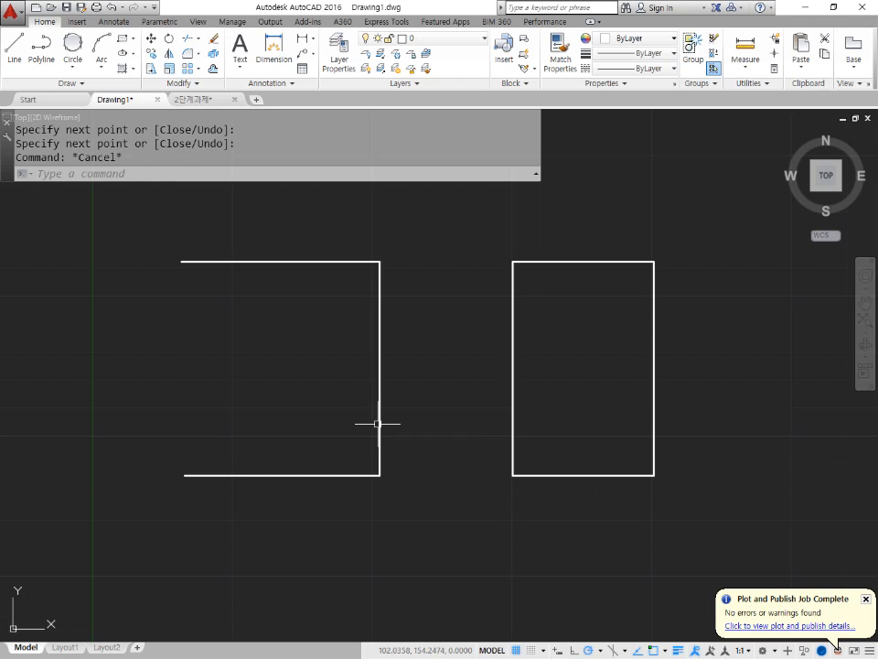
Review the object snap settings and the quick list of available object snap modes
middle_click_drag(367, 414, 127, 407)
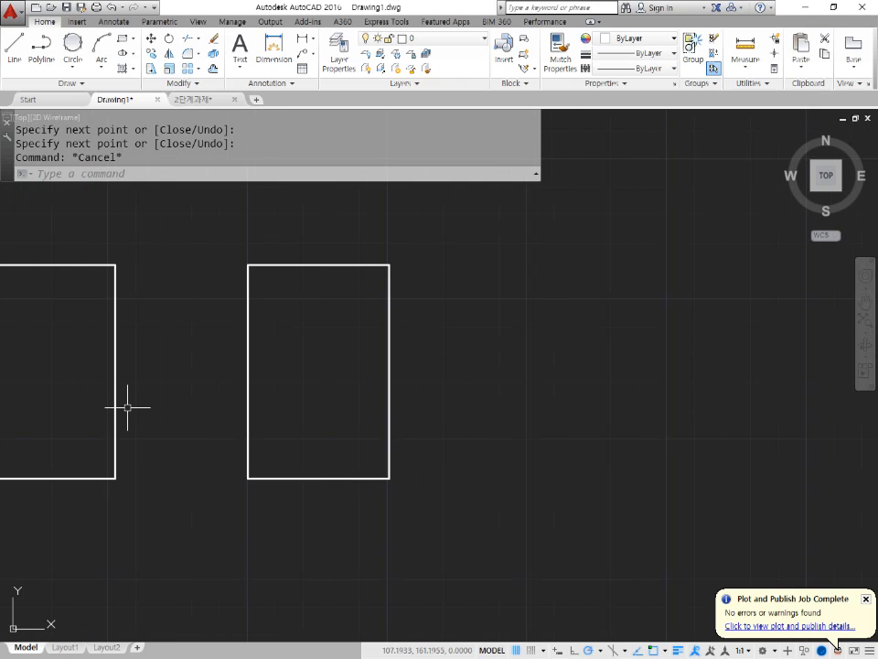
type("osnap")
key("Return")
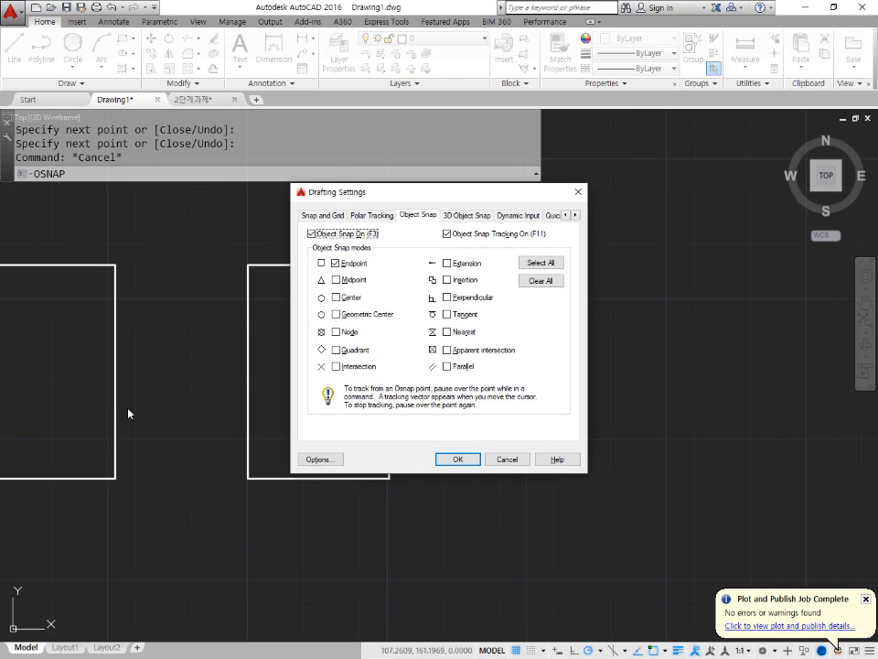
key("Escape")
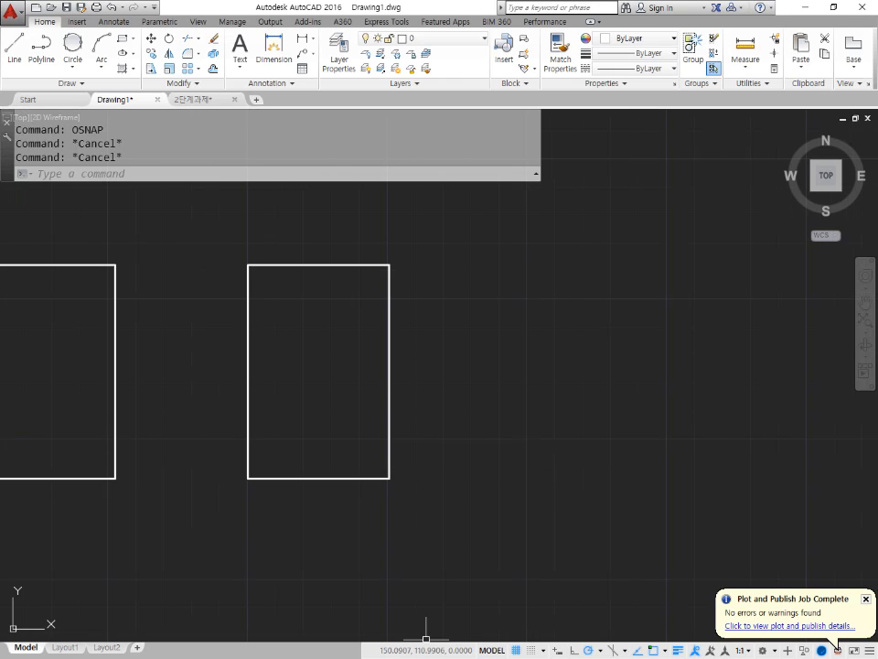
left_click(666, 650)
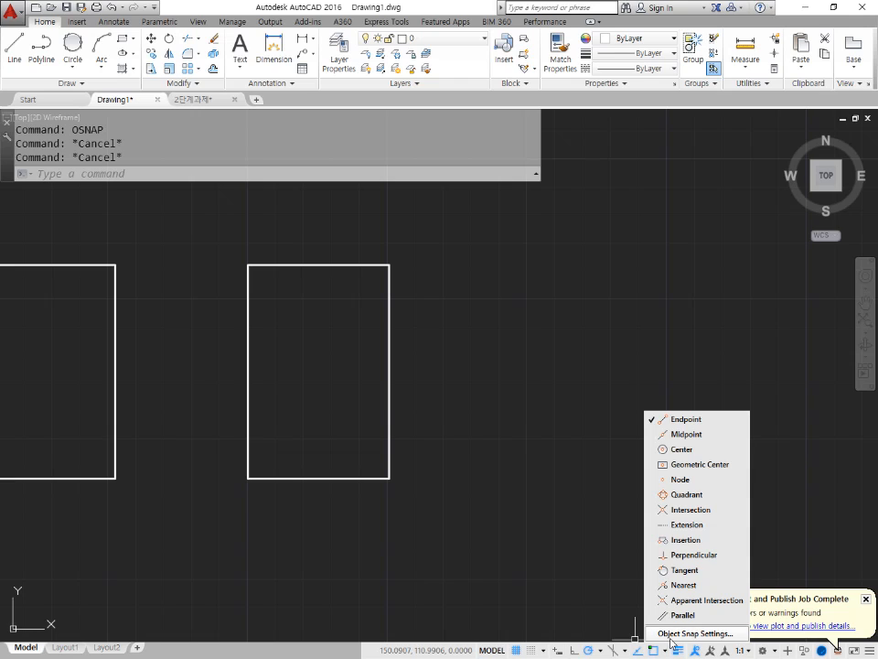
key("Escape")
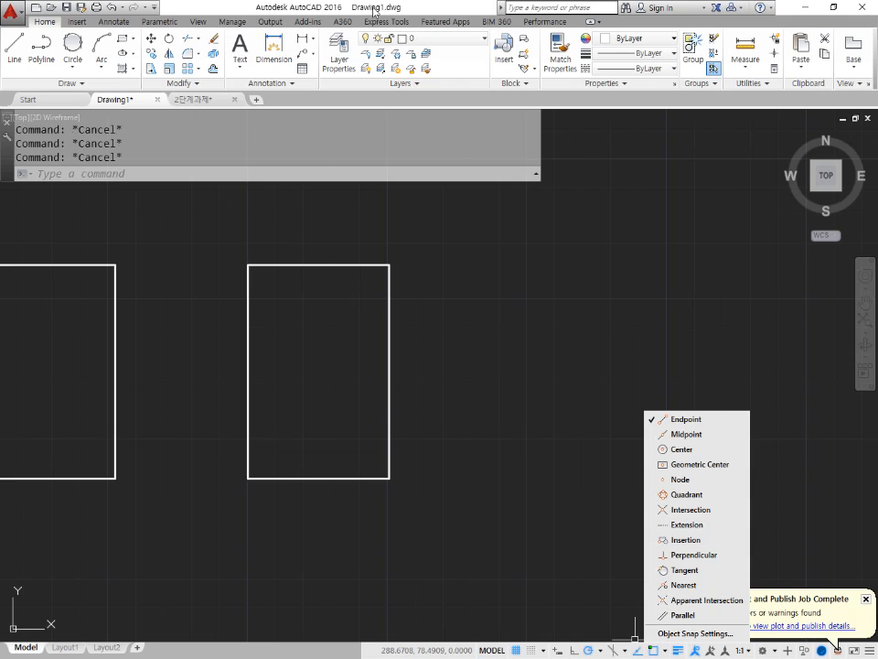
Try selecting all and clearing all object snap modes in Drafting Settings from a reduced window, and discard the changes
double_click(376, 6)
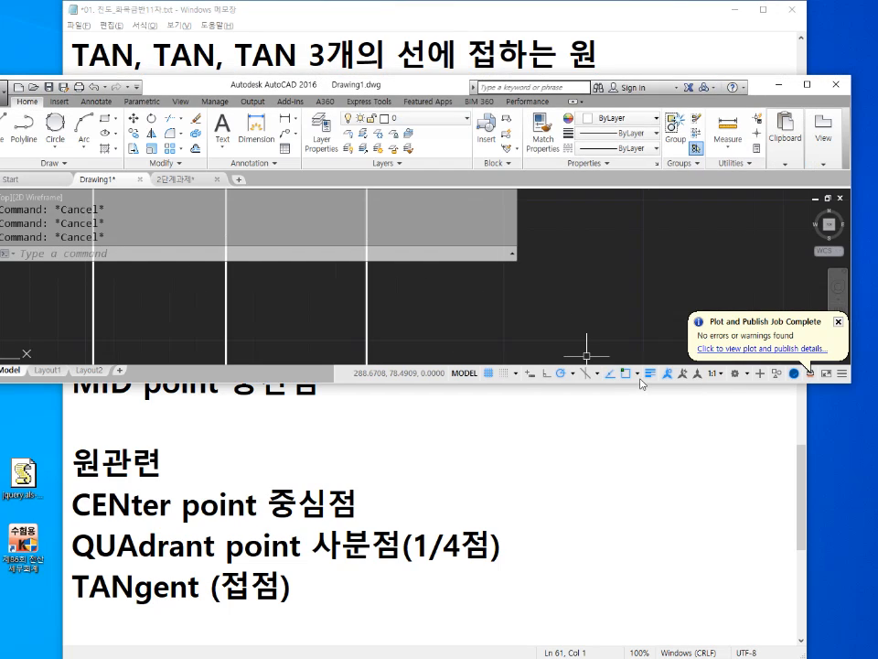
left_click(635, 373)
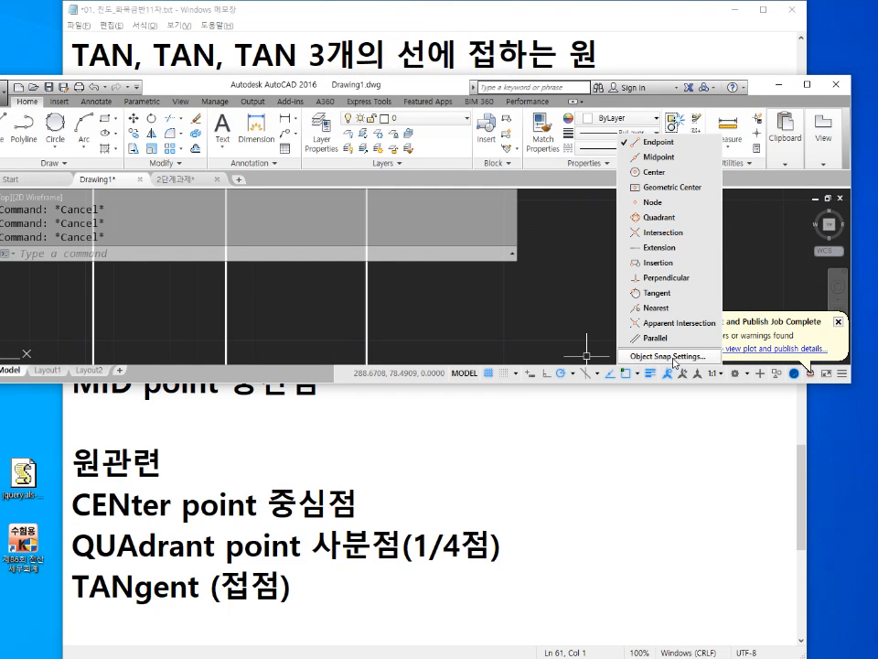
left_click(674, 356)
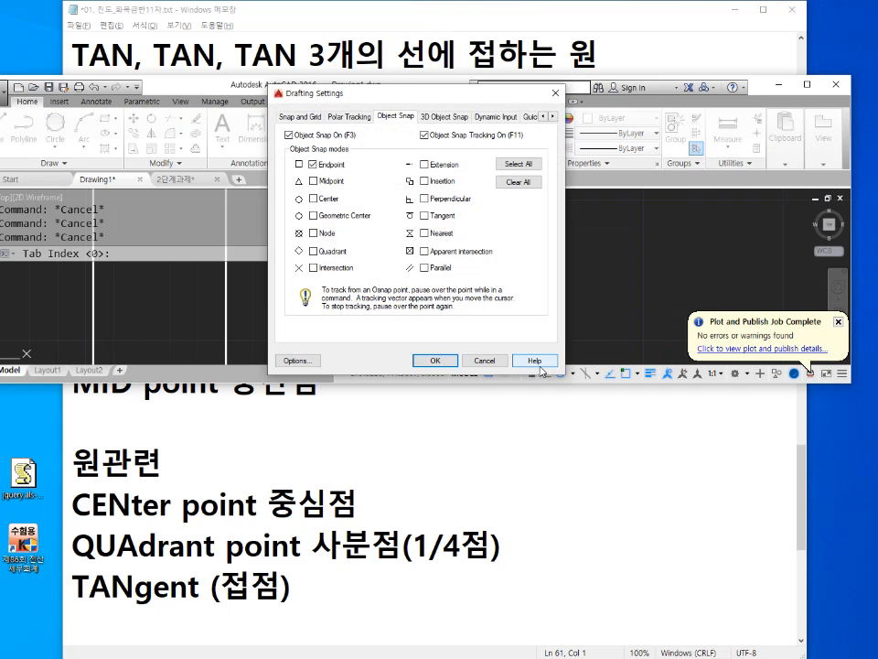
left_click(518, 164)
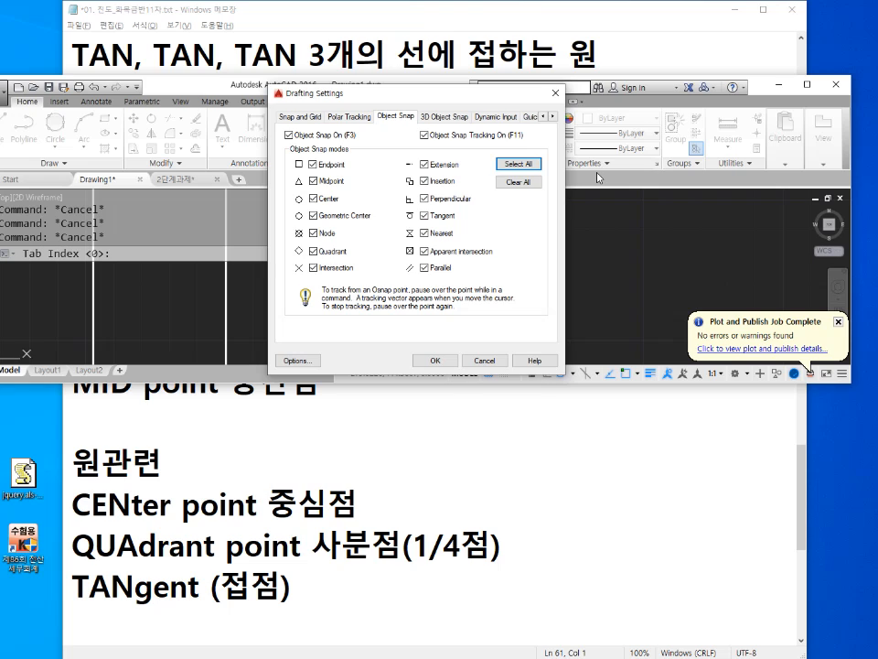
left_click(512, 184)
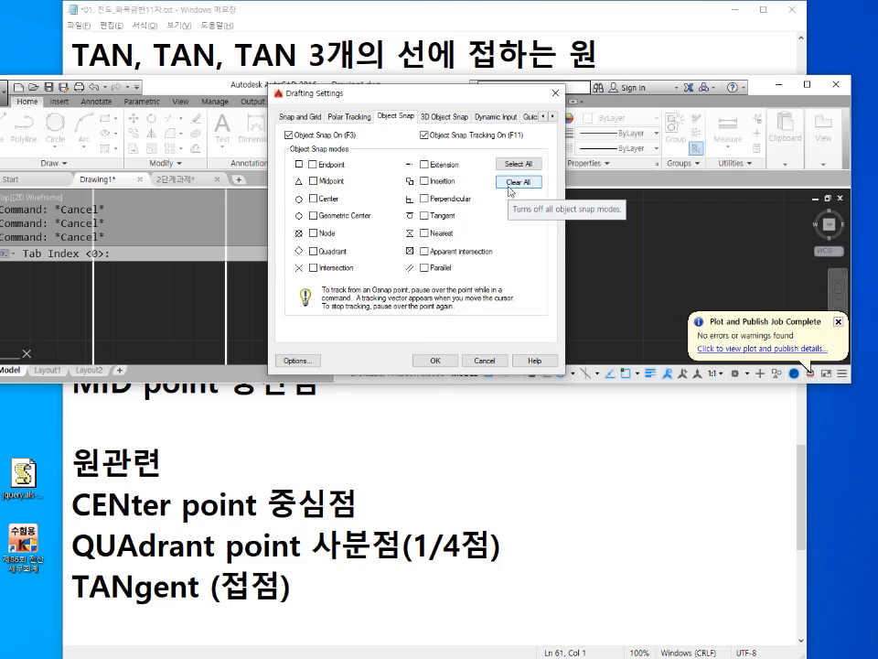
key("Escape")
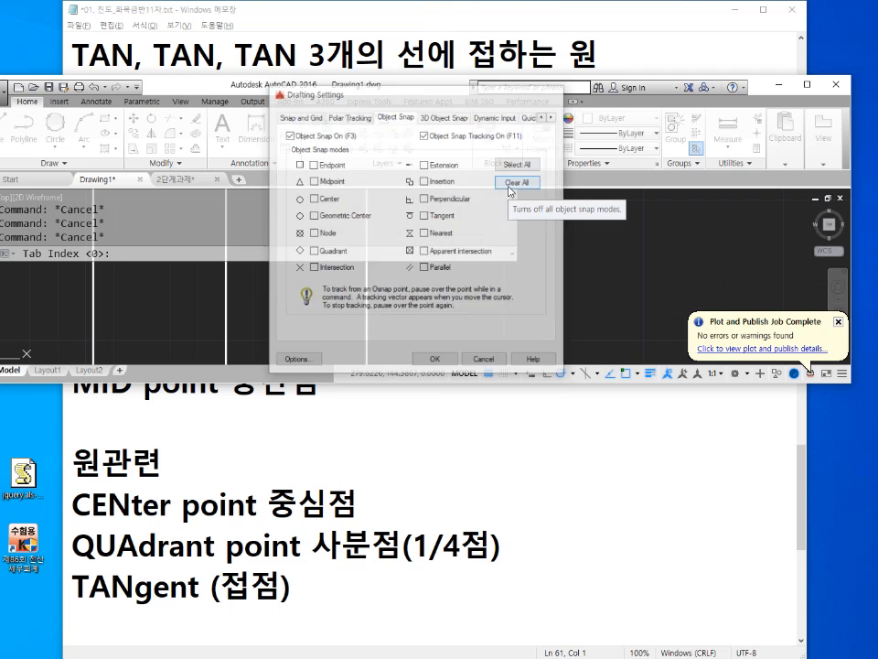
Switch to the Notepad lecture notes and read the list of object snap points for lines, circles and other cases
left_click(639, 374)
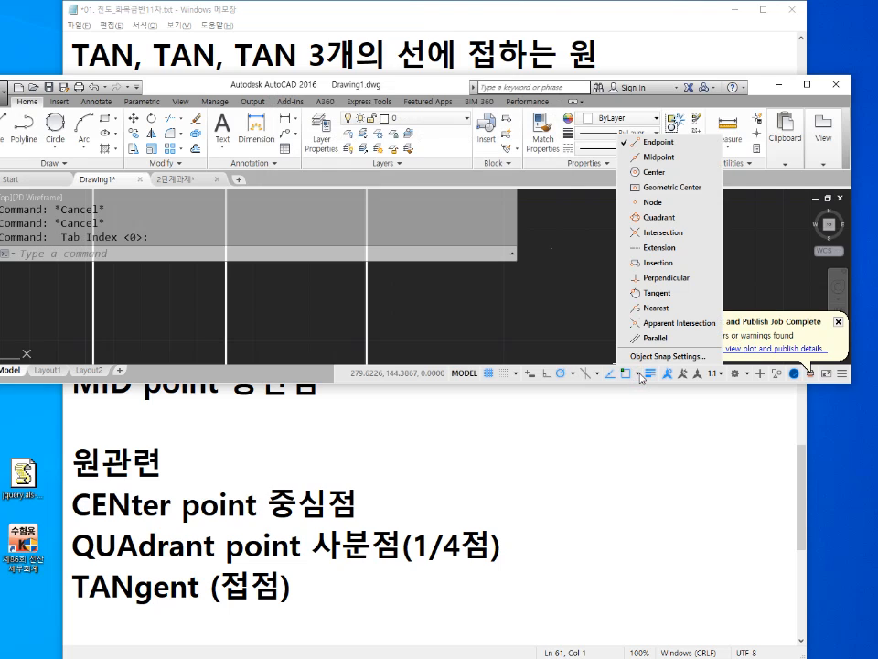
left_click(458, 444)
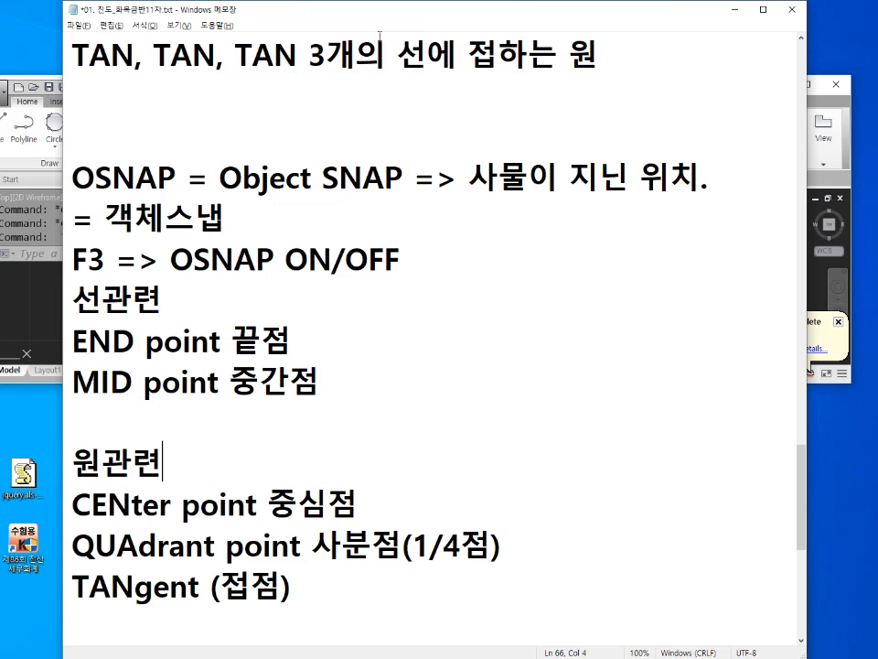
scroll(380, 36, "down", 2)
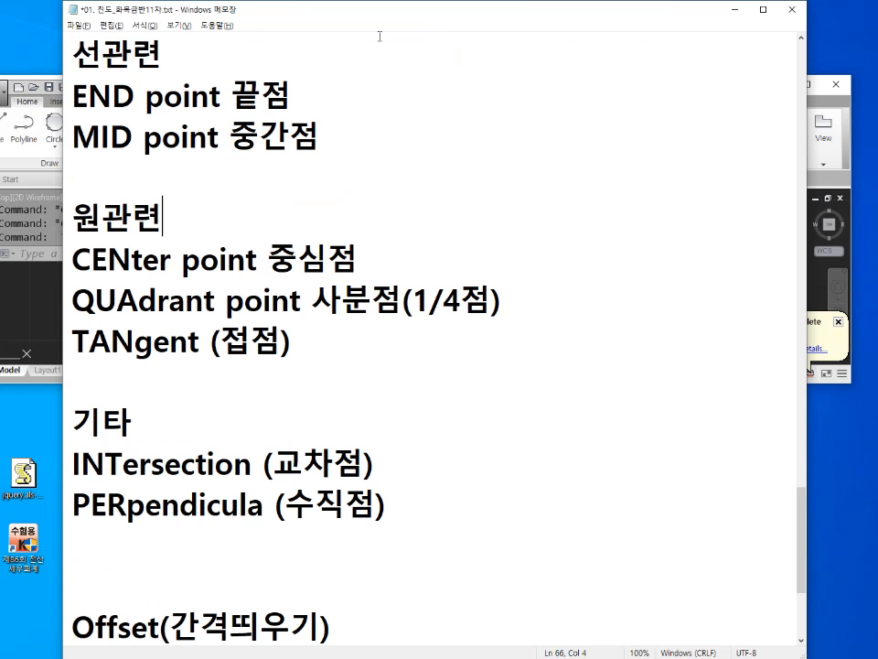
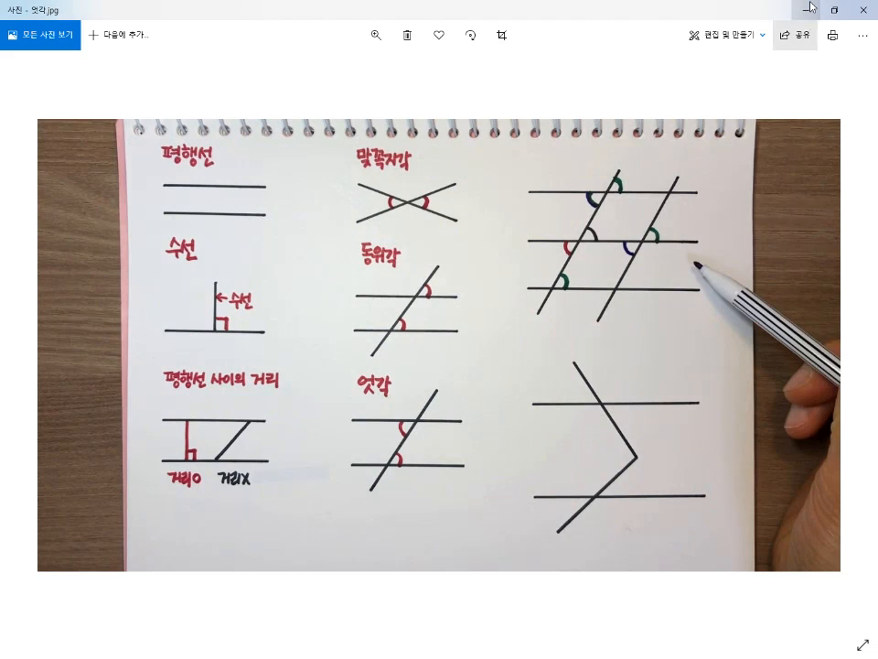
Minimize the 엇각.jpg photo and put the text cursor at the end of the END point line in the Notepad notes
left_click(805, 9)
scroll(367, 495, "up", 1)
scroll(370, 439, "down", 1)
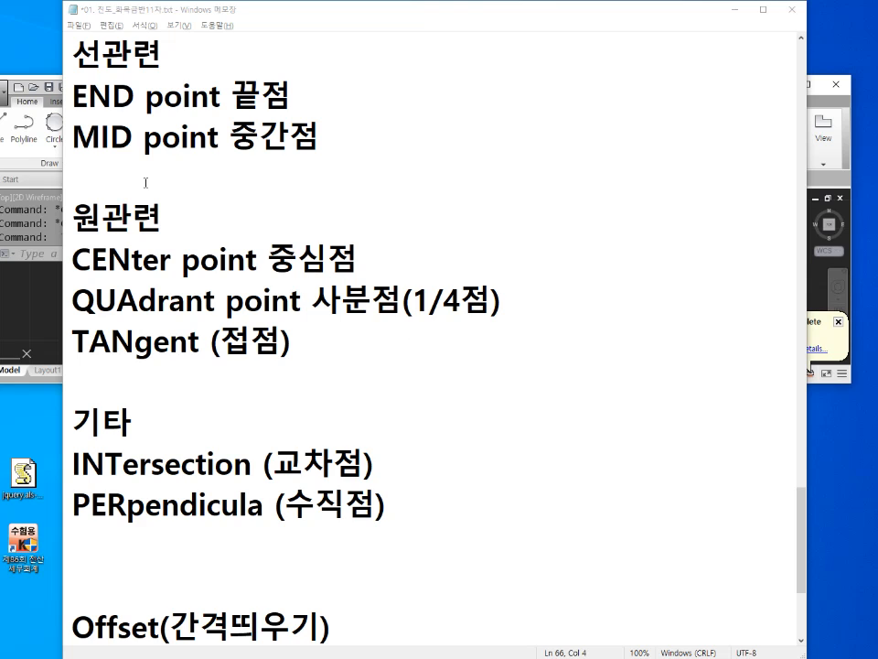
right_click(110, 168)
left_click(182, 99)
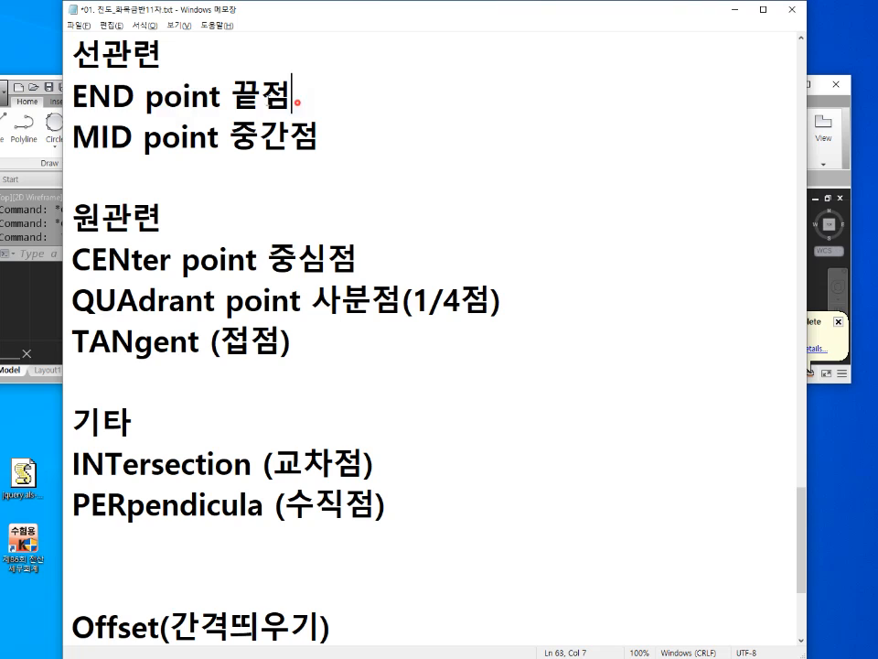
Highlight the END point line in the notes, switch back to AutoCAD and maximize its window to show both outlines
left_click_drag(294, 96, 57, 93)
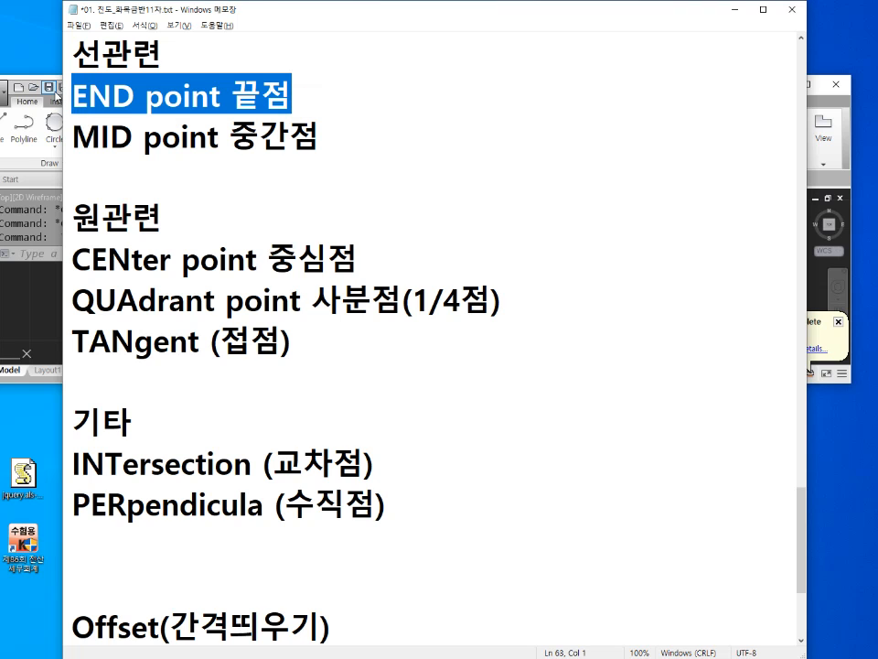
left_click(34, 310)
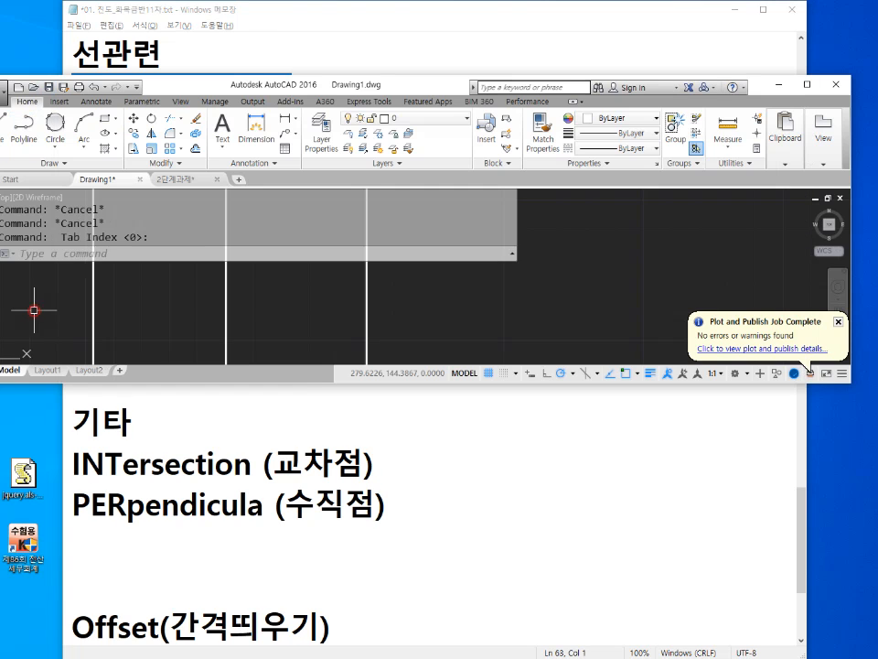
left_click(807, 85)
scroll(527, 316, "down", 2)
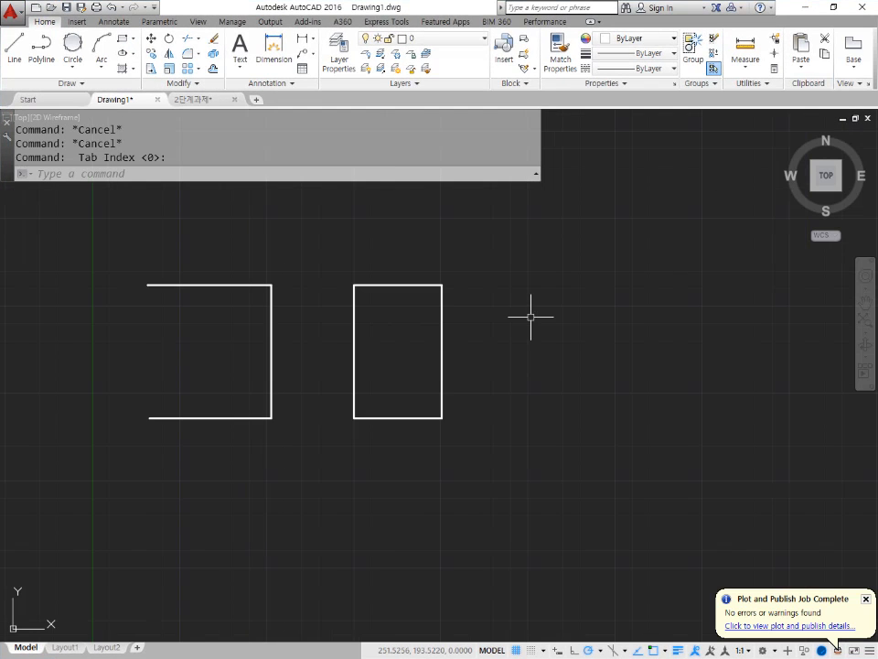
Turn on ortho mode and start a line at the midpoint of the closed rectangle's right side using a one-time Midpoint snap
type("l")
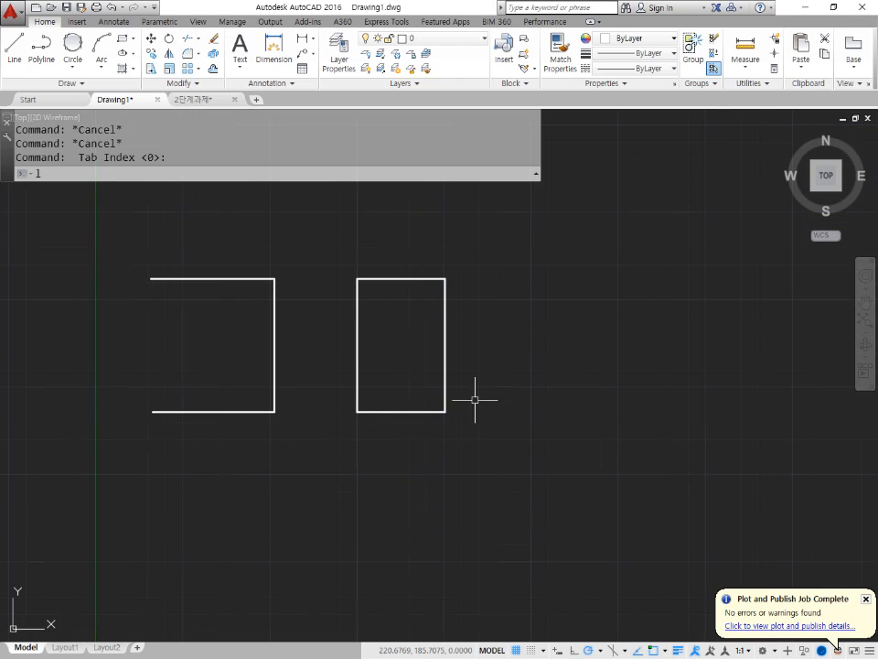
key("Return")
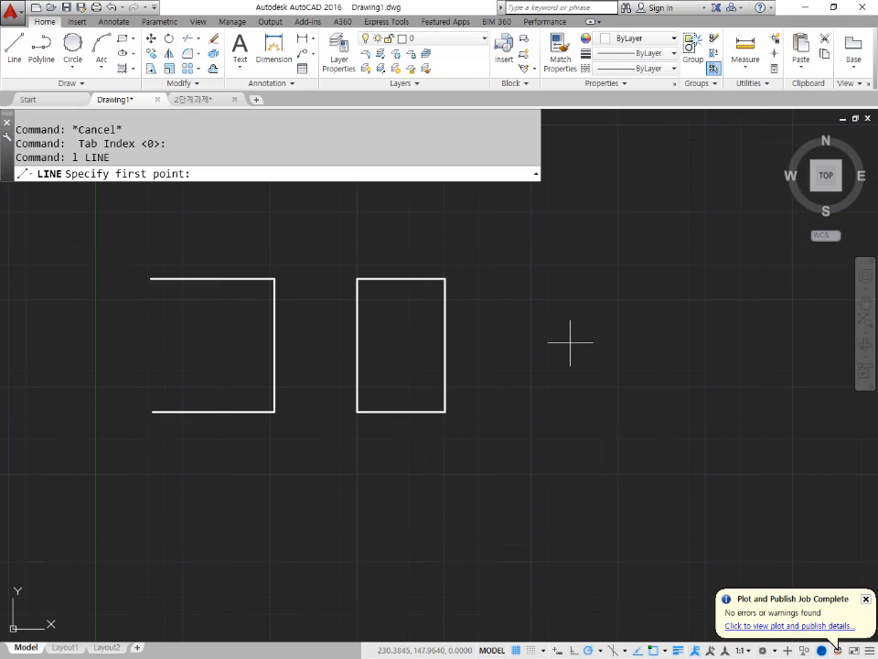
left_click(667, 651)
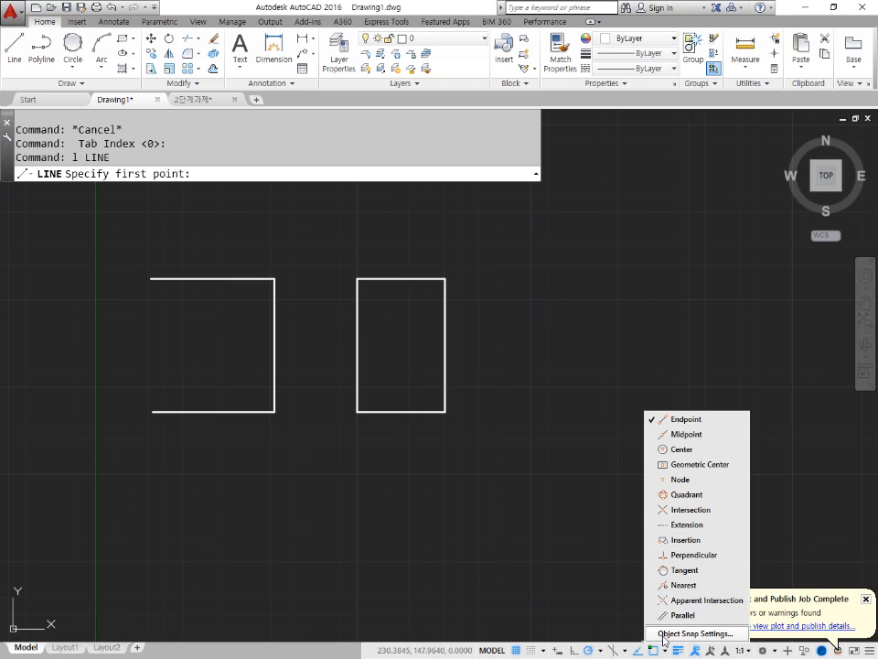
left_click(472, 366)
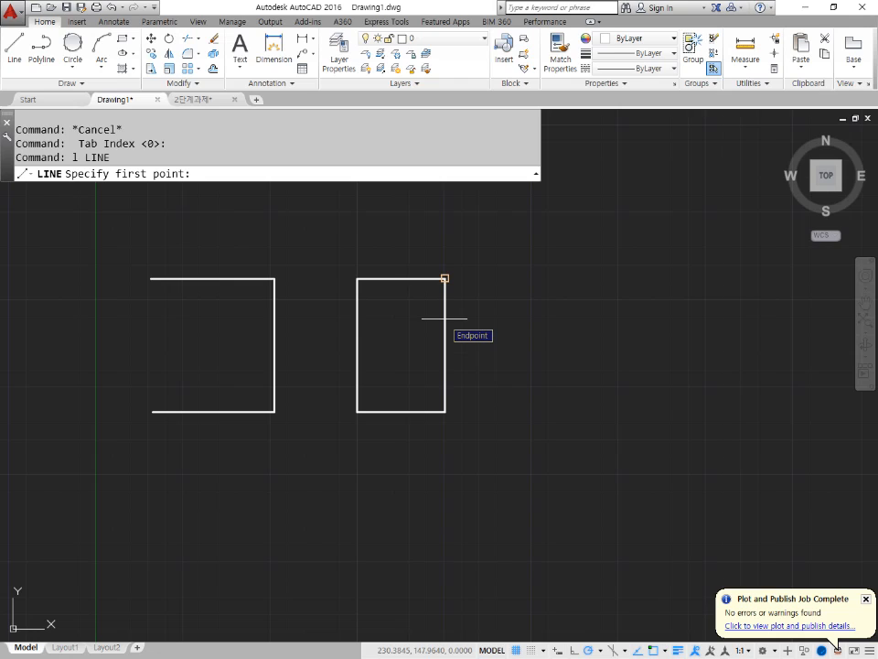
key("F8")
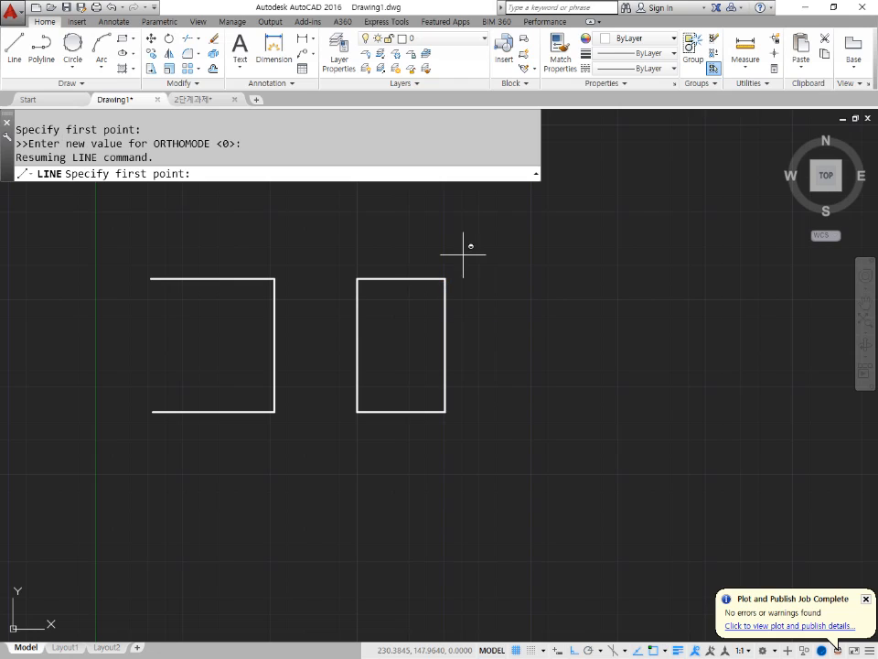
right_click(563, 193, "shift")
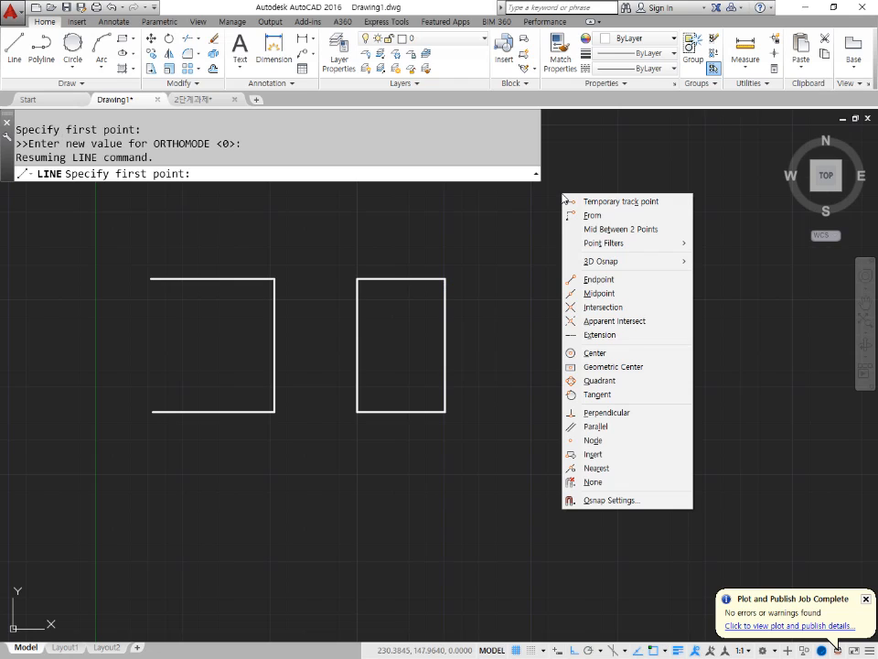
left_click(637, 294)
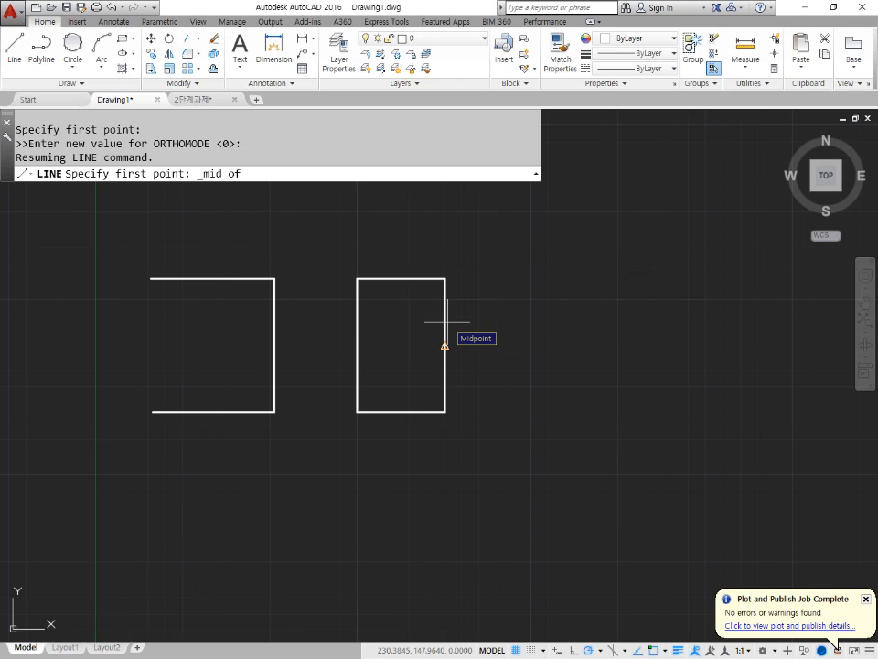
scroll(446, 323, "up", 2)
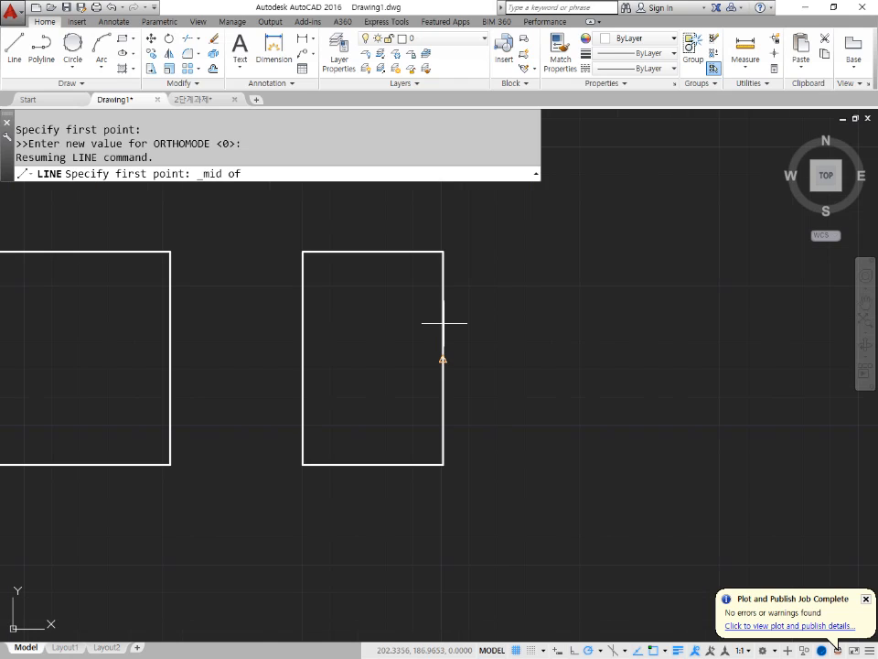
left_click(444, 322)
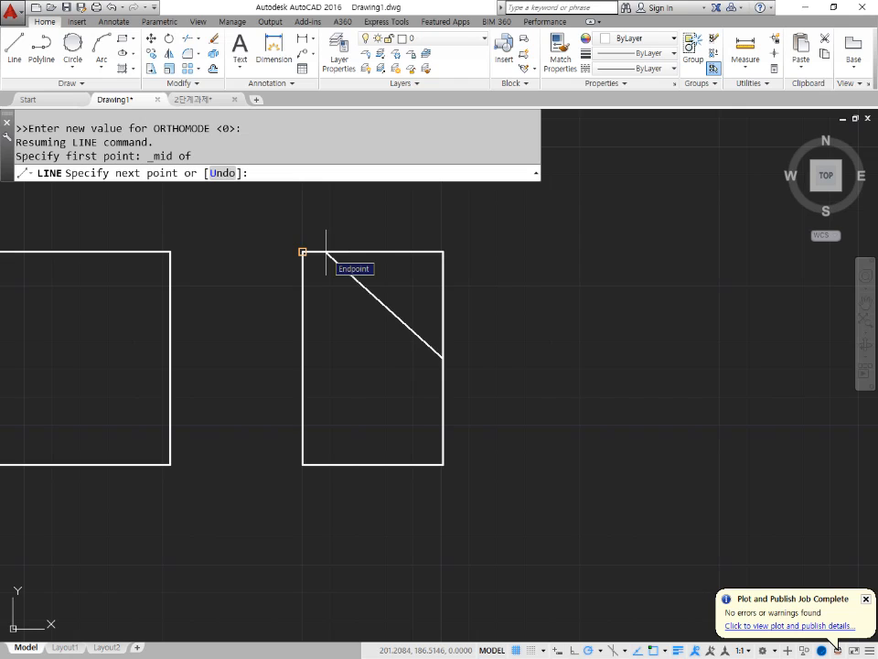
Continue the line to the midpoints of the rectangle's top and left sides, using a one-time Midpoint snap for each point
key("F8")
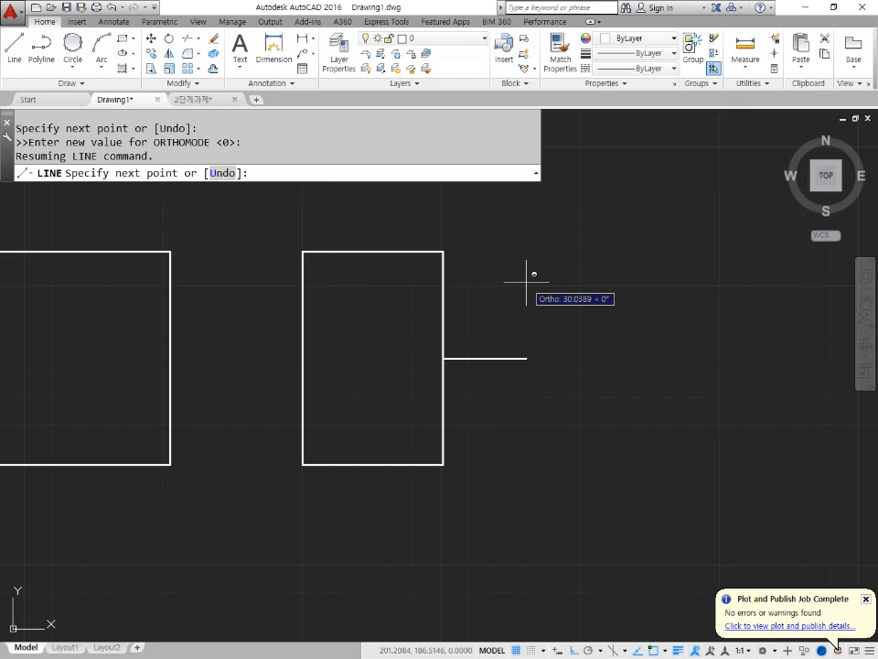
right_click(524, 229, "shift")
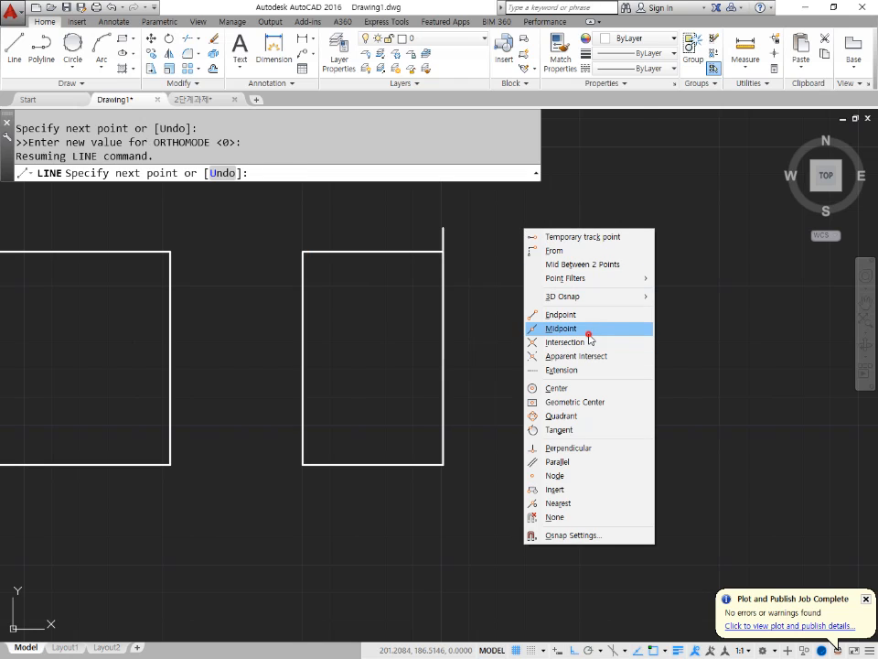
left_click(538, 328)
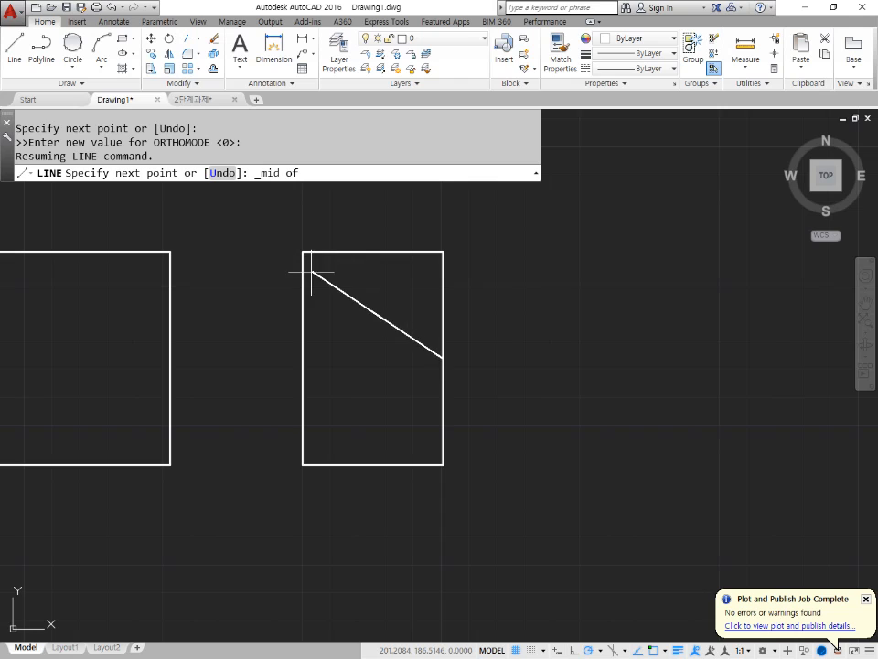
left_click(373, 251)
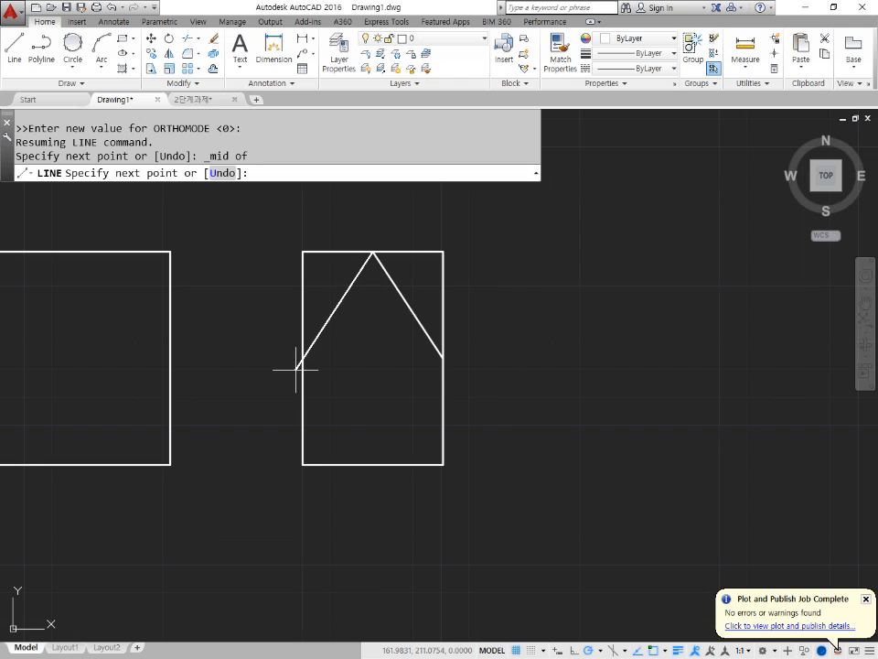
right_click(601, 182, "shift")
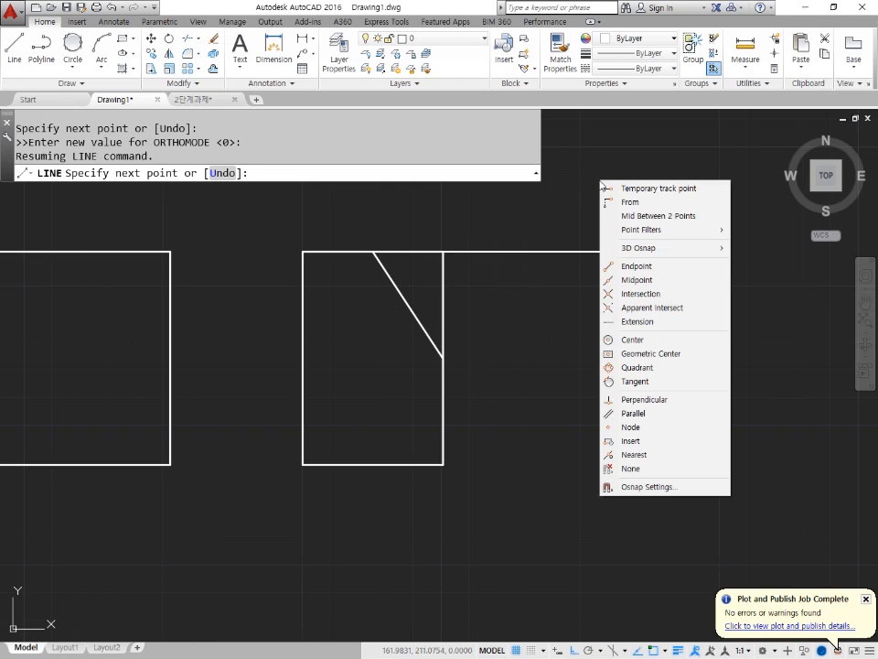
left_click(640, 280)
left_click(303, 355)
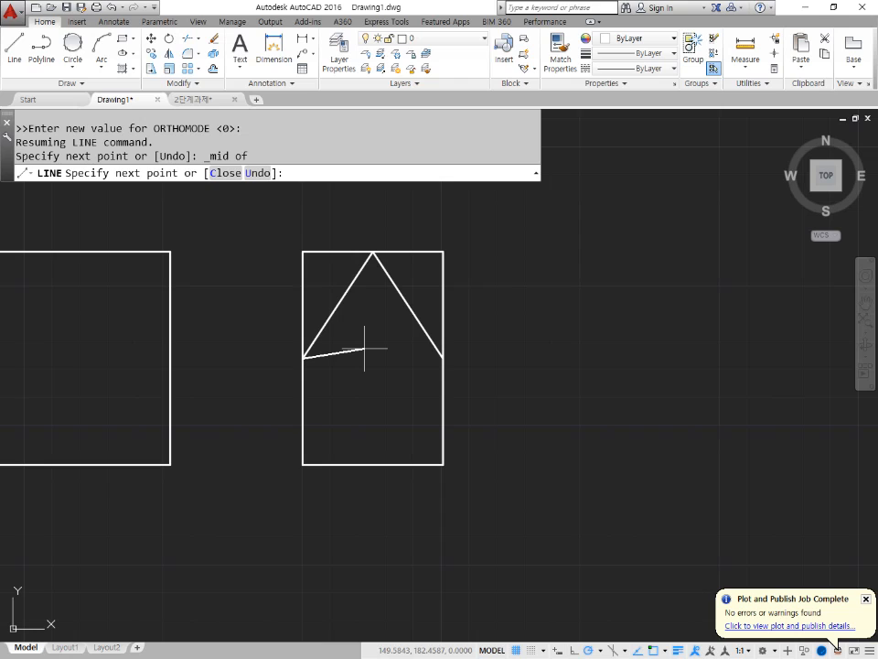
Mark the next-point prompt on the command line with a red pen circle and an arrow, and clear the marks
key("ctrl+shift+d")
mouse_move(167, 196)
left_mouse_down()
mouse_move(153, 192)
mouse_move(190, 181)
left_mouse_up()
mouse_move(128, 180)
left_mouse_down()
mouse_move(167, 187)
mouse_move(143, 179)
mouse_move(172, 209)
left_mouse_up()
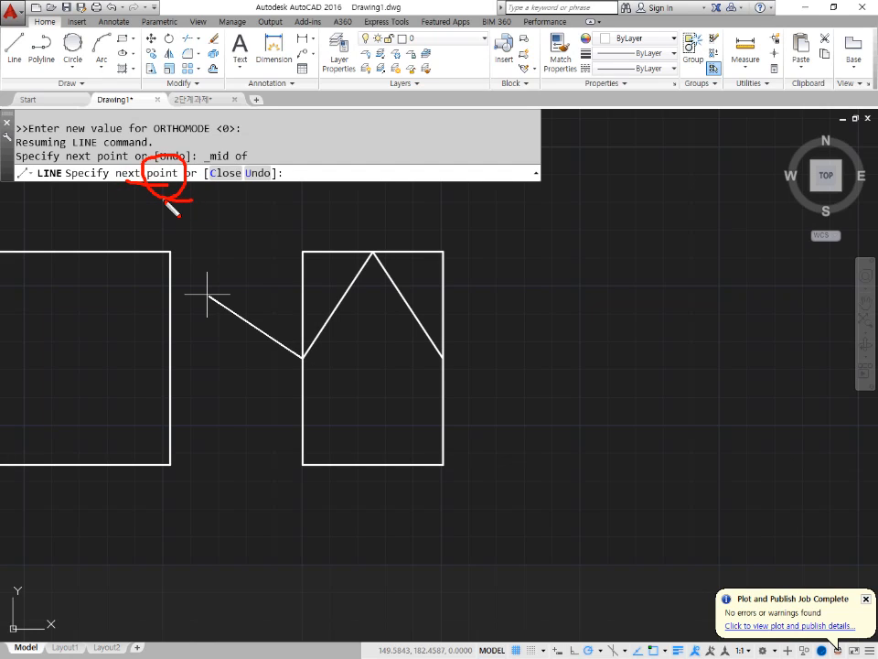
mouse_move(304, 244)
left_mouse_down()
mouse_move(303, 191)
mouse_move(319, 196)
left_mouse_up()
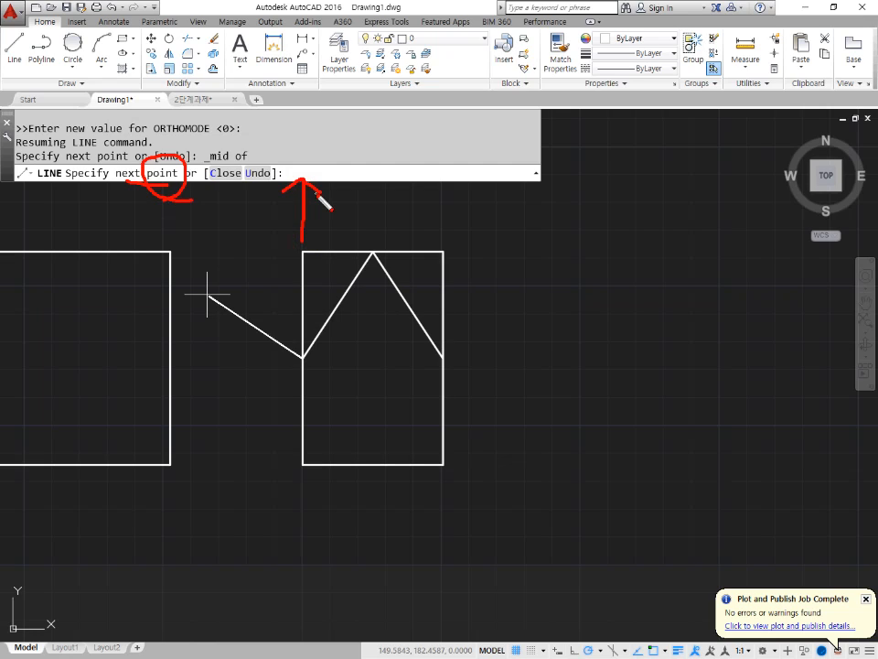
key("Escape")
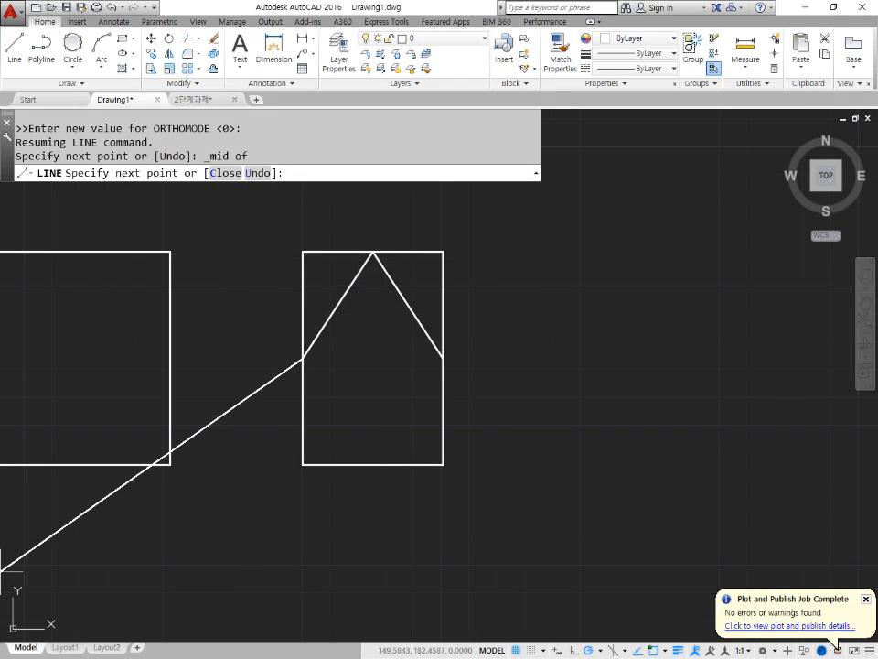
Review the three-letter snap abbreviations MID, CEN, QUA, TAN, INT and PER in the Notepad notes and return to AutoCAD
key("alt+Tab")
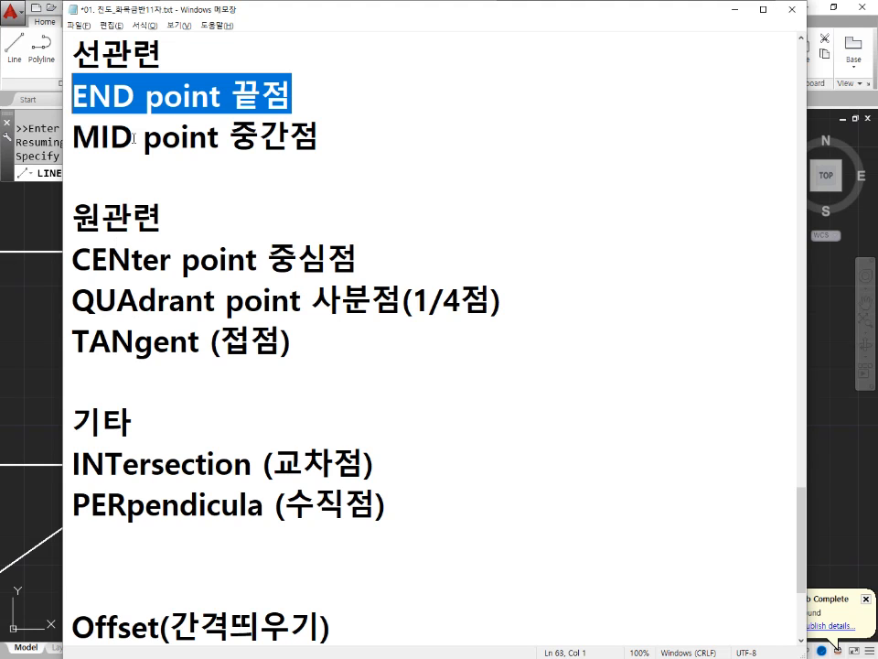
left_click_drag(133, 137, 48, 137)
left_click_drag(140, 259, 70, 259)
left_click_drag(139, 300, 70, 301)
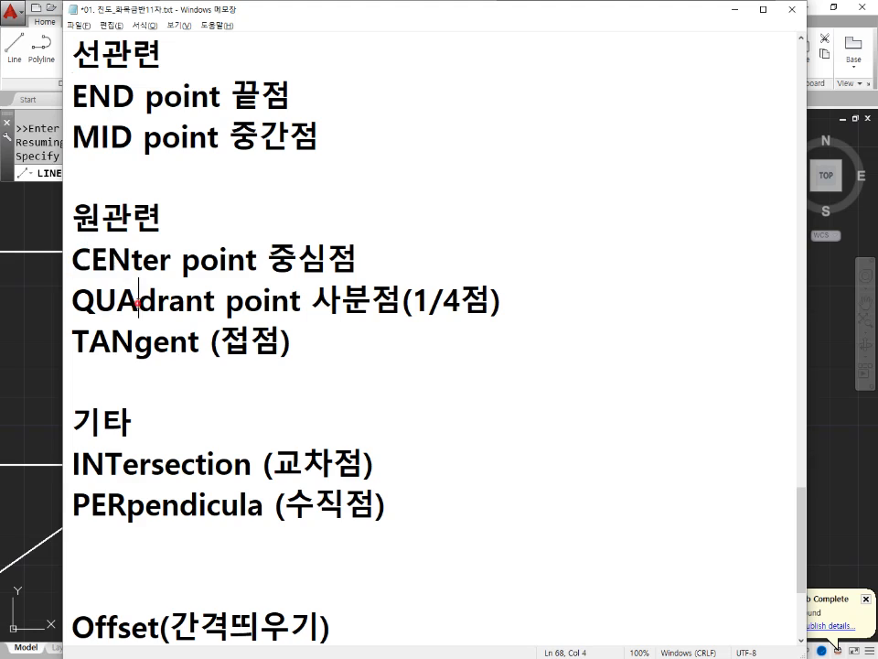
left_click_drag(137, 341, 71, 342)
left_click_drag(121, 464, 71, 464)
left_click_drag(127, 504, 70, 505)
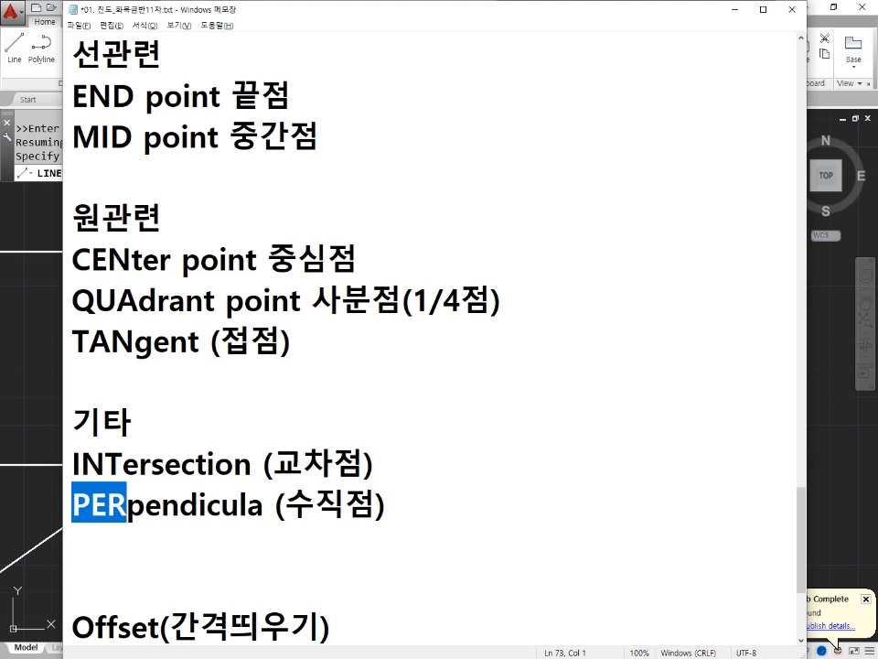
left_click(27, 346)
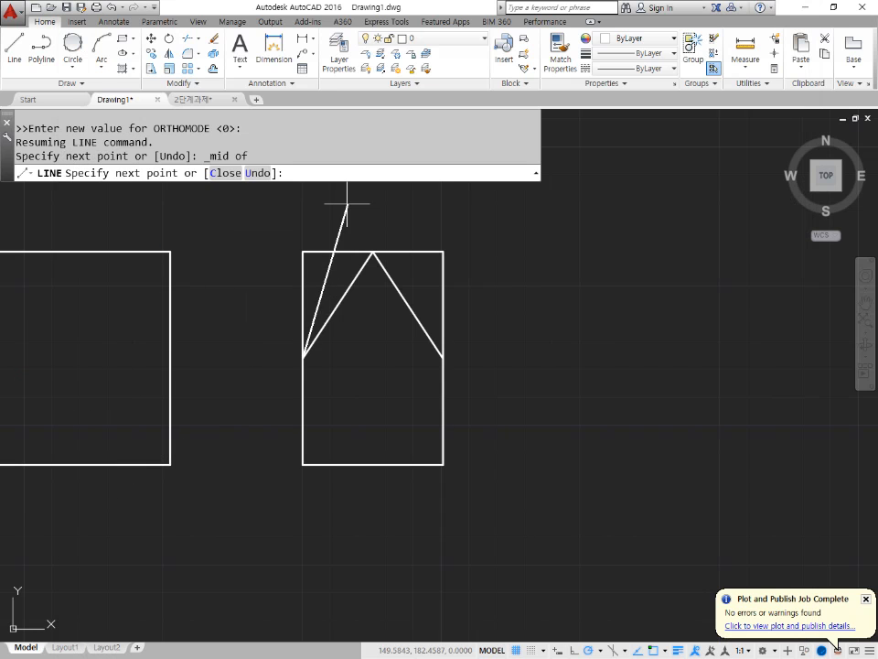
Continue the line to the midpoint of the rectangle's bottom side using the MID snap override
mouse_move(157, 188)
left_mouse_down()
mouse_move(163, 183)
mouse_move(139, 151)
mouse_move(137, 183)
left_mouse_up()
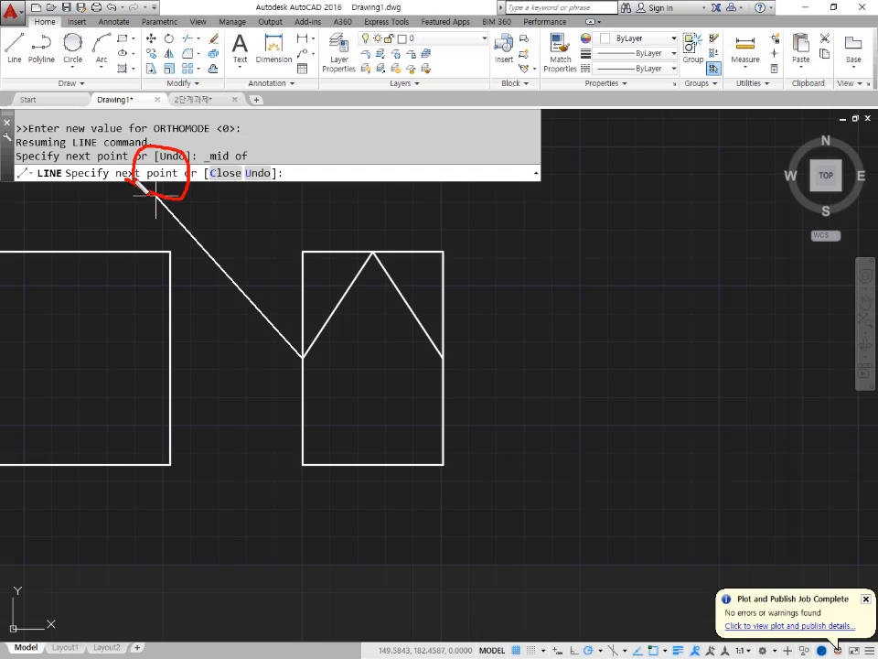
key("Escape")
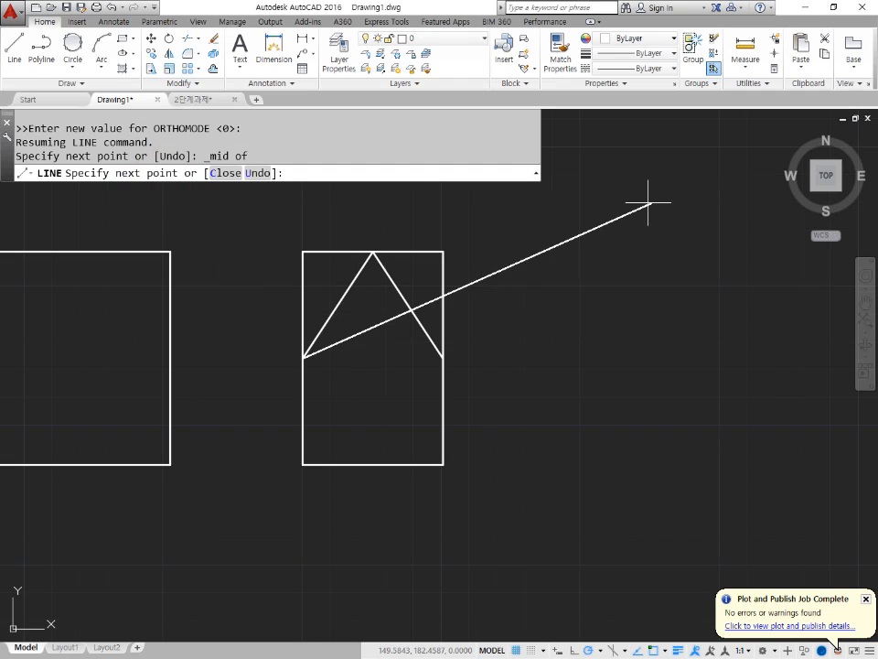
type("mid")
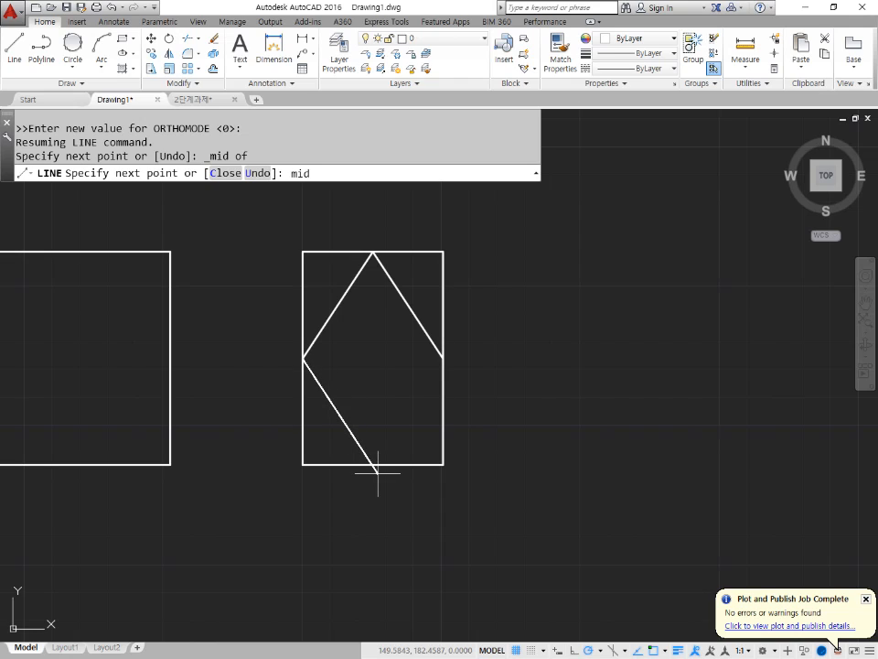
key("Return")
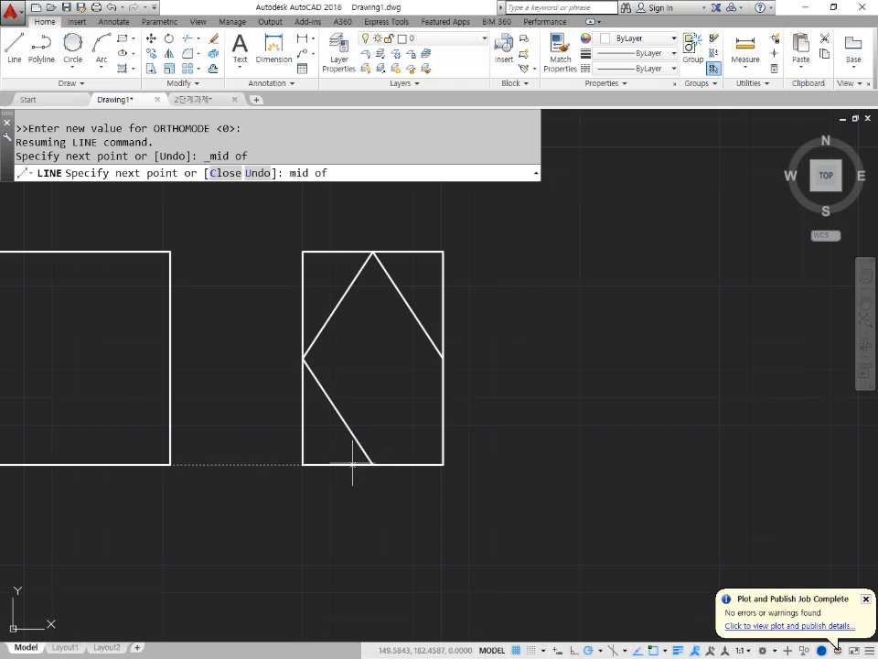
left_click(352, 465)
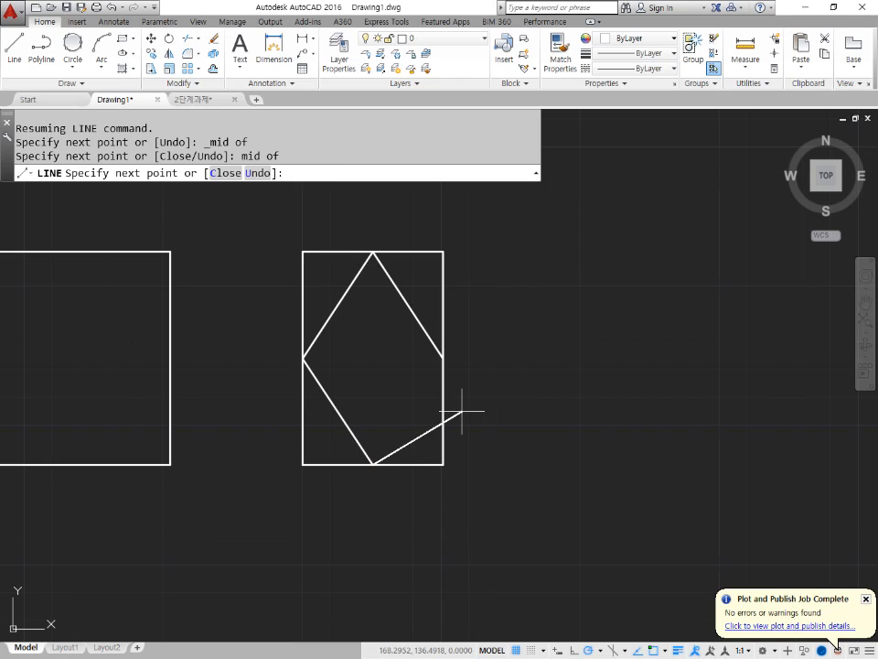
Complete the diamond at the midpoint of the rectangle's right side using the MID override, and end the Line command
type("mid")
key("space")
left_click(443, 414)
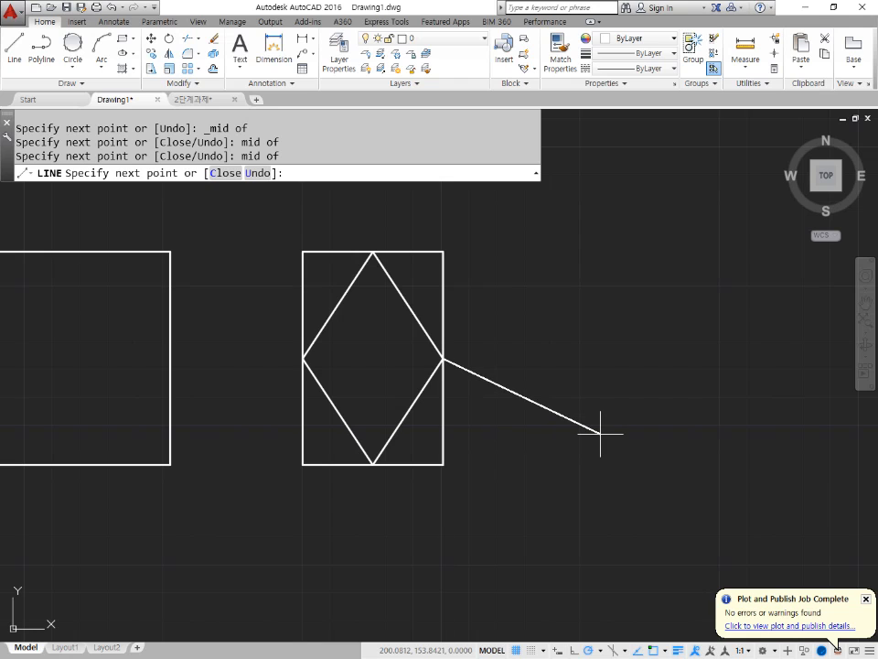
key("Escape")
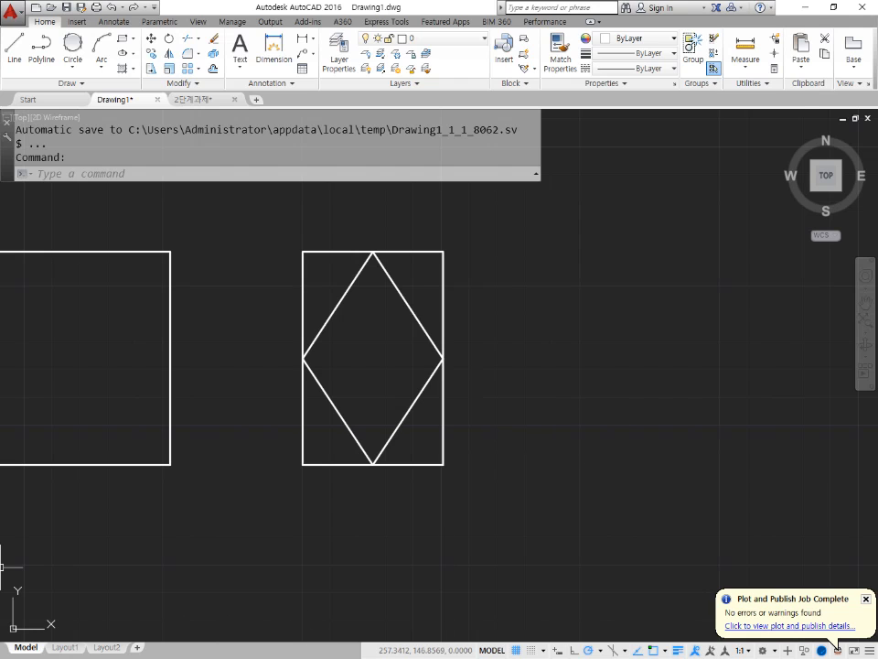
Switch to the Notepad lecture notes and add the heading "Osnap 설정" beneath the F3 ON/OFF line, separated by a blank line
key("alt+Tab")
left_click(278, 179)
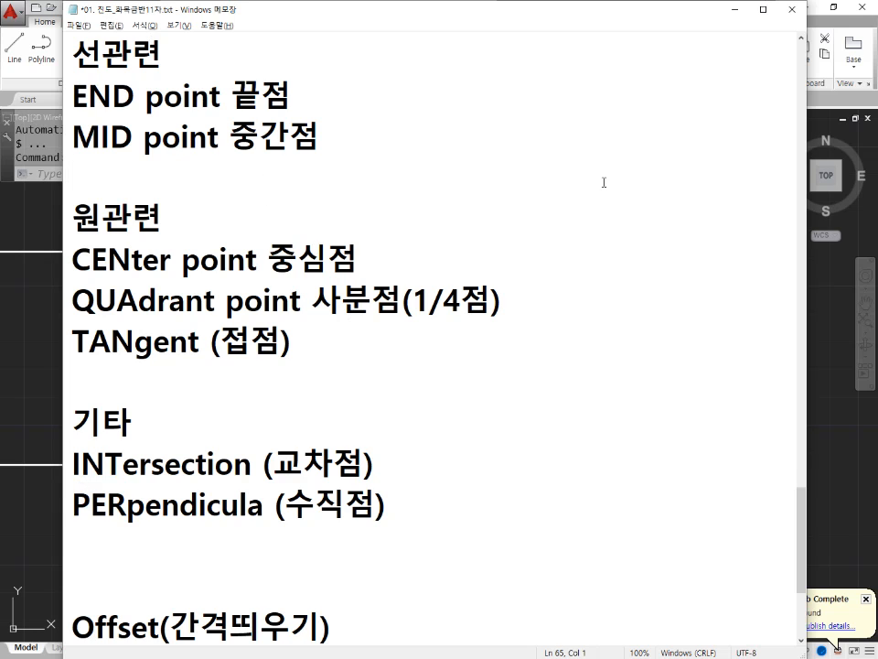
scroll(604, 182, "up", 2)
left_click(489, 262)
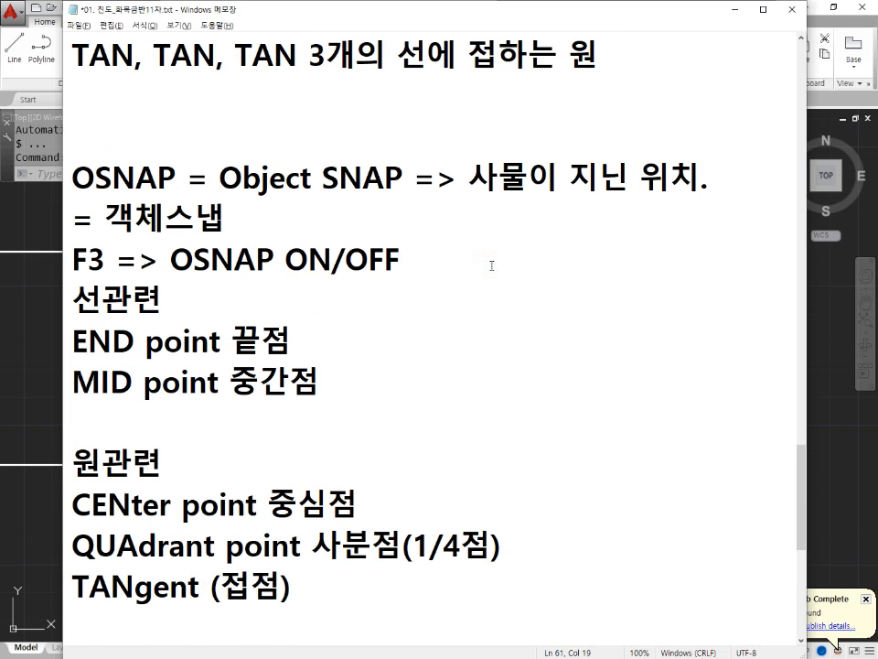
key("Return")
key("Return")
type("ㅅ")
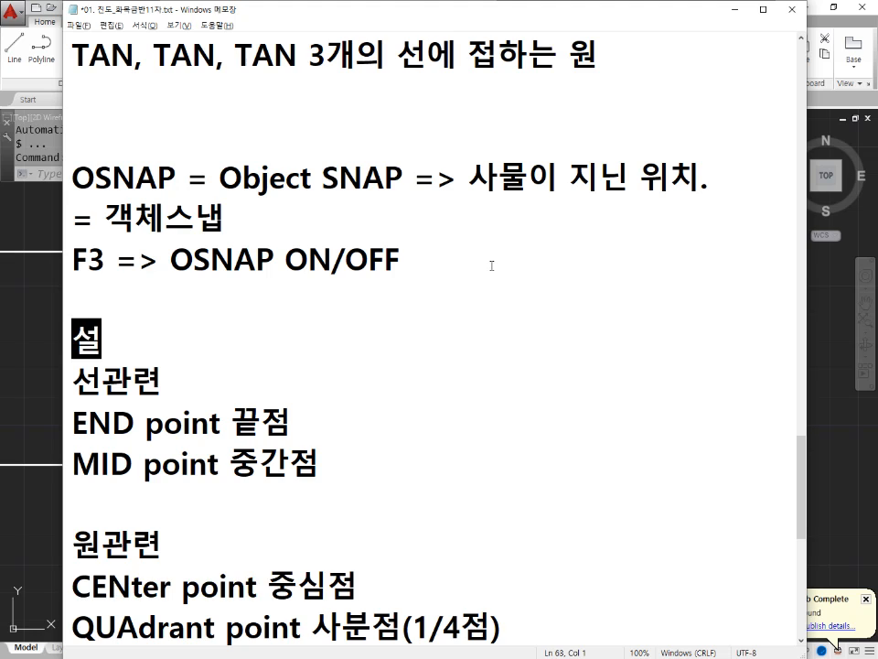
key("Hangul")
key("BackSpace")
type("Osnap")
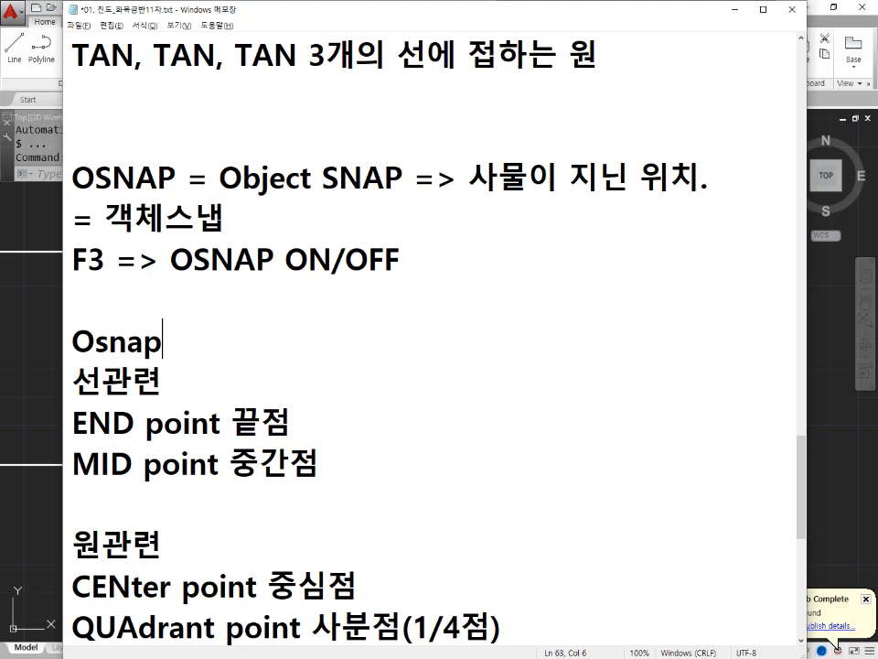
key("Hangul")
type("설정")
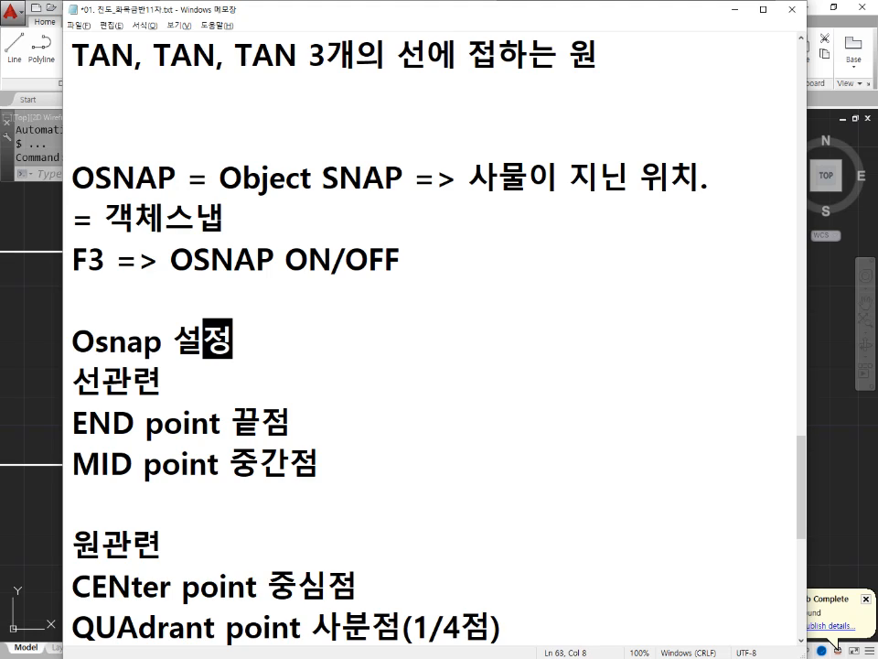
key("Return")
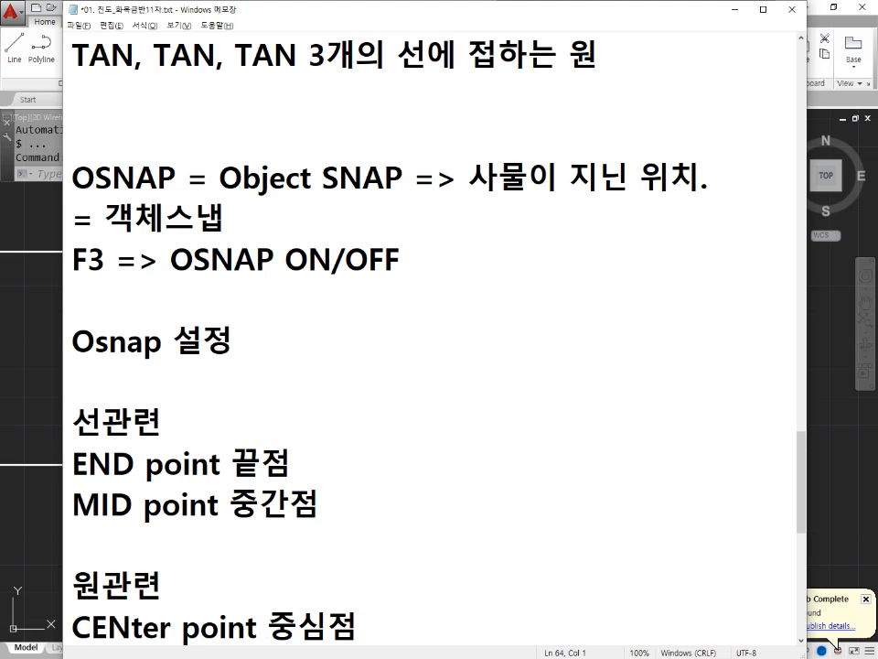
Write the note "Shift + 마우스 R버튼" beneath the "Osnap 설정" line
type("ㄴ")
key("BackSpace")
key("Hangul")
type("Shif")
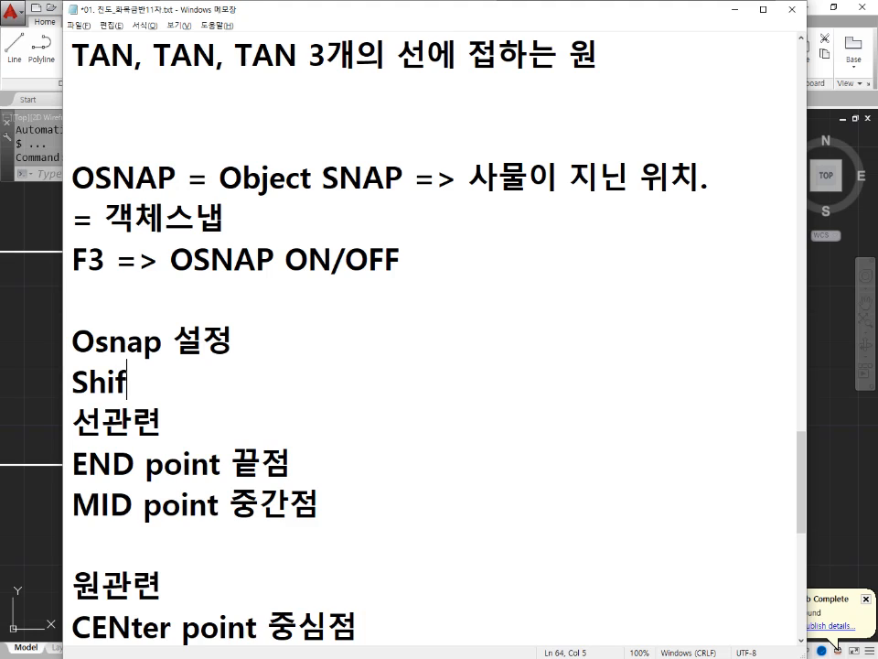
type("t +")
key("Hangul")
type("마우")
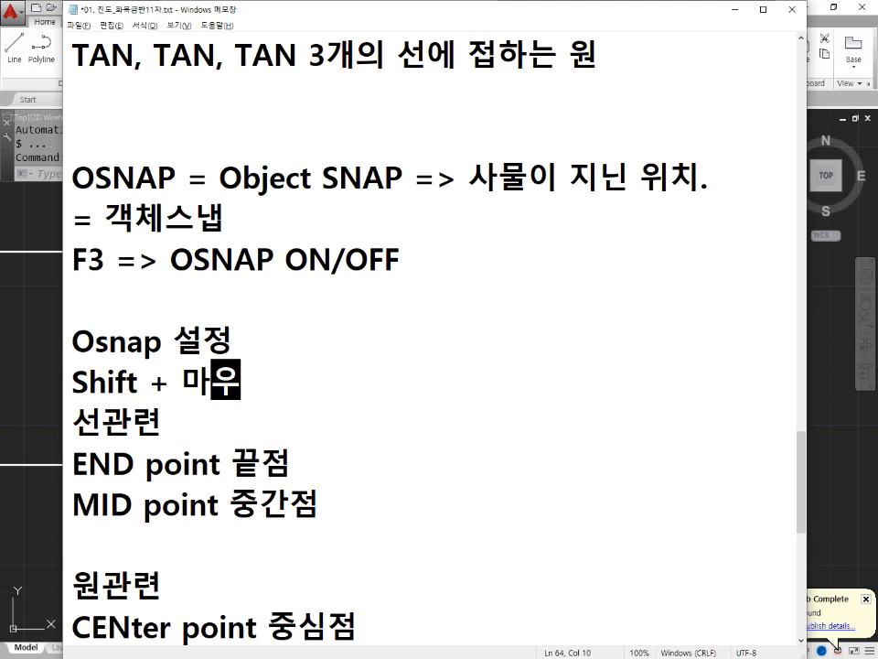
type("스 R버튼")
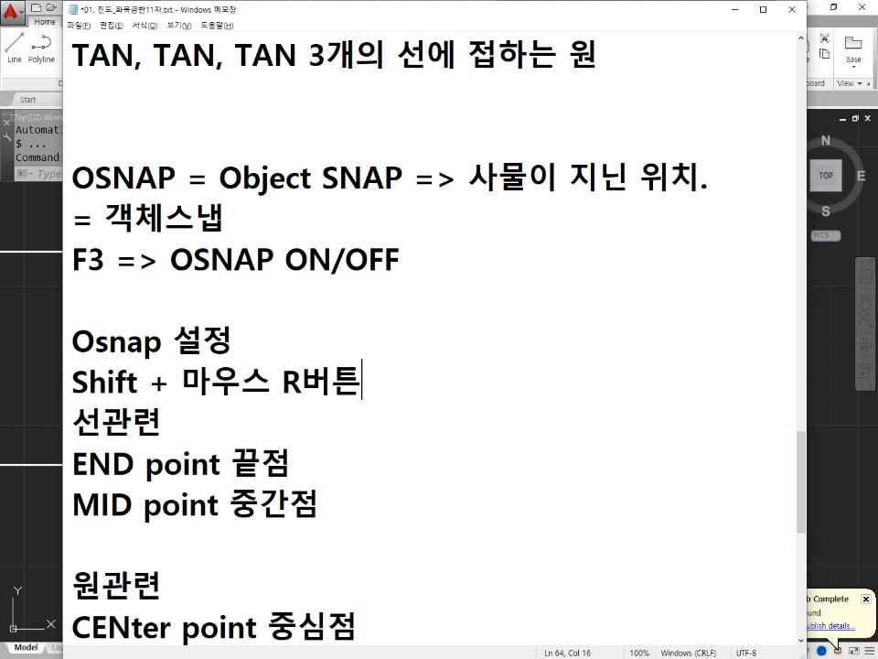
Add the note "좌표입력시 직접 osnap 입력" on its own line, followed by a blank line
key("Return")
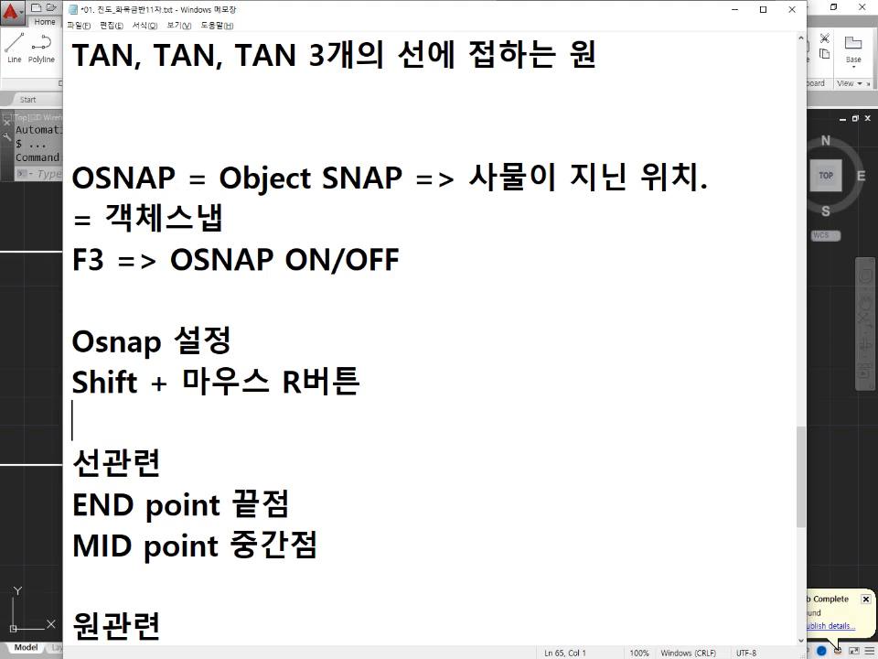
type("좌")
type("표입려")
type("ㄱ시 집")
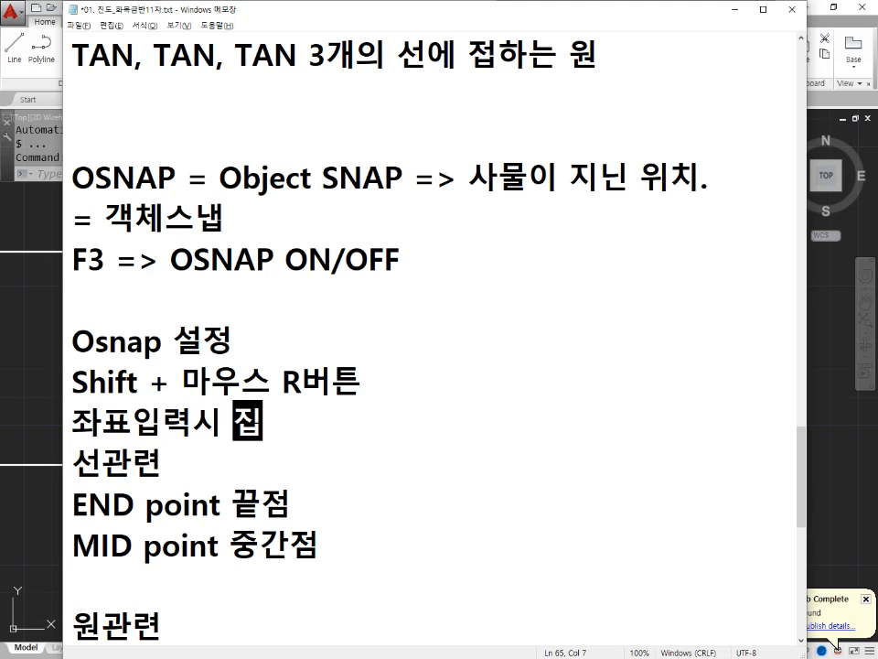
key("BackSpace")
type("ㄱ접 ")
type("입")
key("BackSpace")
key("BackSpace")
key("BackSpace")
type("오스")
key("BackSpace")
key("BackSpace")
key("BackSpace")
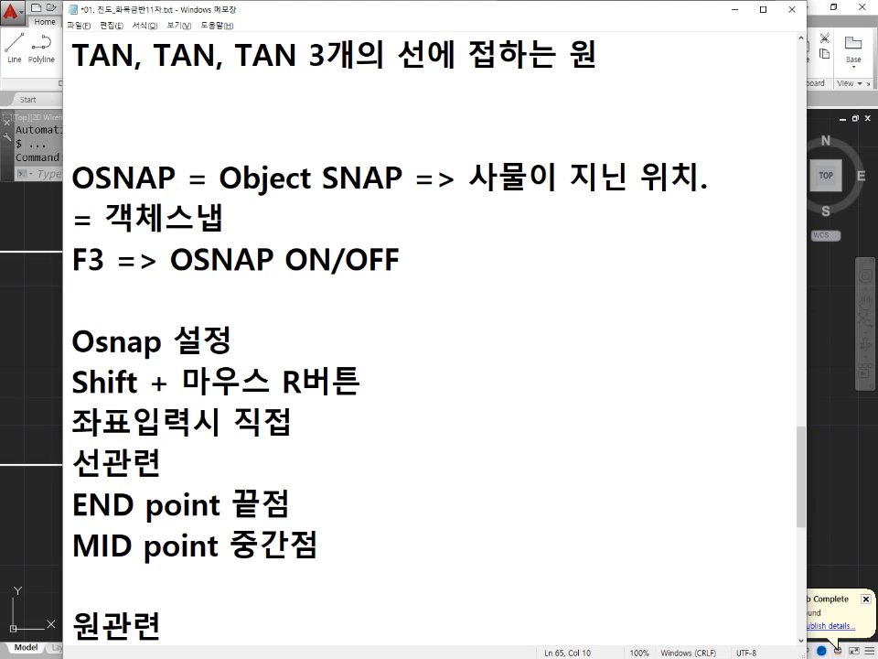
type("osnap ")
type("ㅇ입력")
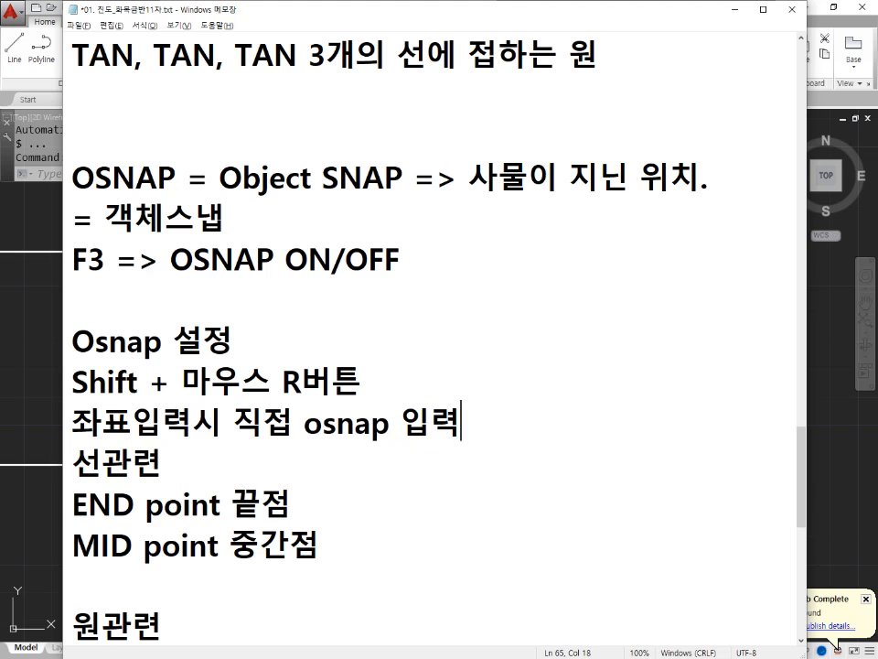
key("Return")
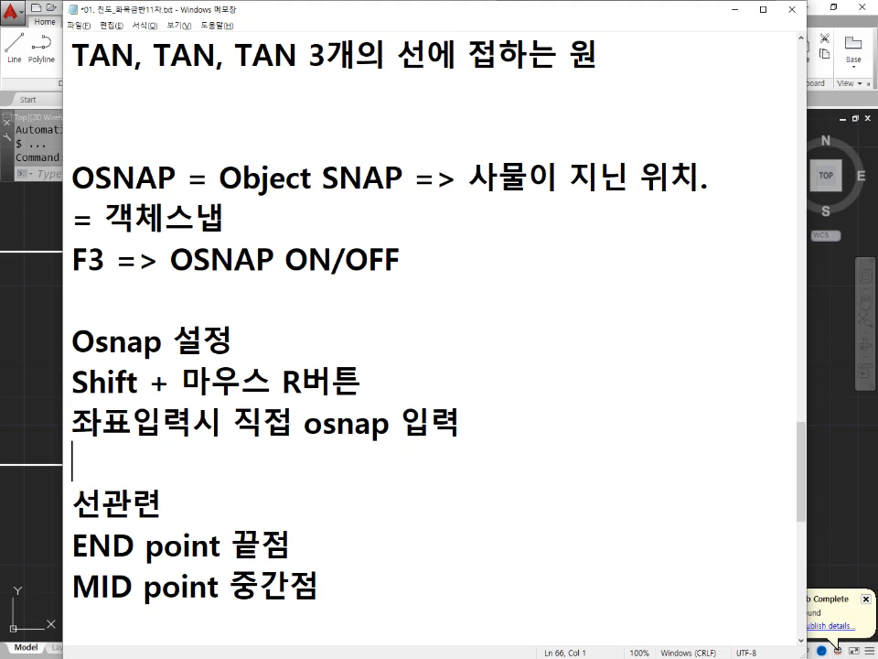
Append "3~4" to the "Osnap 설정" line in the notes
left_click(273, 329)
type("3~$")
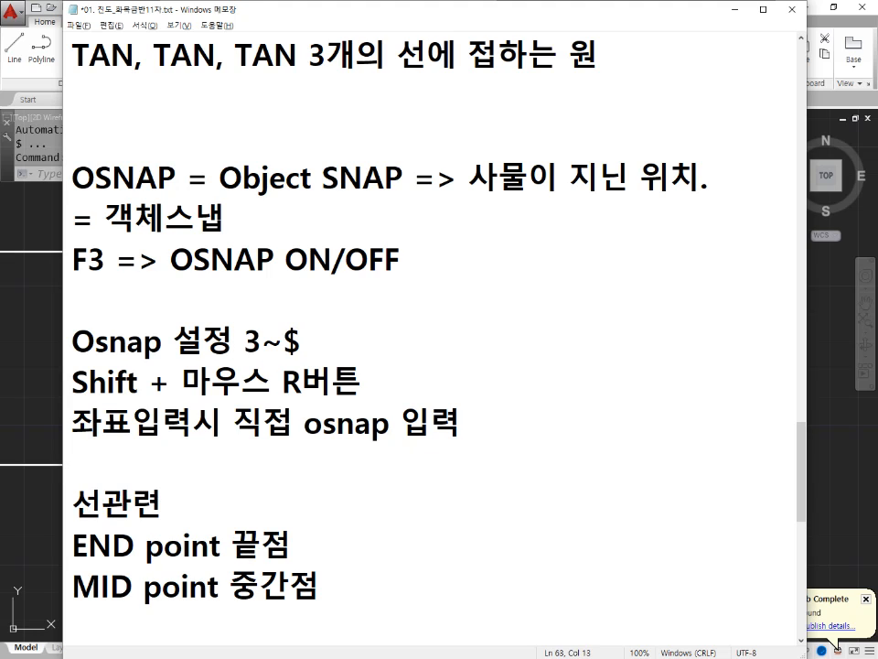
key("BackSpace")
type("4")
Review the three noted snap methods by highlighting the Shift, direct-input and Osnap settings lines in turn
left_click_drag(462, 423, 45, 385)
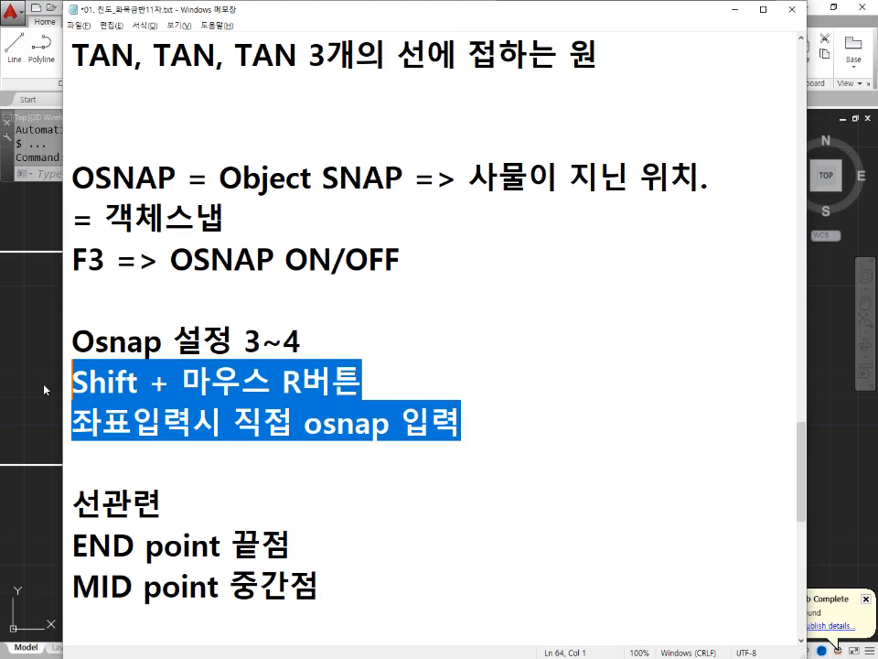
key("Down")
key("Up")
key("shift+End")
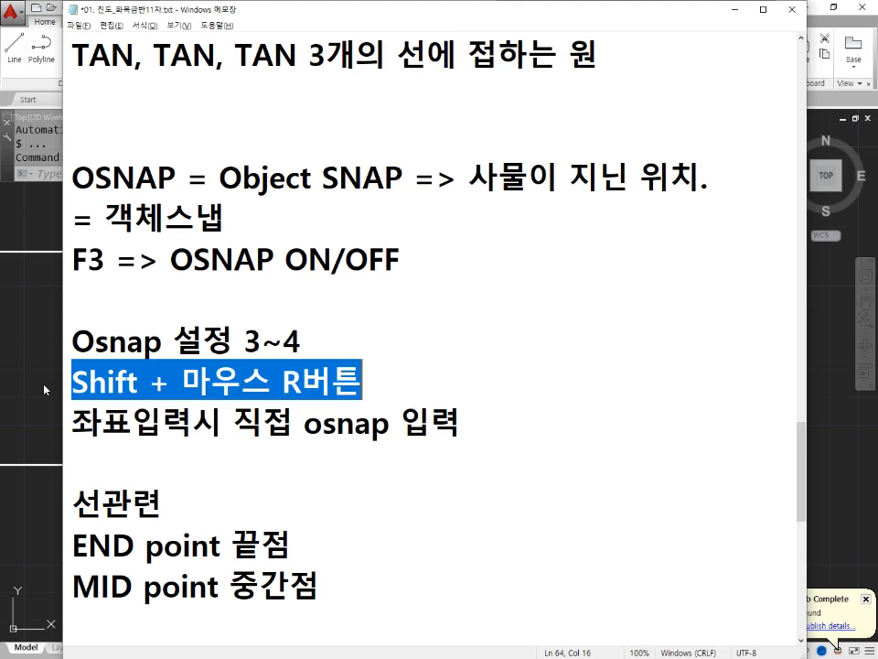
key("Down")
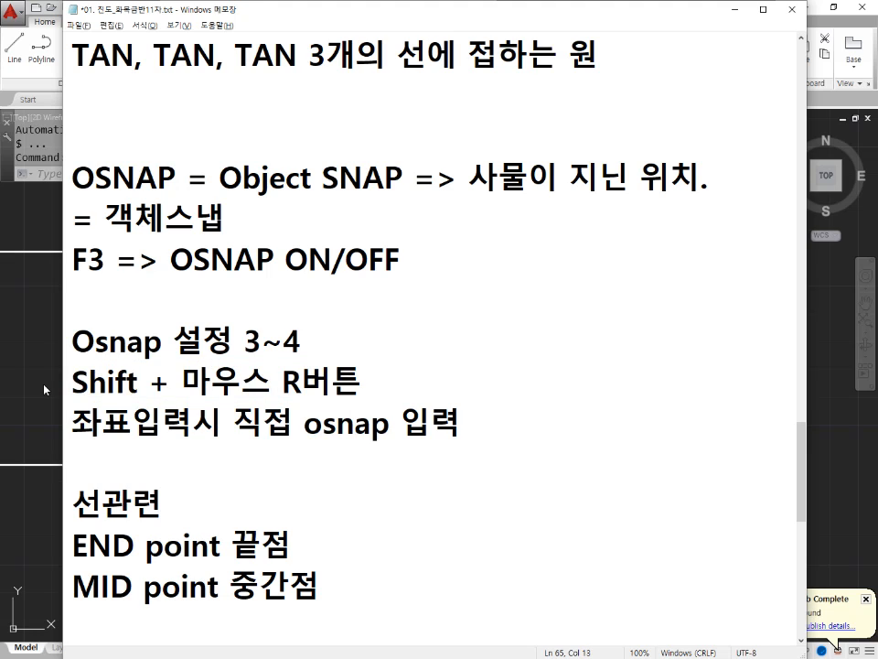
key("End")
key("shift+Home")
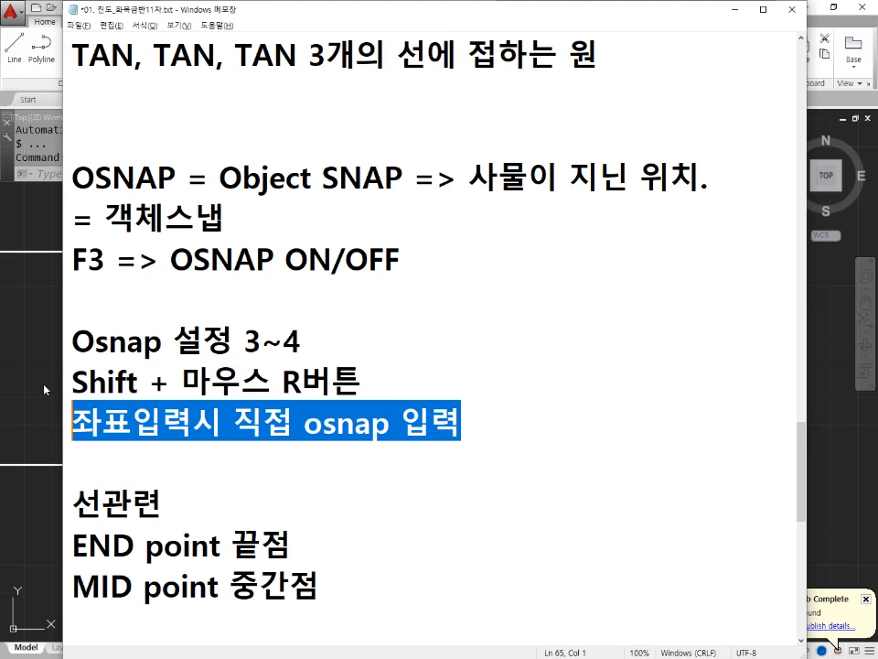
key("Up")
key("Up")
key("shift+End")
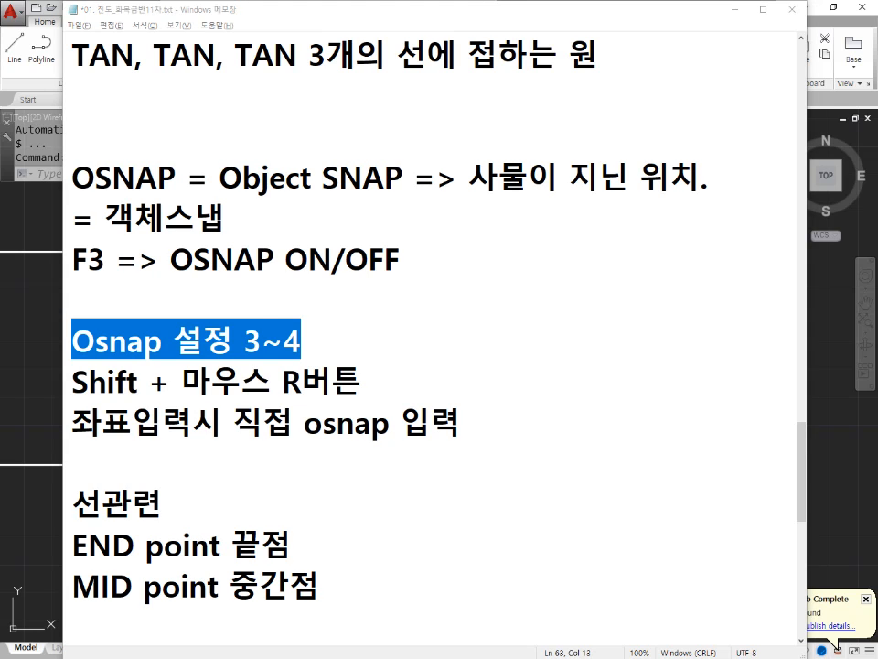
Switch to AutoCAD's 2단계과제 exercise drawing and circle the midpoint of the star figure's top edge with the red pen
key("alt+Tab")
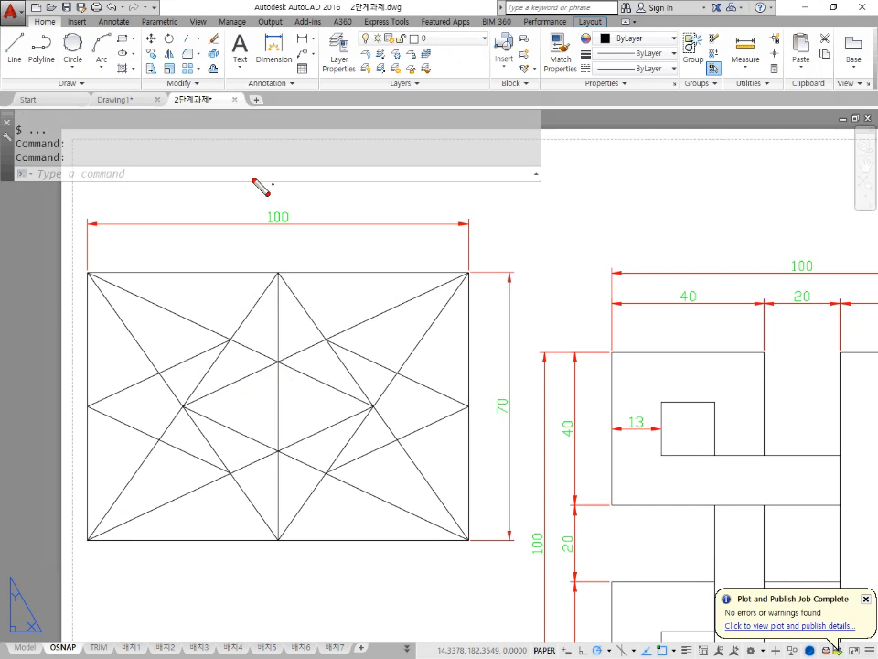
left_click_drag(229, 177, 110, 304)
mouse_move(113, 375)
left_mouse_down()
mouse_move(338, 506)
mouse_move(302, 206)
mouse_move(188, 174)
mouse_move(227, 178)
left_mouse_up()
mouse_move(236, 316)
left_mouse_down()
mouse_move(275, 261)
mouse_move(237, 326)
mouse_move(250, 303)
left_mouse_up()
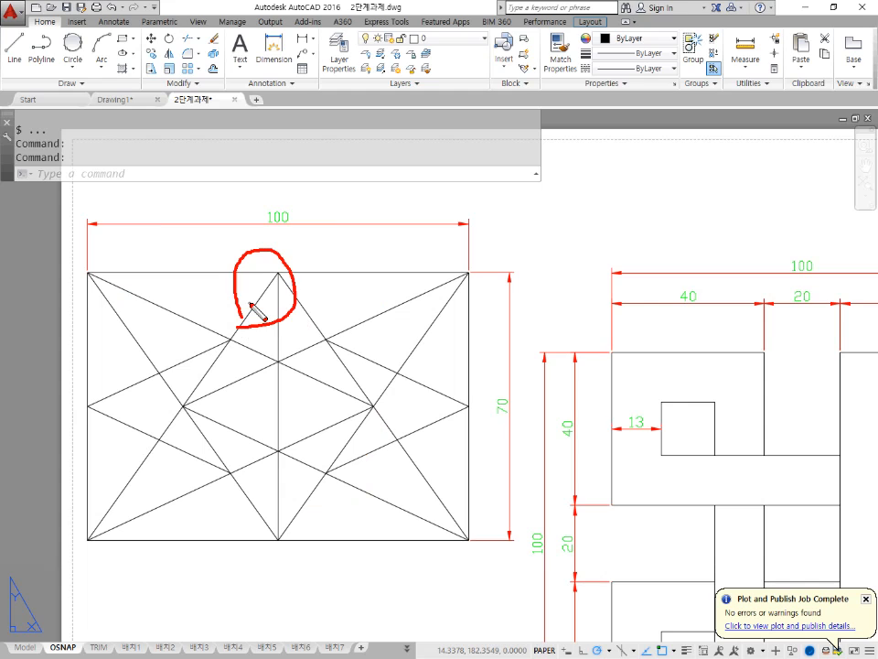
Mark the exercise figure's corners and circle its 100 and 70 dimensions with the red pen, and clear the marks
left_click_drag(88, 250, 89, 299)
left_click_drag(467, 269, 471, 299)
mouse_move(293, 195)
left_mouse_down()
mouse_move(267, 236)
mouse_move(292, 244)
left_mouse_up()
left_click_drag(448, 275, 481, 275)
left_click_drag(443, 540, 499, 539)
mouse_move(509, 379)
left_mouse_down()
mouse_move(501, 440)
mouse_move(526, 443)
left_mouse_up()
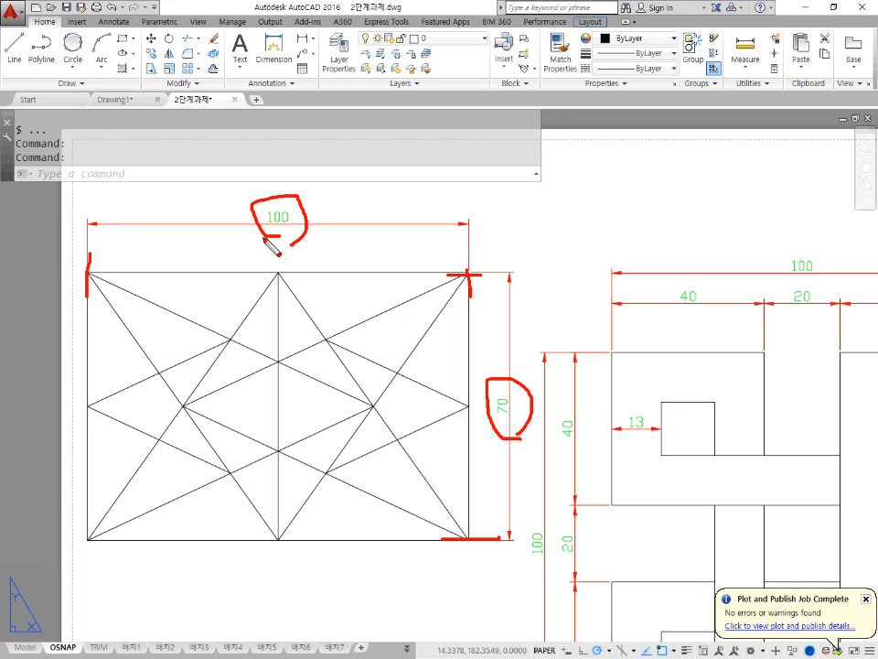
key("Escape")
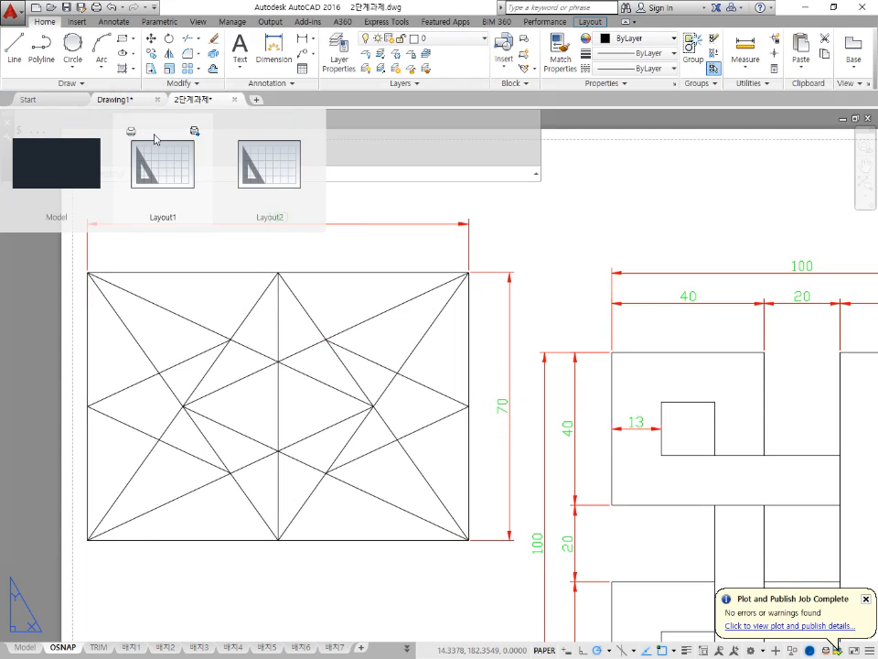
left_click(119, 99)
scroll(348, 323, "down", 2)
middle_click_drag(349, 323, 152, 327)
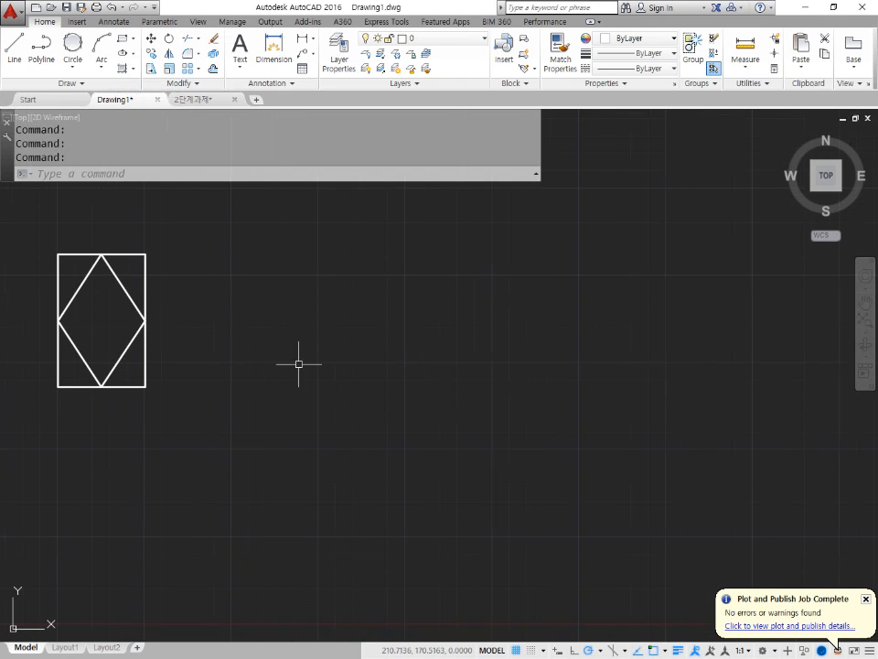
left_click(14, 57)
left_click(334, 423)
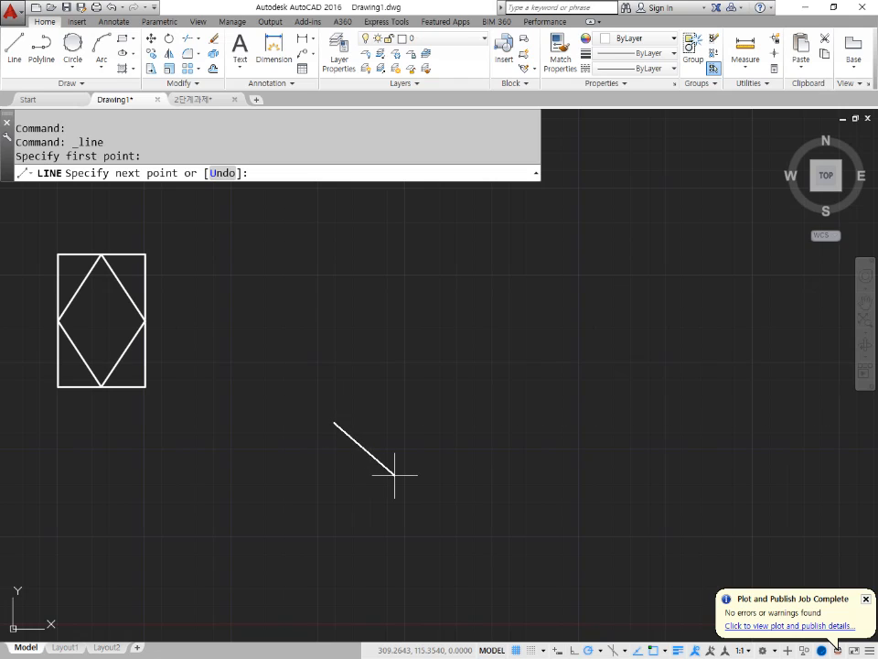
type("@100<0")
key("Return")
type("@")
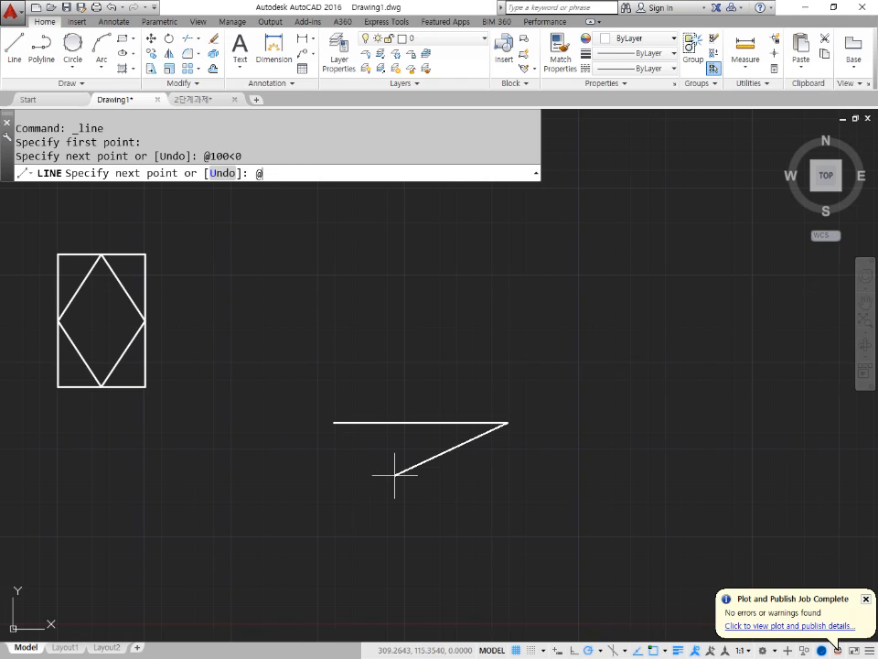
type("70<90")
key("BackSpace")
type("90")
key("Return")
type("@100")
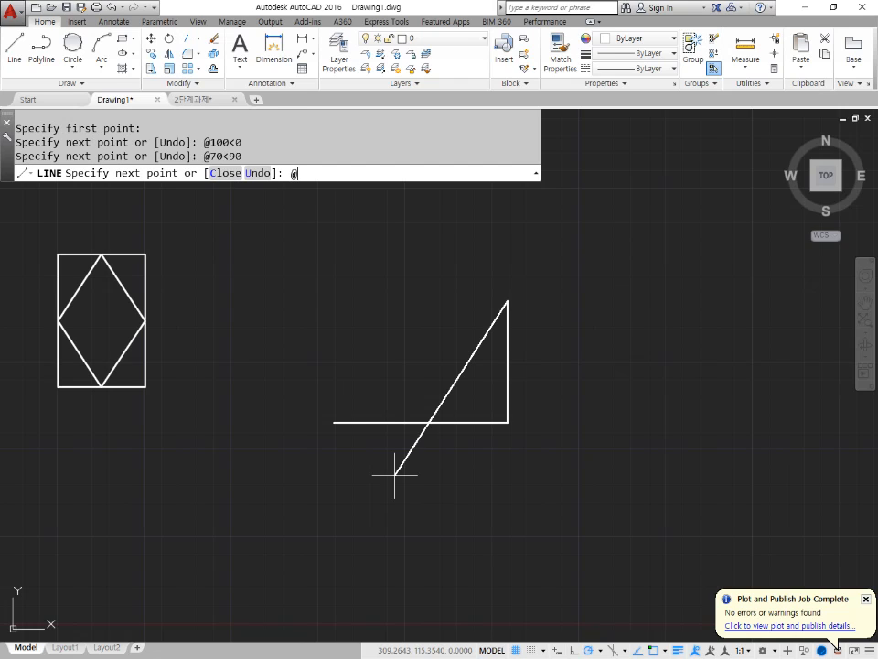
type("<180")
key("Return")
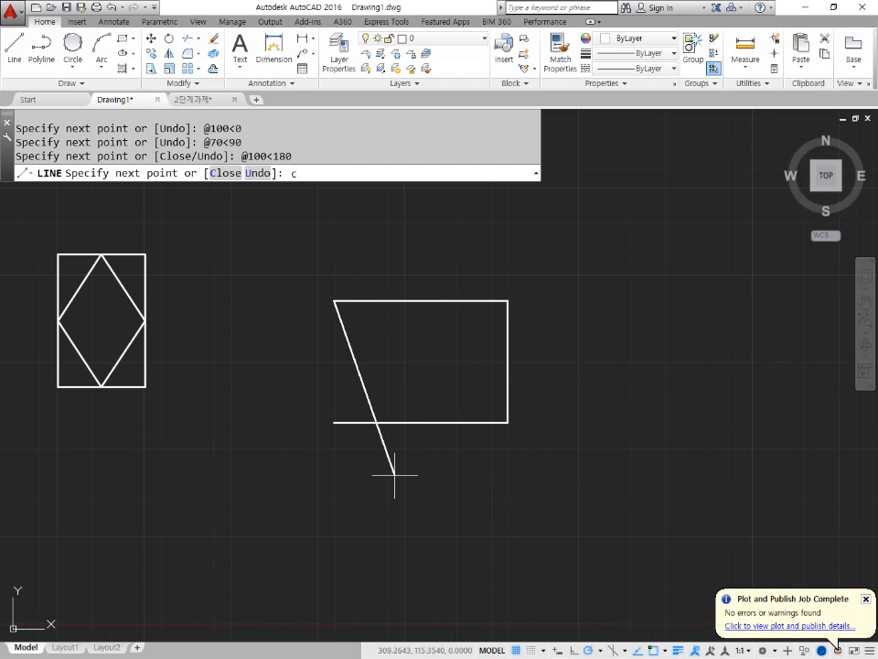
type("c")
key("Return")
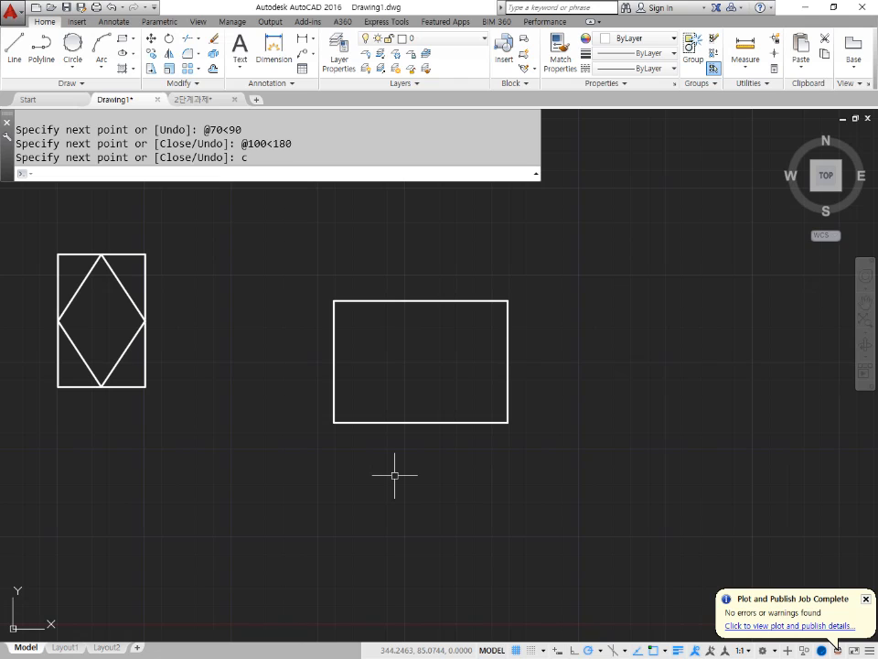
mouse_move(409, 378)
middle_mouse_down()
mouse_move(308, 374)
mouse_move(211, 388)
middle_mouse_up()
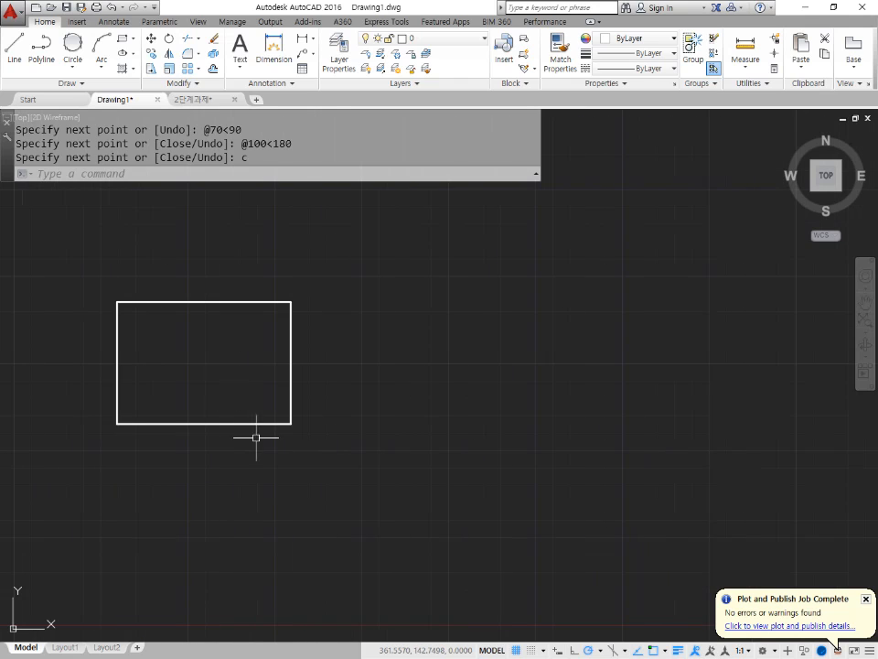
key("Return")
left_click(394, 419)
type("@")
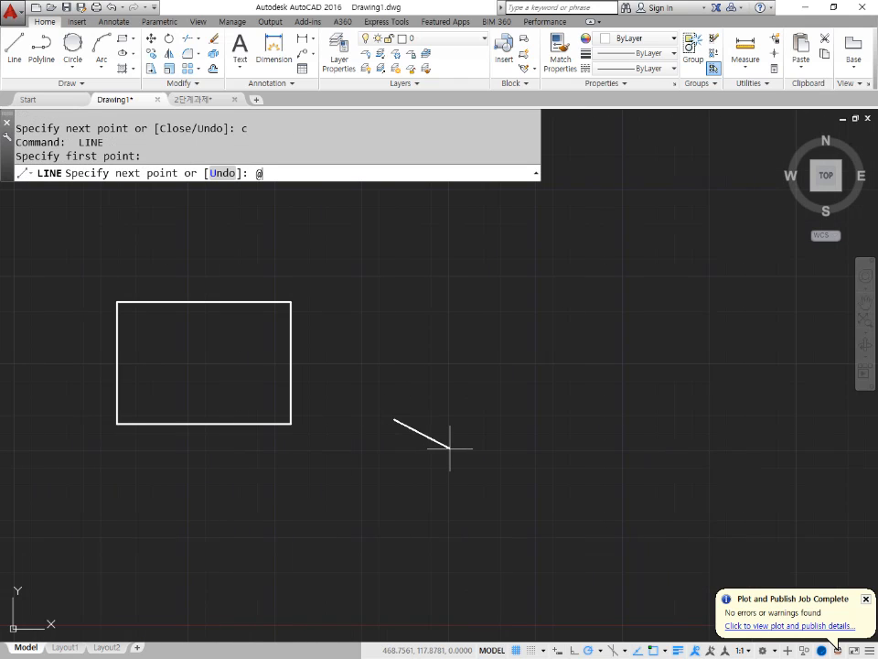
type("100,0")
key("Return")
Complete the second 100 by 70 rectangle with the relative points @0,70 and @-100,0, and close the outline
type("@0,")
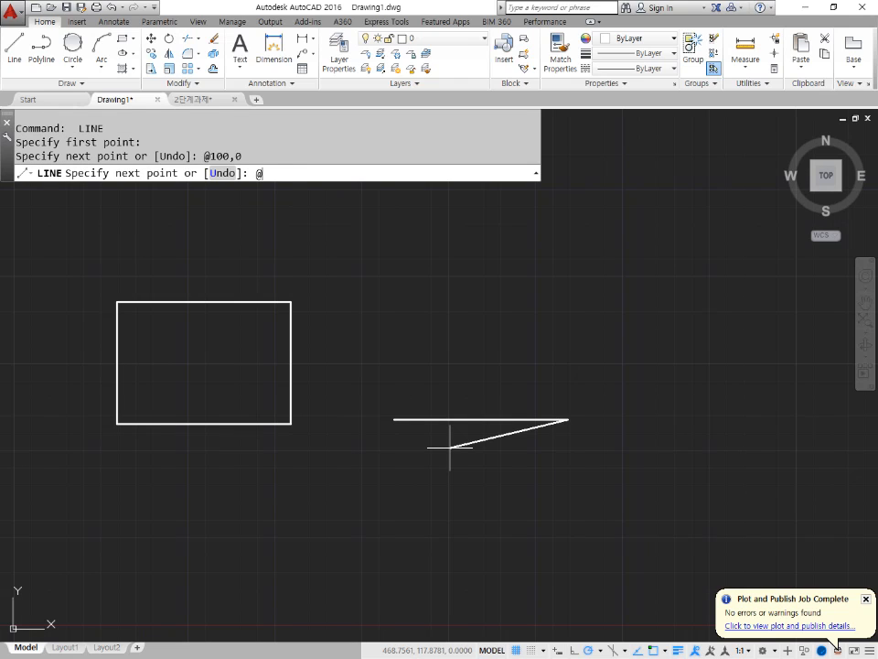
type("70")
key("Return")
type("@-100,0")
key("Return")
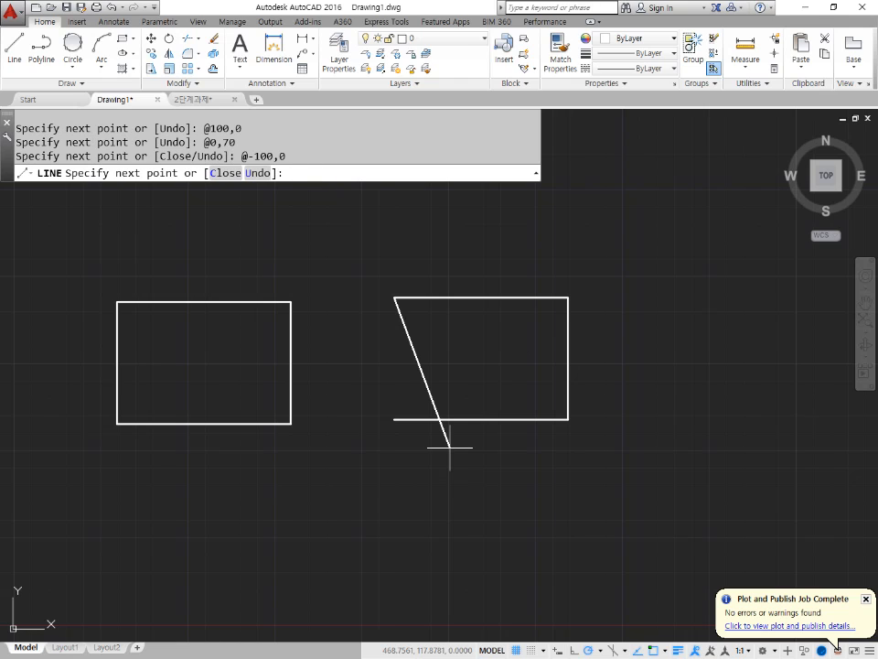
type("c")
key("Return")
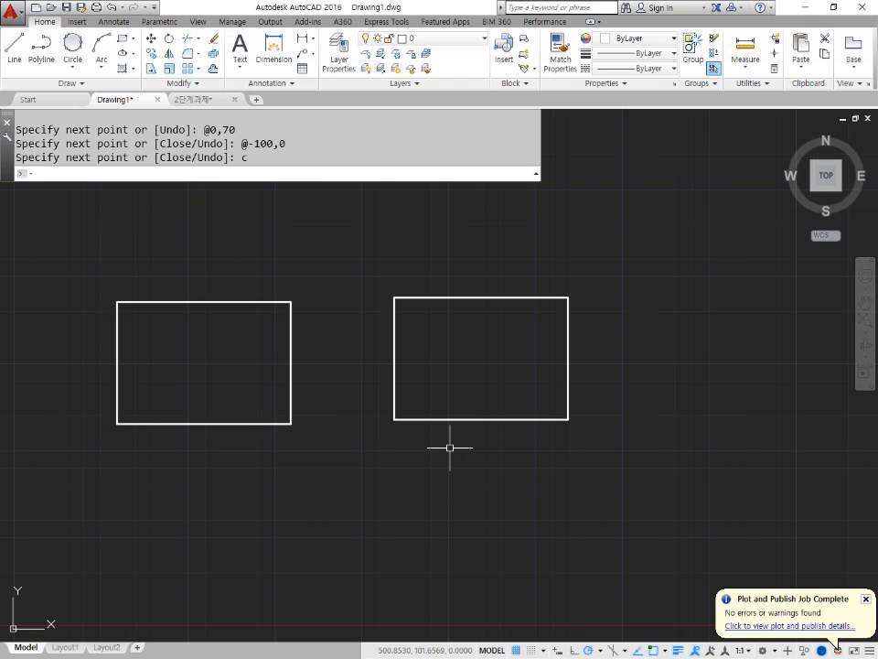
Draw a third 100 by 70 rectangle beside the second as a line with direct distances 100, 70 and 100, and close the outline
middle_click_drag(486, 422, 231, 427)
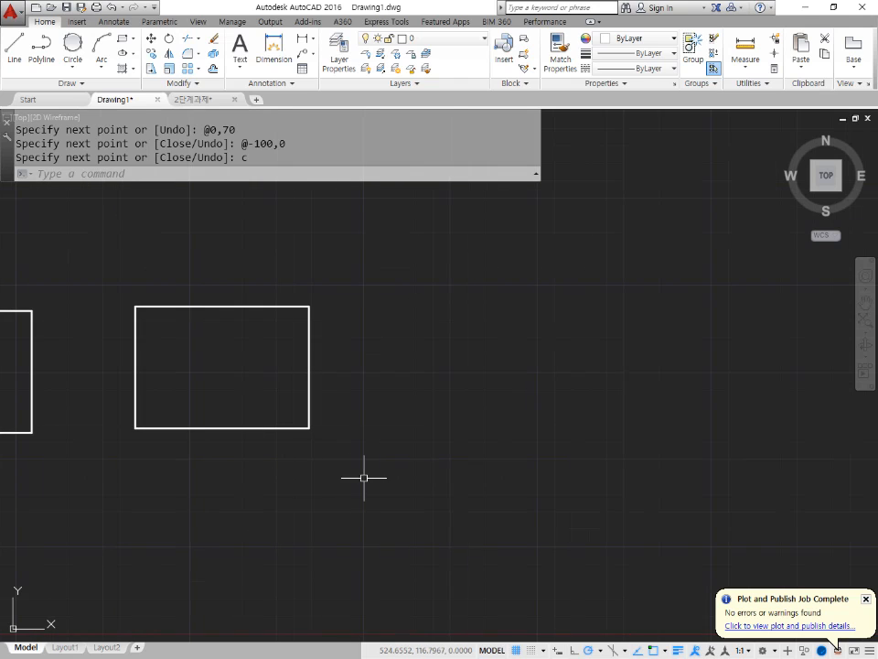
type("l")
key("Return")
left_click(390, 422)
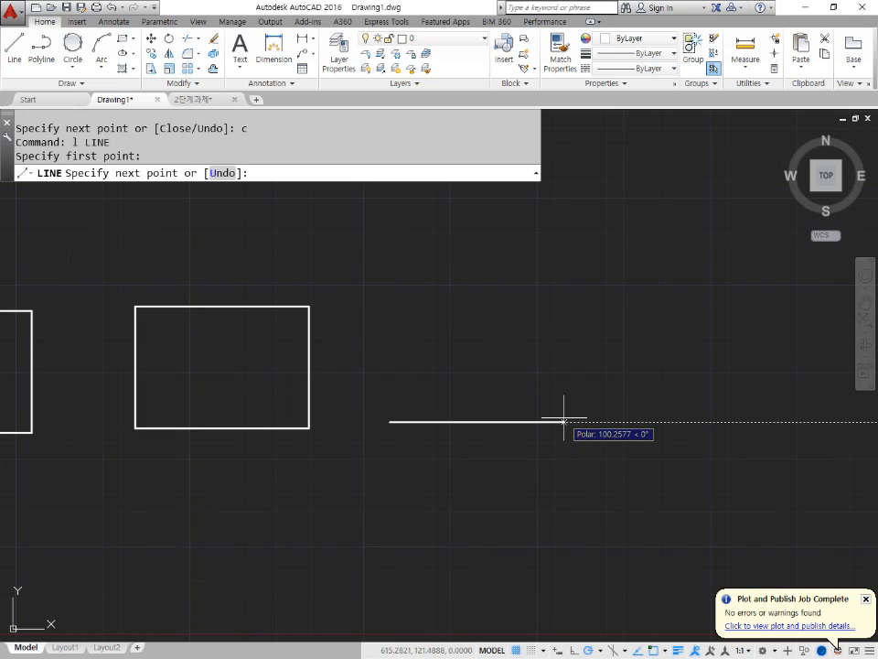
type("100")
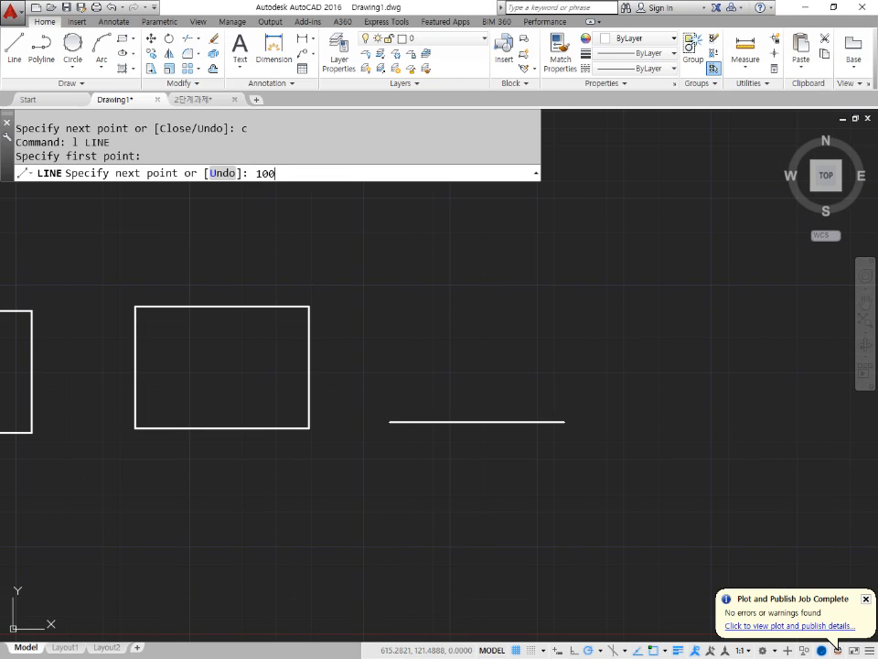
key("Return")
type("70")
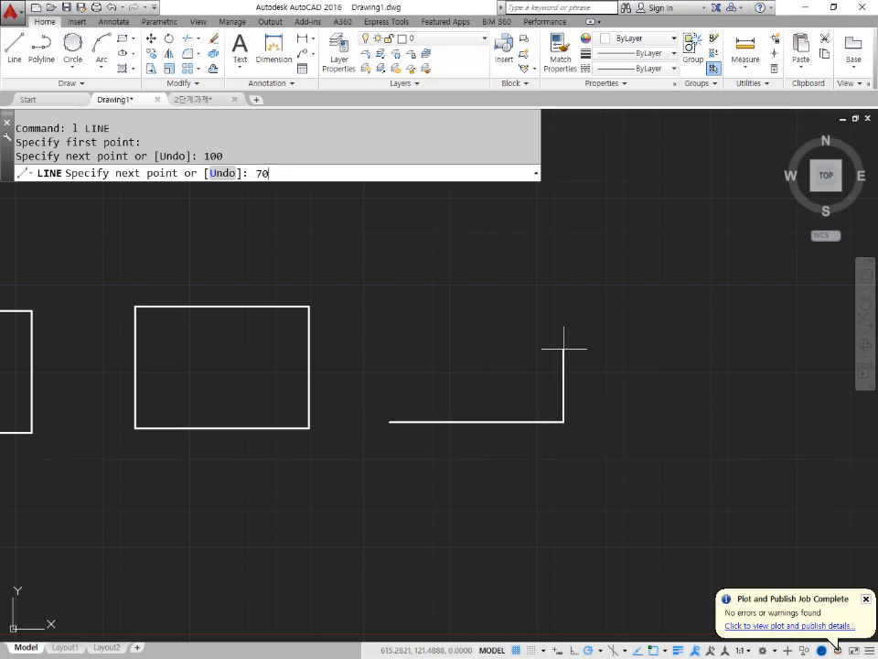
key("Return")
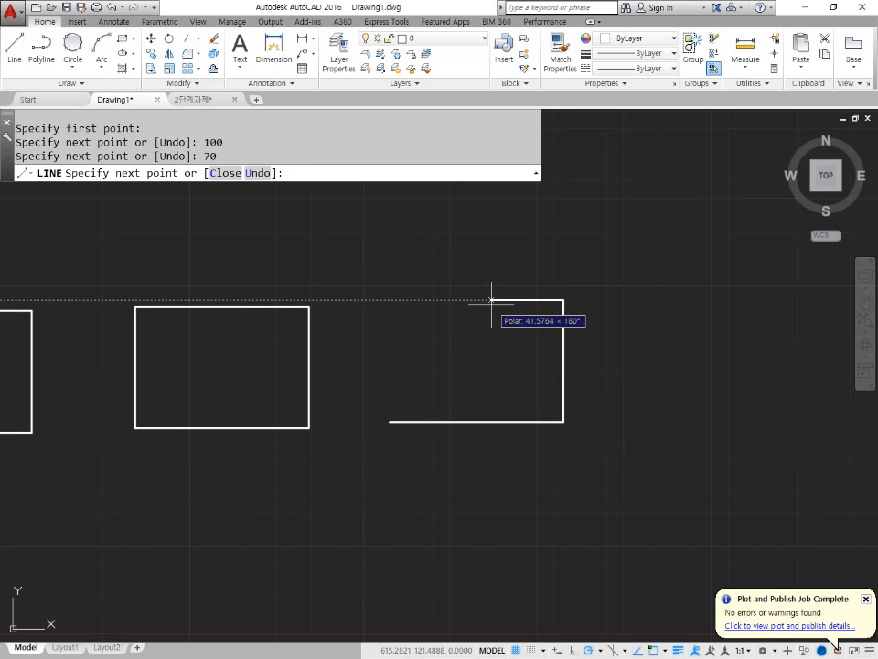
type("100")
key("Return")
type("c")
key("Return")
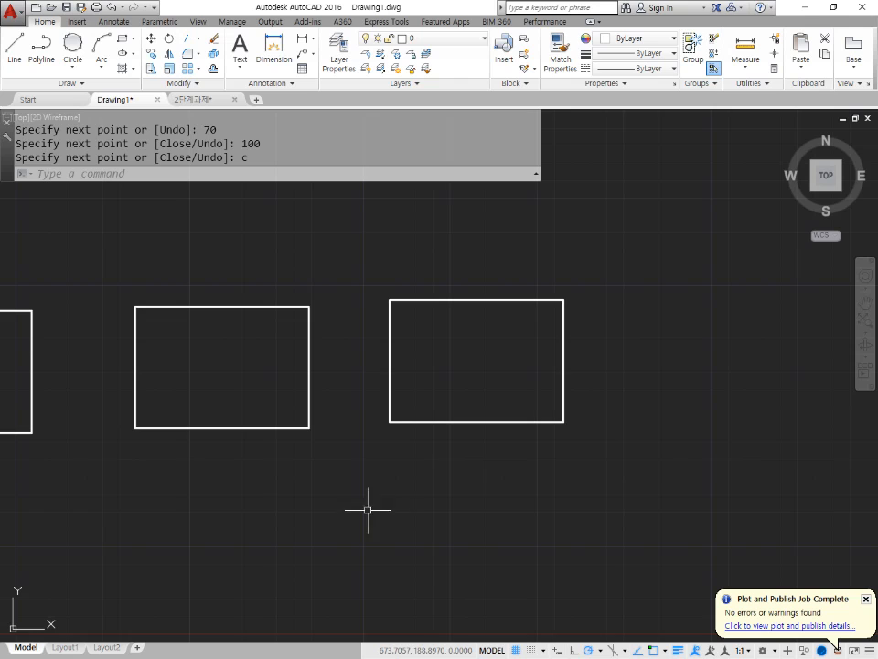
Turn on the Midpoint object snap in addition to Endpoint for work on the first 100 by 70 rectangle
middle_click_drag(319, 493, 456, 481)
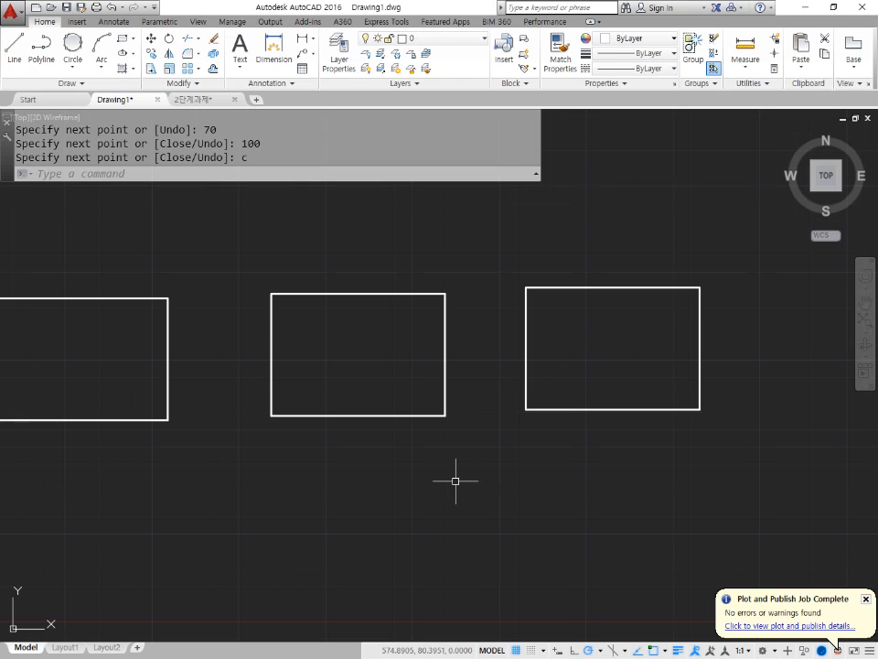
middle_click_drag(101, 385, 356, 394)
scroll(312, 358, "up", 2)
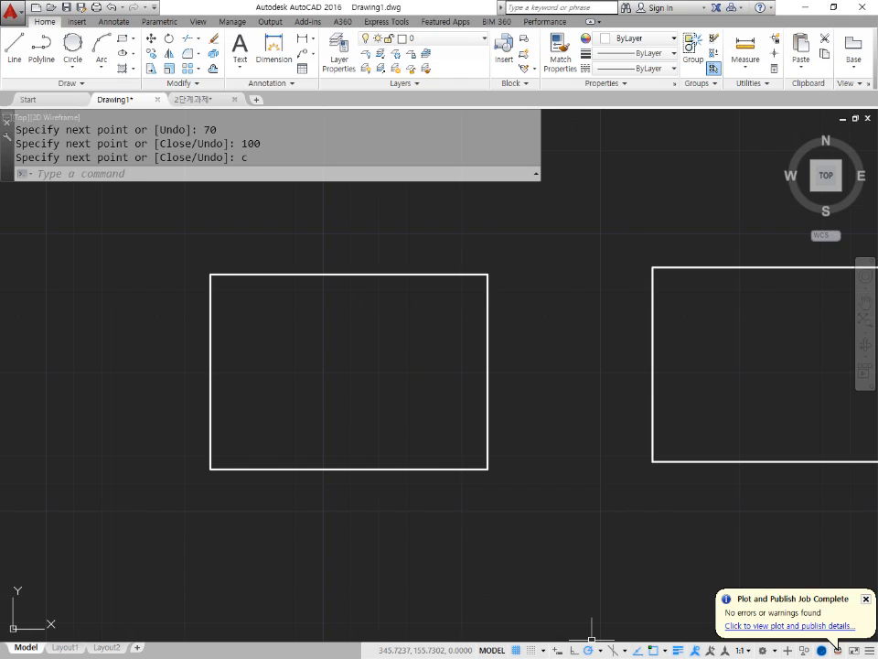
left_click(666, 651)
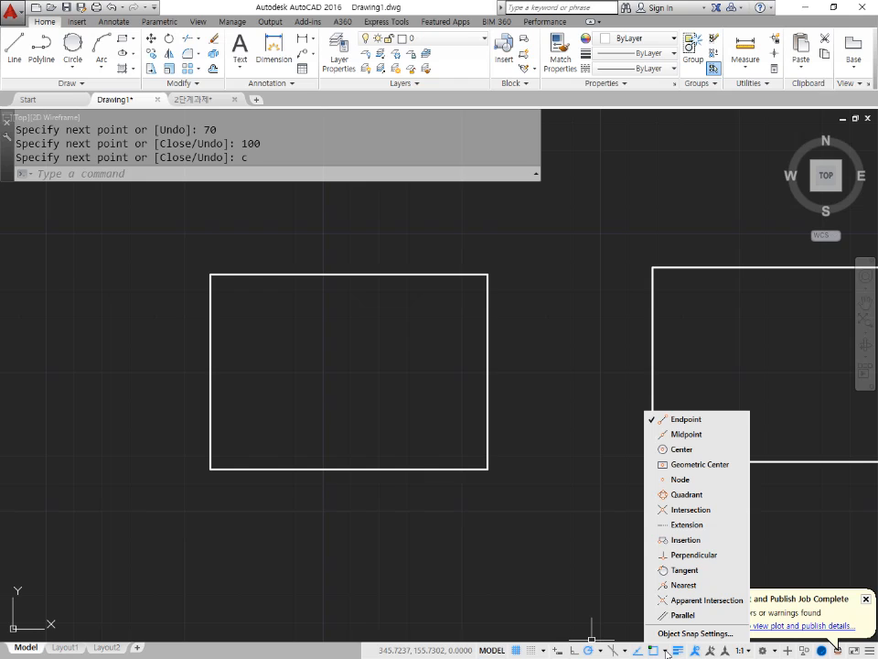
left_click(659, 438)
left_click(526, 392)
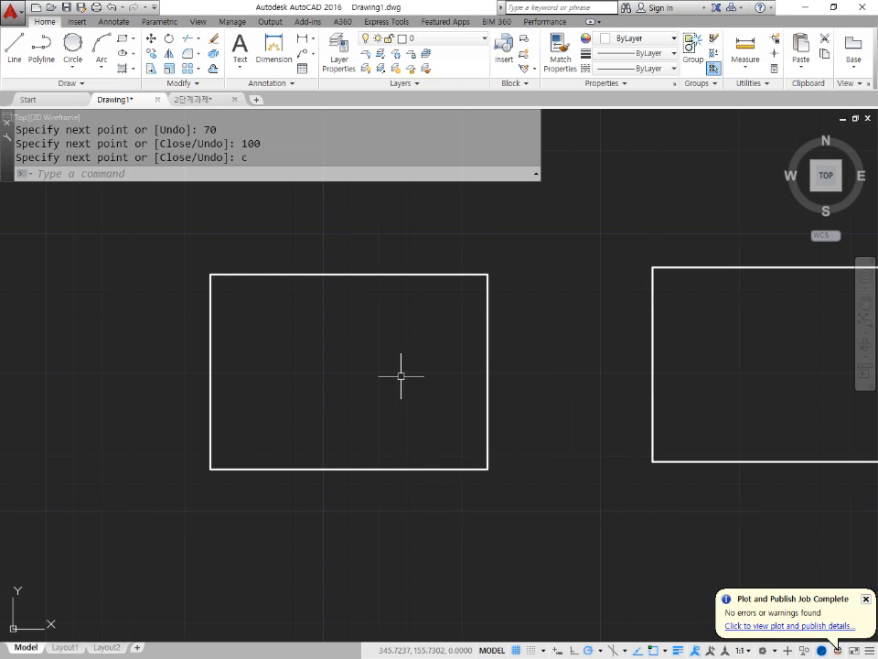
Draw a vertical line from the midpoint of the first rectangle's upper edge to the midpoint of its lower edge
left_click(14, 48)
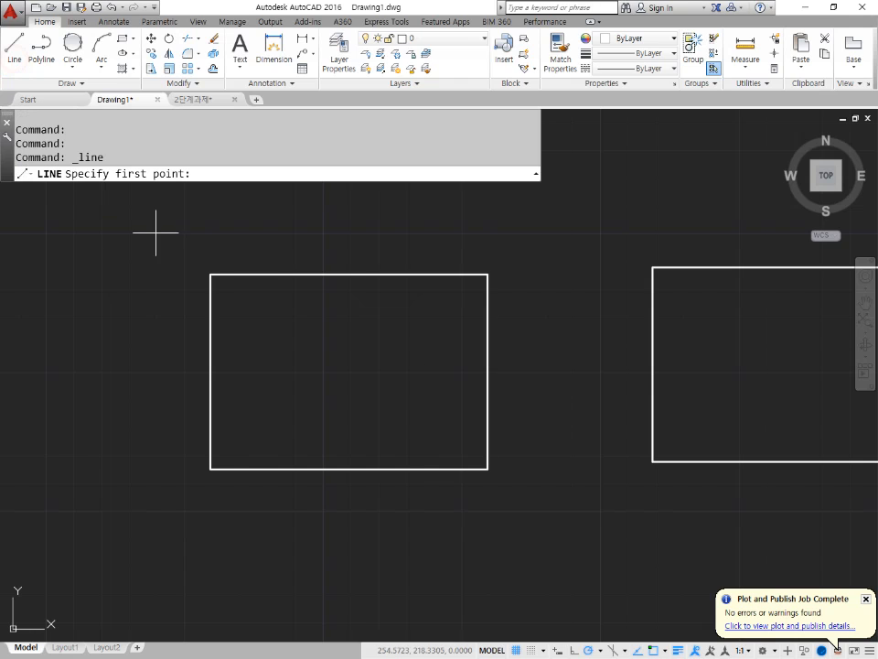
left_click(304, 274)
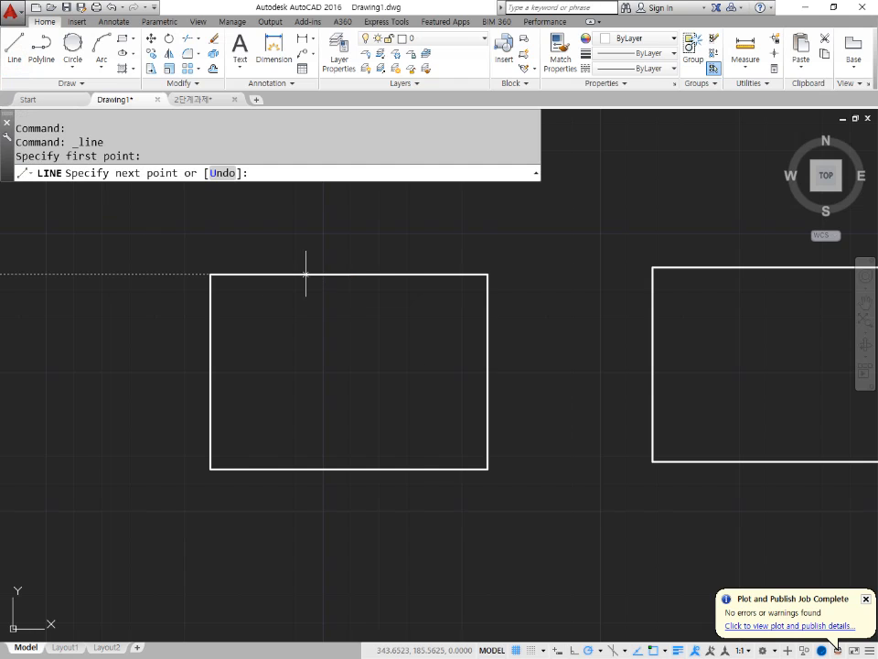
left_click(349, 469)
key("Return")
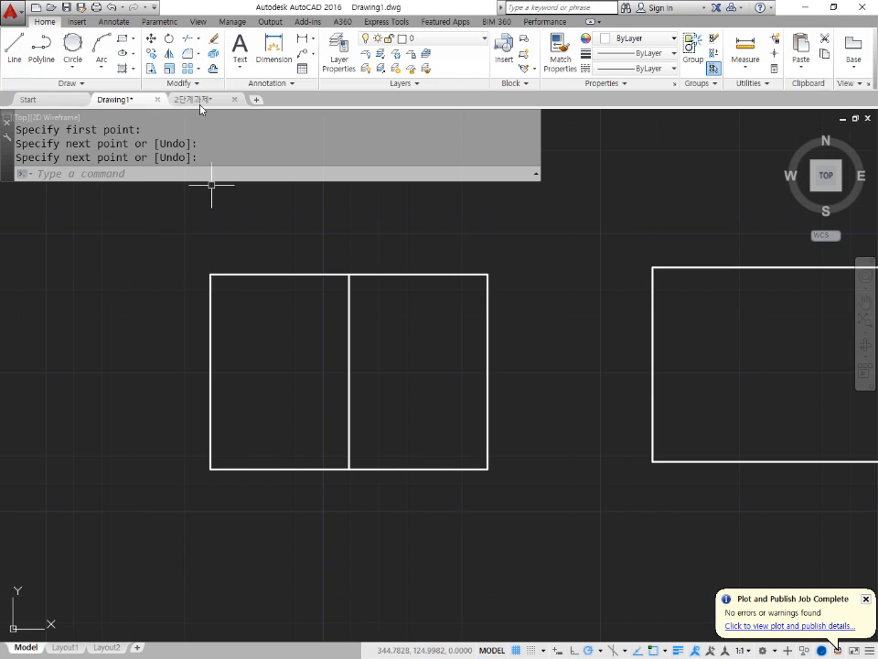
Examine the centre line and the diagonals meeting at the lower edge's midpoint in the 2단계과제 OSNAP figure, and return to Drawing1
left_click(193, 99)
left_click_drag(280, 272, 274, 539)
mouse_move(95, 277)
left_mouse_down()
mouse_move(256, 519)
mouse_move(298, 529)
mouse_move(452, 348)
left_mouse_up()
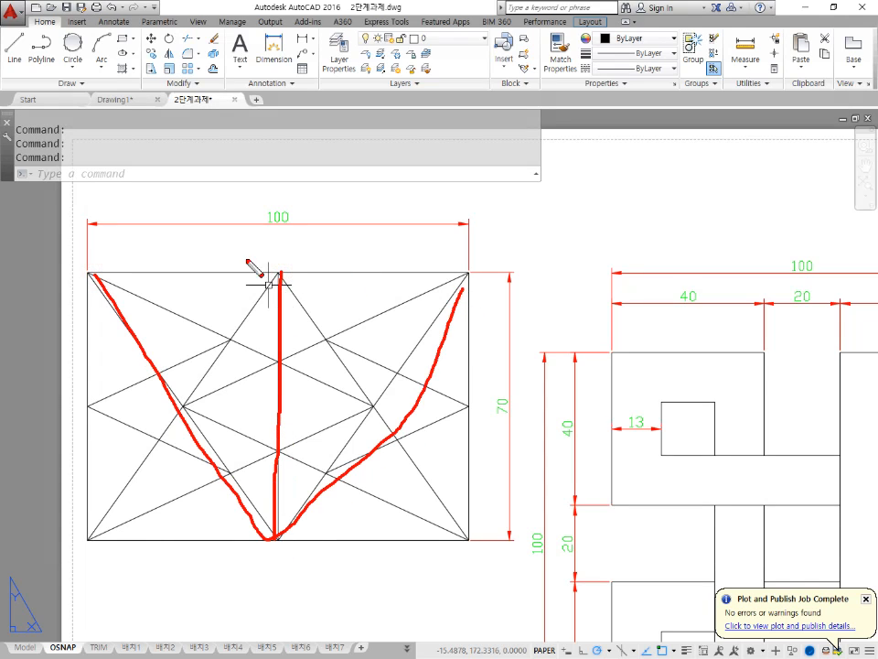
key("Escape")
left_click(115, 99)
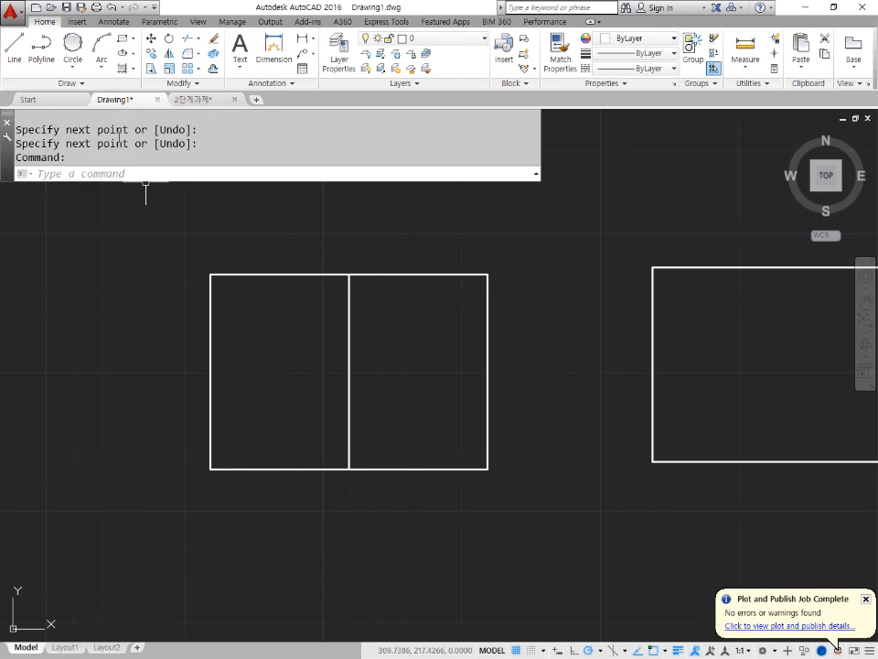
Draw a V-shaped line from the rectangle's upper-left corner through the lower edge's midpoint to the upper-right corner
left_click(13, 48)
left_click(219, 274)
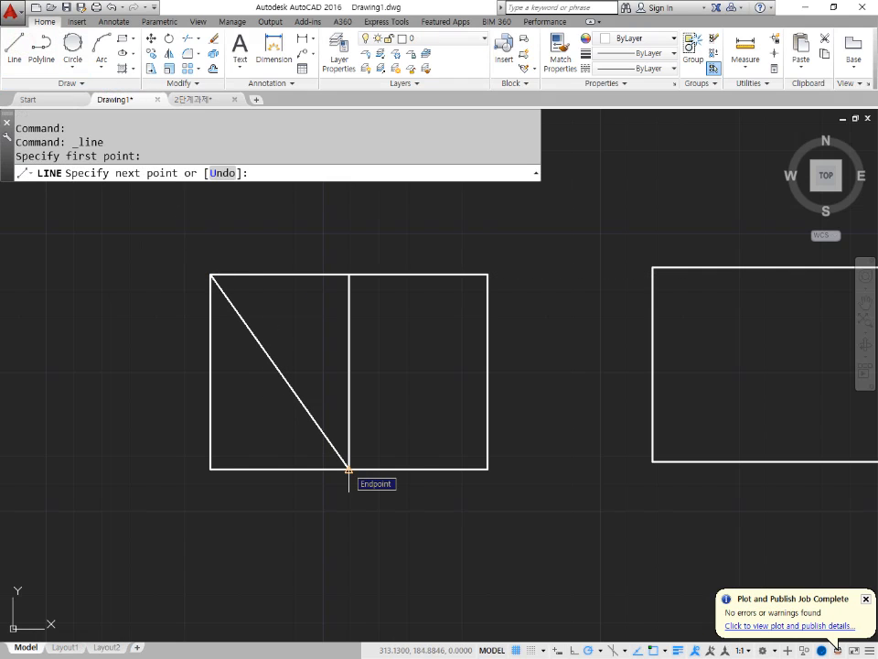
left_click(348, 468)
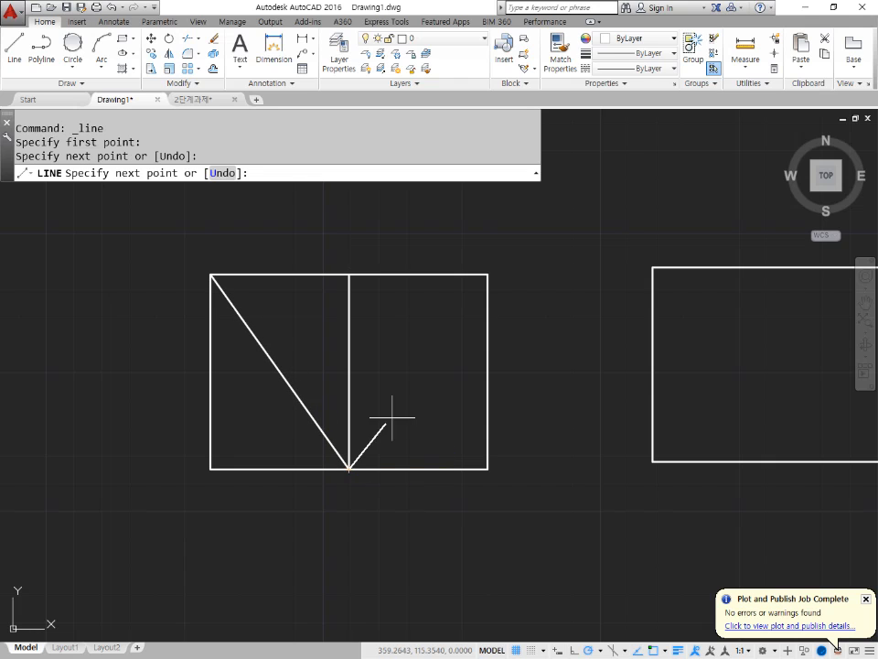
left_click(488, 275)
key("Return")
Draw an inverted V from the rectangle's lower-right corner through the upper edge's midpoint to the lower-left corner
key("Return")
left_click(488, 468)
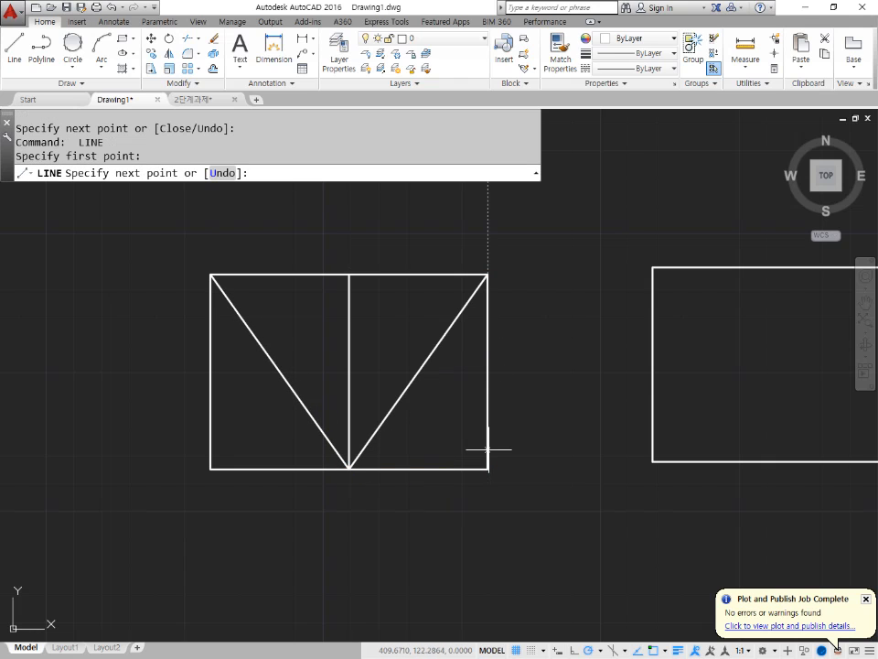
left_click(348, 274)
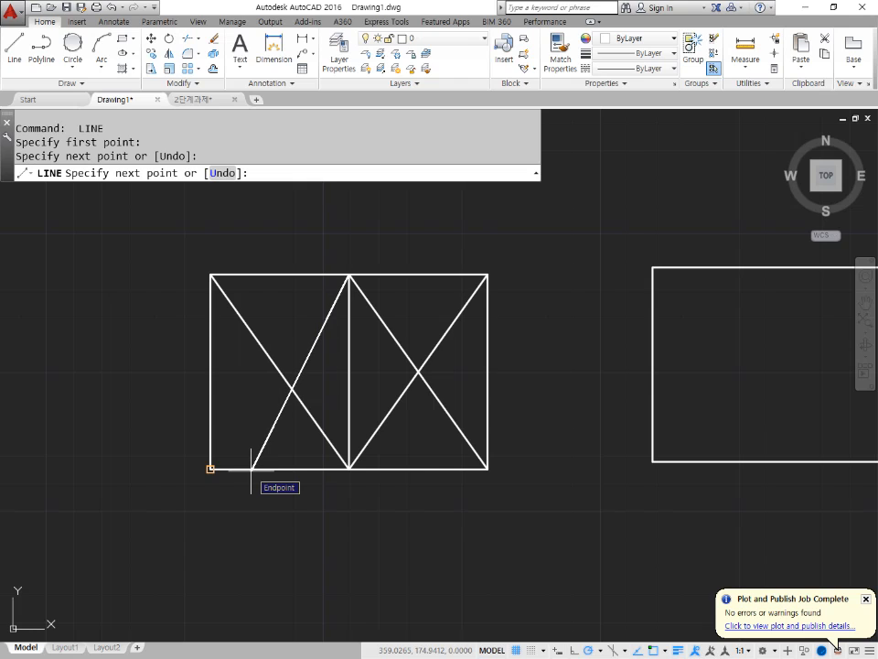
left_click(251, 469)
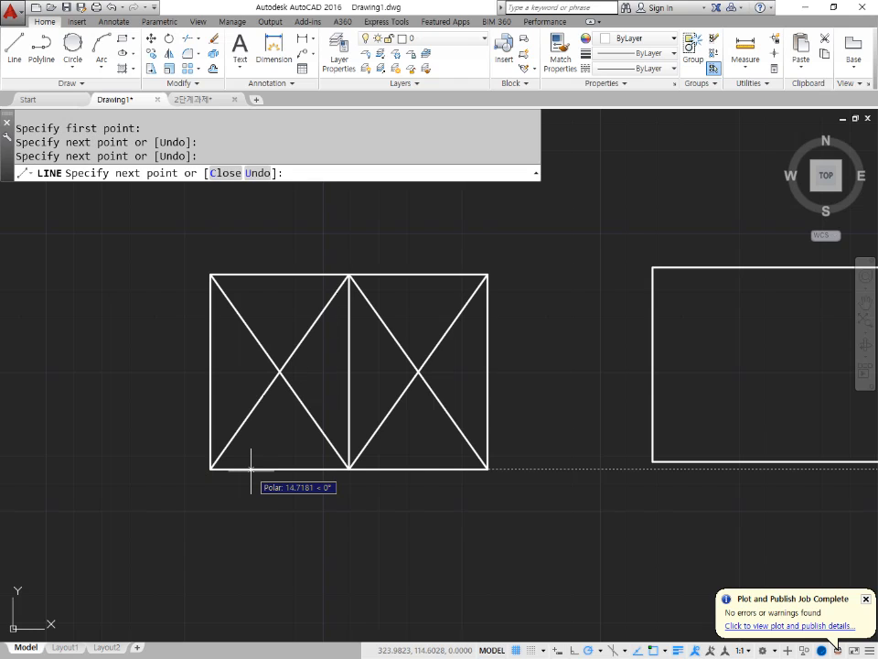
key("Return")
Start a new line at the rectangle's upper-left corner
key("Return")
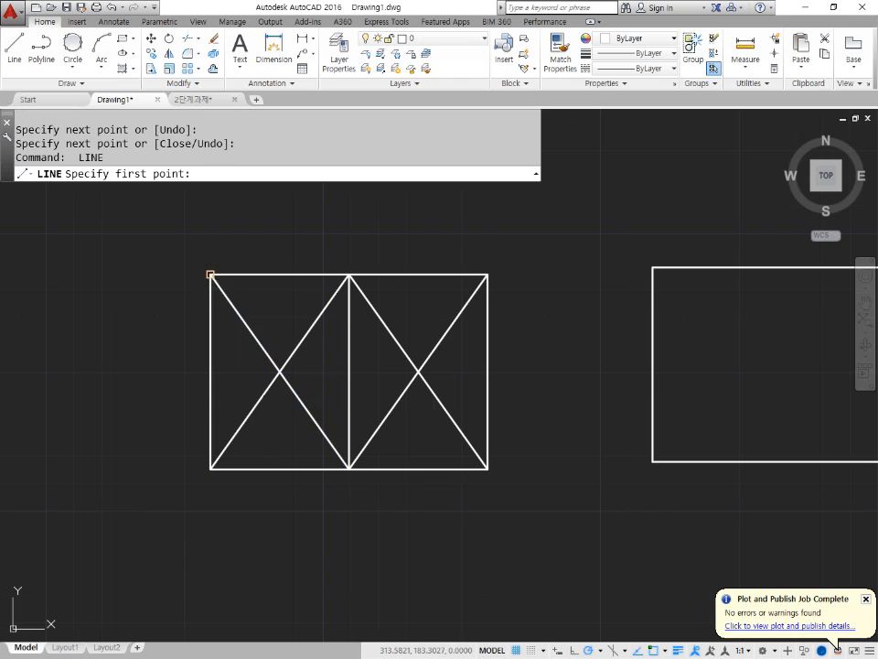
left_click(211, 275)
key("ctrl+alt+d")
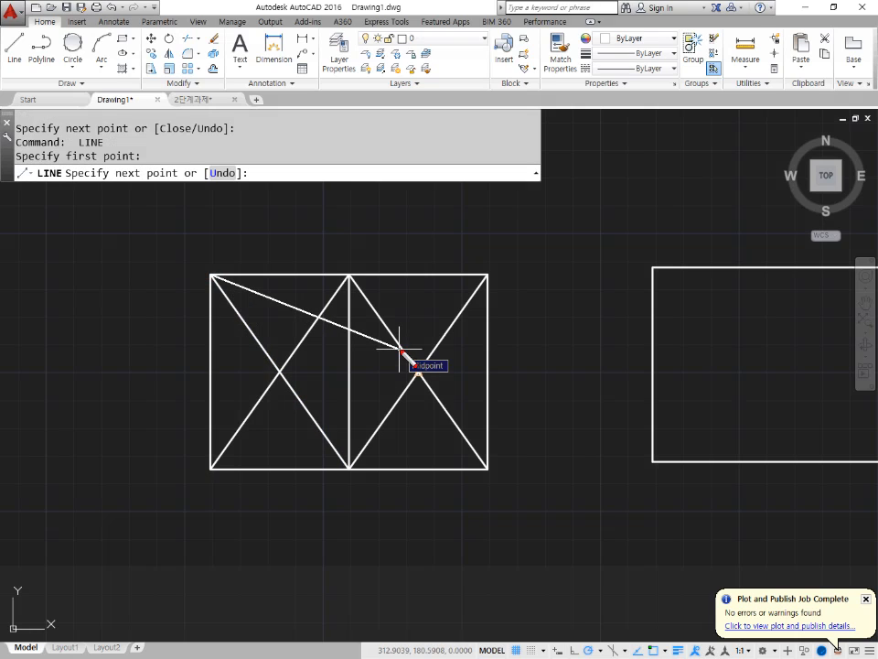
mouse_move(427, 396)
left_mouse_down()
mouse_move(427, 358)
mouse_move(425, 379)
left_mouse_up()
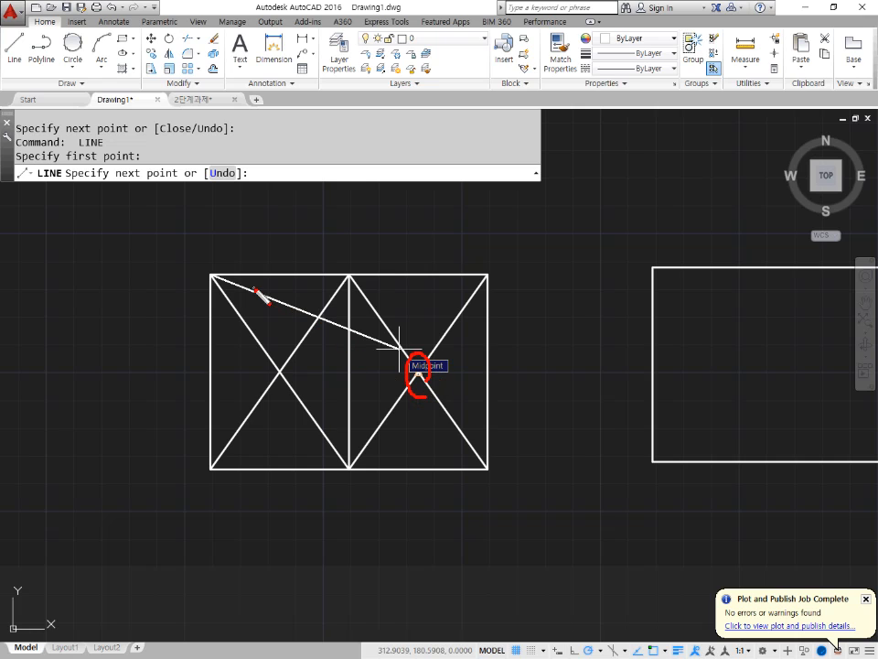
key("ctrl+alt+d")
key("ctrl+alt+d")
mouse_move(412, 396)
left_mouse_down()
mouse_move(445, 382)
mouse_move(412, 405)
left_mouse_up()
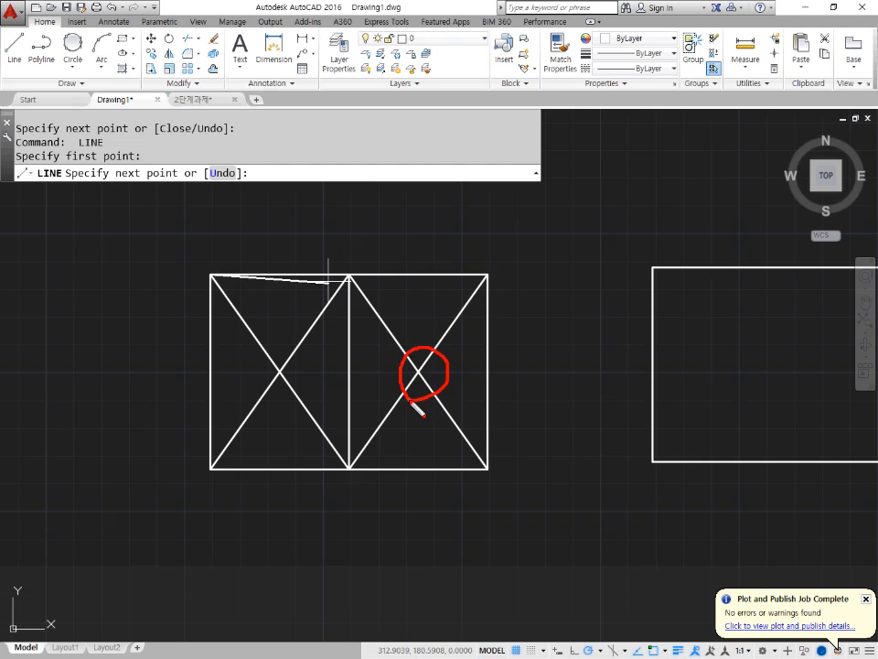
key("e")
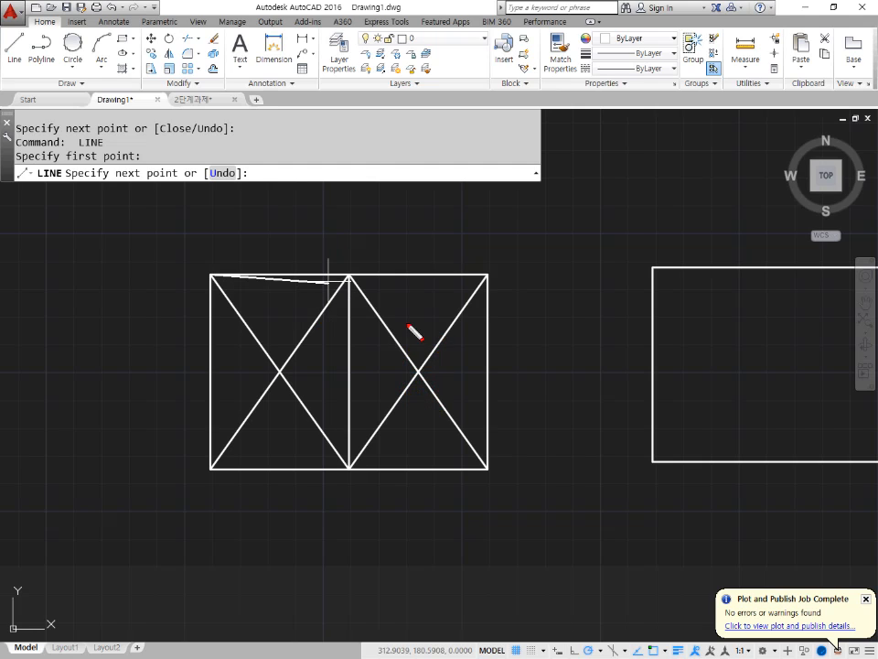
left_click_drag(431, 353, 399, 395)
left_click_drag(403, 348, 434, 397)
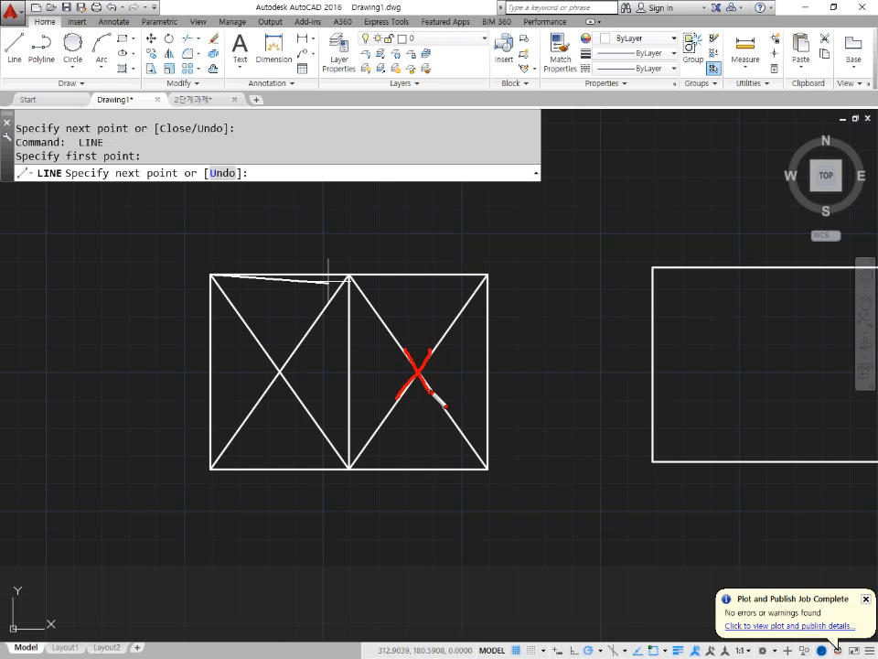
Continue the line to the crossing of the right-hand diagonals and on to the rectangle's lower-left corner
left_click(418, 370)
left_click(211, 467)
key("Return")
Draw a line from the rectangle's upper-right corner through the crossing of the left-hand diagonals to the lower-right corner
key("Return")
left_click(456, 303)
left_click(282, 368)
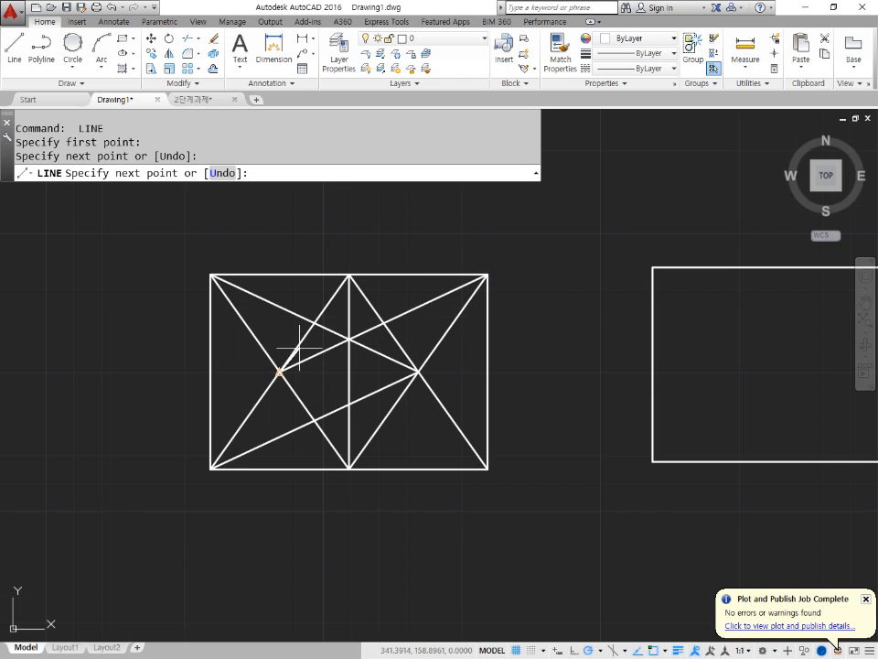
left_click(487, 467)
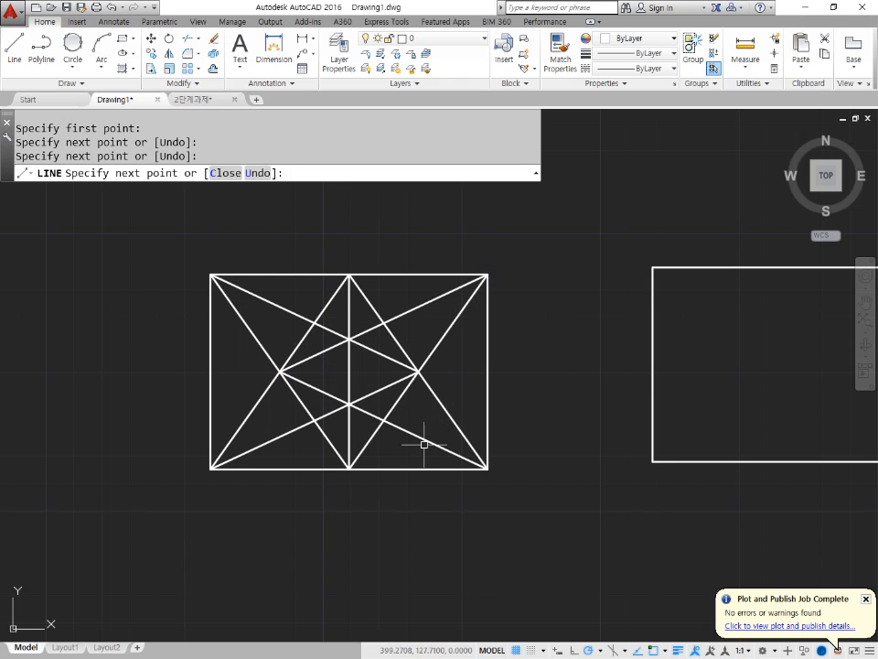
key("Return")
Draw a line from the upper-left inner intersection through the left edge's midpoint to the lower-left inner intersection
key("Return")
left_click(314, 323)
left_click(211, 371)
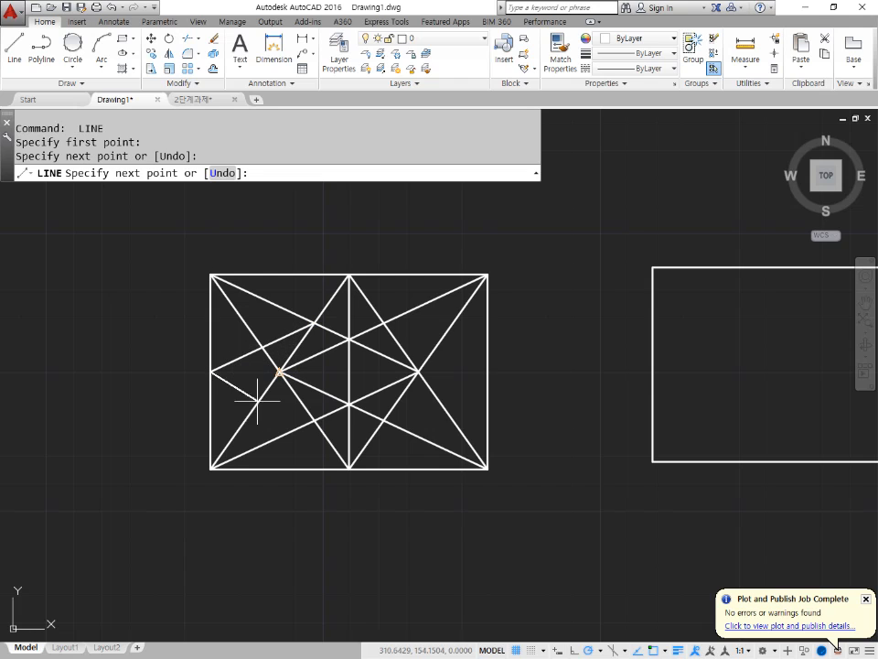
left_click(348, 468)
key("Return")
Draw a line from the upper-right inner intersection through the right edge's midpoint to the lower-right inner intersection
key("Return")
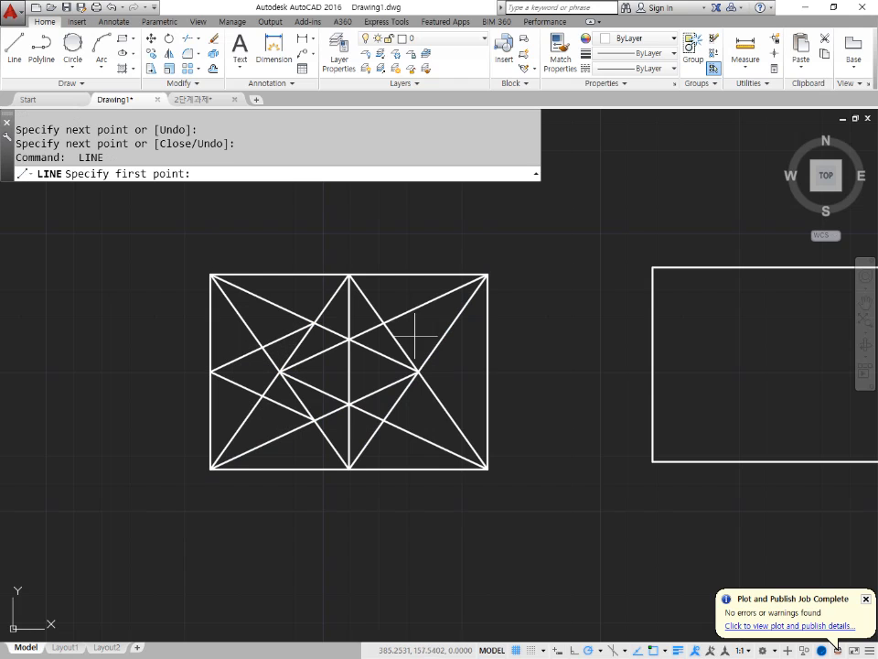
left_click(385, 323)
left_click(488, 371)
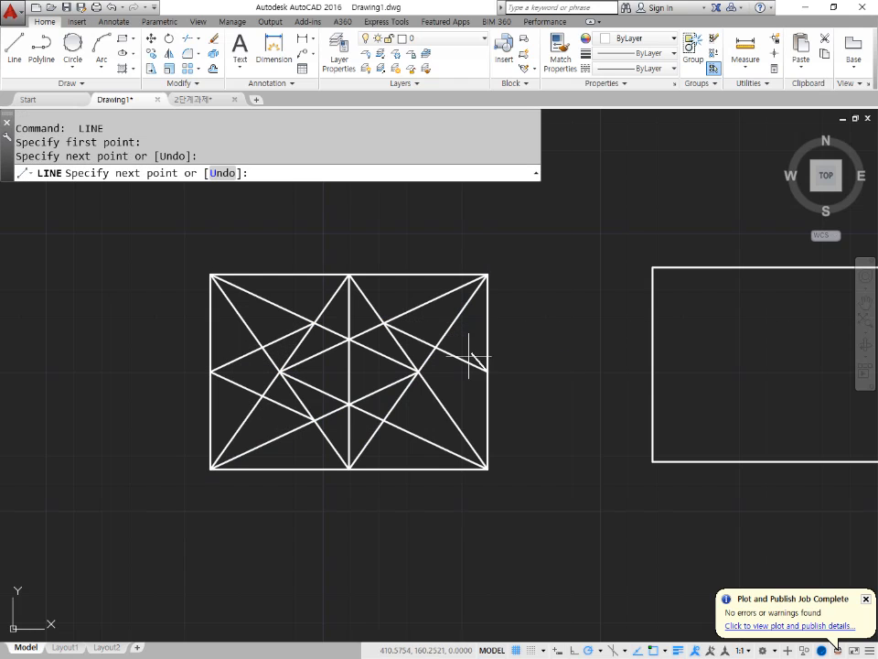
left_click(411, 430)
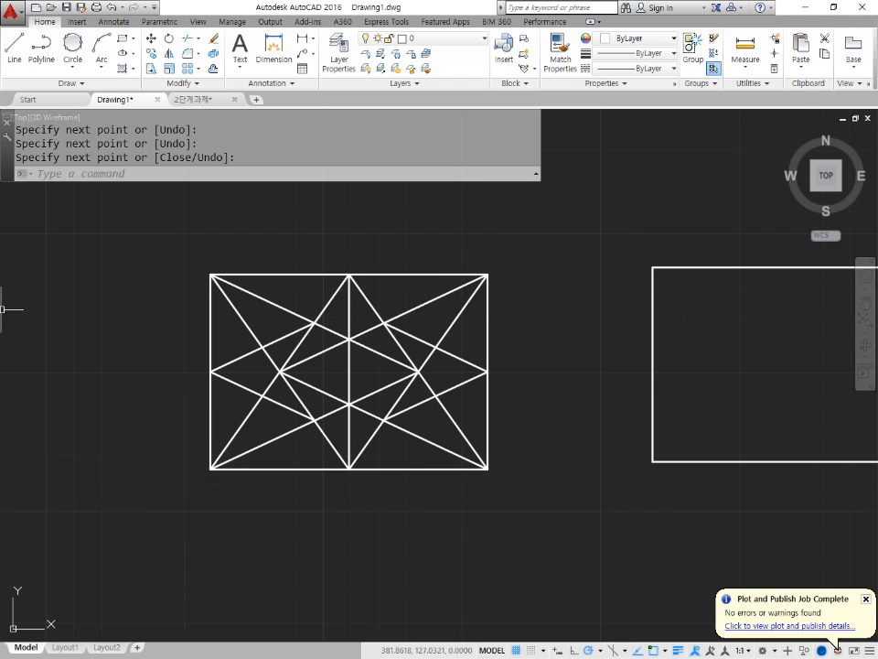
Check the object snap list in the Notepad lecture notes, return to AutoCAD and erase all the drawn figures
key("alt+Tab")
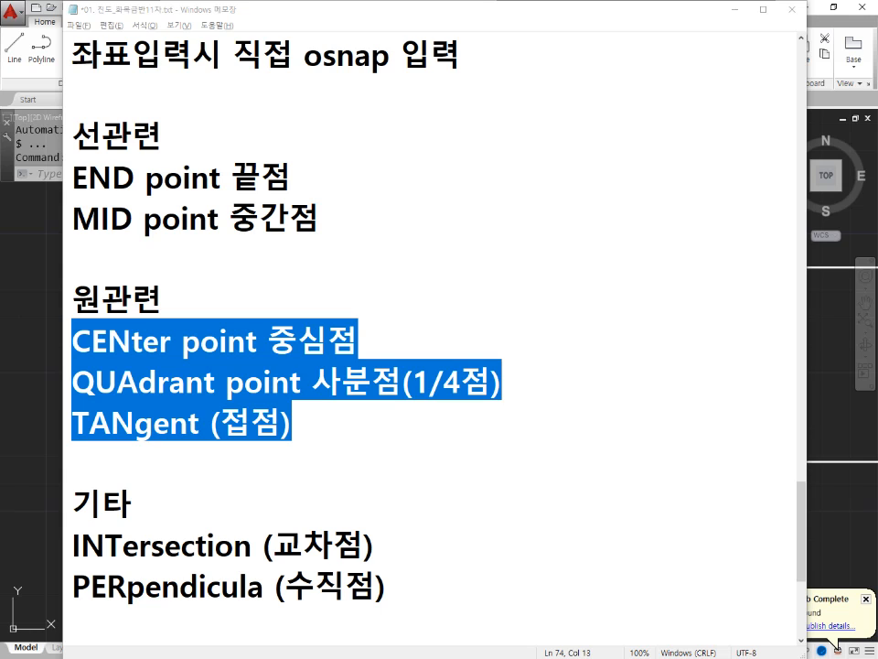
left_click(36, 177)
scroll(311, 439, "down", 7)
left_click(556, 503)
left_click(170, 349)
type("e")
key("Return")
Draw a circle in the empty drawing area
type("z")
key("Return")
type("a")
key("Return")
type("c")
key("Return")
left_click(245, 378)
left_click(299, 465)
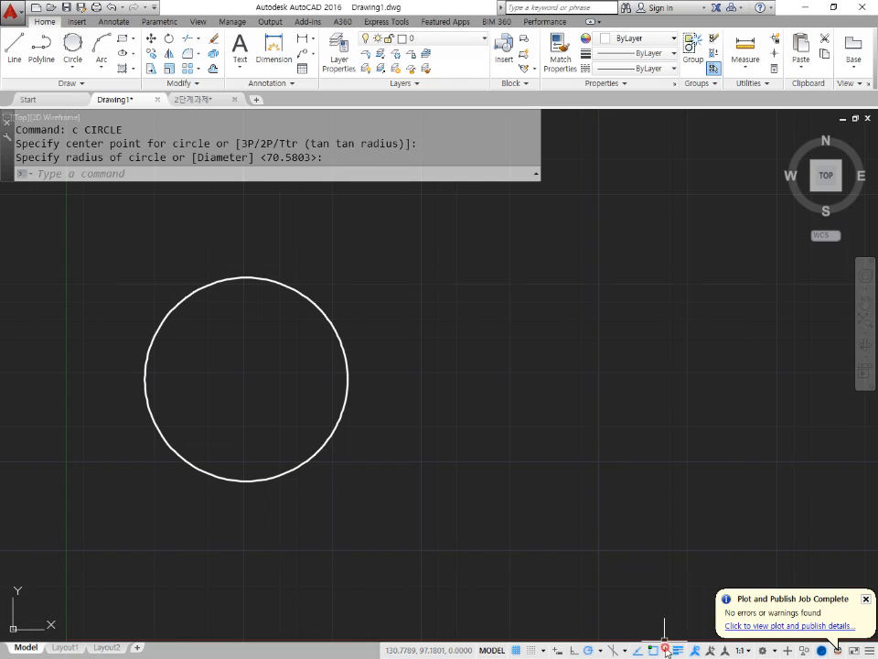
Set the running object snap to Center and start a line to preview the snap on the circle
left_click(666, 650)
left_click(686, 450)
type("l")
key("Return")
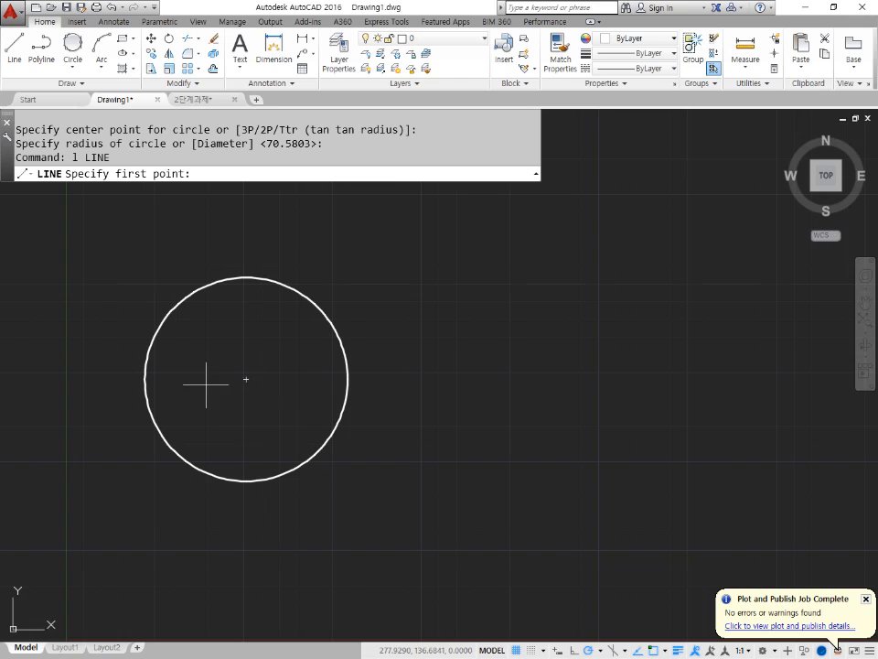
scroll(261, 354, "up", 2)
middle_click_drag(261, 353, 428, 359)
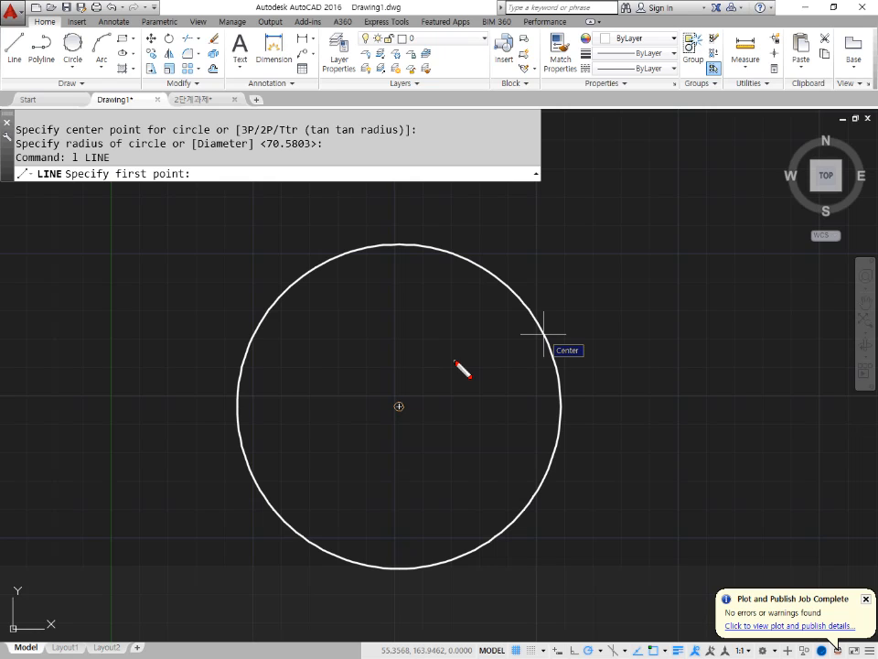
left_click_drag(525, 334, 540, 334)
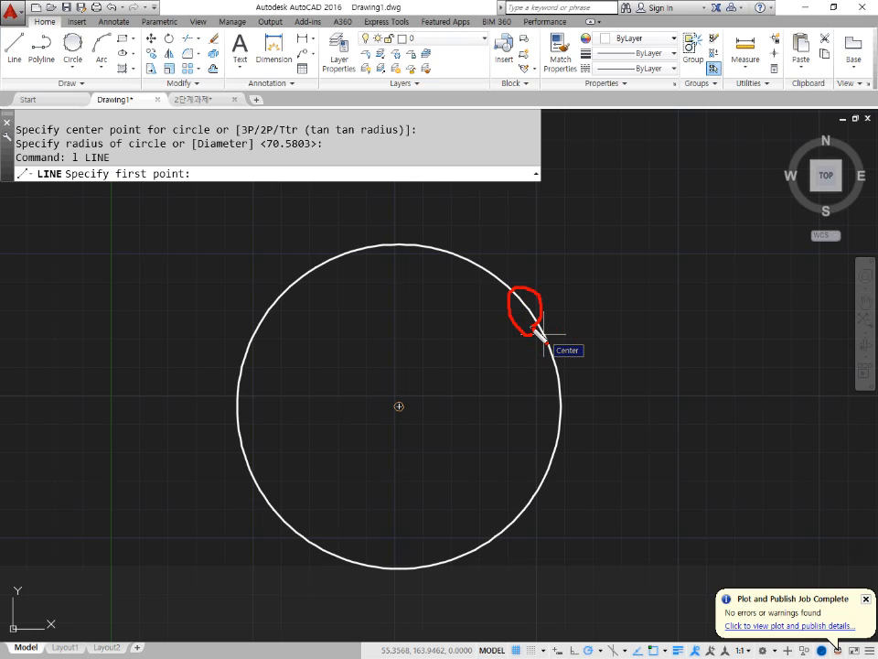
key("ctrl+z")
mouse_move(536, 317)
left_mouse_down()
mouse_move(487, 268)
mouse_move(522, 292)
mouse_move(558, 349)
mouse_move(482, 265)
mouse_move(523, 308)
mouse_move(551, 371)
mouse_move(505, 295)
mouse_move(457, 246)
mouse_move(549, 399)
mouse_move(493, 274)
mouse_move(484, 276)
left_mouse_up()
mouse_move(409, 310)
left_mouse_down()
mouse_move(312, 462)
mouse_move(502, 380)
mouse_move(371, 307)
left_mouse_up()
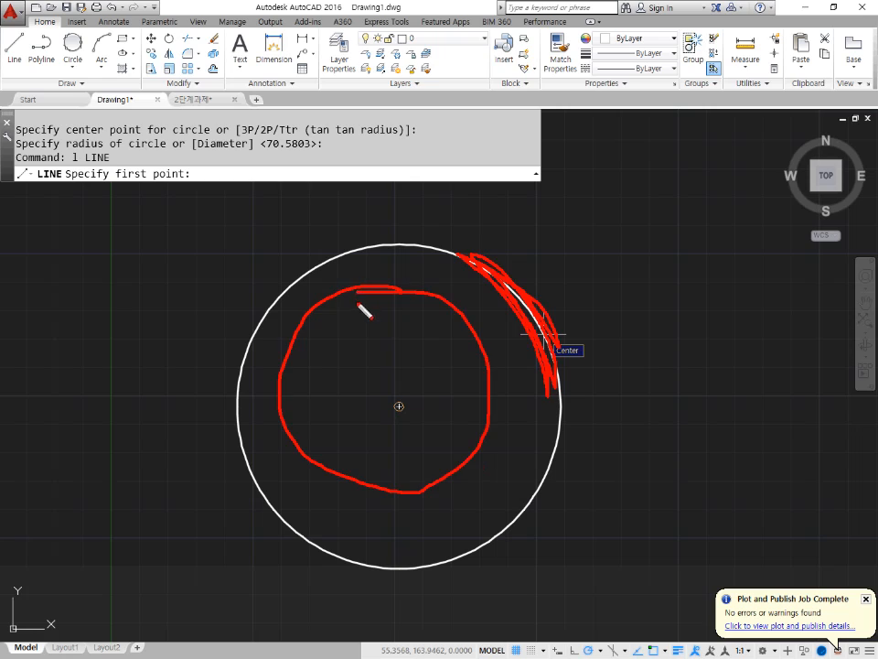
key("e")
mouse_move(427, 331)
left_mouse_down()
mouse_move(471, 331)
mouse_move(443, 362)
left_mouse_up()
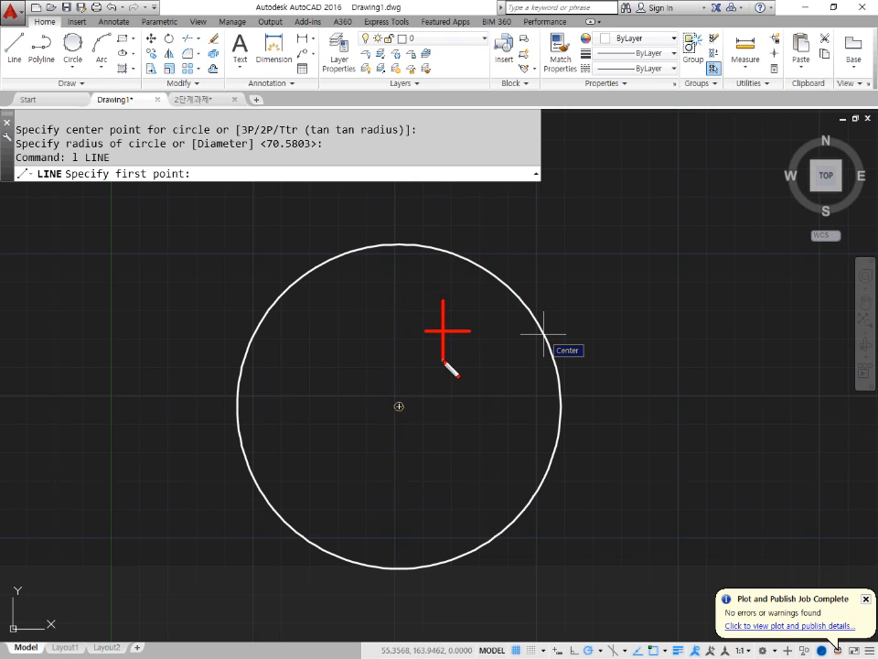
mouse_move(417, 372)
left_mouse_down()
mouse_move(483, 337)
mouse_move(410, 376)
left_mouse_up()
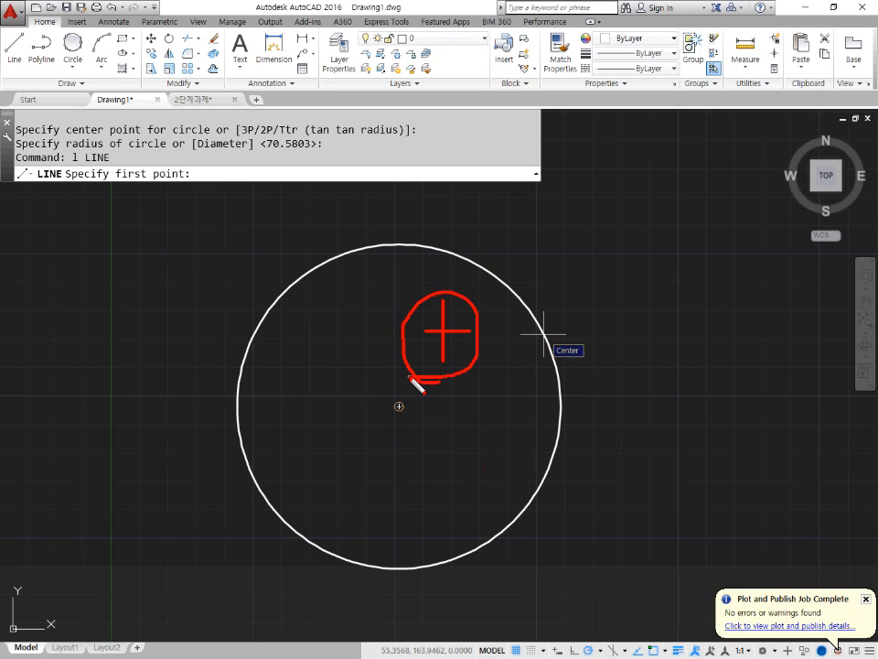
mouse_move(415, 328)
left_mouse_down()
mouse_move(443, 329)
mouse_move(438, 312)
left_mouse_up()
key("ctrl+z")
key("e")
mouse_move(528, 291)
left_mouse_down()
mouse_move(514, 311)
mouse_move(530, 316)
left_mouse_up()
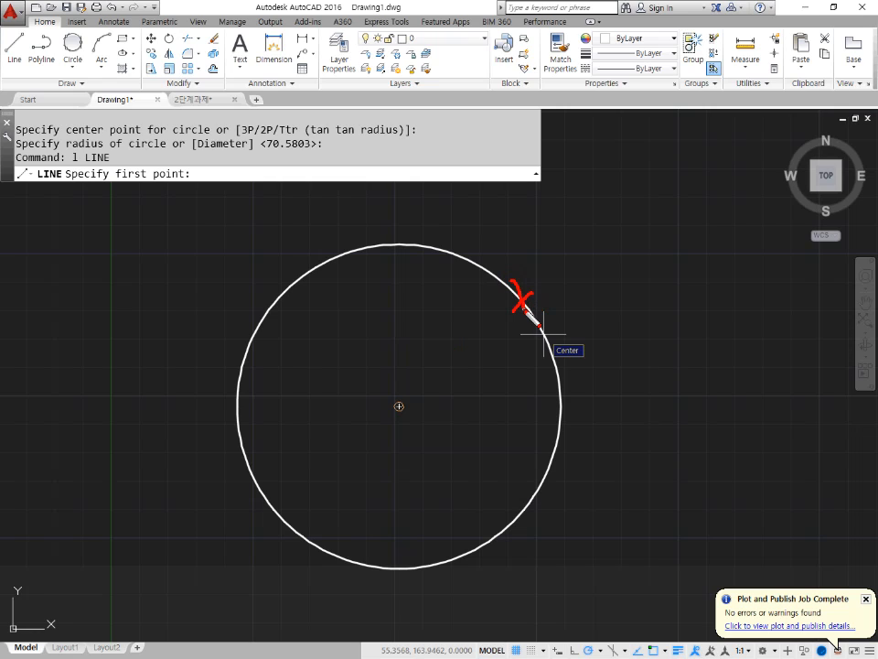
key("Escape")
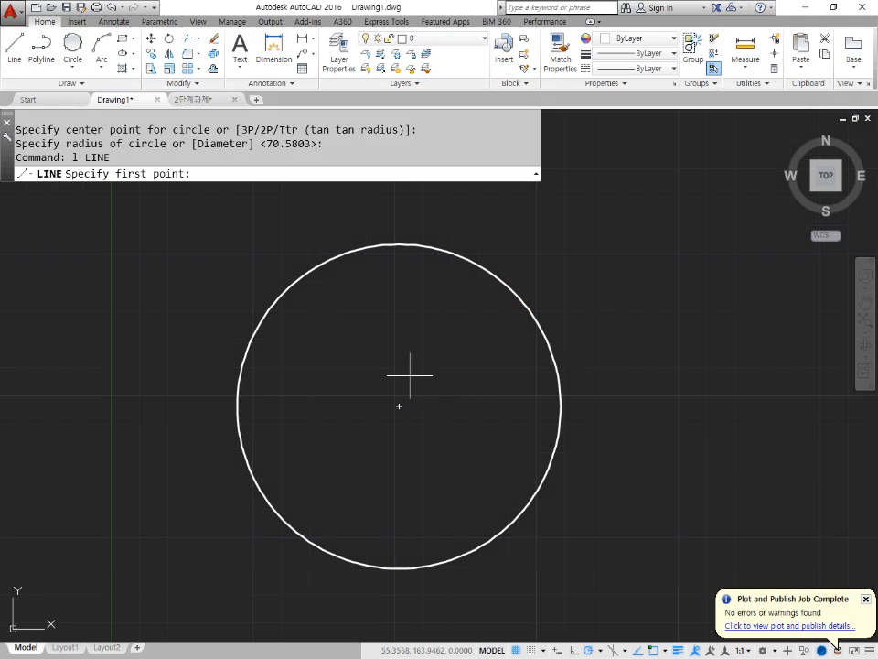
Draw a slightly smaller circle, radius about 51.99, with its centre picked by eye near the first circle's centre
scroll(403, 380, "up", 2)
scroll(406, 394, "down", 2)
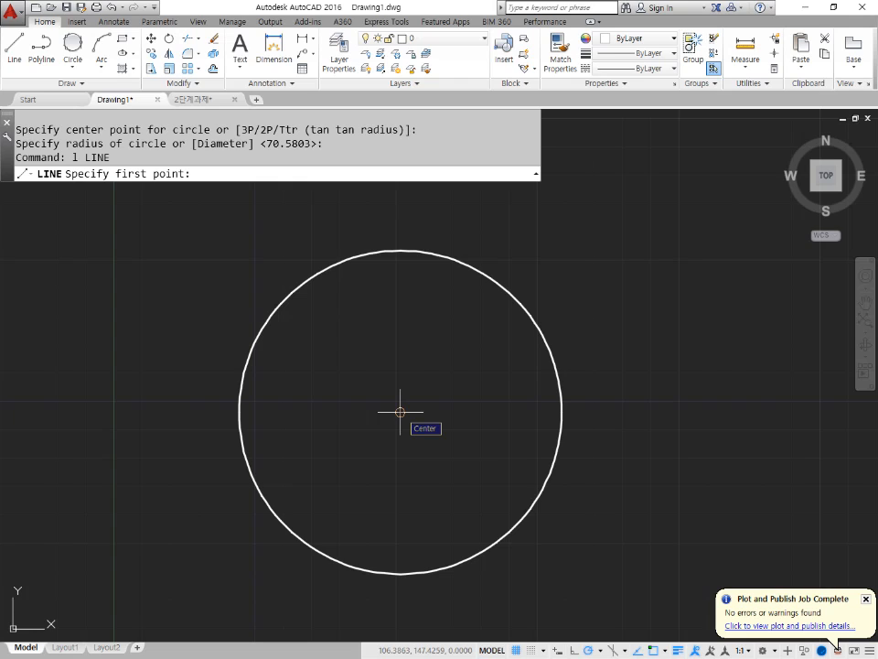
scroll(400, 413, "up", 2)
scroll(400, 412, "down", 2)
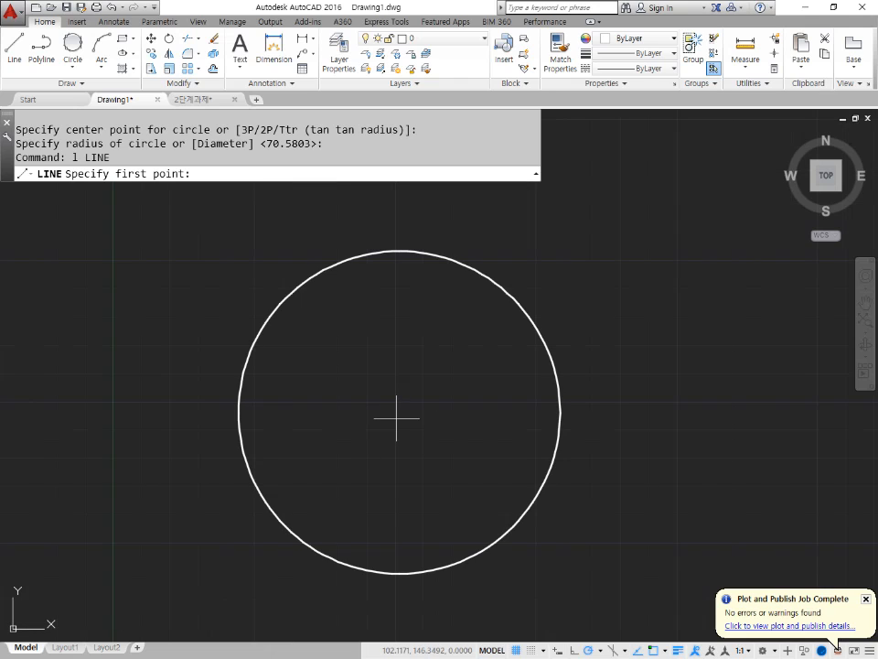
key("Escape")
key("Escape")
type("C")
key("Return")
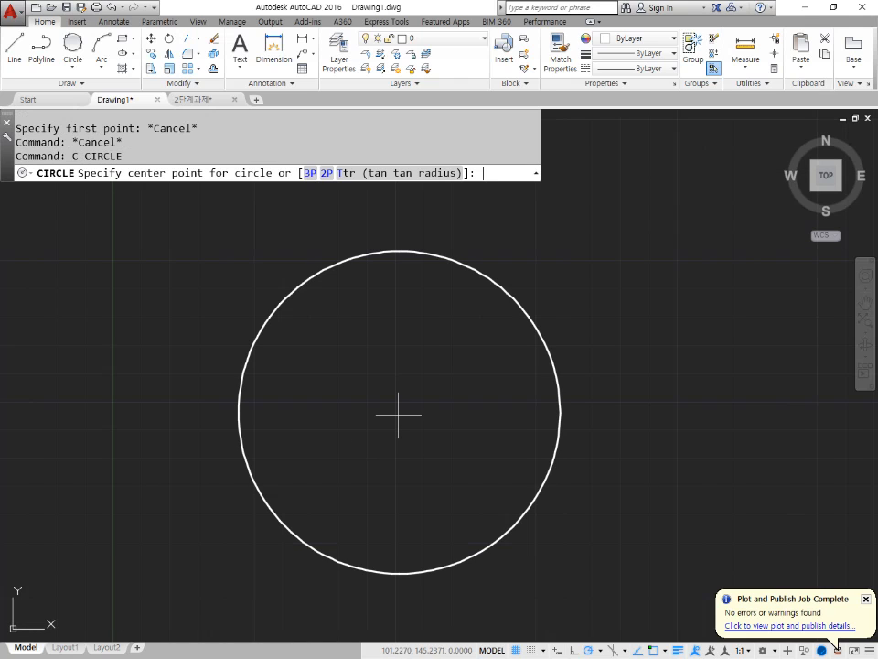
left_click(399, 418)
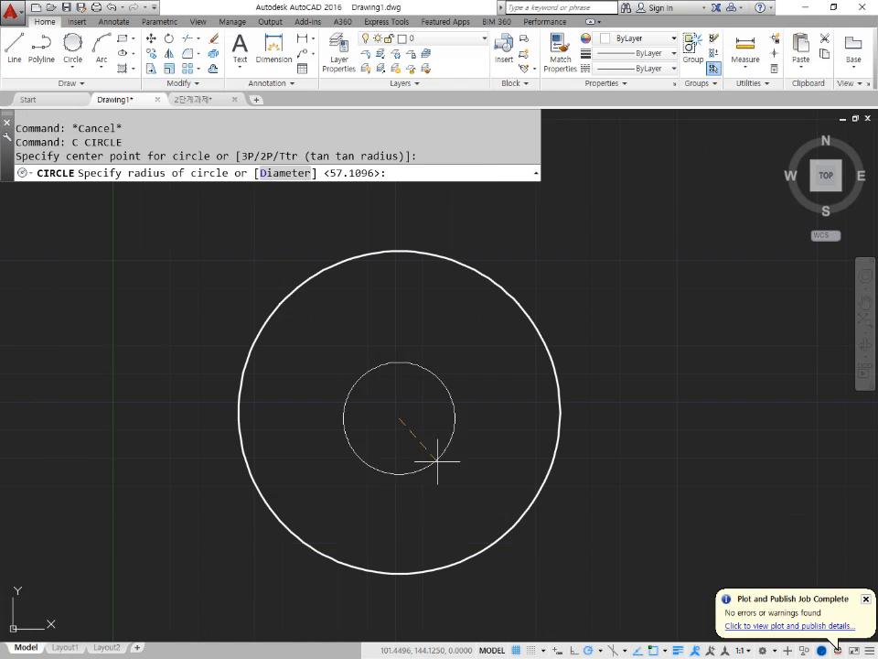
left_click(513, 510)
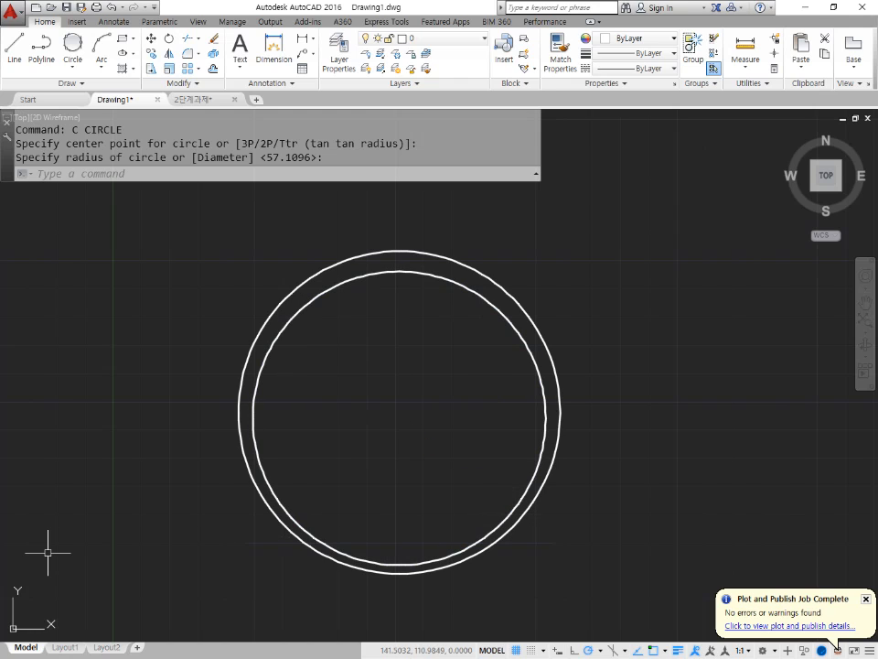
Draw a circle of about 48.4 radius, snapping its centre to the second circle's centre by picking that circle's edge
type("c")
key("Return")
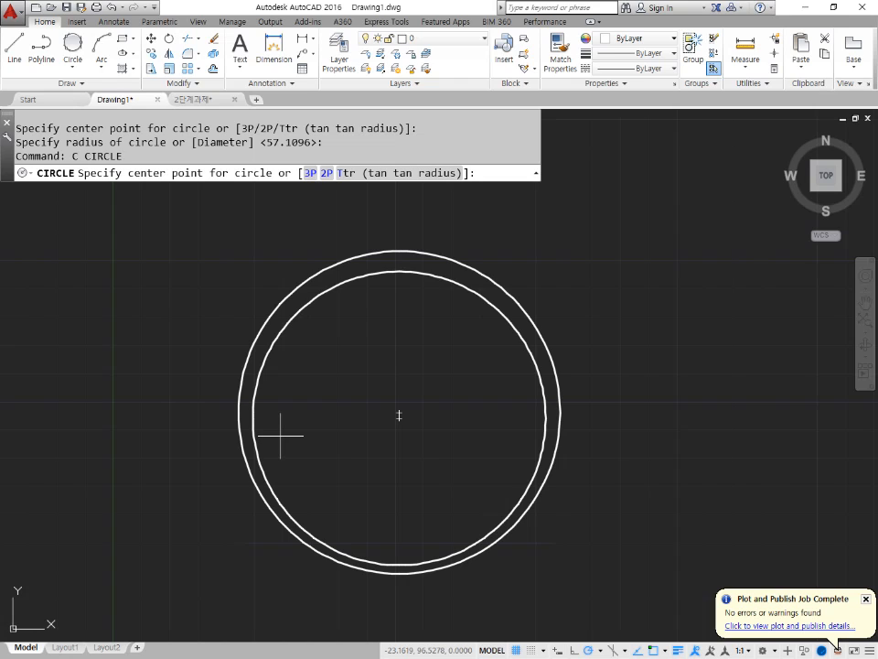
left_click(335, 289)
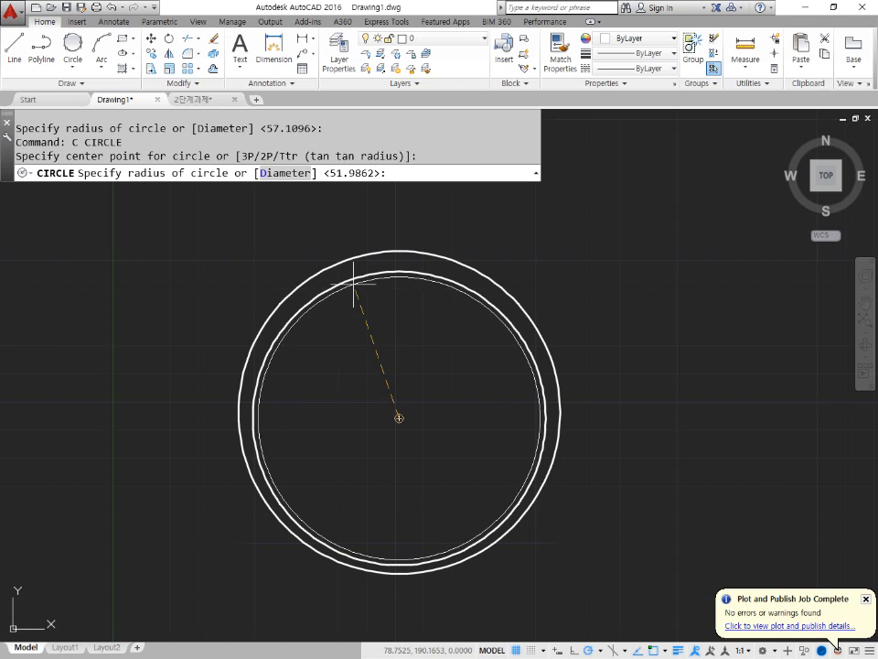
left_click(353, 289)
Draw another circle snapped to the outermost circle's centre, reusing the previous radius of 48.4026
key("space")
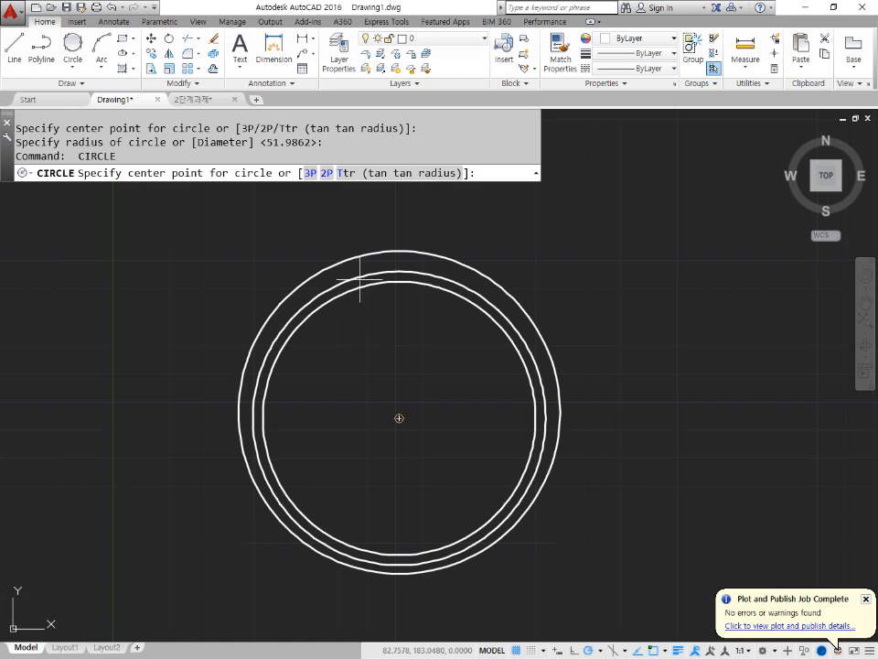
left_click(362, 257)
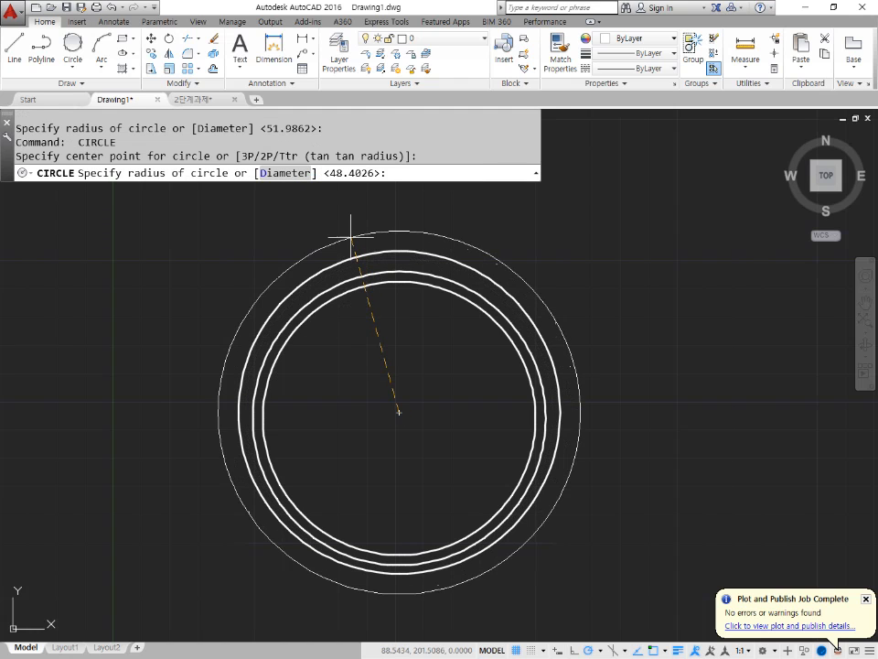
left_click(353, 243)
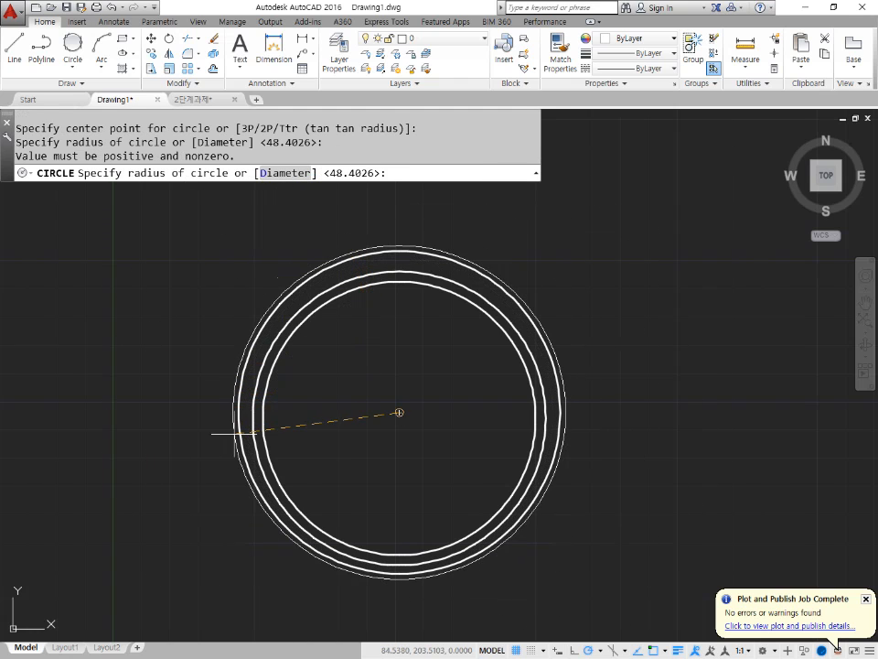
left_click(220, 432)
key("Return")
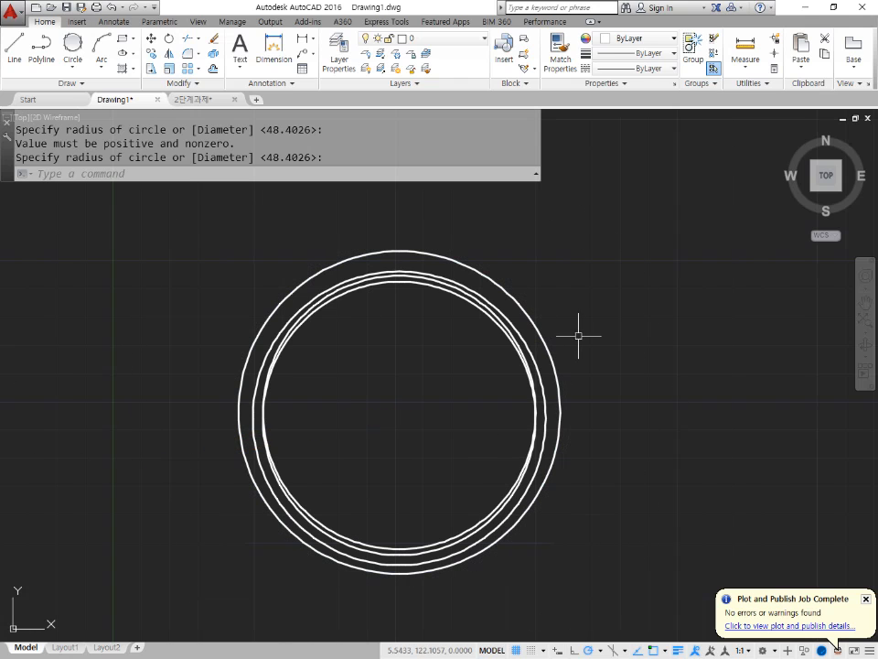
Erase the outermost circle and the two circles of 48.4026 radius, keeping only the one centred by eye
left_click(550, 356)
left_click(526, 372)
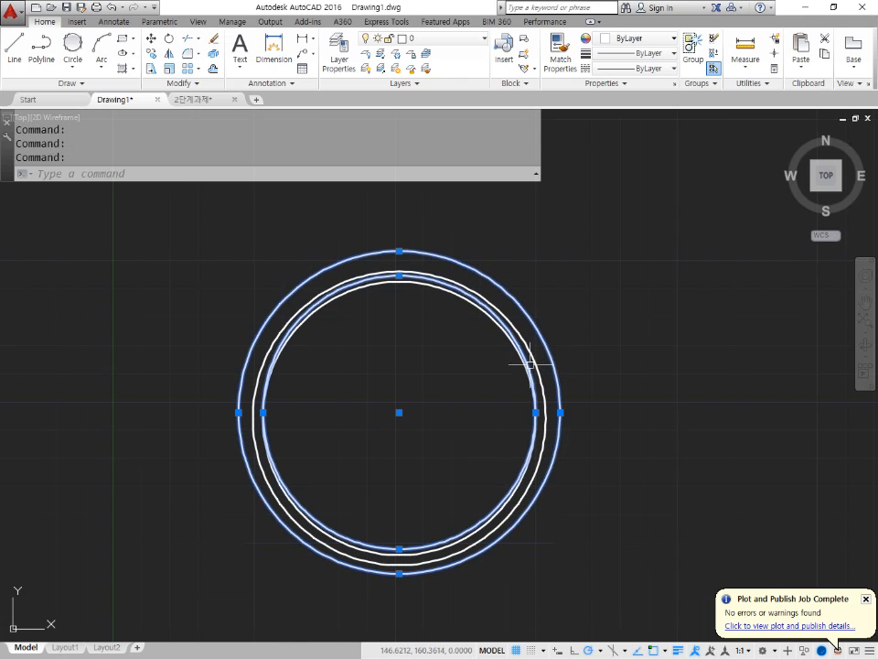
type("e")
key("Return")
left_click(534, 406)
type("e")
key("Return")
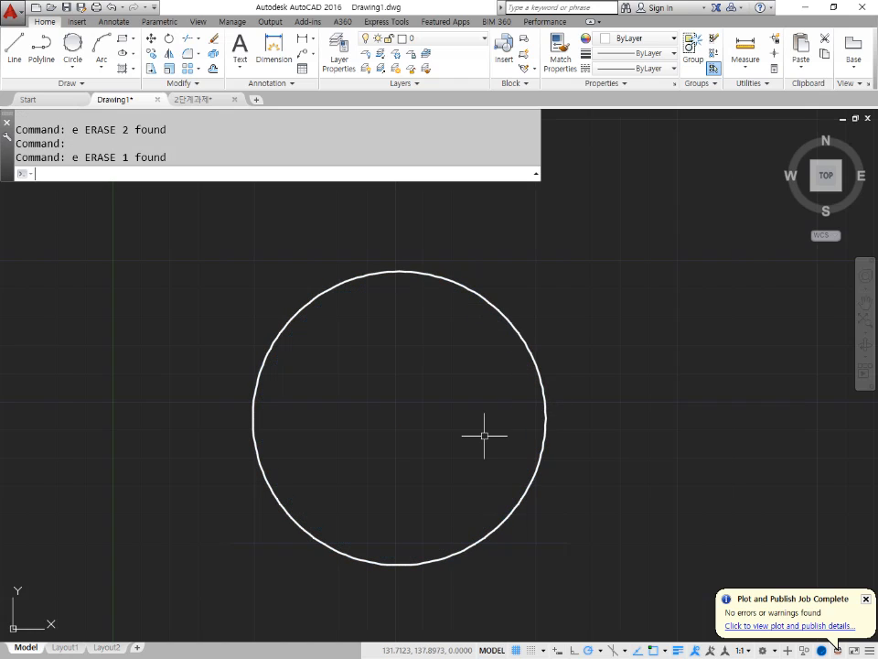
type("l")
key("Return")
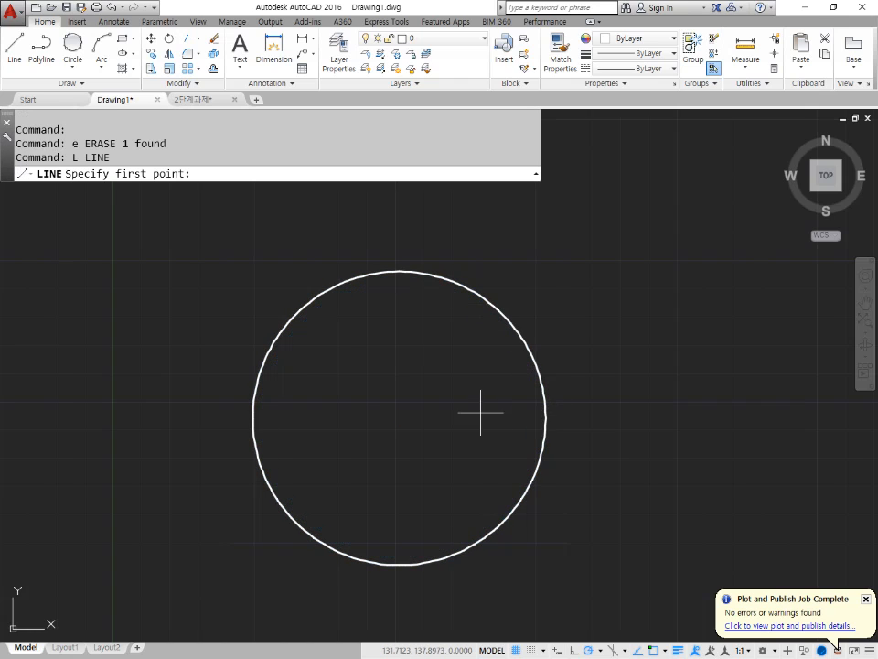
left_click(515, 335)
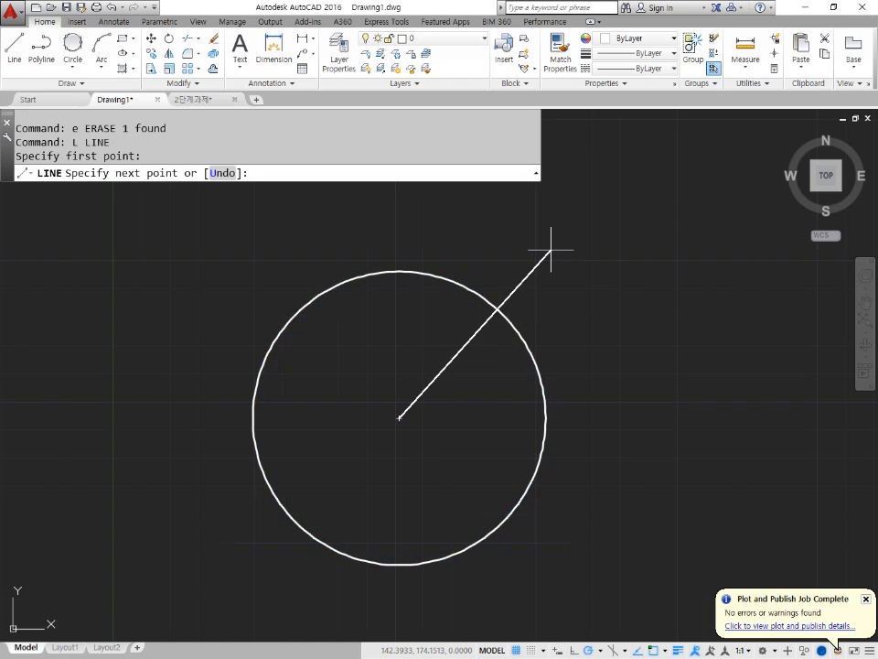
key("Return")
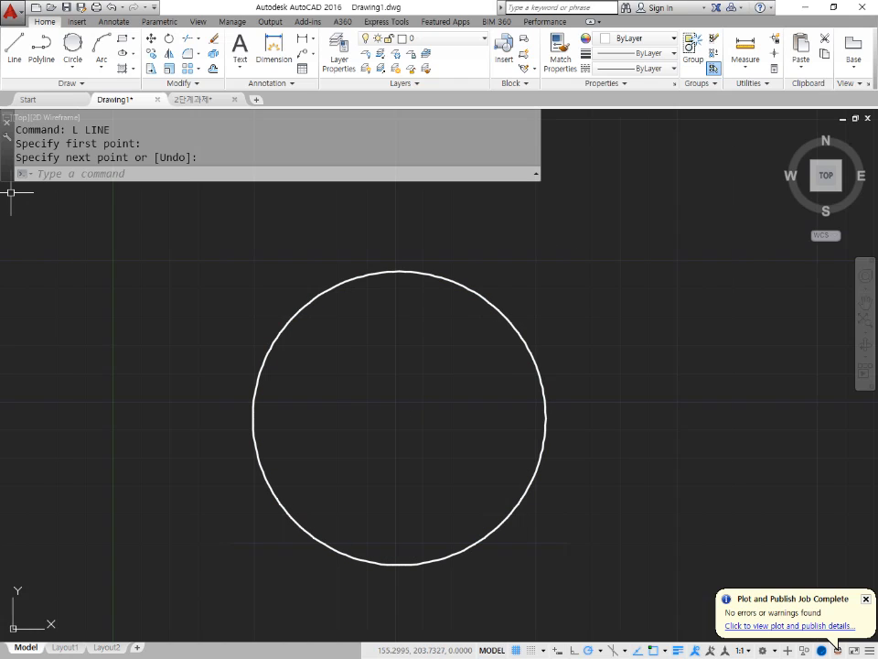
Set the running object snap to Quadrant and draw a horizontal line from the circle's left quadrant to beyond its right side
left_click(665, 652)
left_click(14, 46)
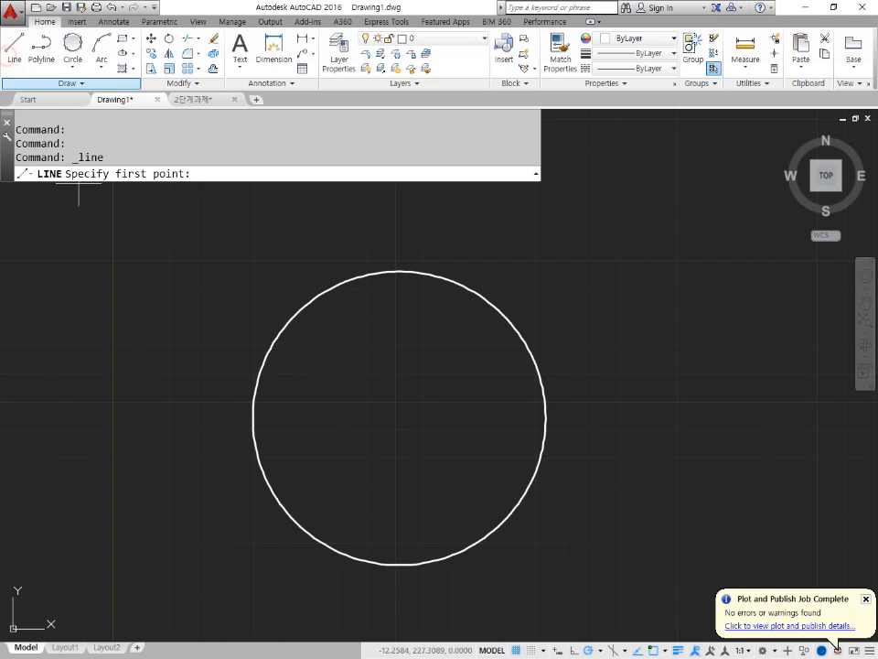
left_click(252, 418)
left_click(617, 416)
key("Return")
Draw a vertical line from the circle's bottom quadrant up to a point above the circle
key("Return")
left_click(399, 564)
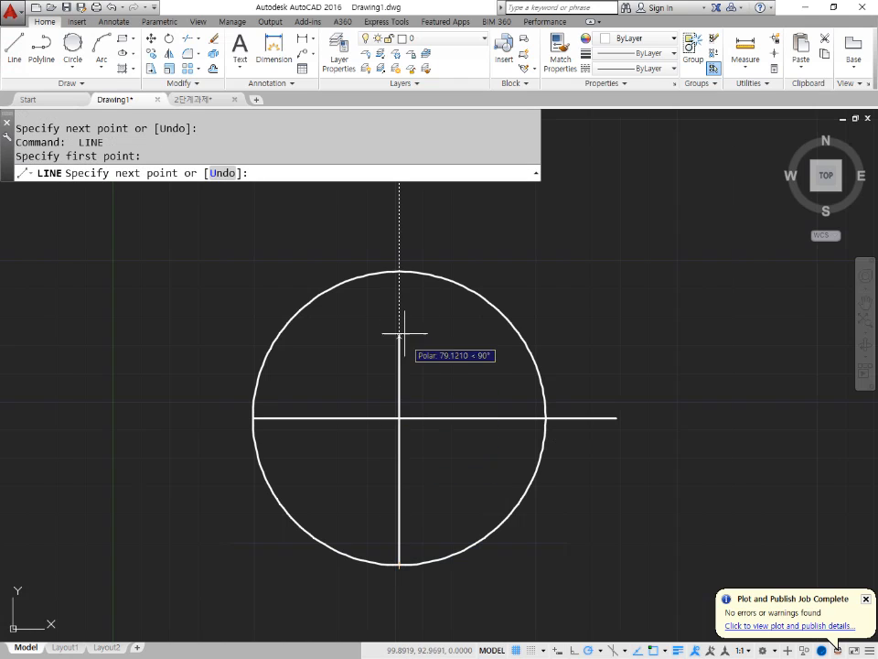
left_click(399, 230)
key("Return")
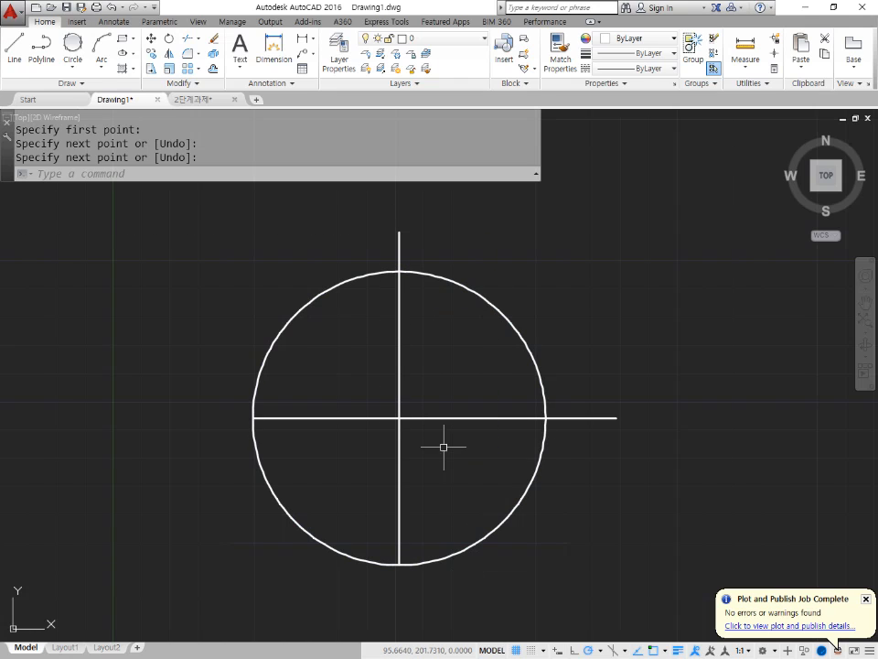
left_click_drag(213, 412, 546, 419)
left_click_drag(401, 236, 400, 500)
key("e")
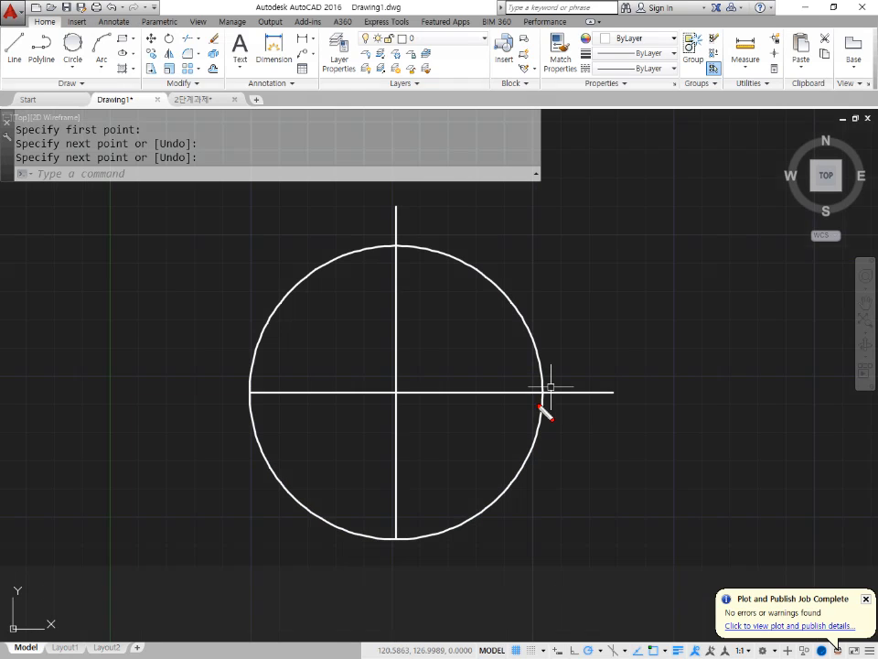
mouse_move(401, 236)
left_mouse_down()
mouse_move(383, 260)
mouse_move(405, 265)
left_mouse_up()
left_click_drag(245, 388, 250, 400)
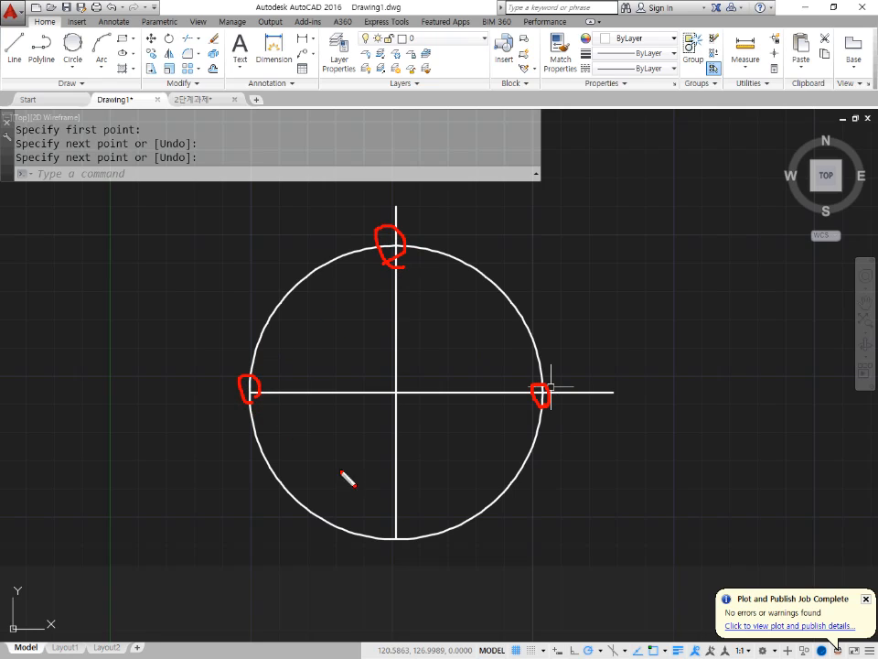
left_click_drag(397, 523, 417, 529)
mouse_move(388, 381)
left_mouse_down()
mouse_move(540, 394)
mouse_move(534, 402)
left_mouse_up()
left_click_drag(399, 267, 393, 264)
left_click_drag(266, 401, 252, 395)
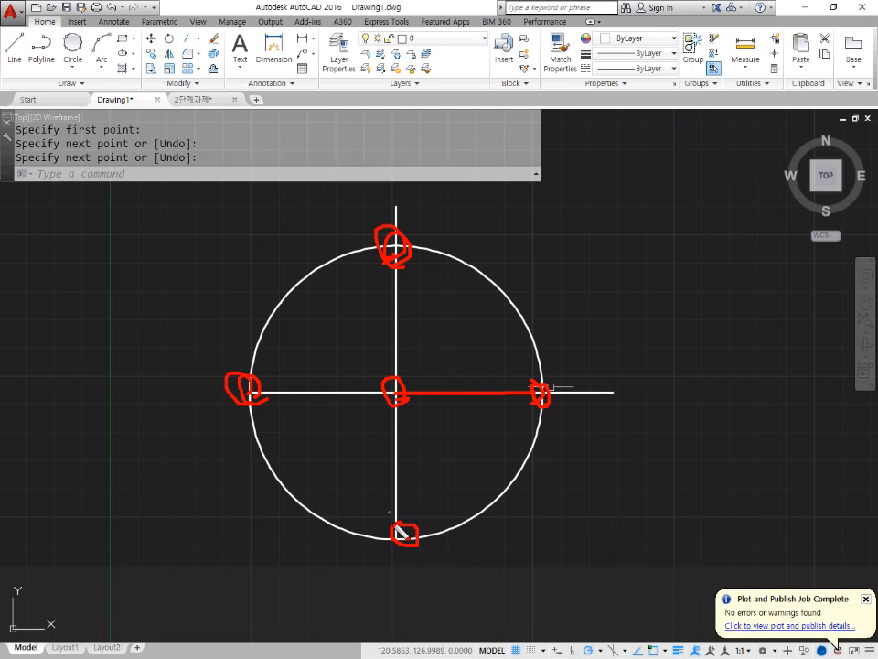
left_click_drag(391, 549, 403, 539)
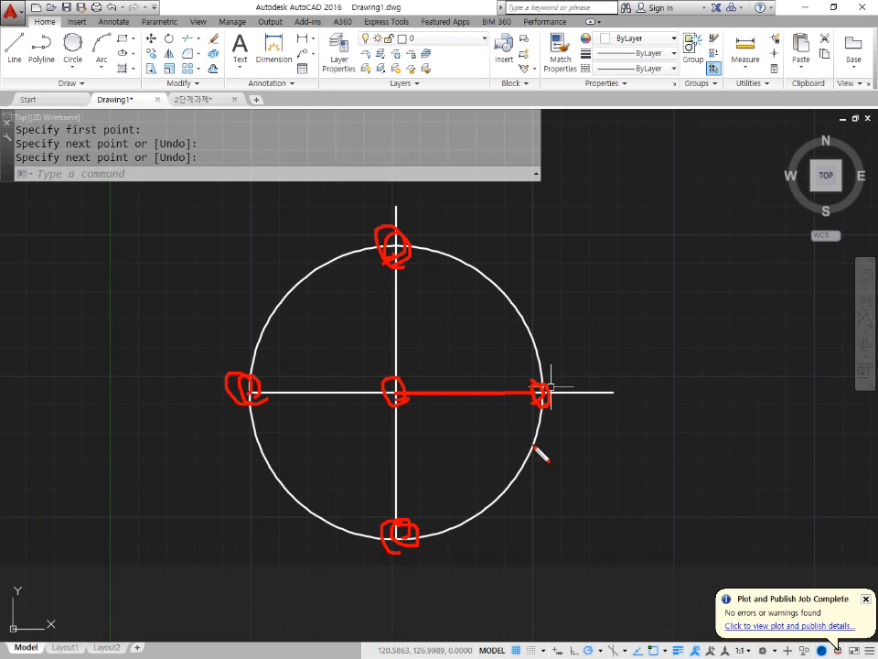
key("Escape")
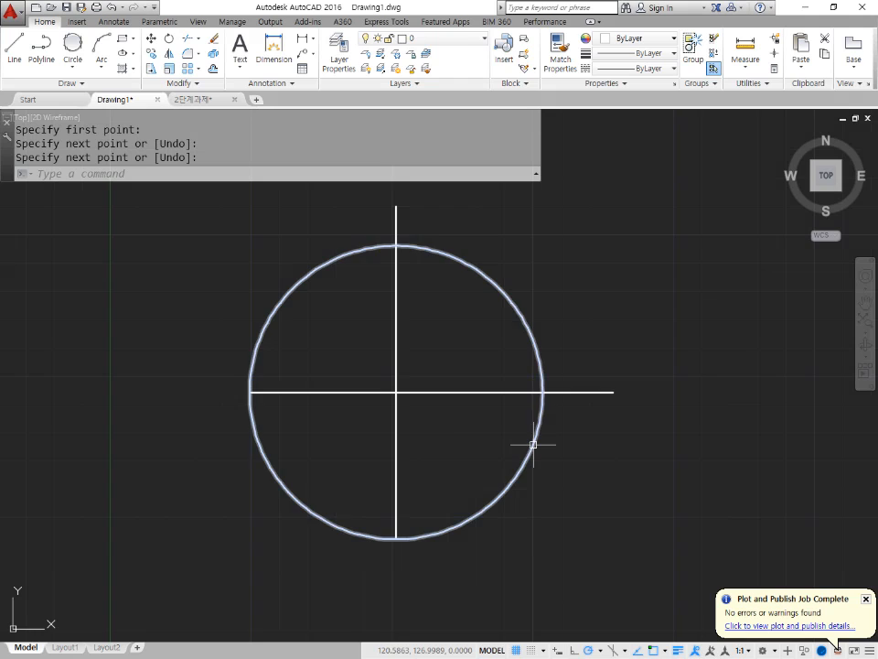
Erase the horizontal and vertical lines crossing the circle
left_click(406, 412)
left_click(359, 363)
type("e")
key("Return")
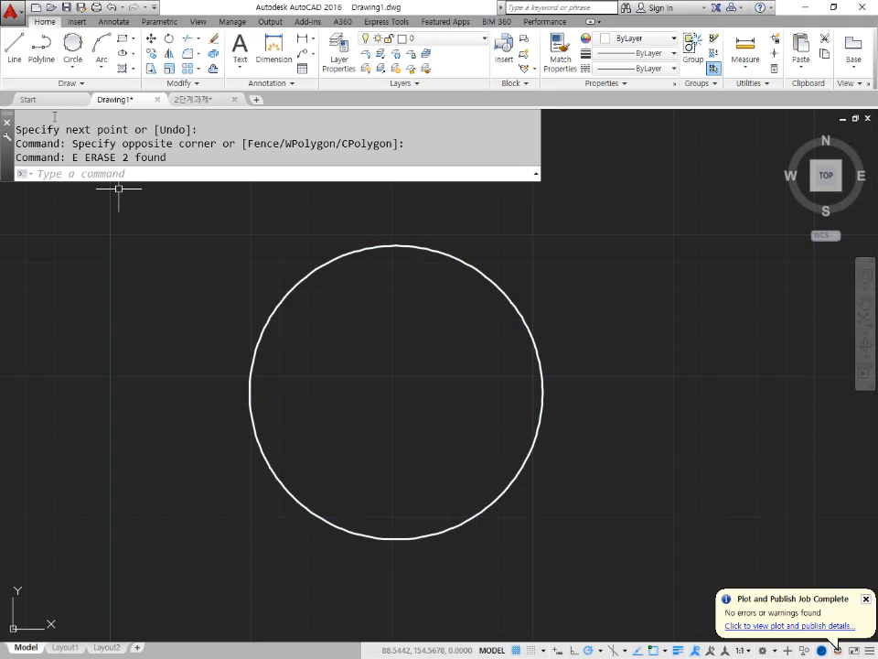
Draw horizontal and vertical lines across the circle, each joining two opposite quadrant points
left_click(14, 50)
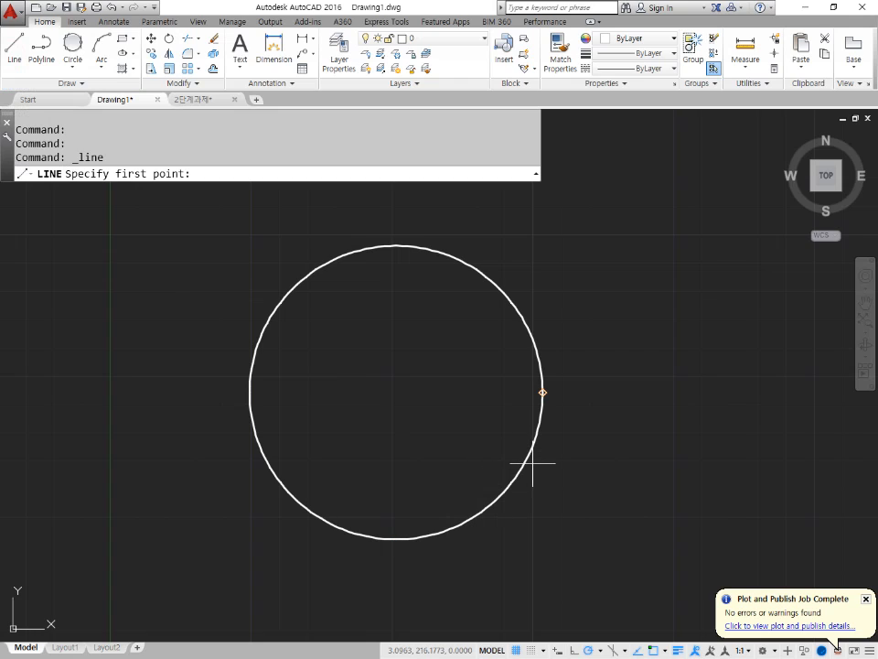
left_click(539, 364)
left_click(272, 320)
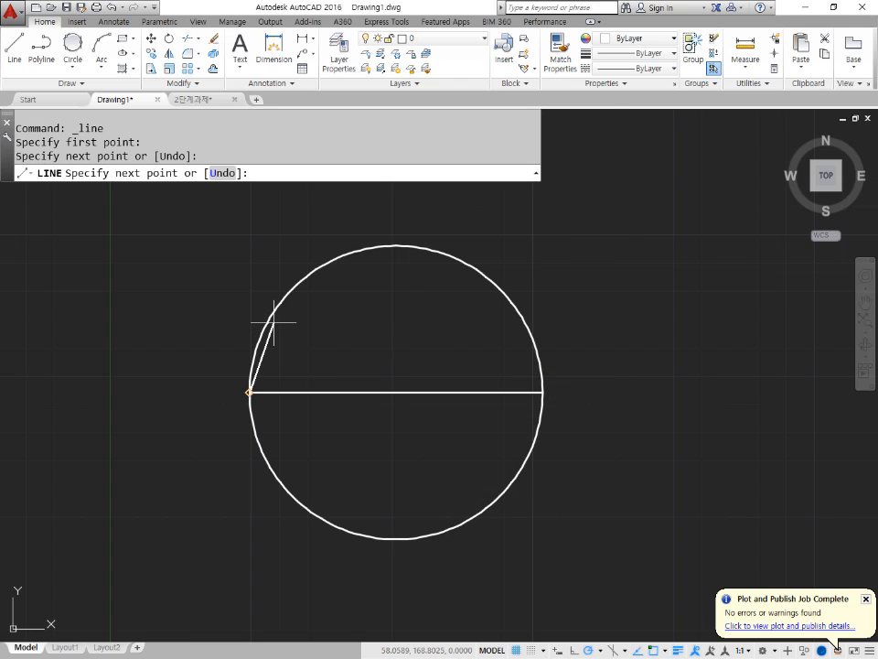
key("Return")
key("Return")
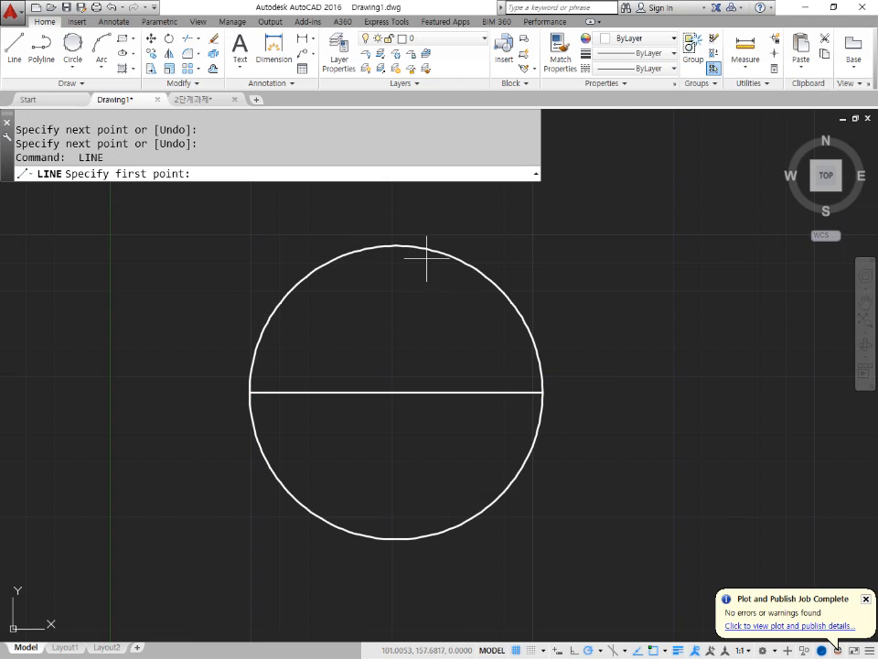
left_click(425, 253)
left_click(453, 518)
key("Return")
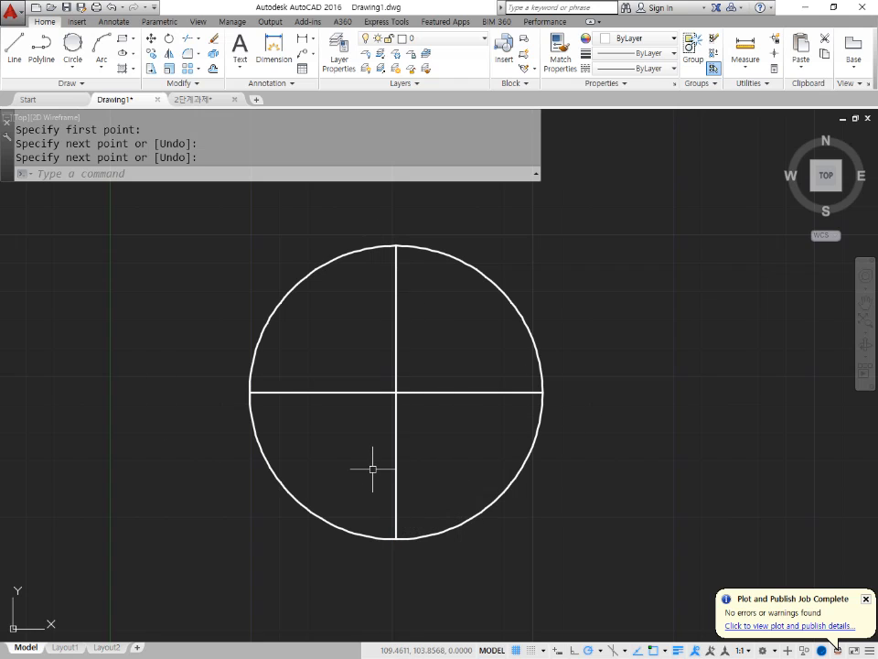
Draw a closed diamond of four lines connecting the circle's right, top, left and bottom quadrants
key("Return")
left_click(540, 375)
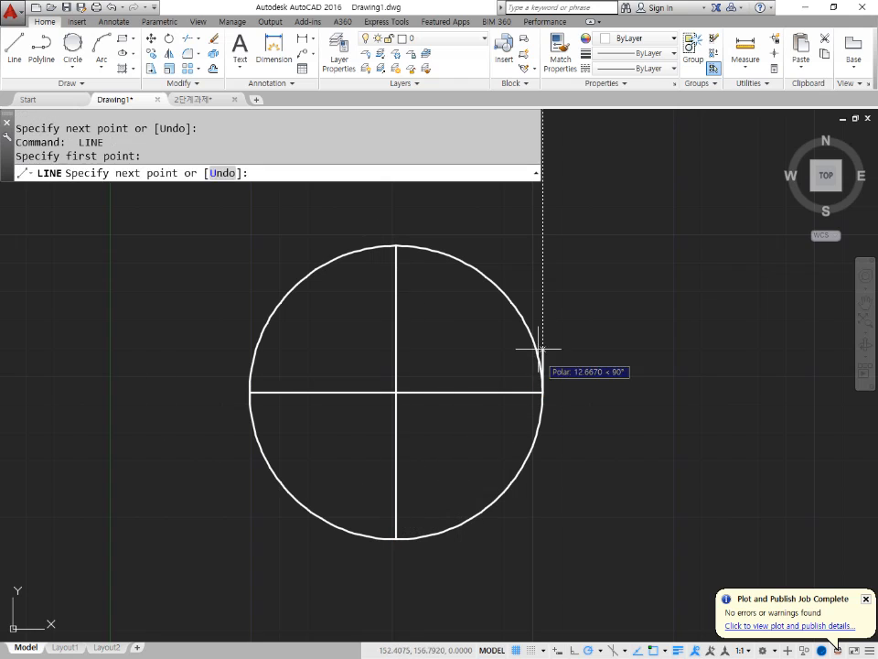
left_click(396, 246)
left_click(251, 391)
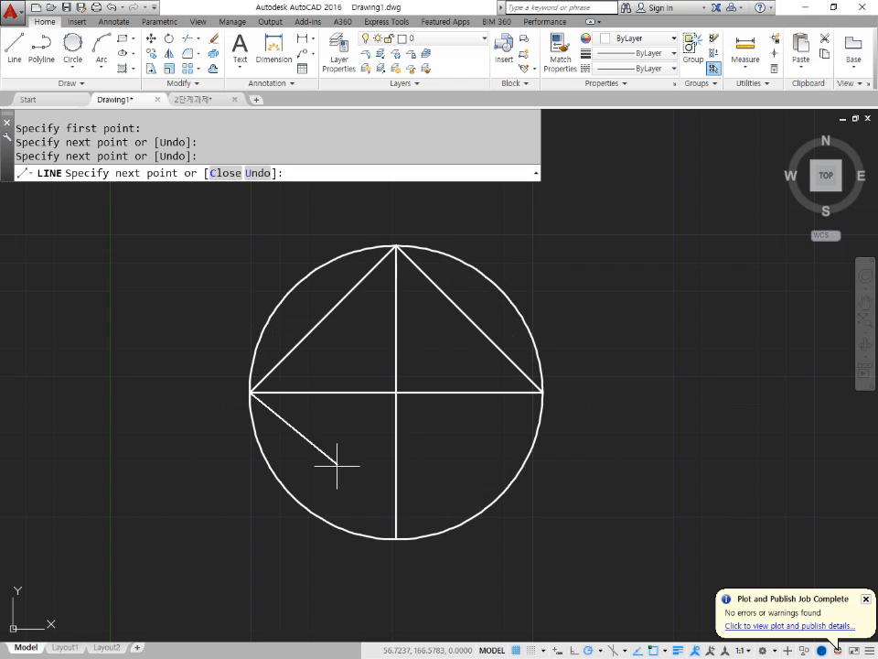
left_click(396, 538)
left_click(543, 392)
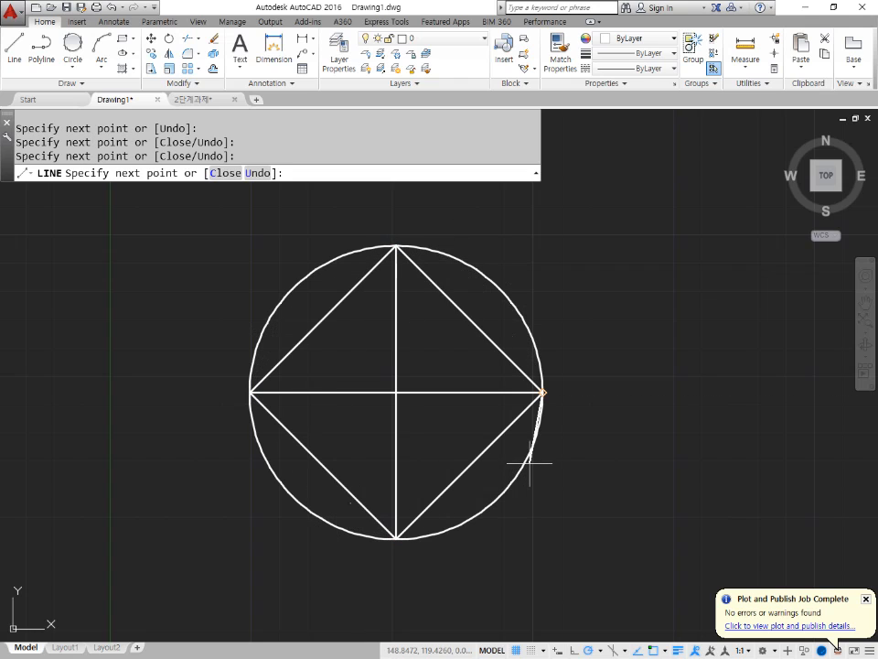
key("Return")
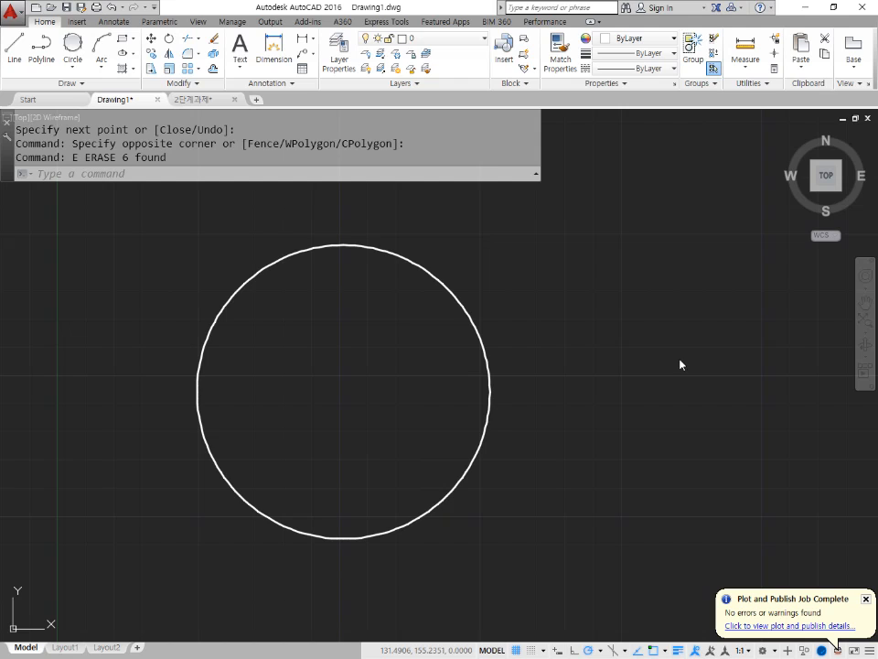
Draw two crossing lines from free points right of the circle, ending tangent to its upper and lower right sides
type("L")
key("Return")
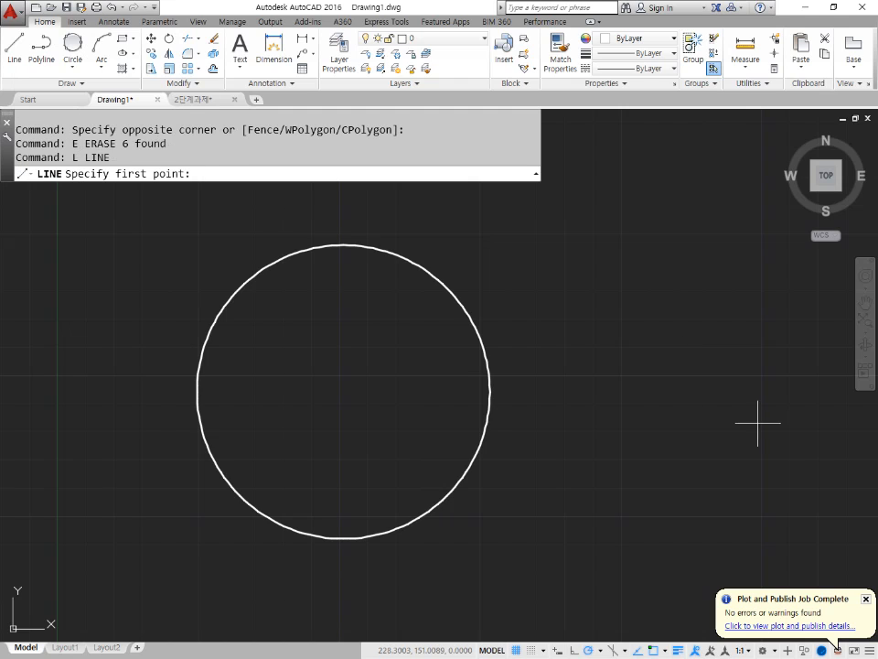
left_click(745, 411)
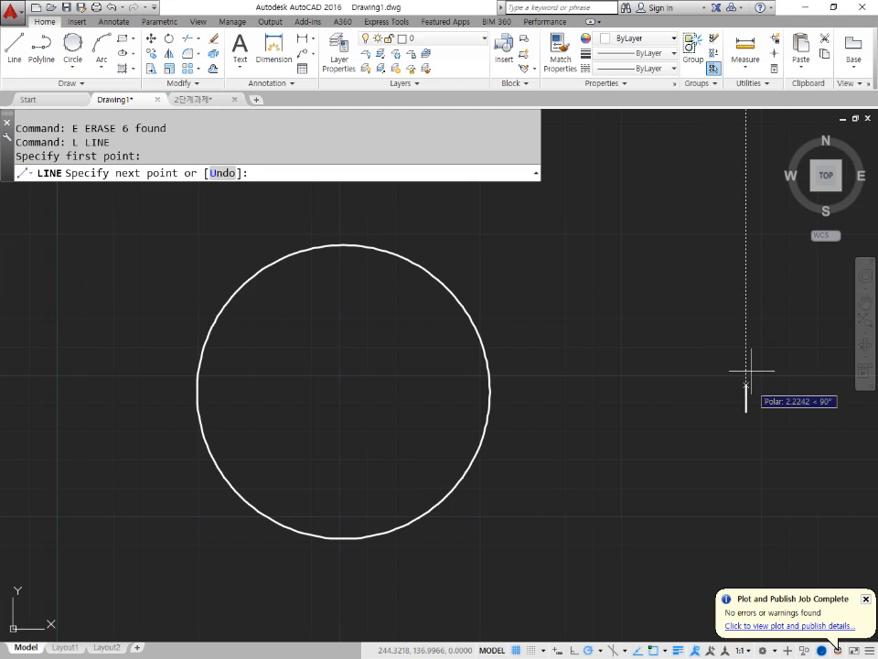
left_click(460, 305)
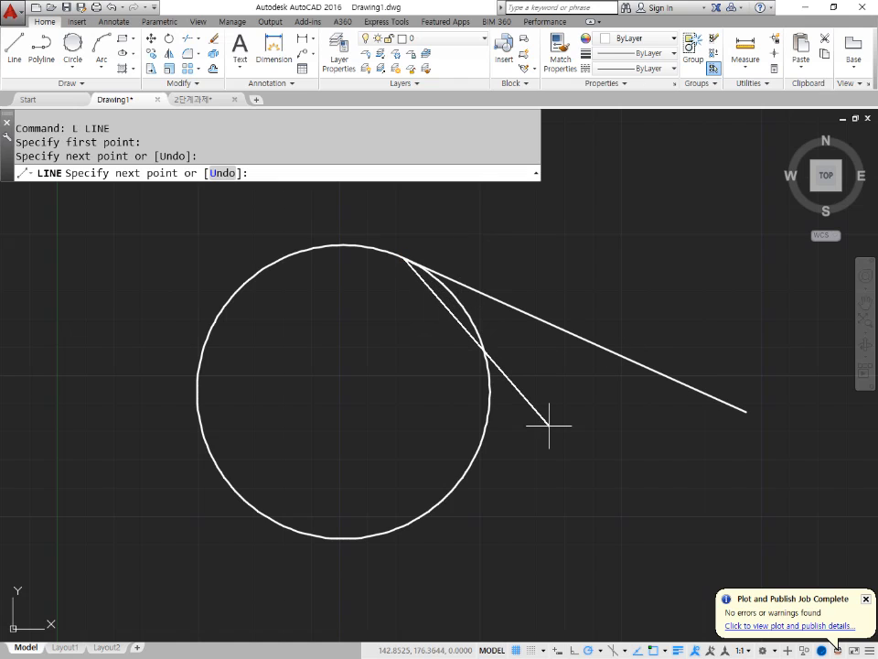
key("Return")
key("Return")
left_click(745, 331)
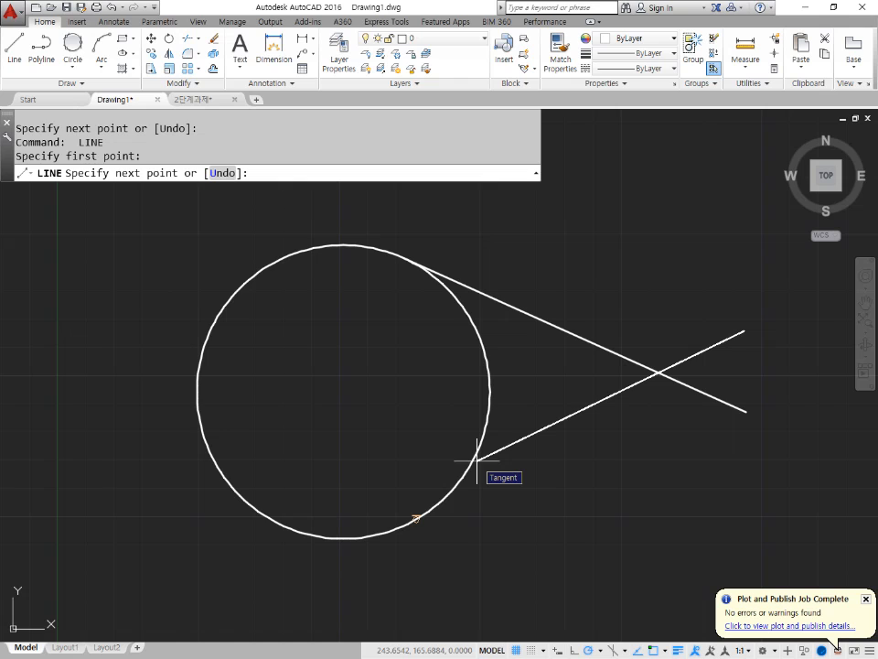
left_click(477, 461)
key("Return")
Draw two crossing lines from free points left of the circle, ending tangent to its upper and lower left sides
middle_click_drag(349, 441, 512, 421)
key("Return")
left_click(66, 408)
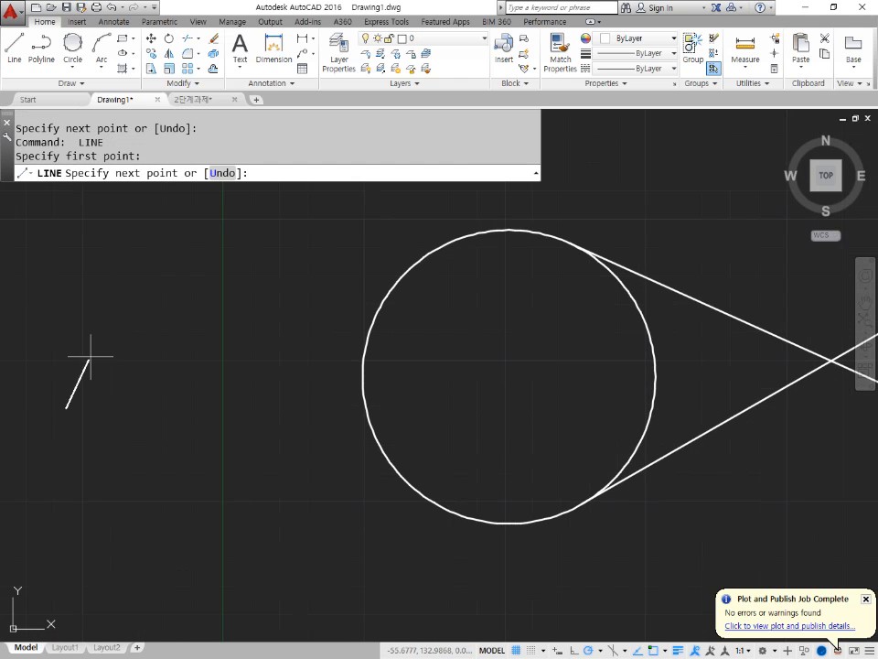
left_click(374, 335)
key("Return")
key("Return")
left_click(89, 338)
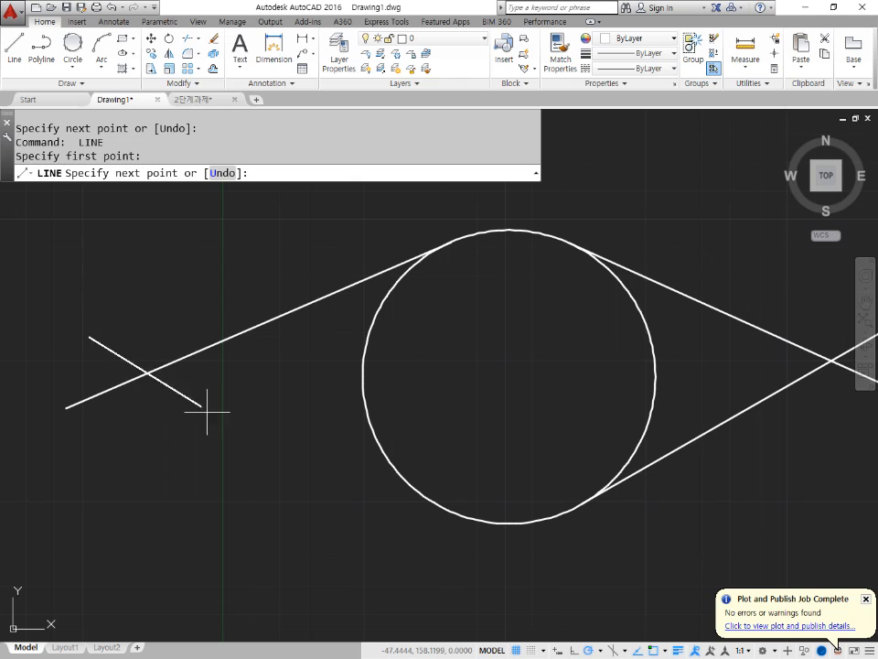
left_click(388, 451)
key("Return")
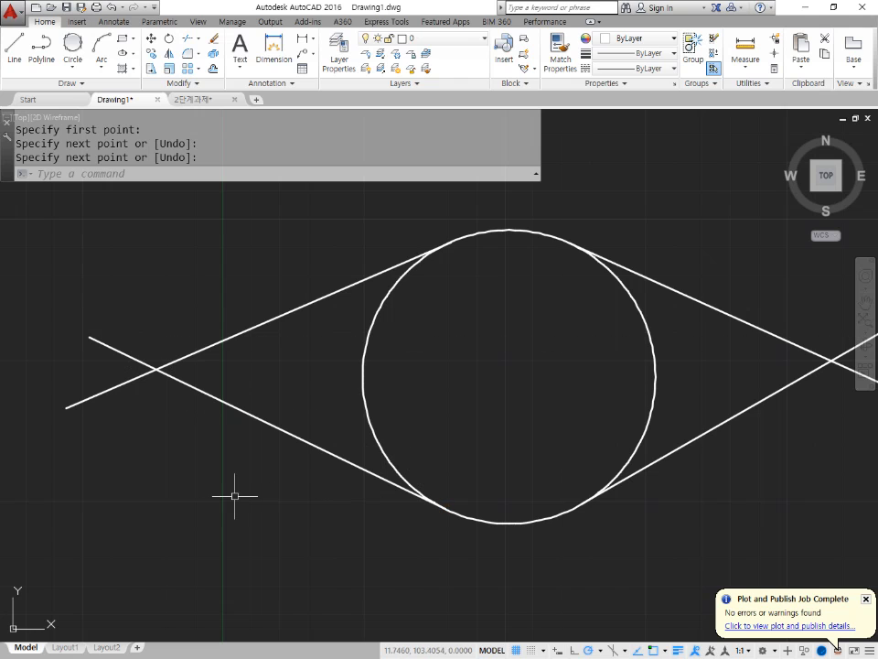
Erase the four tangent lines on both sides of the circle
scroll(471, 442, "down", 2)
left_click(650, 449)
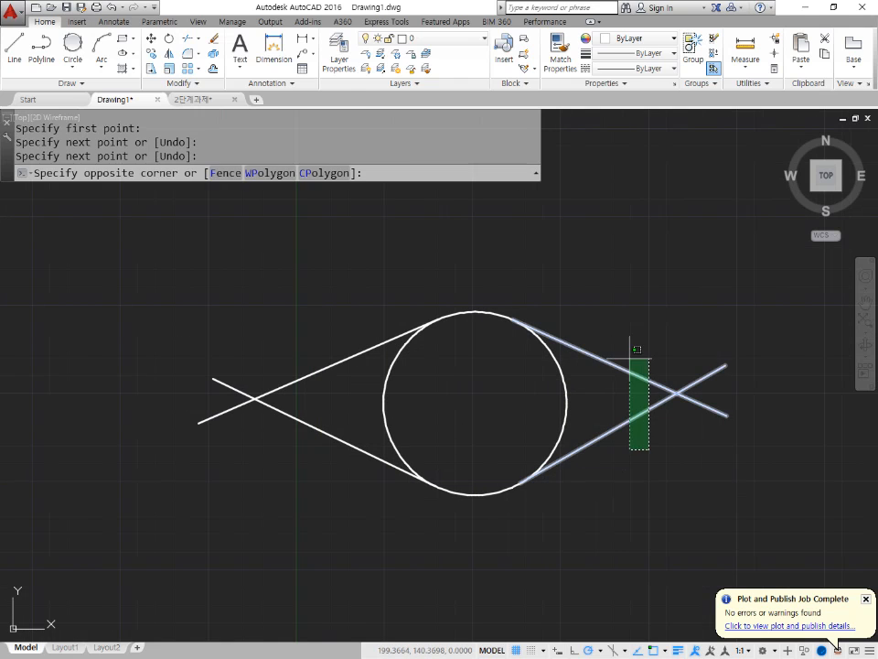
left_click(630, 352)
left_click(265, 333)
left_click(180, 490)
type("E")
key("Return")
Draw a line starting tangent to the circle's upper side and ending at a free point to its right
type("l")
key("Return")
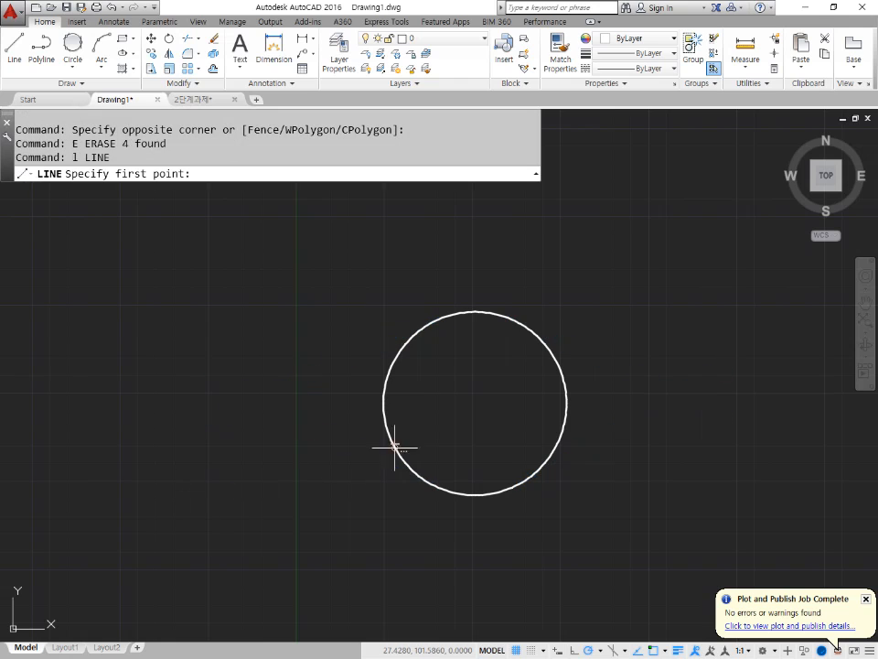
left_click(514, 318)
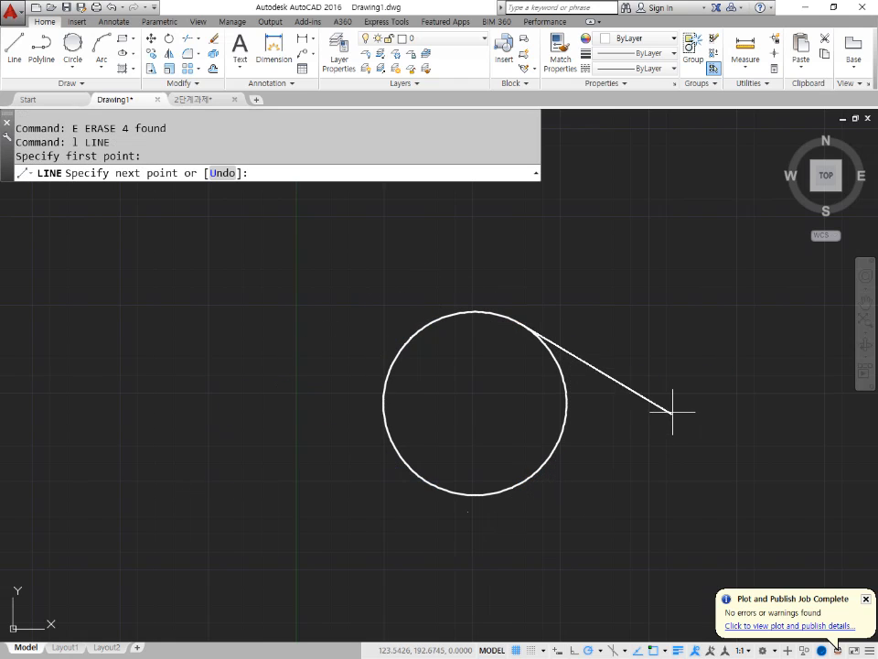
left_click(682, 337)
key("Return")
Draw a line tangent to the circle's lower side, ending at the upper tangent line's outer end with the endpoint snap
key("Return")
left_click(496, 495)
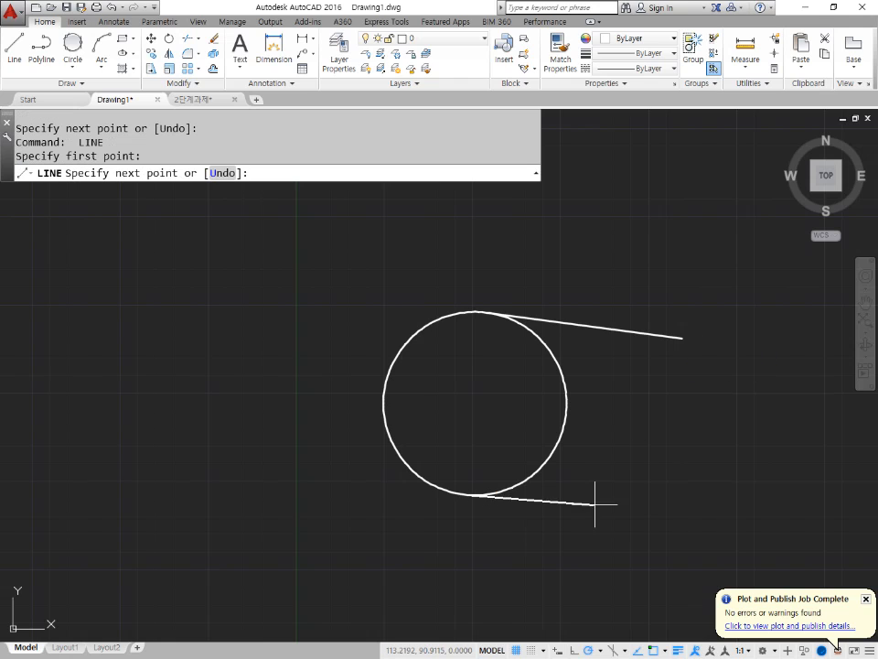
type("end")
key("Return")
left_click(678, 338)
key("Return")
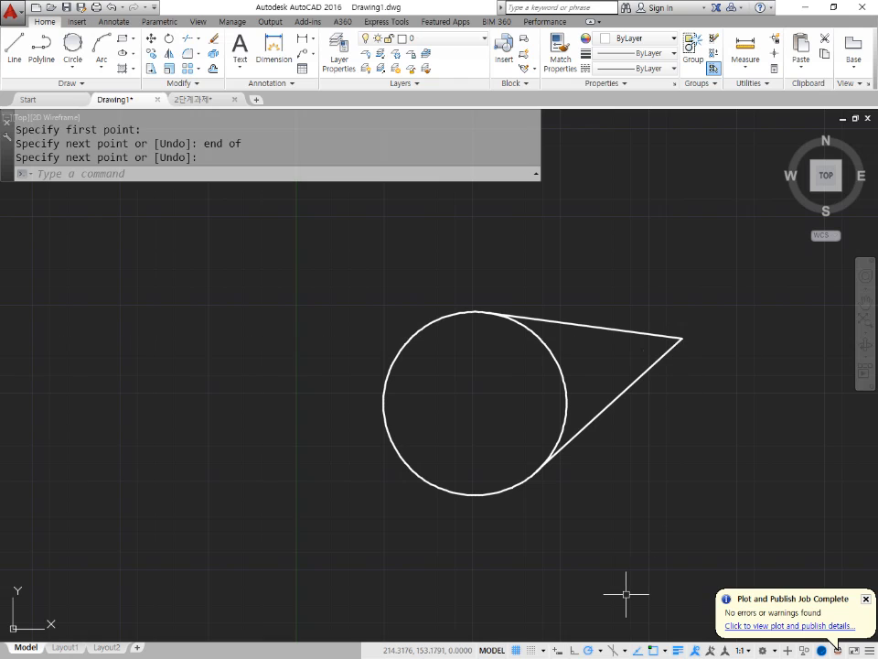
Erase the lower and upper tangent lines, leaving only the circle
left_click(633, 481)
left_click(620, 337)
type("e")
key("Return")
left_click(646, 344)
left_click(623, 296)
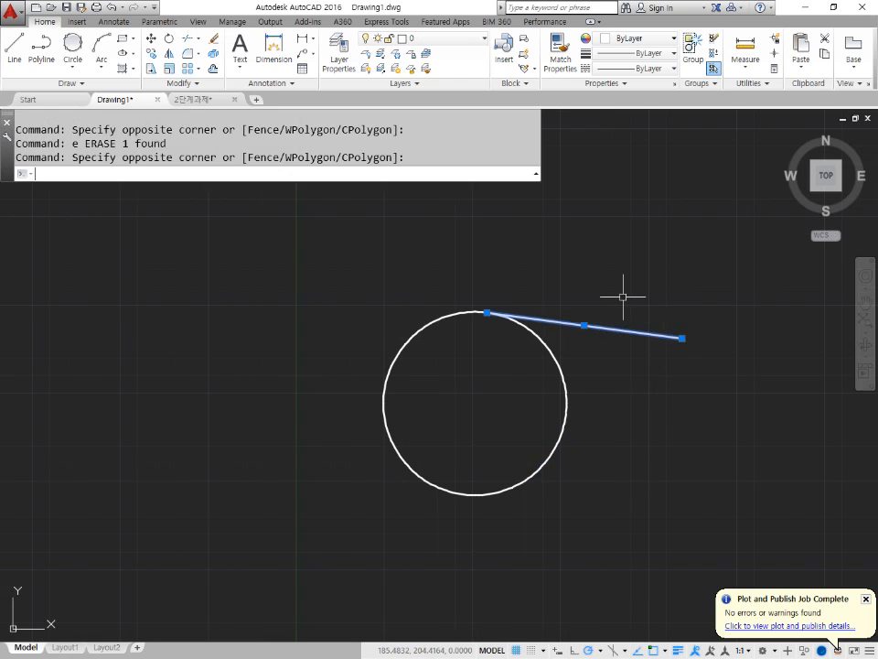
type("e")
key("Return")
Draw a second, larger circle to the right of the existing circle with a clear gap between them
middle_click_drag(582, 395, 411, 404)
type("c")
key("Return")
left_click(523, 401)
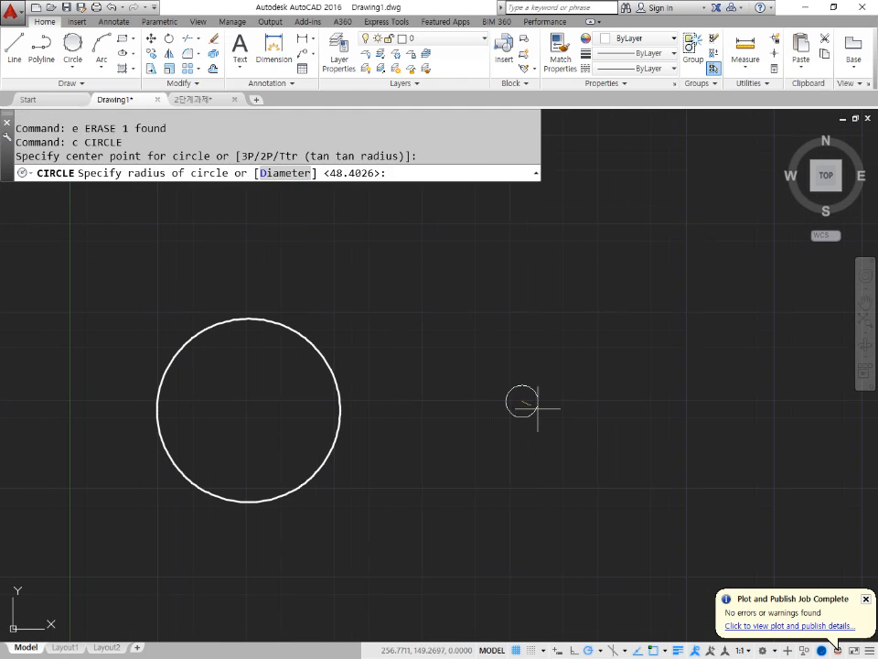
left_click(546, 521)
Draw the two outer tangent lines joining the circles, one along their upper sides and one along their lower sides
type("l")
key("Return")
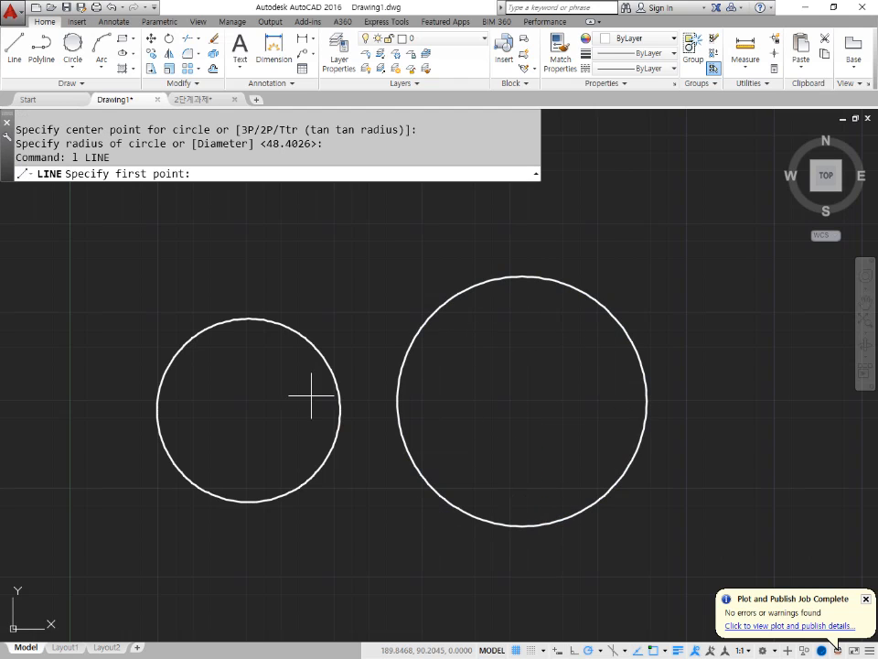
left_click(272, 319)
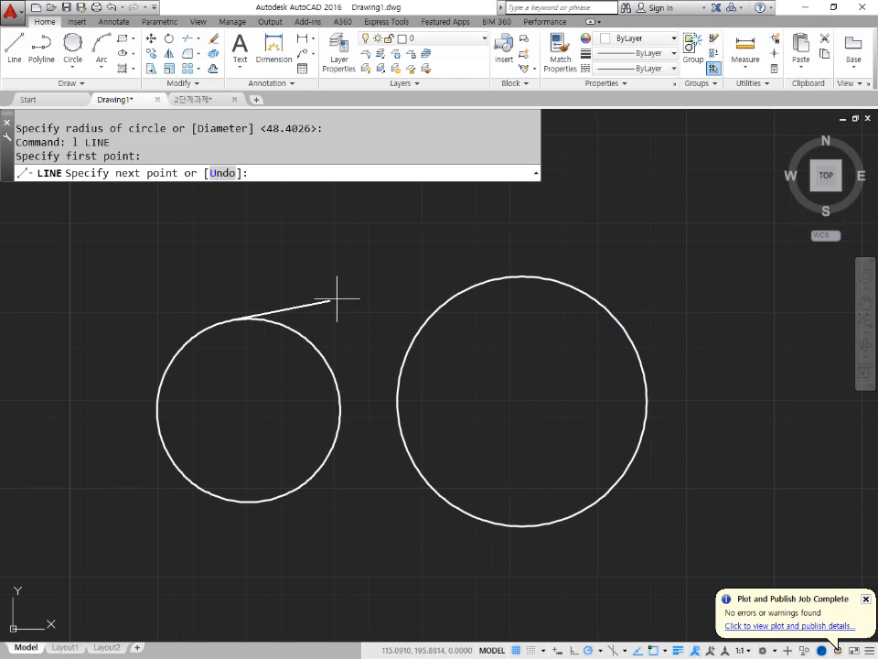
left_click(448, 305)
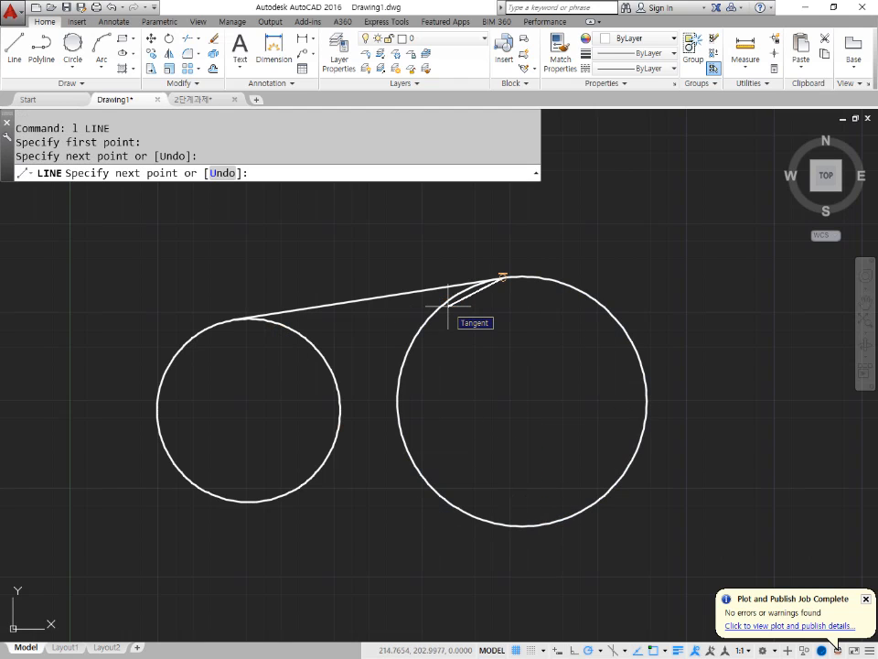
key("Return")
key("Return")
left_click(203, 492)
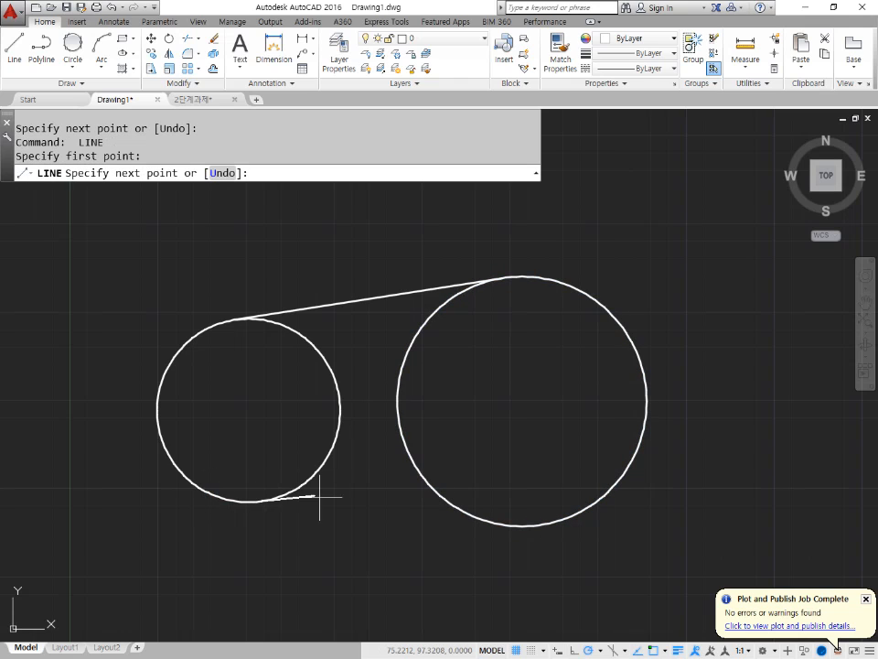
left_click(587, 501)
key("Return")
Draw the two inner tangent lines that cross each other between the small and large circles
key("Return")
left_click(434, 496)
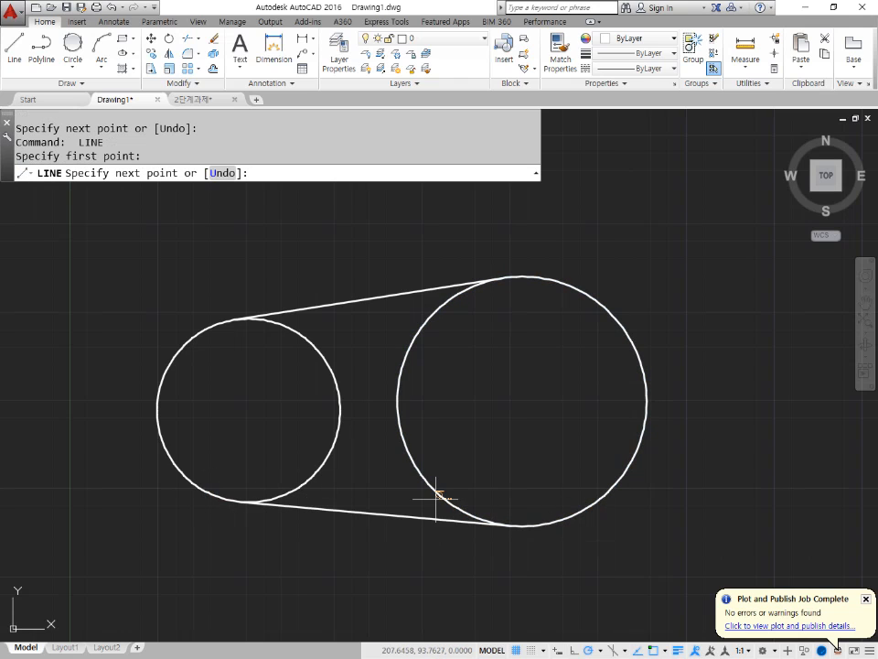
left_click(341, 394)
key("Return")
key("Return")
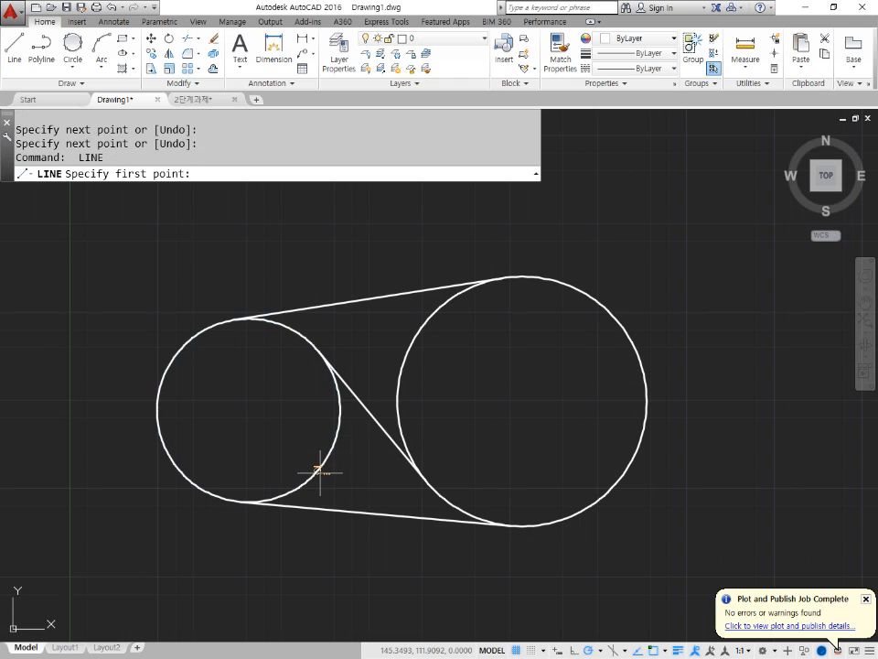
left_click(320, 473)
left_click(393, 414)
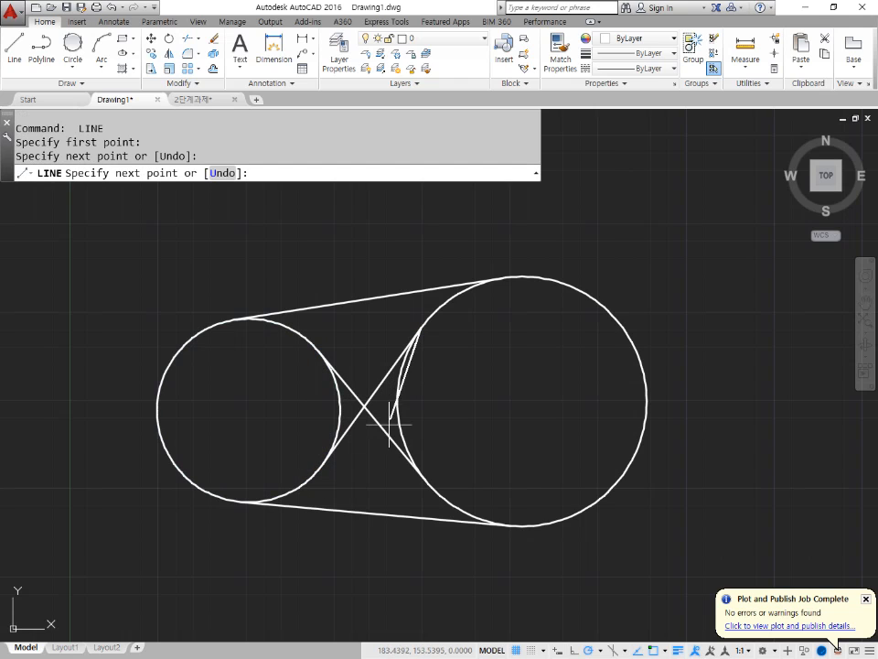
key("Return")
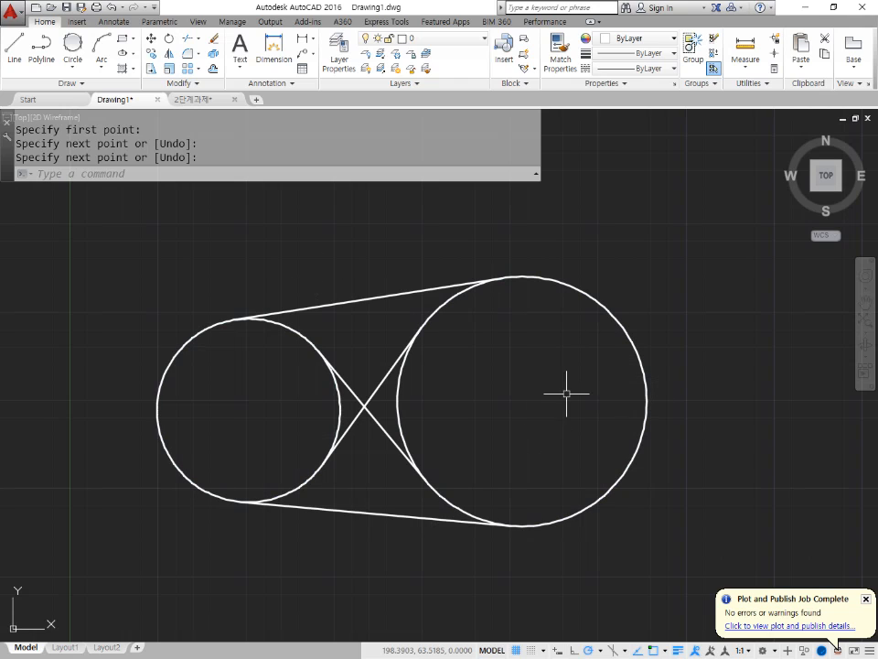
Draw a line tangent to the large circle's upper right side, ending at a free point out to the right
key("Return")
left_click(604, 303)
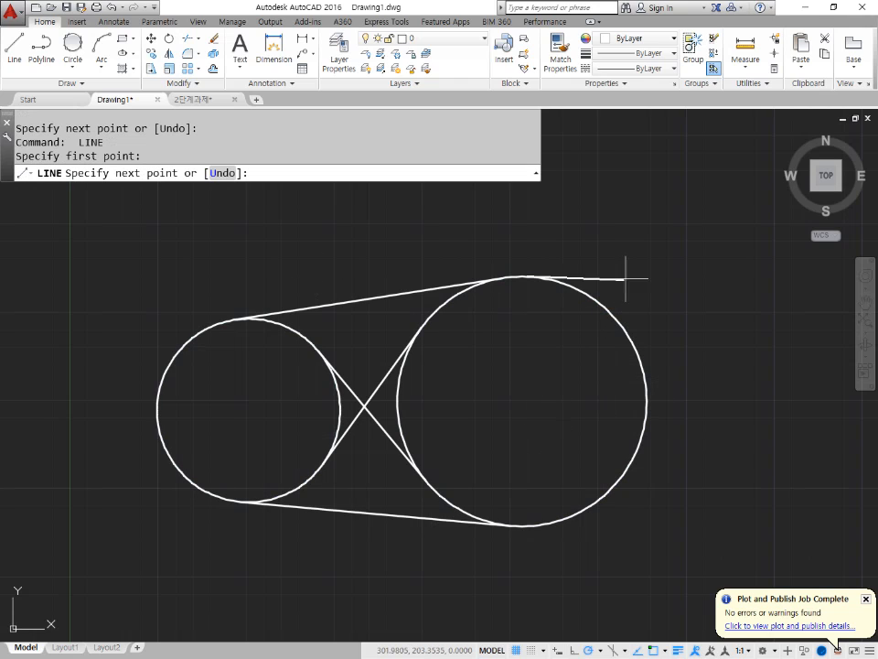
left_click(825, 379)
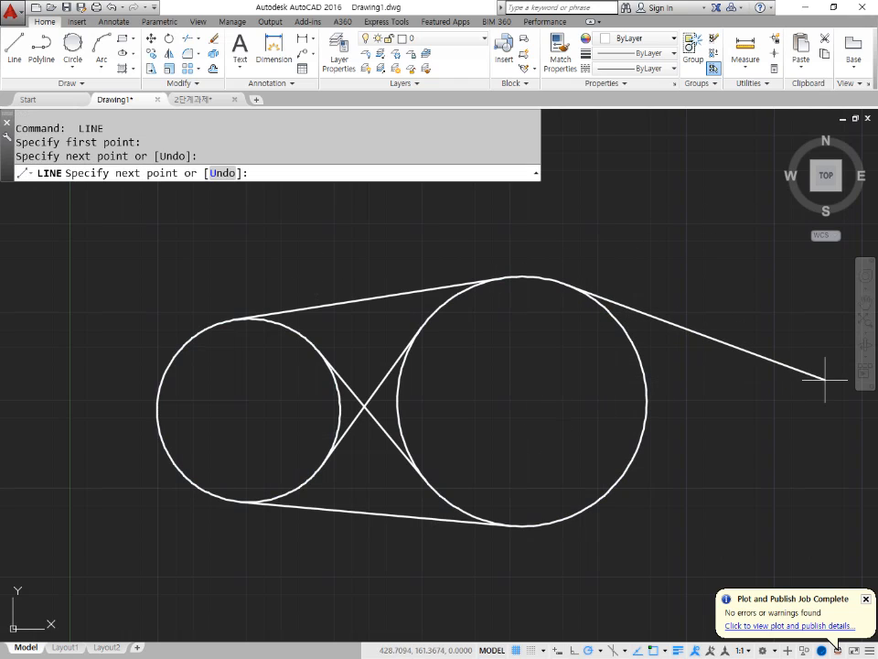
key("Return")
Draw a line from a free point above and left of the small circle, ending tangent to its left side
key("Return")
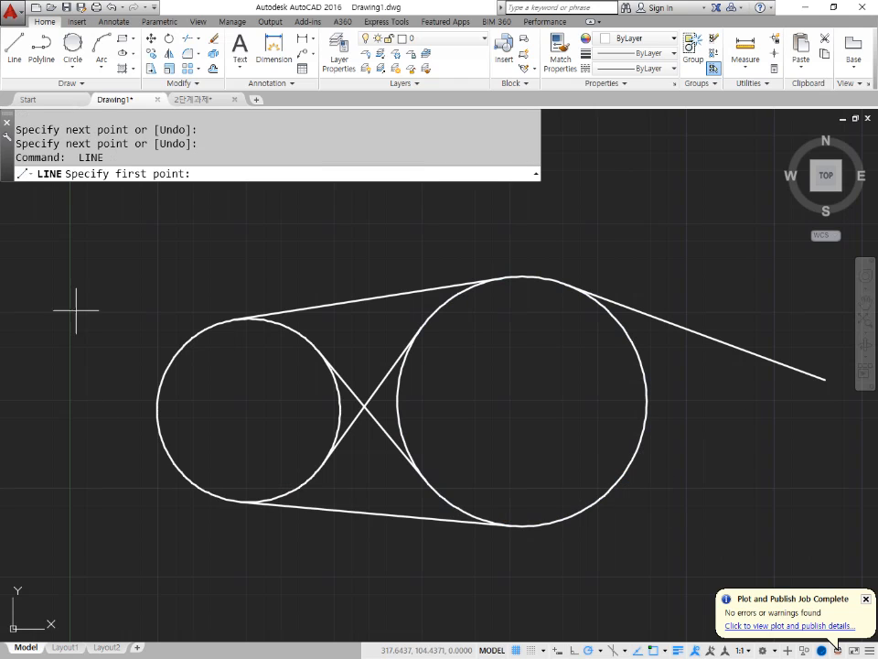
left_click(52, 252)
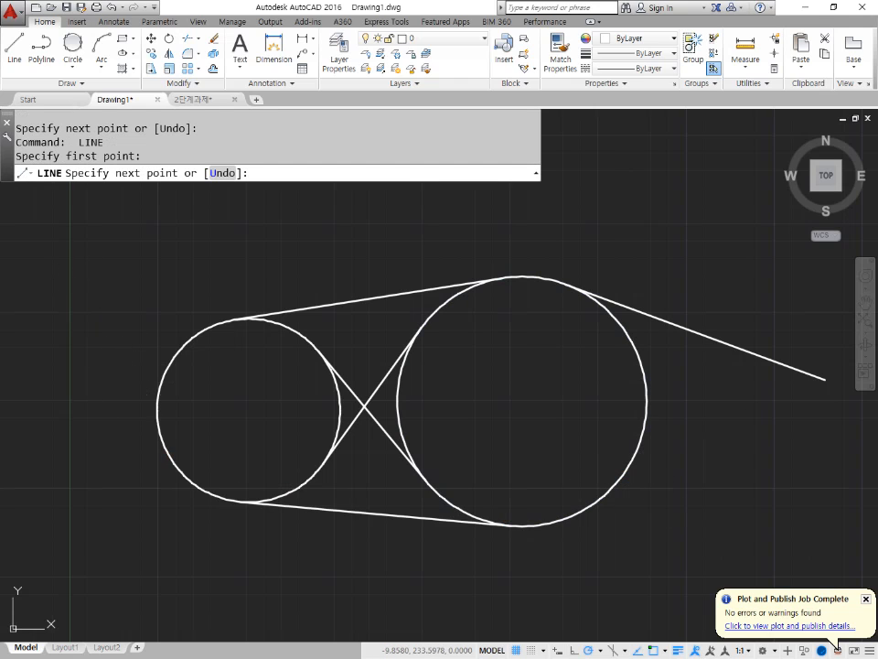
left_click(157, 412)
key("Return")
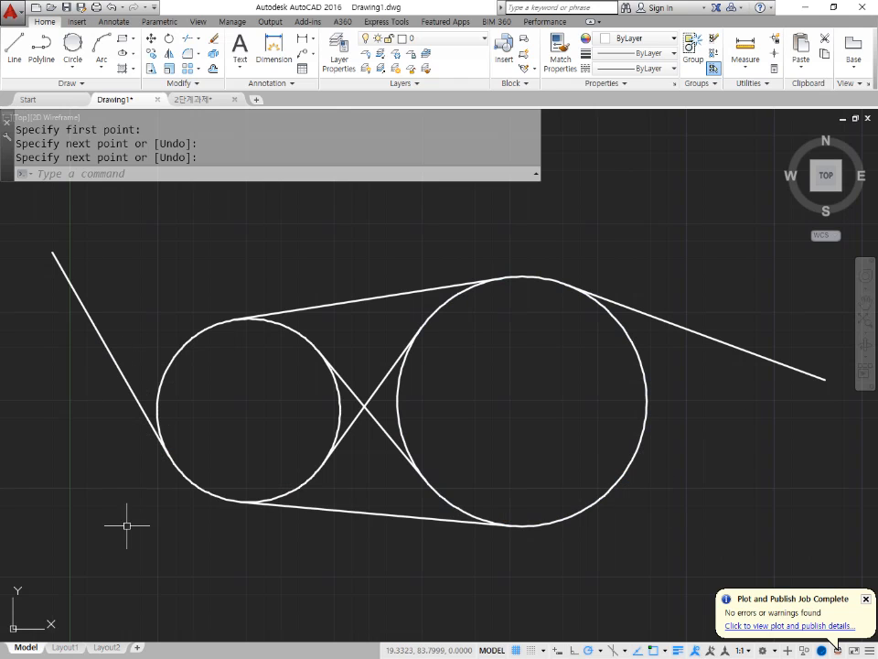
left_click_drag(157, 443, 232, 565)
mouse_move(147, 444)
left_mouse_down()
mouse_move(191, 438)
mouse_move(164, 489)
left_mouse_up()
mouse_move(149, 402)
left_mouse_down()
mouse_move(183, 481)
mouse_move(187, 423)
left_mouse_up()
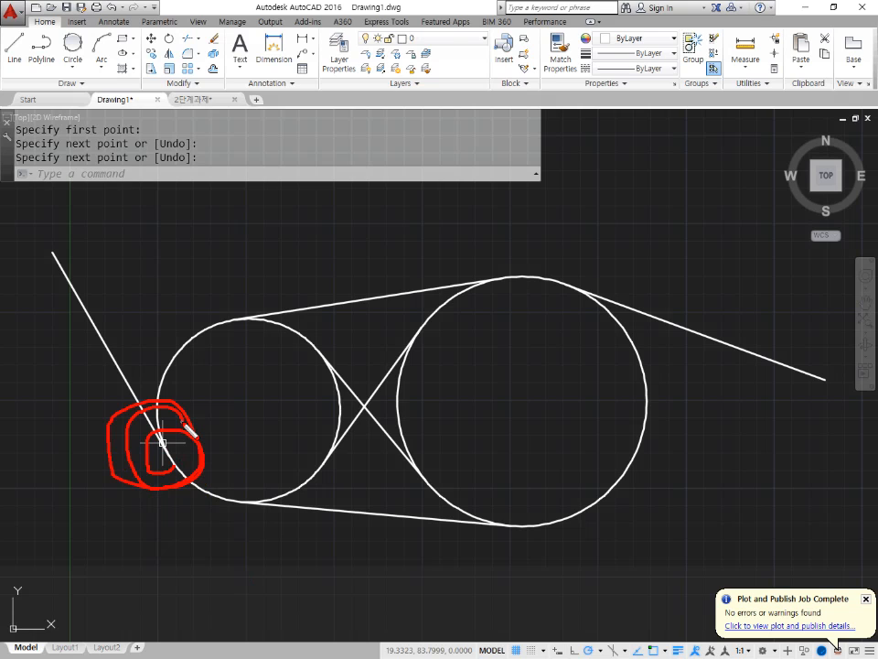
key("Escape")
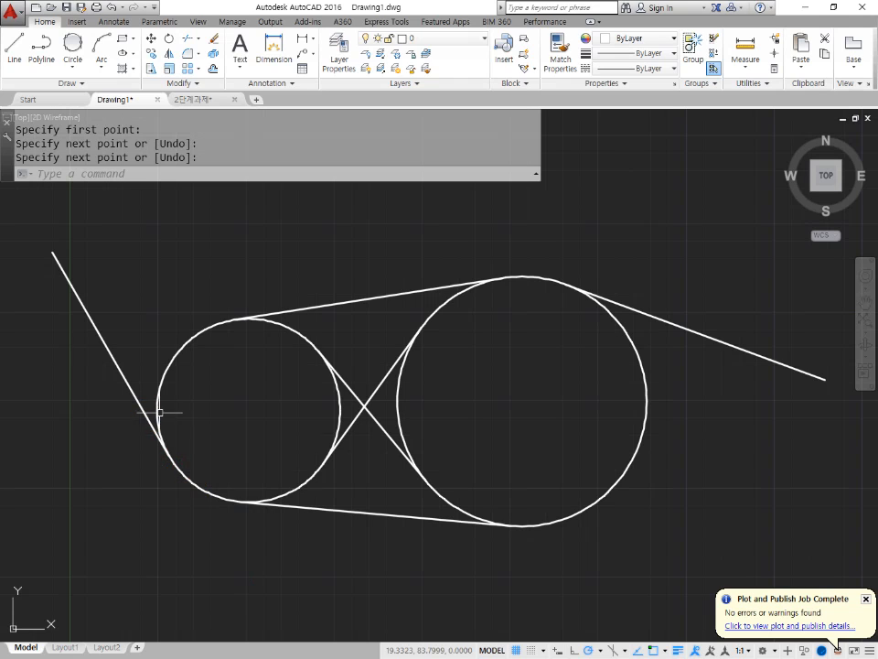
Switch to the Notepad lesson notes, highlight the INTersection (교차점) line, and return to the AutoCAD drawing
key("alt+Tab")
left_click_drag(388, 427, 34, 417)
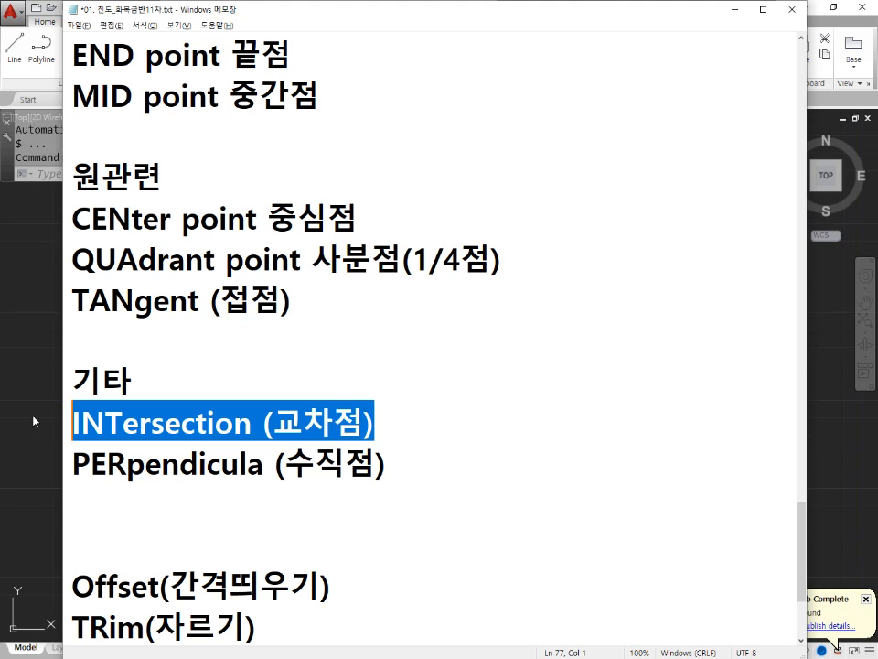
left_click(33, 421)
key("ctrl+2")
mouse_move(368, 423)
left_mouse_down()
mouse_move(386, 376)
mouse_move(366, 421)
left_mouse_up()
mouse_move(454, 294)
left_mouse_down()
mouse_move(457, 259)
mouse_move(484, 316)
left_mouse_up()
key("e")
left_click_drag(355, 392, 440, 285)
left_click_drag(561, 212, 436, 353)
left_click_drag(428, 264, 483, 312)
left_click_drag(468, 253, 468, 343)
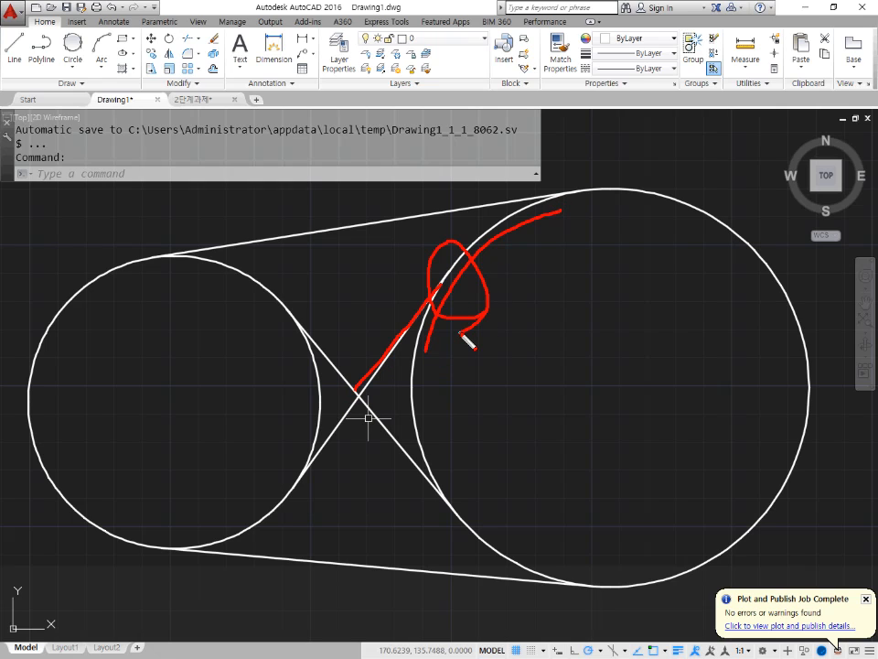
key("Escape")
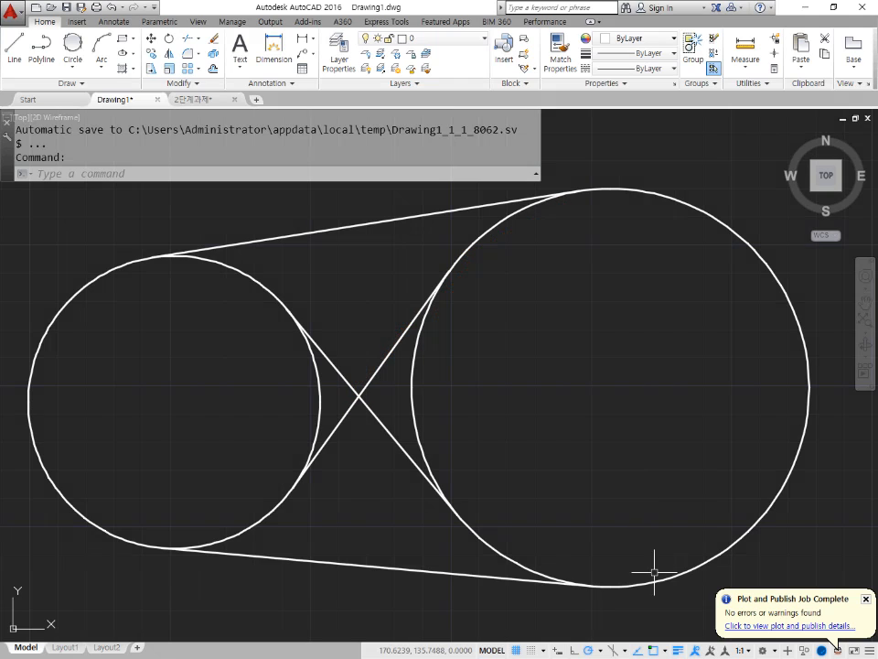
Turn on the Intersection object snap and try starting a line where the two inner tangent lines cross
left_click(667, 651)
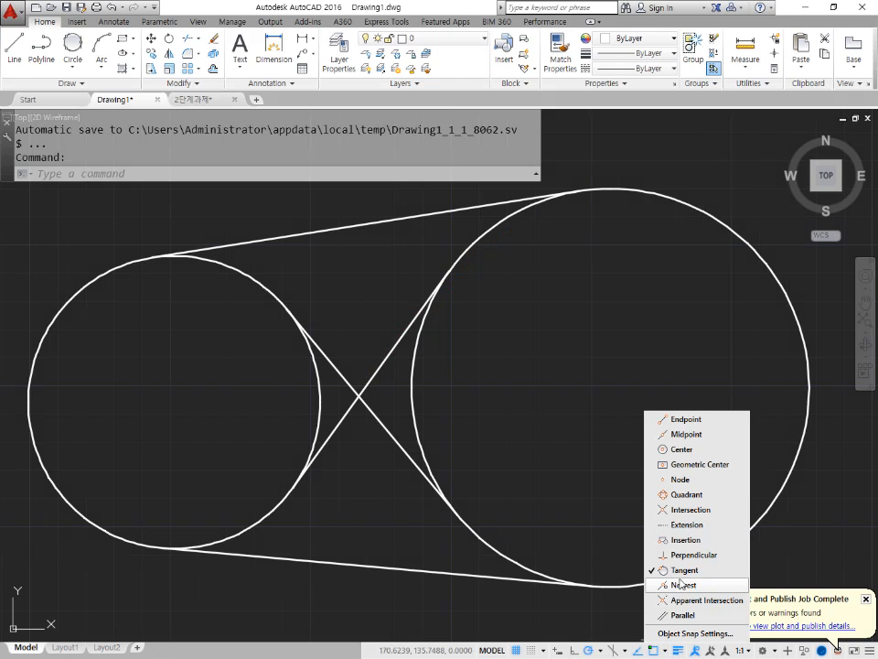
left_click(698, 511)
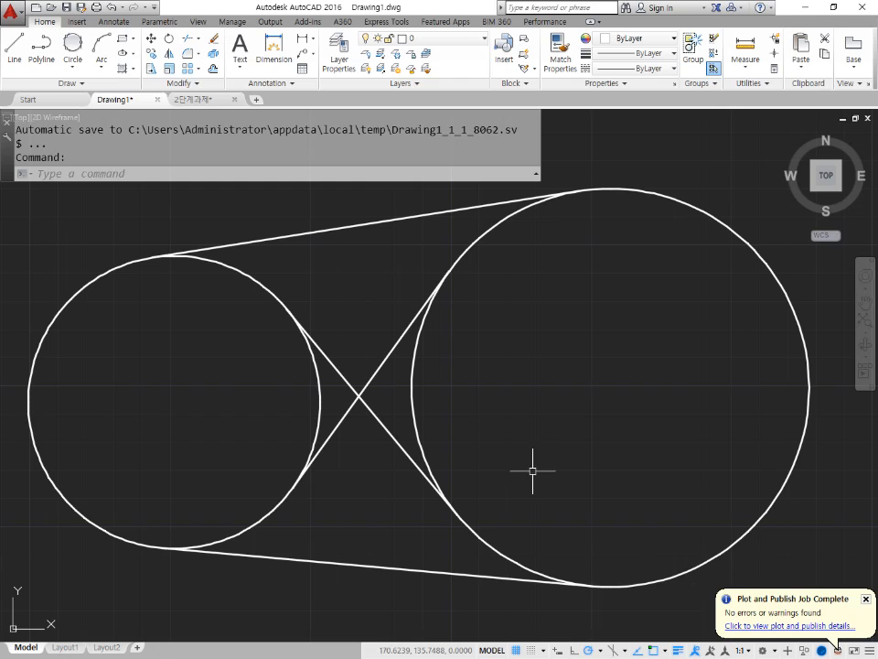
type("1")
key("Return")
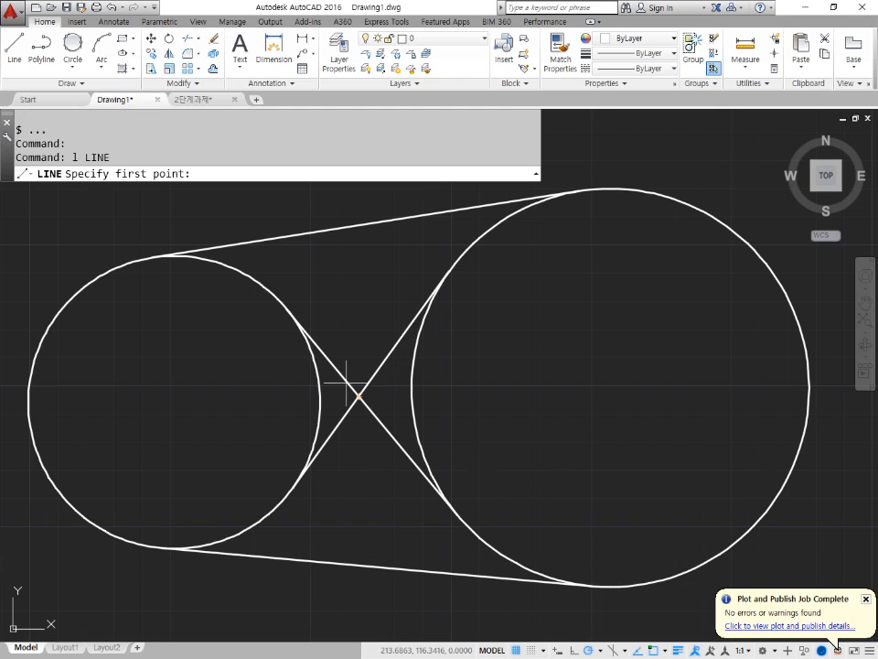
scroll(358, 393, "up", 3)
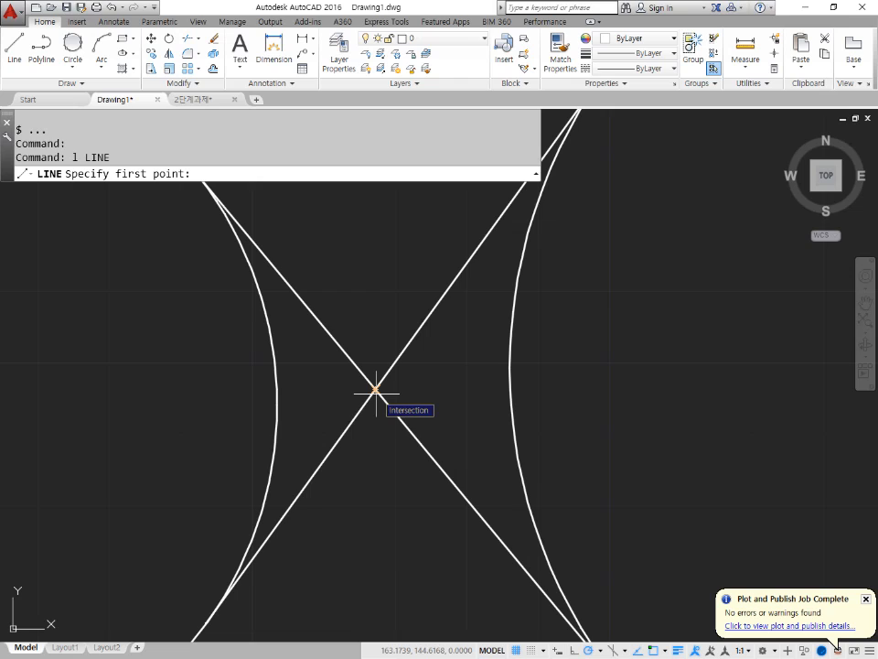
mouse_move(393, 417)
left_mouse_down()
mouse_move(384, 374)
mouse_move(375, 446)
left_mouse_up()
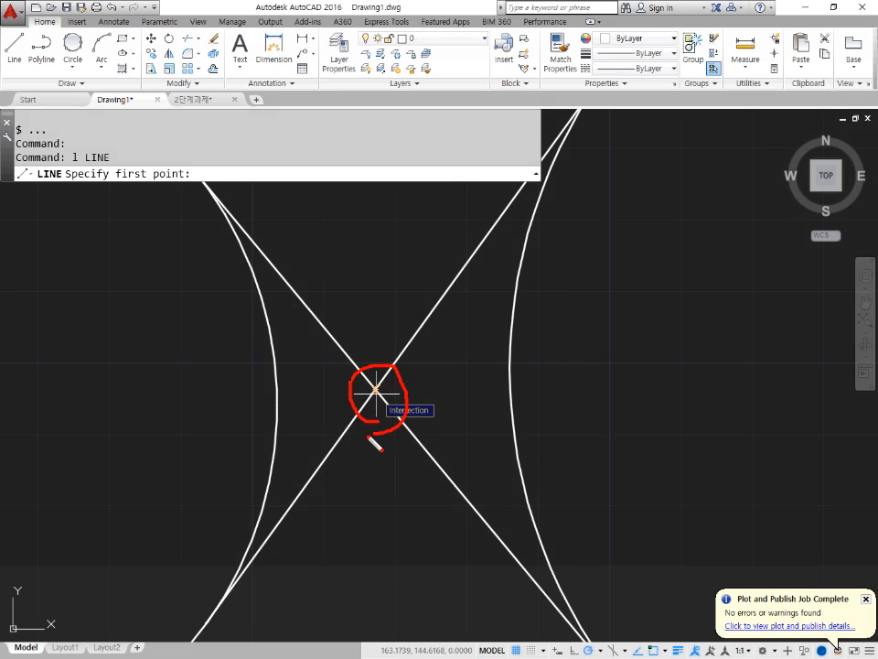
left_click(375, 391)
scroll(274, 437, "down", 3)
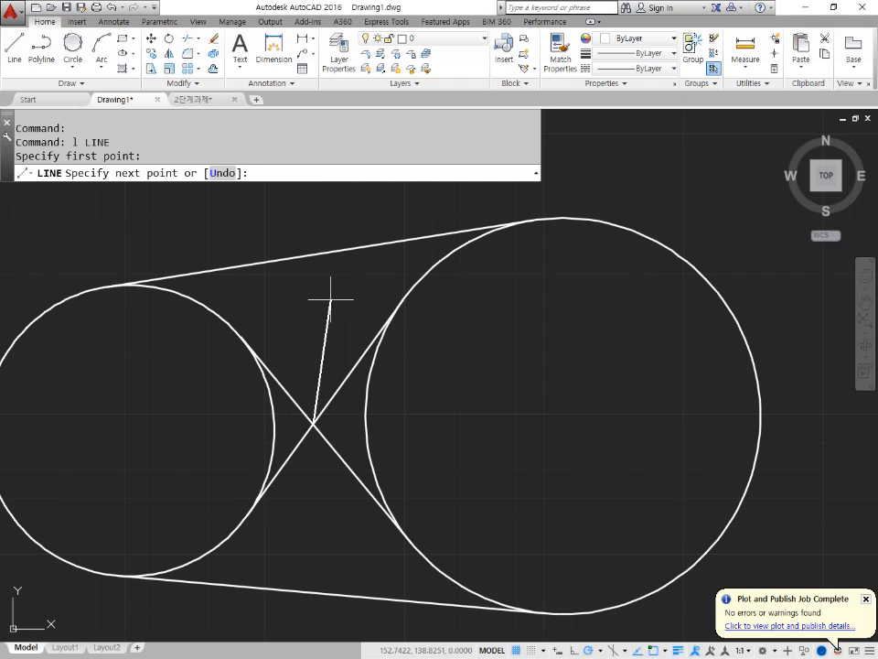
key("Escape")
Erase the two circles together with the four tangent lines joining them
scroll(331, 299, "down", 2)
left_click(555, 567)
left_click(268, 350)
type("e")
key("Return")
Draw a long horizontal line and a vertical line that crosses it slightly left of its middle
type("l")
key("Return")
left_click(189, 355)
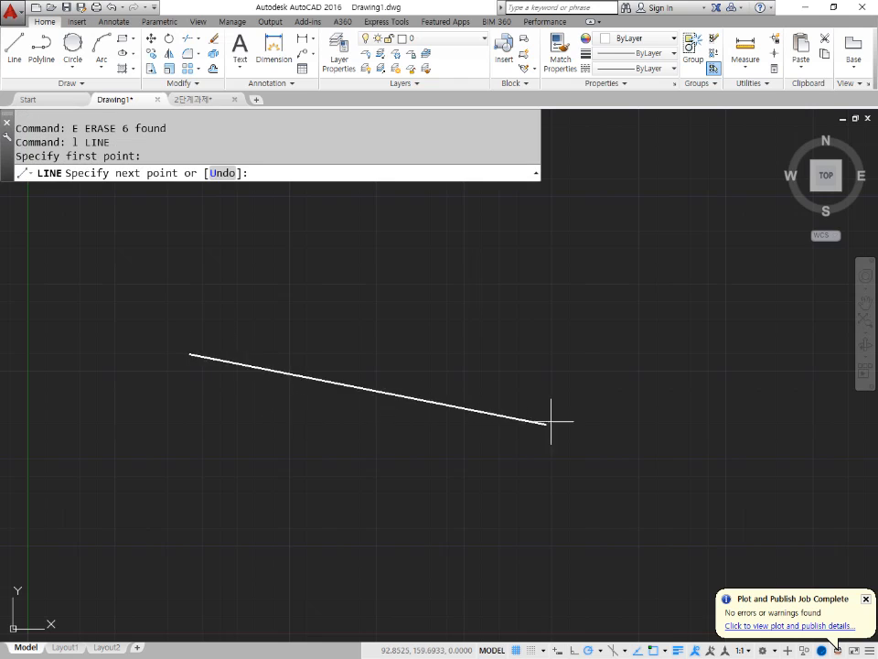
left_click(603, 354)
key("Return")
key("Return")
left_click(357, 580)
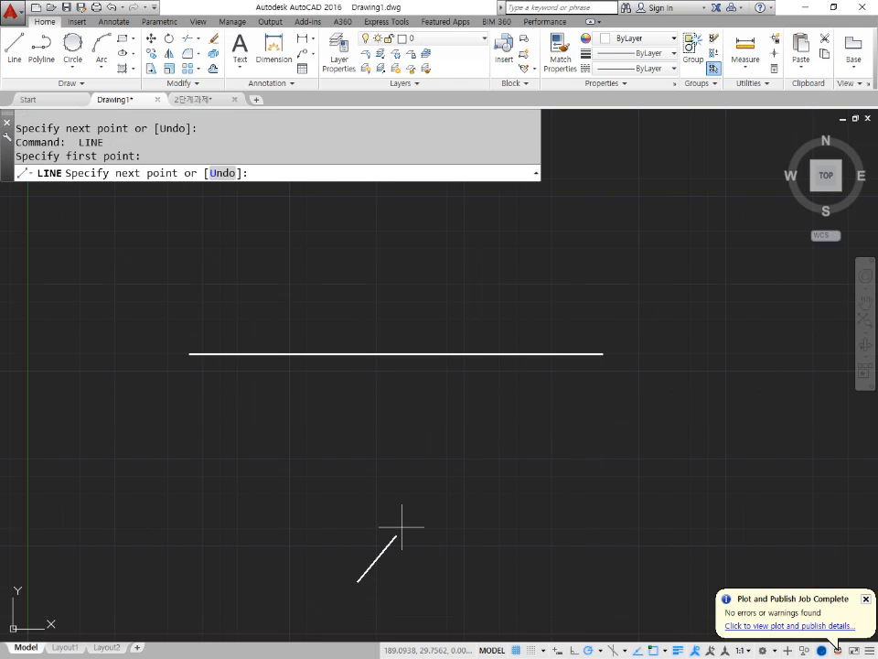
left_click(357, 187)
key("Return")
Draw a circle centred on the intersection of the horizontal and vertical lines, reaching nearly to the horizontal line's left end
type("c")
key("Return")
left_click(357, 354)
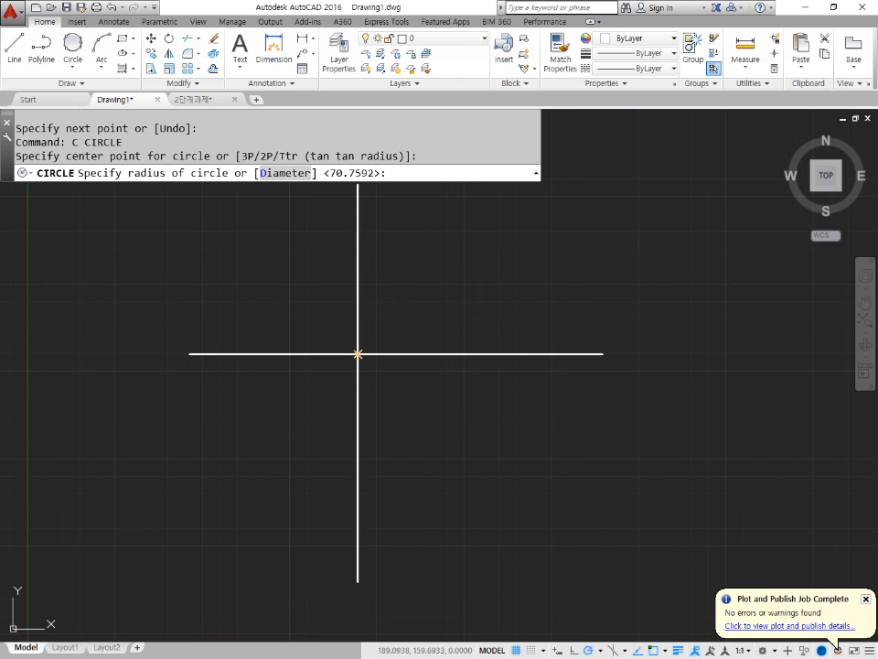
left_click(473, 465)
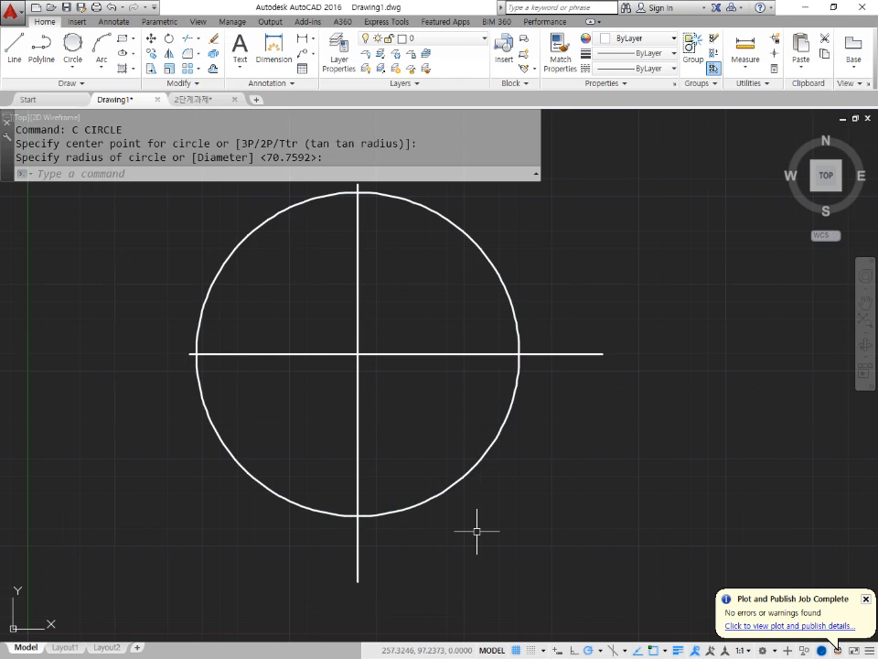
Examine the grips of the two crossing lines and of the circle by selecting and deselecting each
left_click(392, 418)
left_click(332, 355)
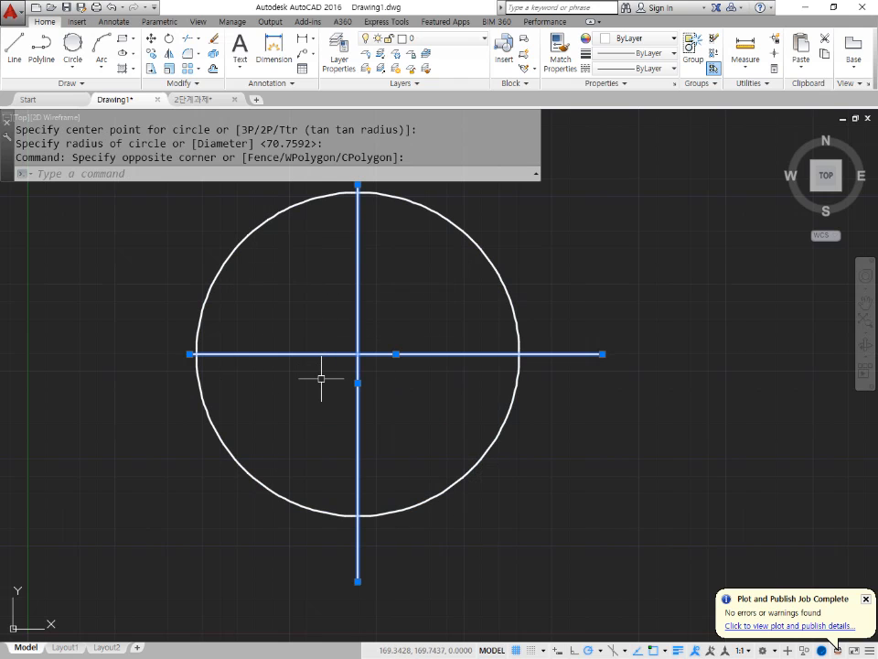
key("Escape")
left_click(506, 491)
left_click(417, 532)
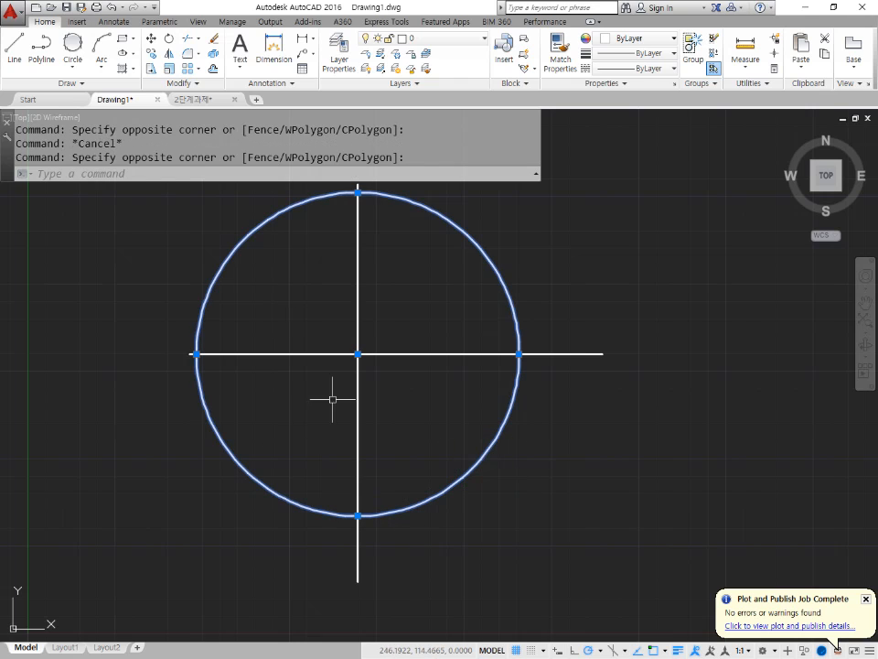
key("Escape")
Erase the circle around the intersection of the two lines
scroll(431, 420, "down", 2)
middle_click_drag(431, 420, 411, 432)
left_click(444, 465)
left_click(428, 441)
type("e")
key("Return")
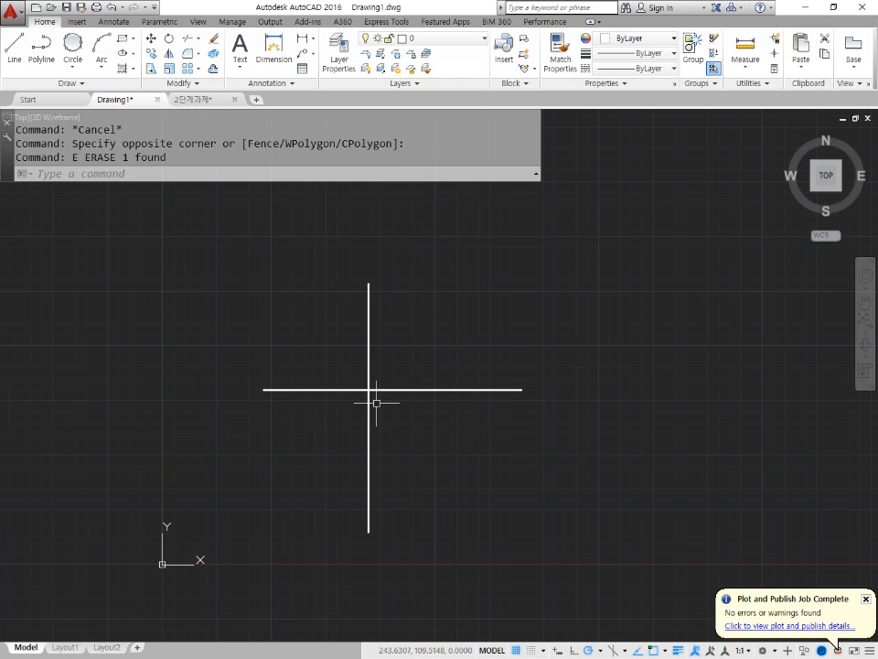
scroll(376, 403, "up", 2)
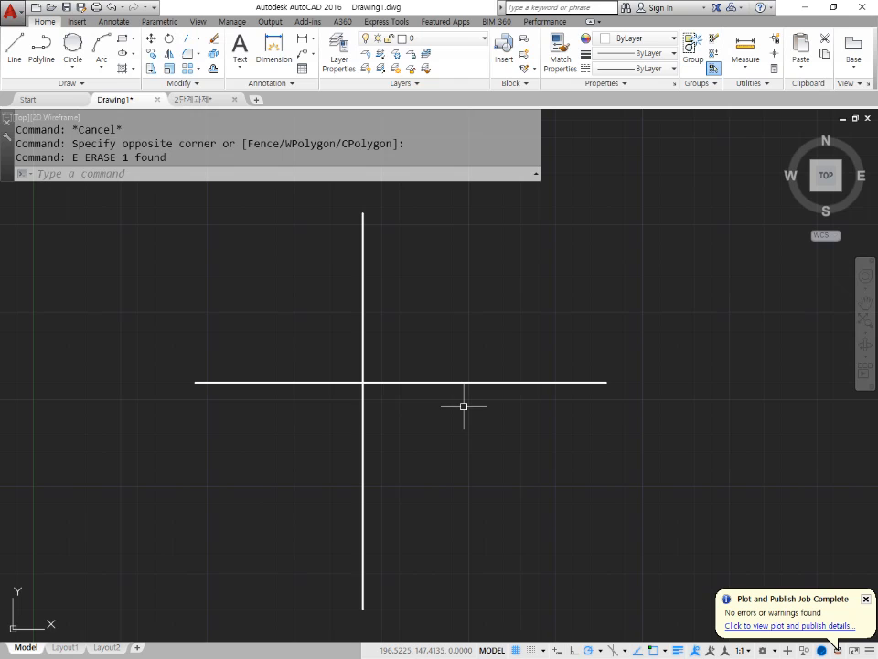
left_click(462, 39)
left_click(363, 277)
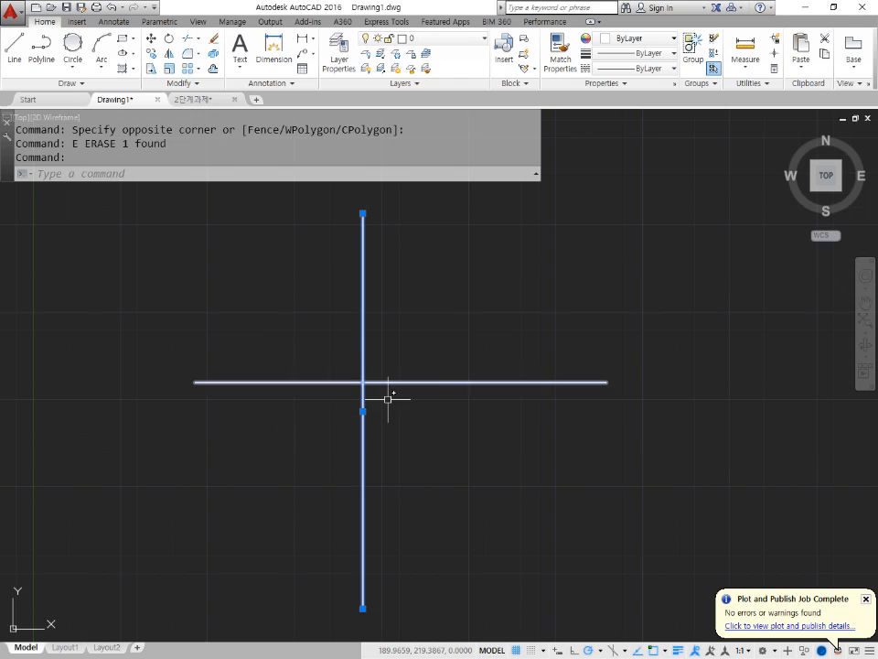
key("Escape")
Try starting a line with a one-time Intersection snap, picking the vertical line's upper part and the horizontal line's right part
type("l")
key("Return")
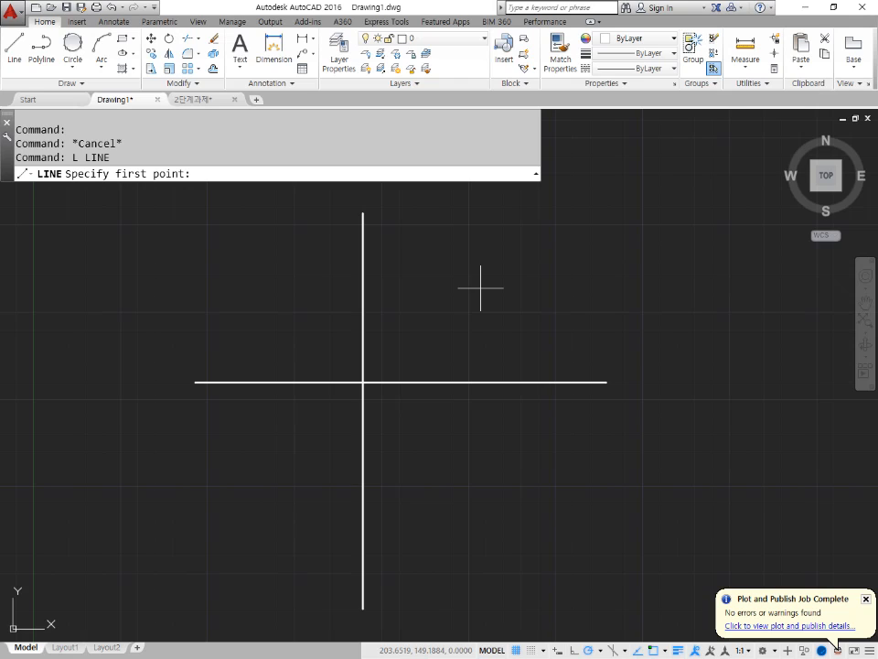
right_click(606, 217, "shift")
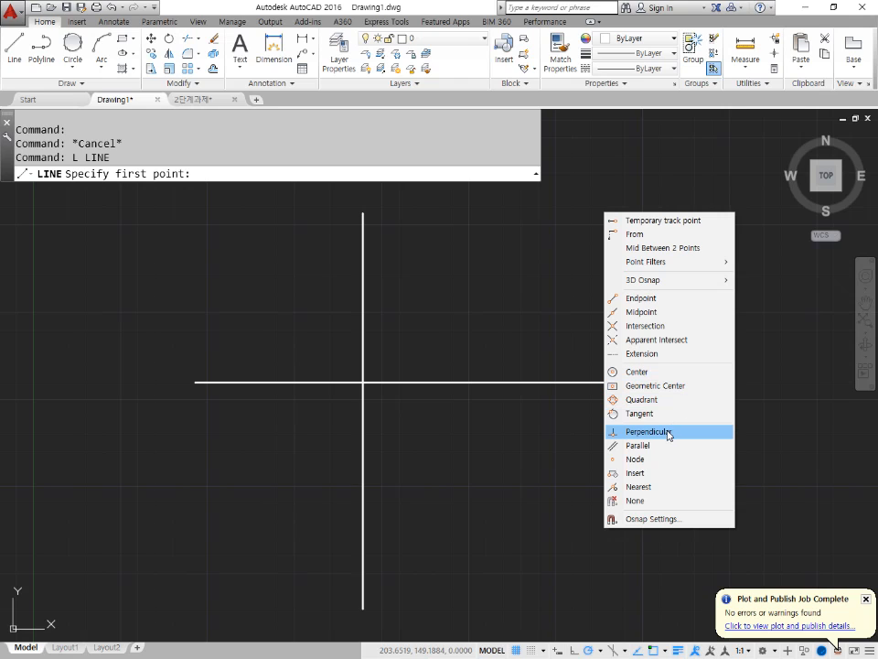
left_click(668, 326)
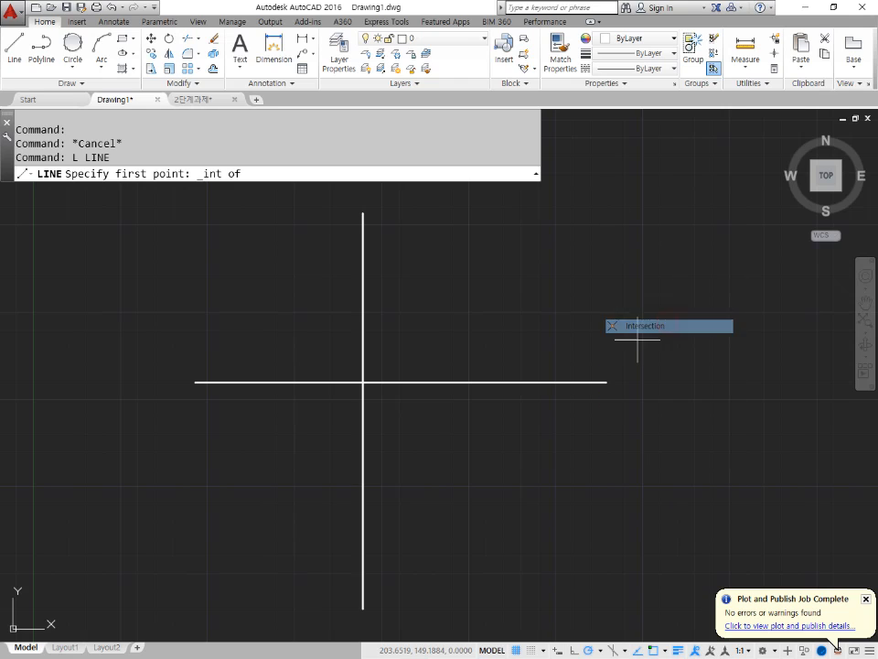
left_click(362, 280)
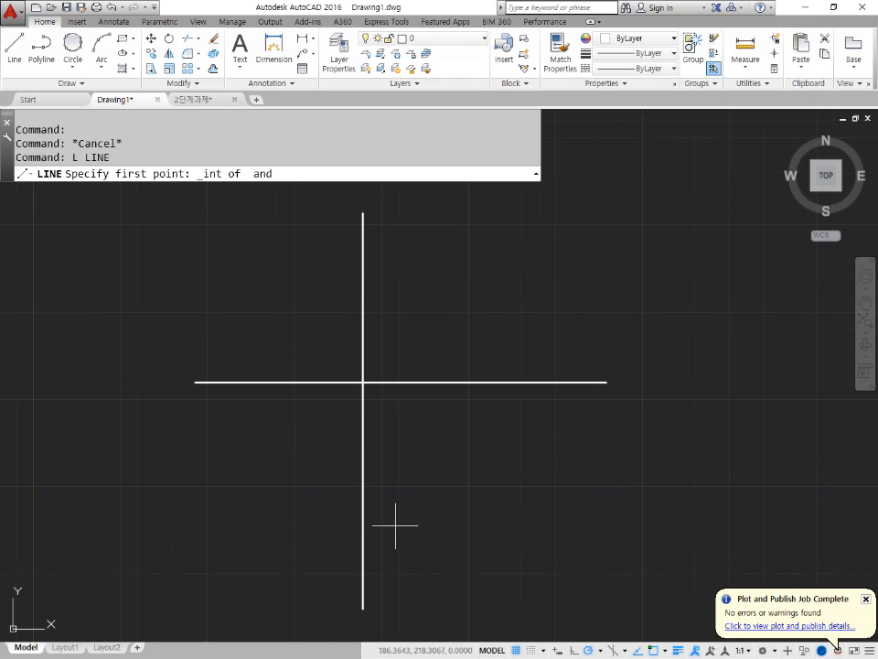
left_click(555, 383)
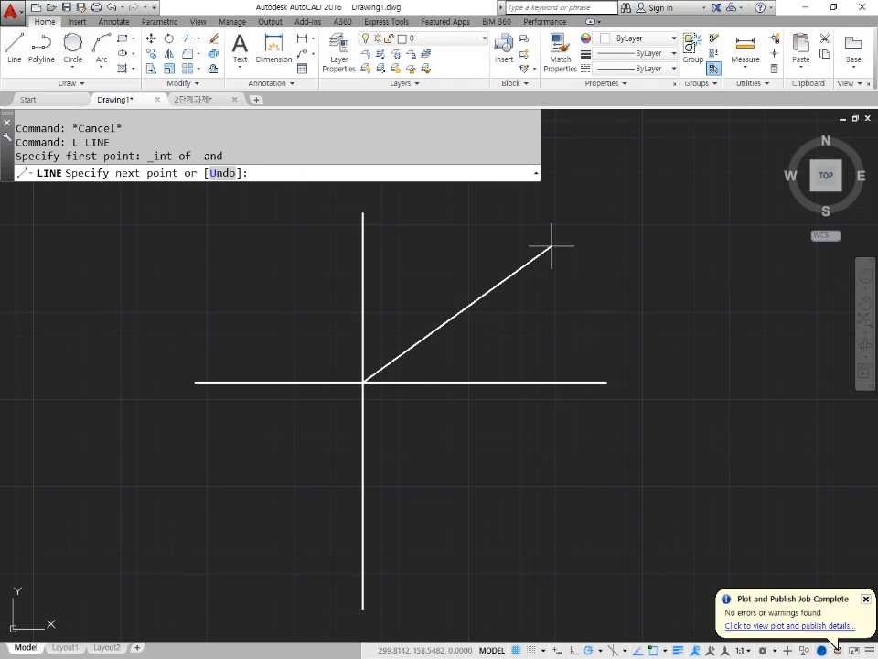
key("Escape")
Try the one-time Intersection snap again for a line's start, picking the vertical line's upper part and the horizontal line's left part
key("Return")
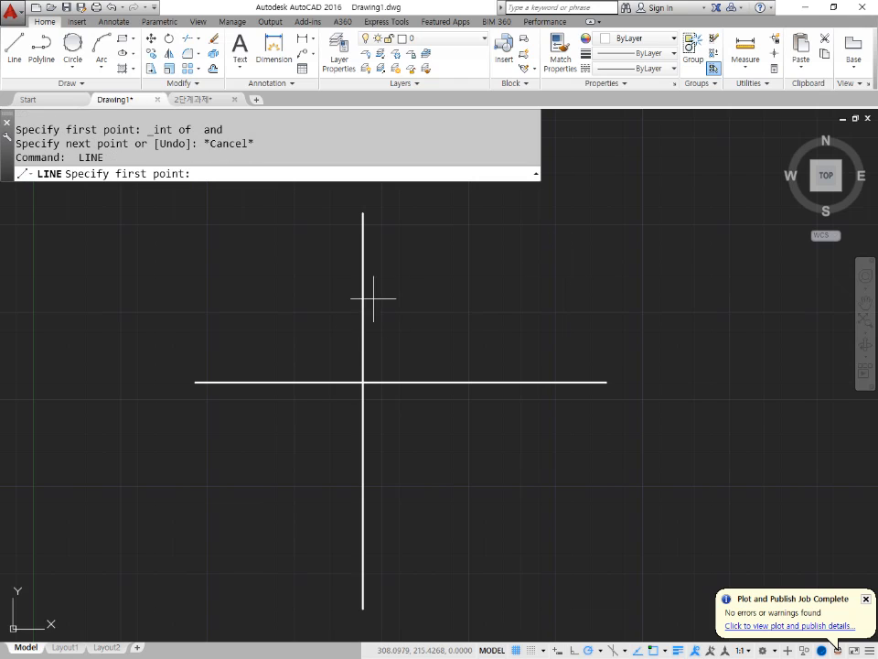
right_click(683, 222, "shift")
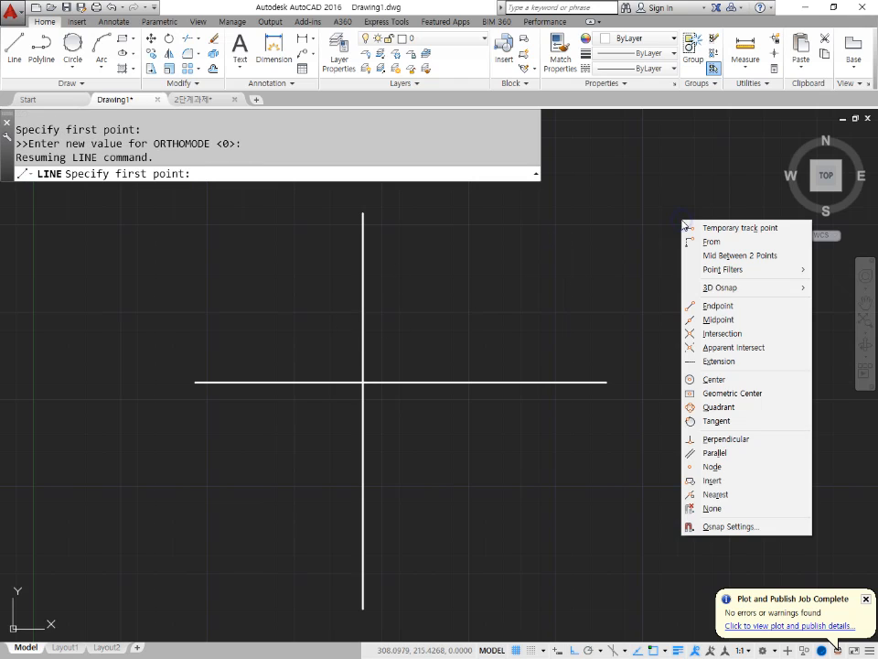
left_click(743, 338)
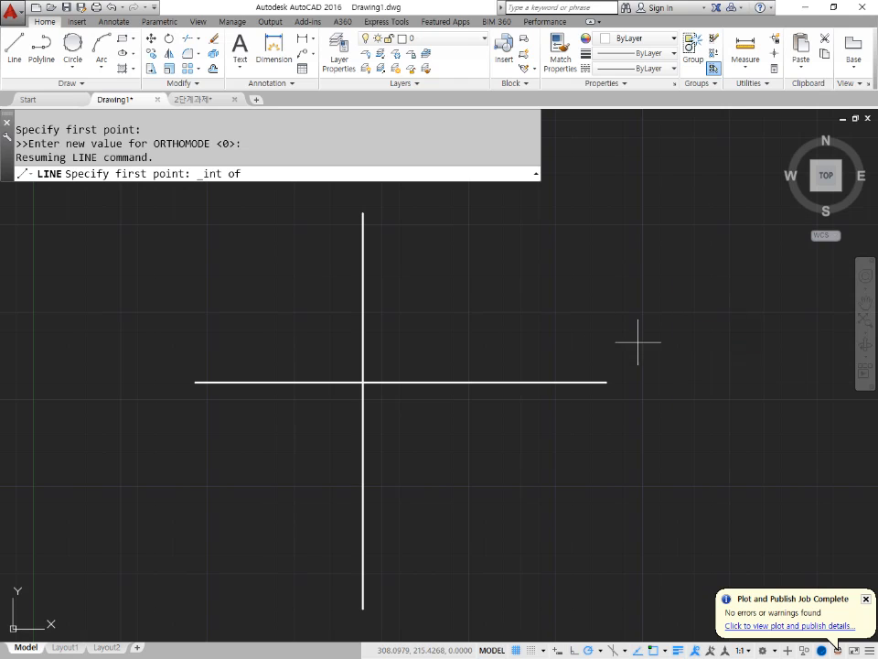
left_click(362, 267)
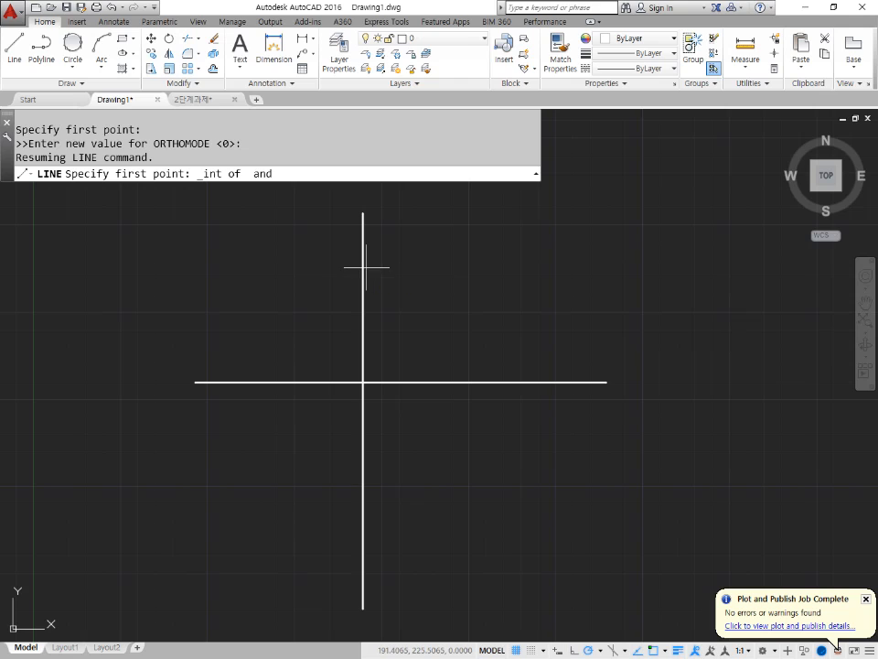
left_click(253, 381)
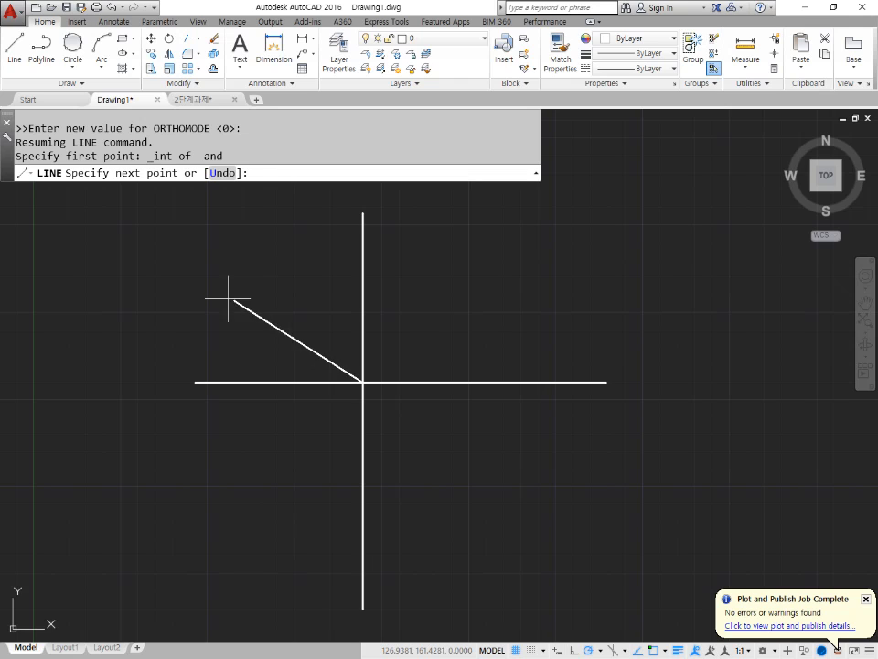
key("Escape")
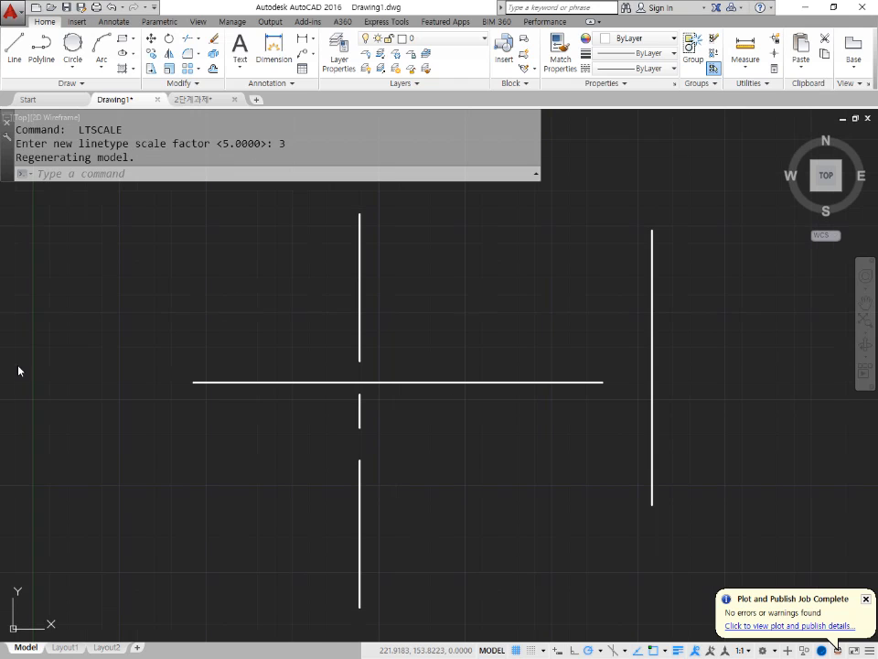
Examine the CENTER linetype vertical line and the horizontal line around the gap where they cross
scroll(358, 377, "up", 2)
scroll(417, 396, "down", 2)
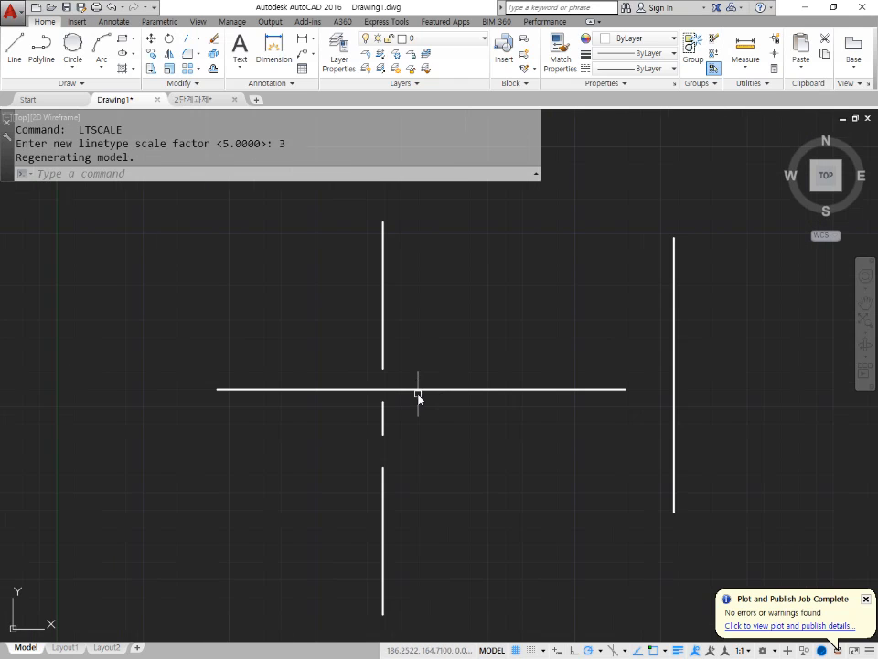
left_click(382, 267)
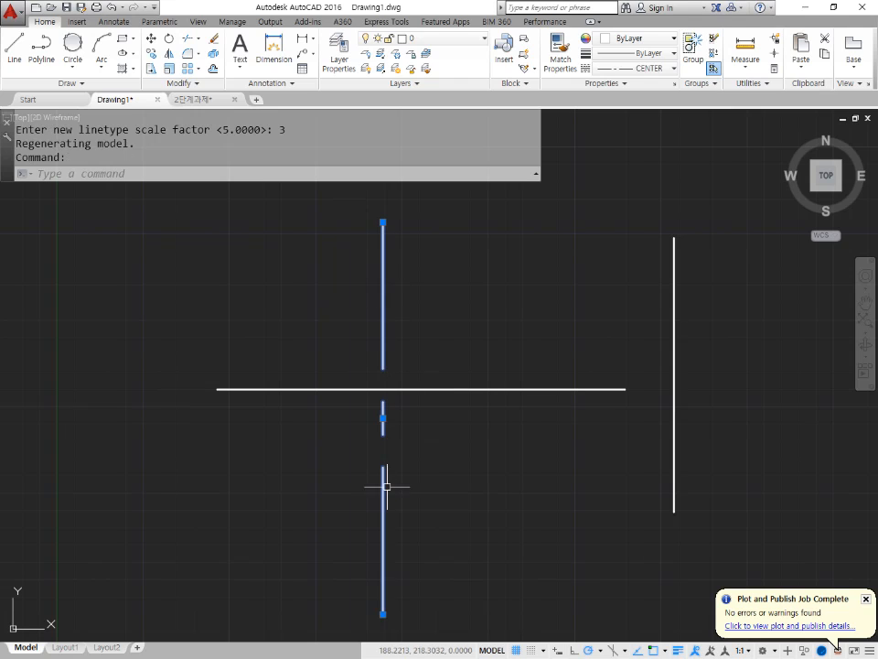
left_click(430, 388)
key("Escape")
scroll(376, 393, "up", 3)
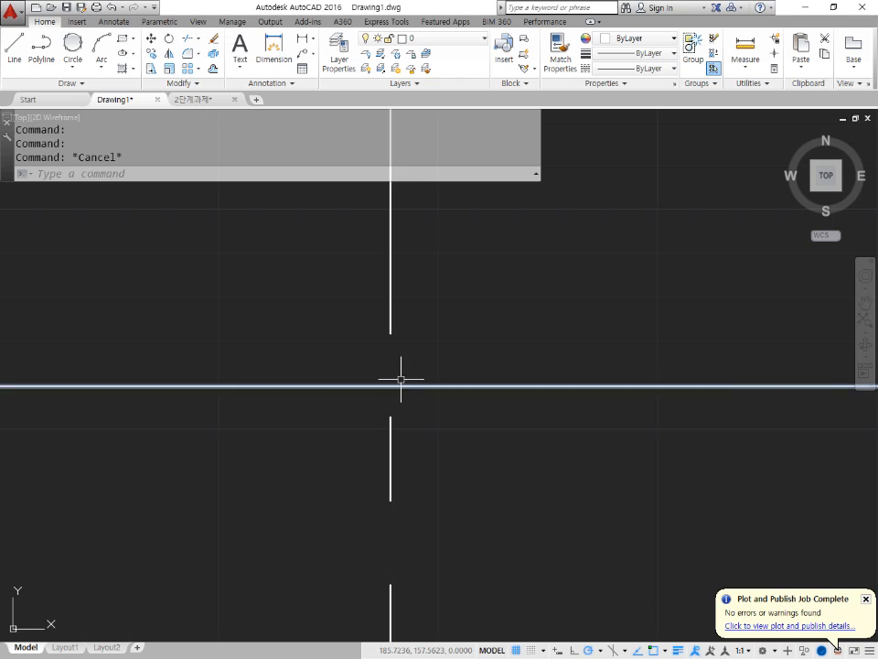
type("i")
key("Return")
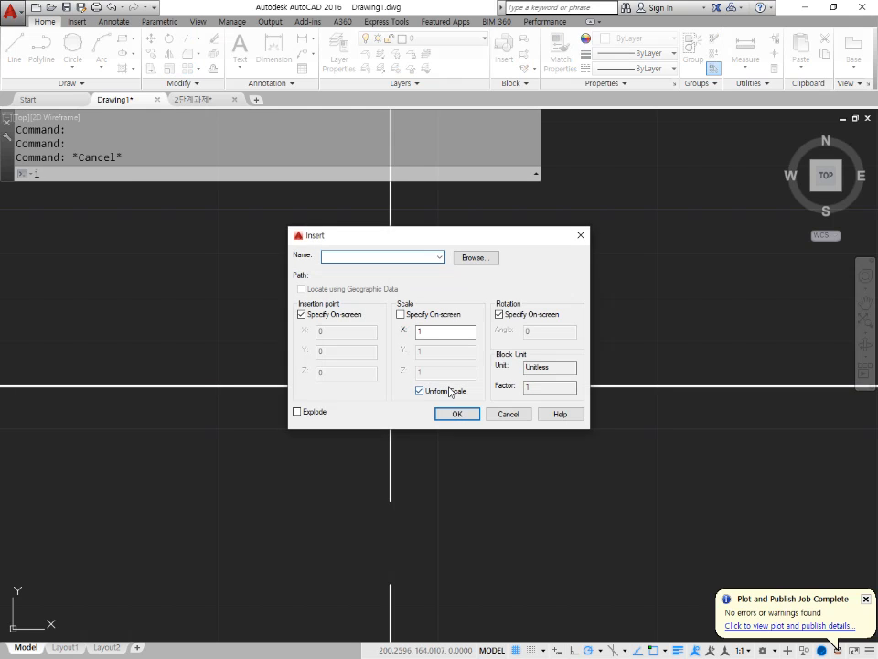
key("Escape")
key("Escape")
Try starting a line with the running Intersection snap at the crossing of the horizontal line and the dashed vertical line
type("l")
key("Return")
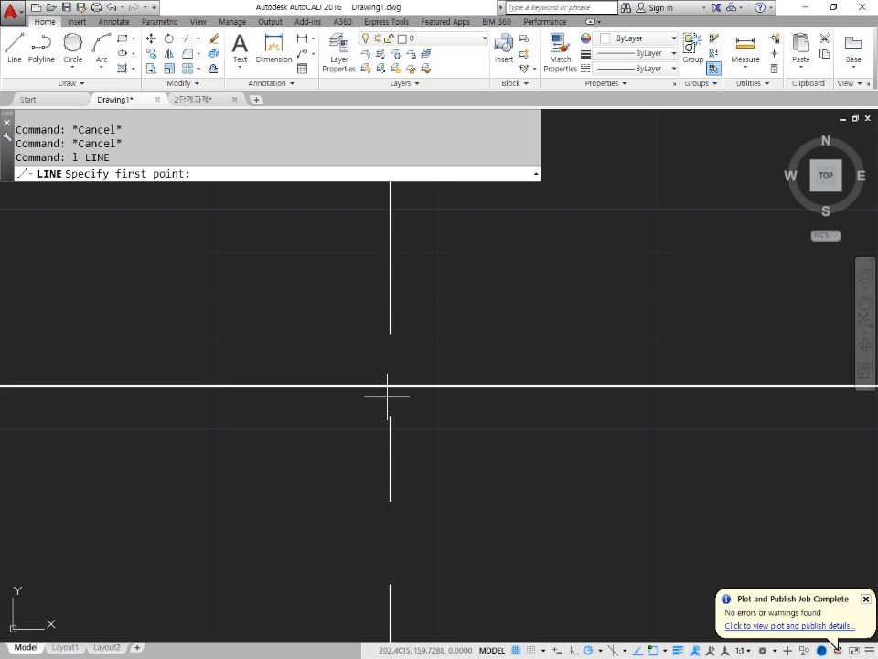
scroll(484, 319, "down", 5)
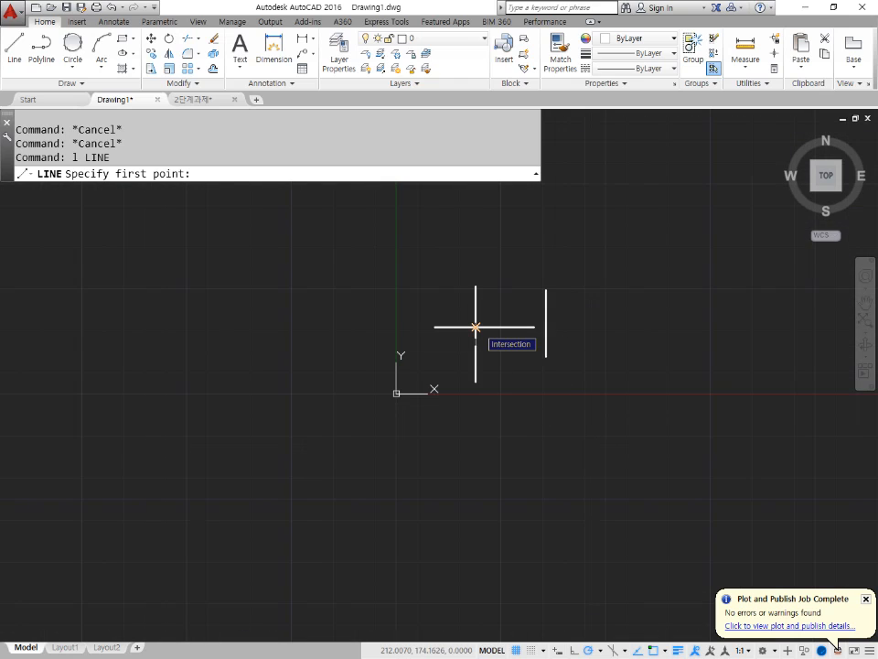
left_click(475, 326)
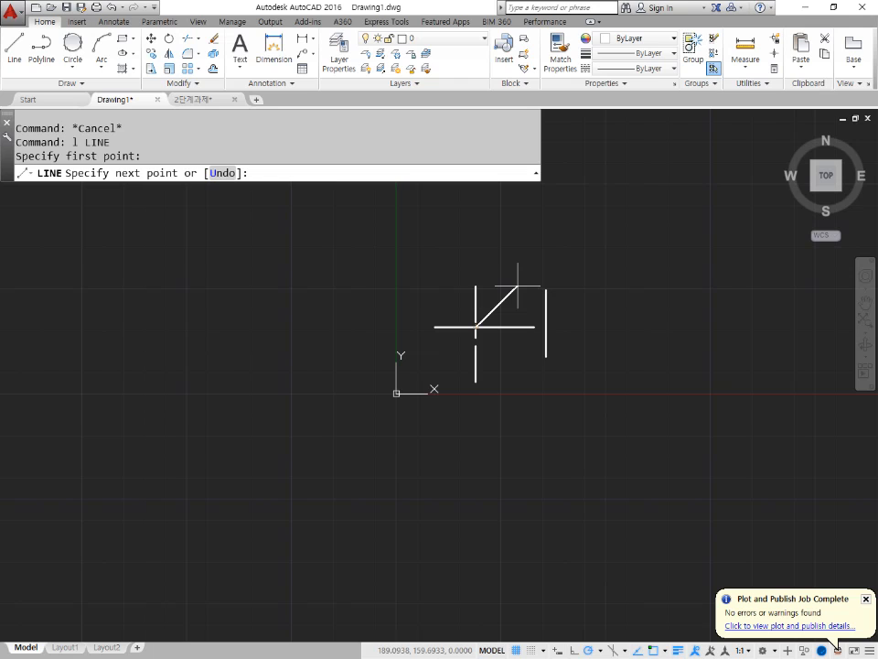
key("Escape")
Draw a slanted line up and right from a one-time Intersection snap, picking the dashed vertical line's upper part and the horizontal line's right part
scroll(489, 321, "up", 8)
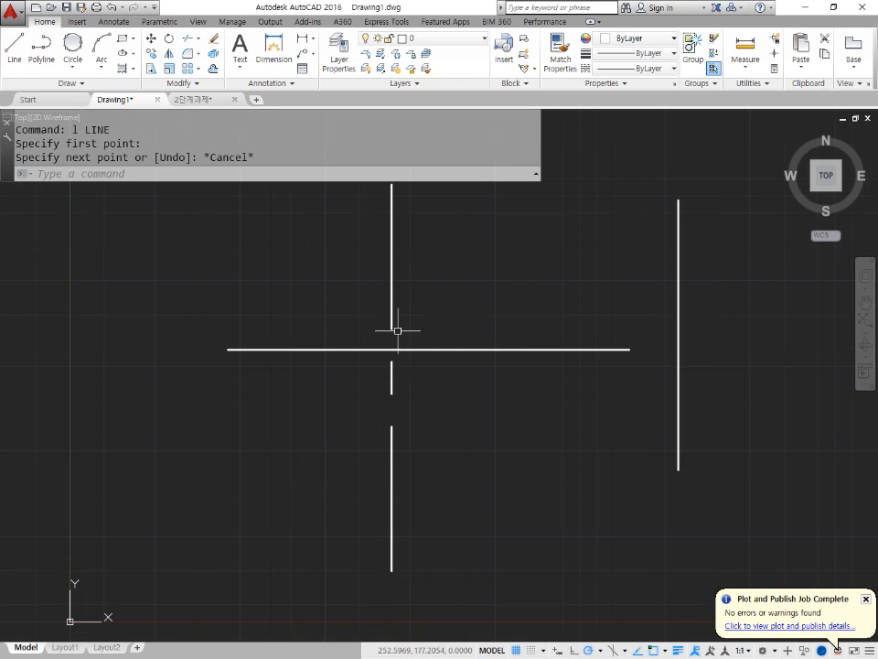
key("Return")
right_click(495, 235, "shift")
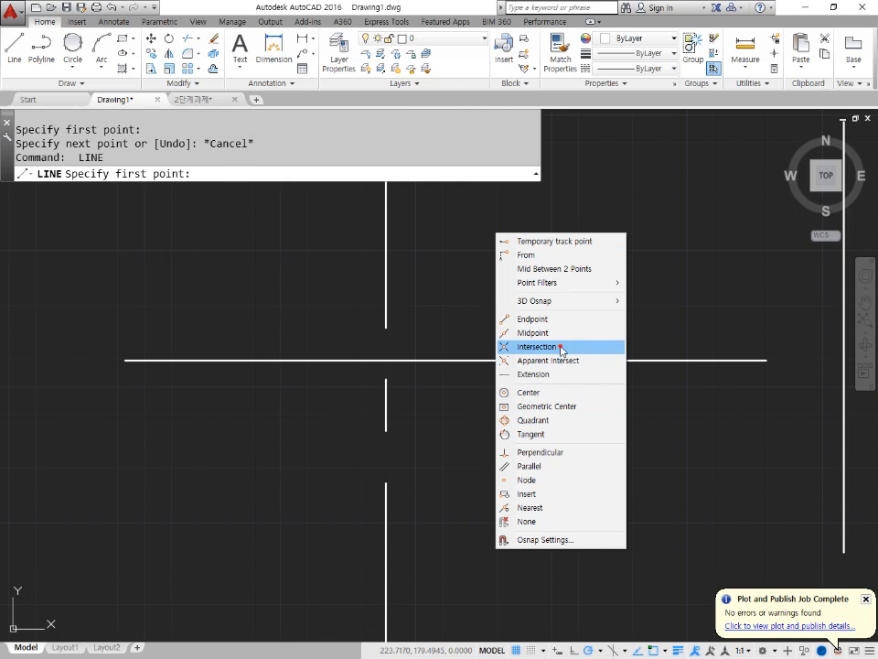
left_click(560, 347)
left_click(387, 264)
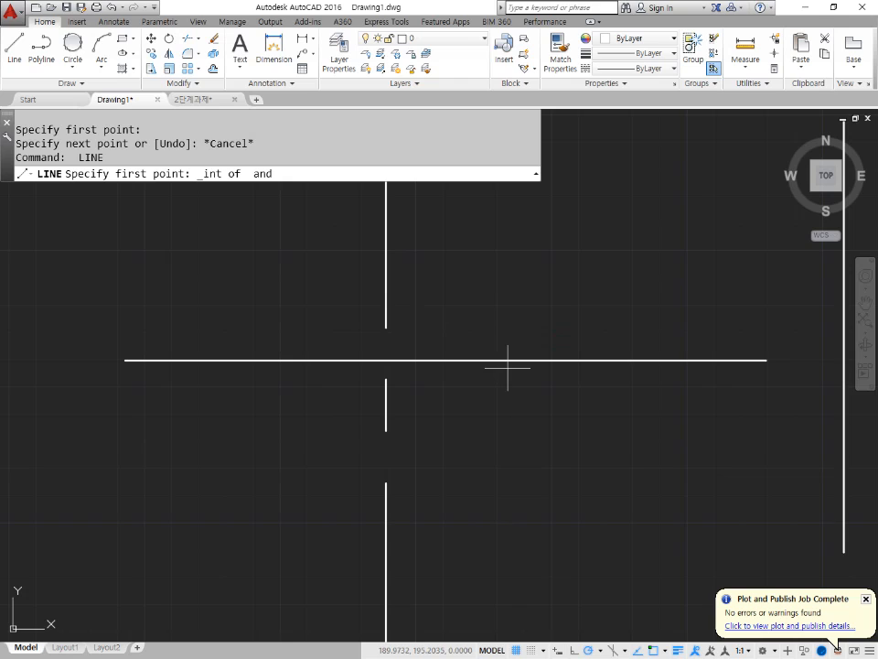
left_click(508, 360)
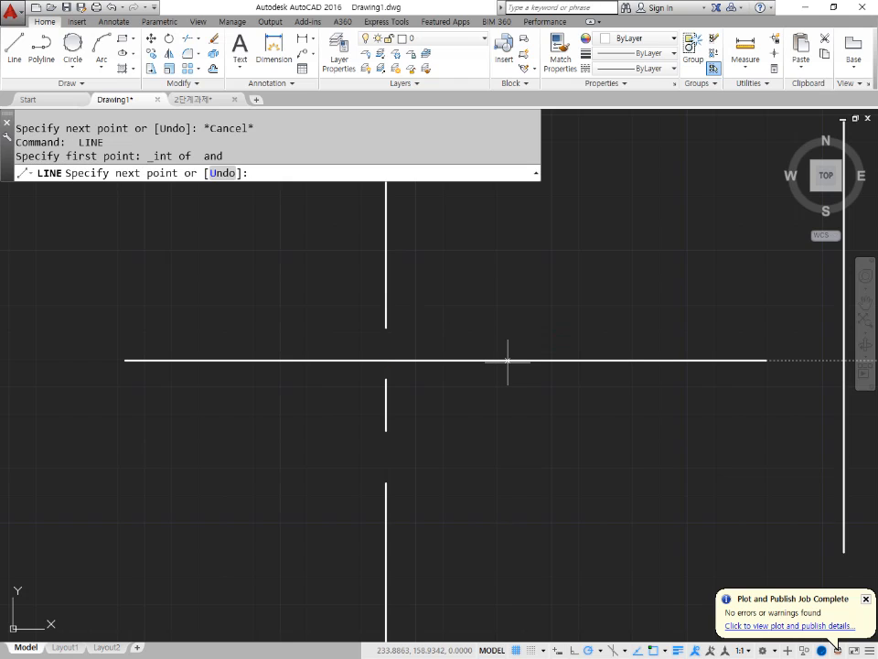
left_click(530, 263)
key("Return")
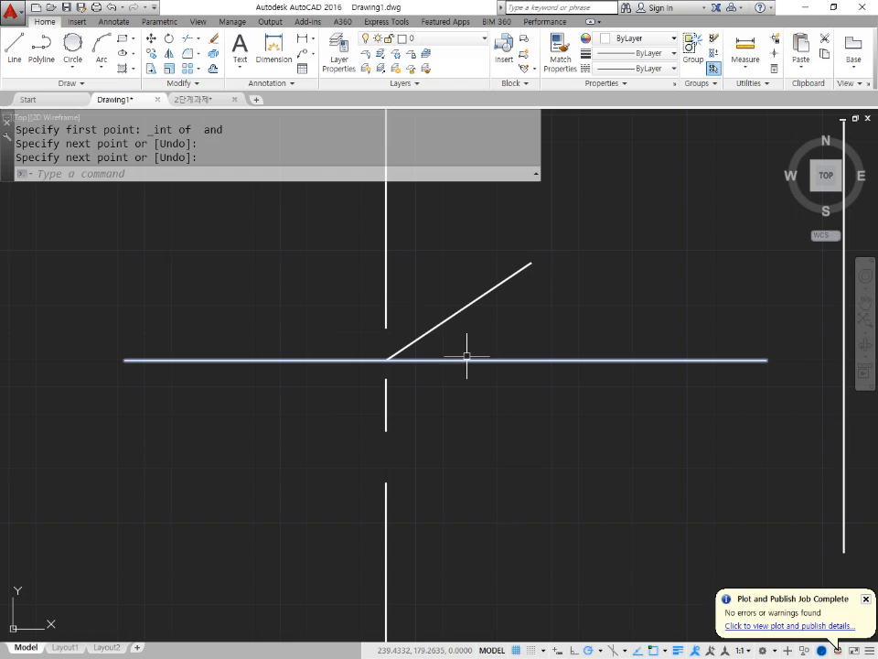
Erase the slanted line that starts at the crossing of the horizontal and dashed vertical lines
scroll(465, 359, "down", 2)
left_click(490, 310)
left_click(470, 303)
type("e")
key("Return")
middle_click_drag(557, 353, 391, 357)
mouse_move(470, 393)
left_mouse_down()
mouse_move(412, 336)
mouse_move(417, 382)
left_mouse_up()
mouse_move(560, 409)
left_mouse_down()
mouse_move(503, 361)
mouse_move(526, 406)
left_mouse_up()
key("Escape")
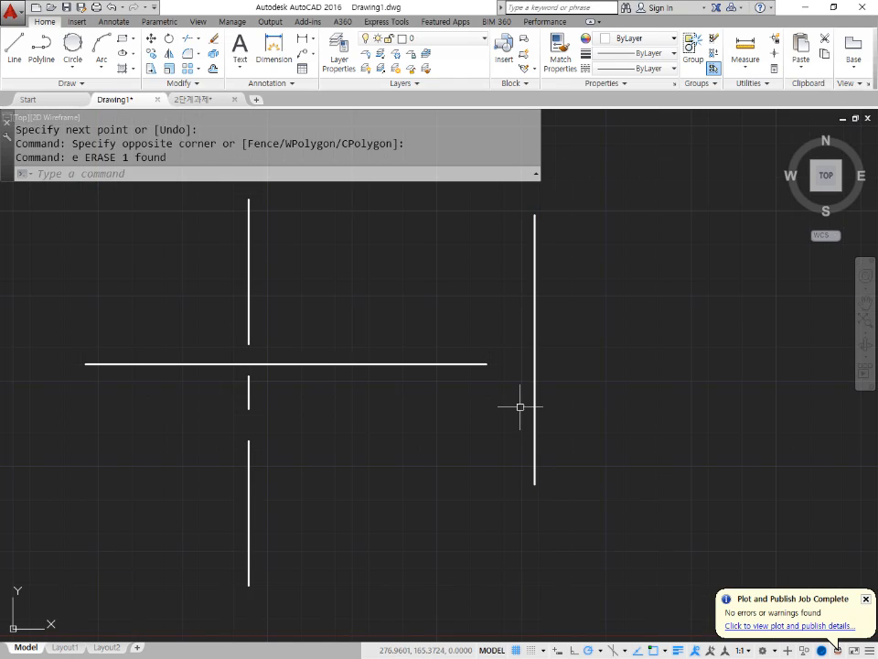
type("l")
key("Return")
key("Escape")
key("Escape")
Draw a circle centred by a one-time Intersection snap, picking the horizontal line and the separate solid vertical line it does not reach
type("c")
key("Return")
right_click(646, 220, "shift")
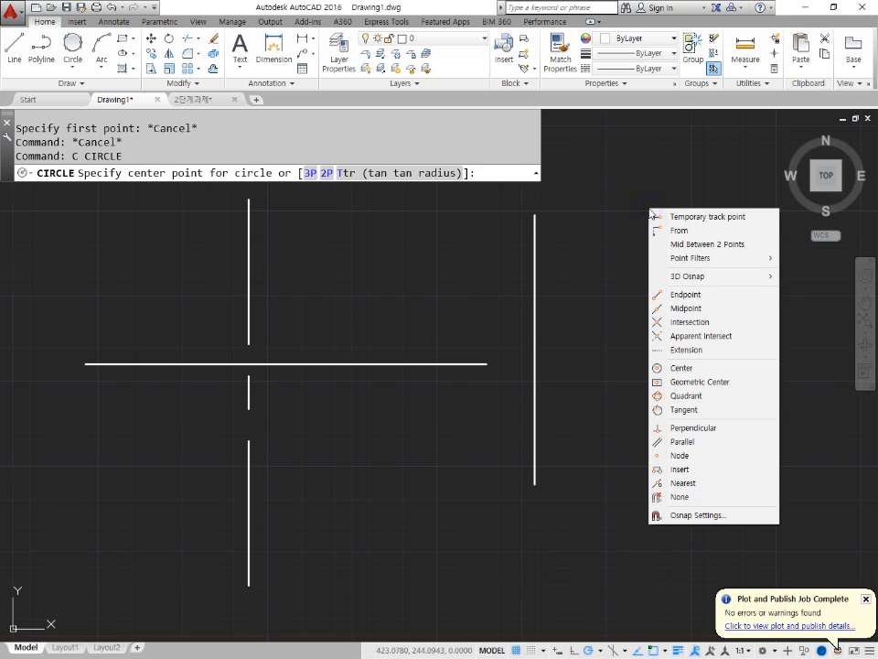
left_click(705, 323)
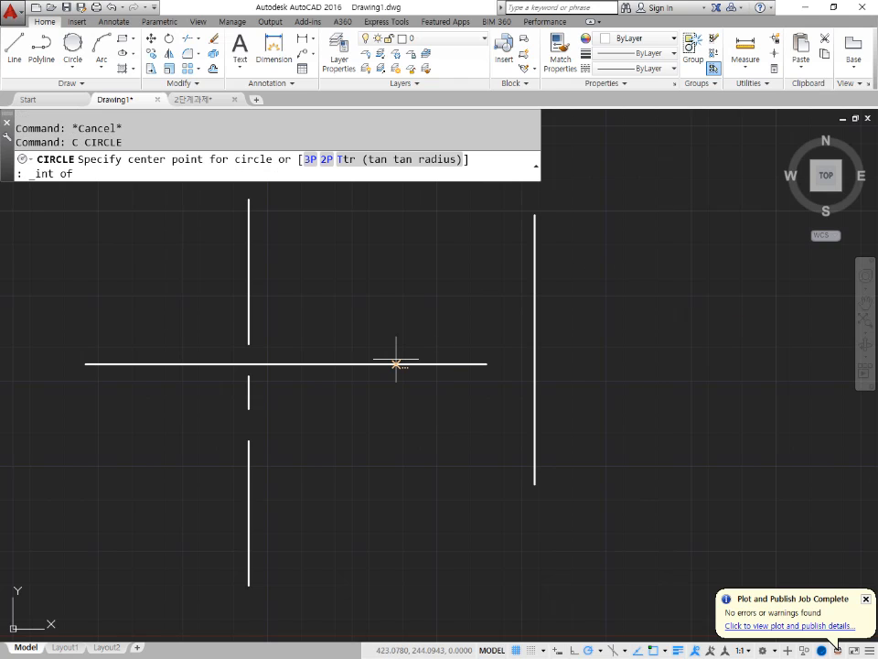
left_click(395, 364)
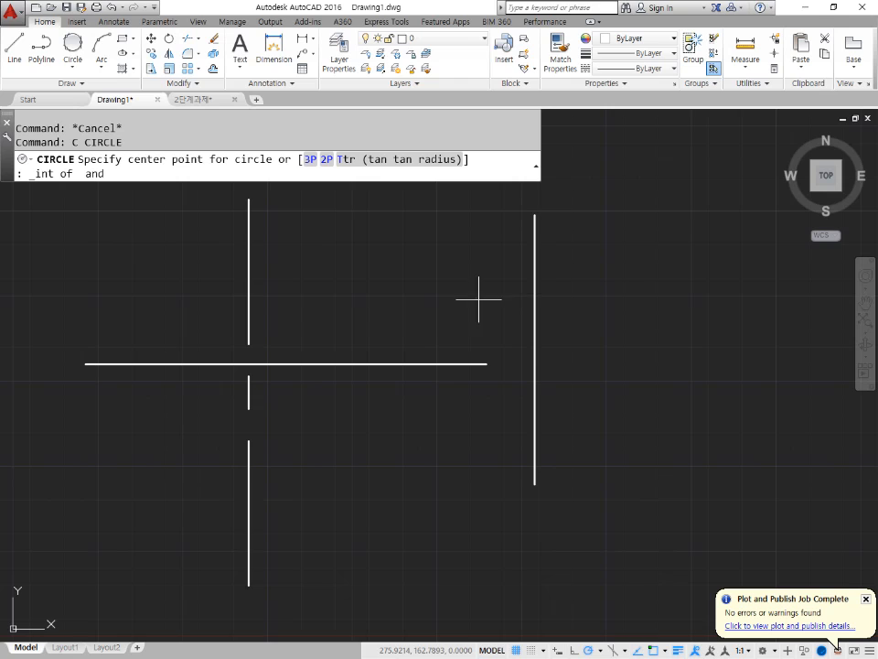
left_click(533, 286)
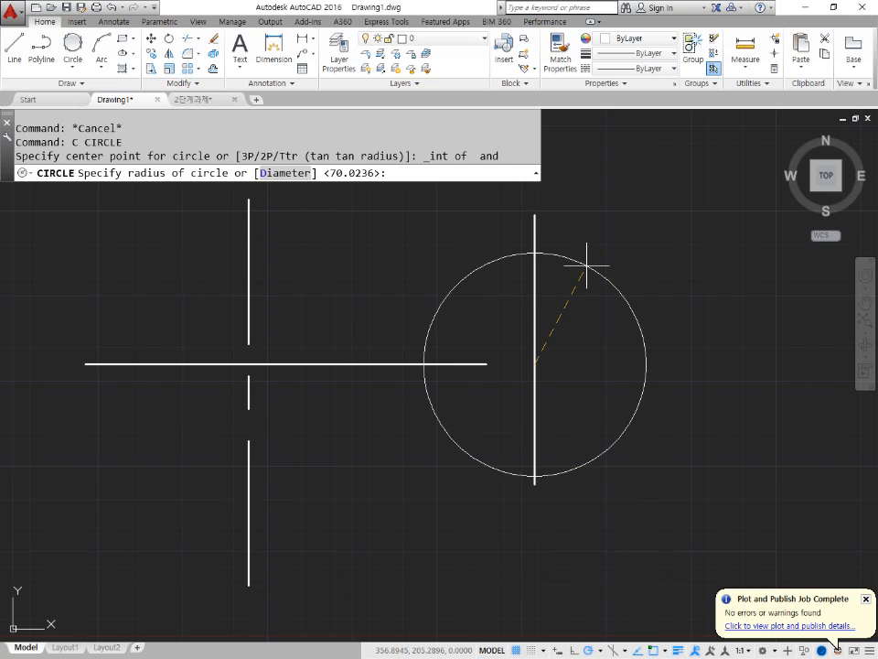
left_click(586, 270)
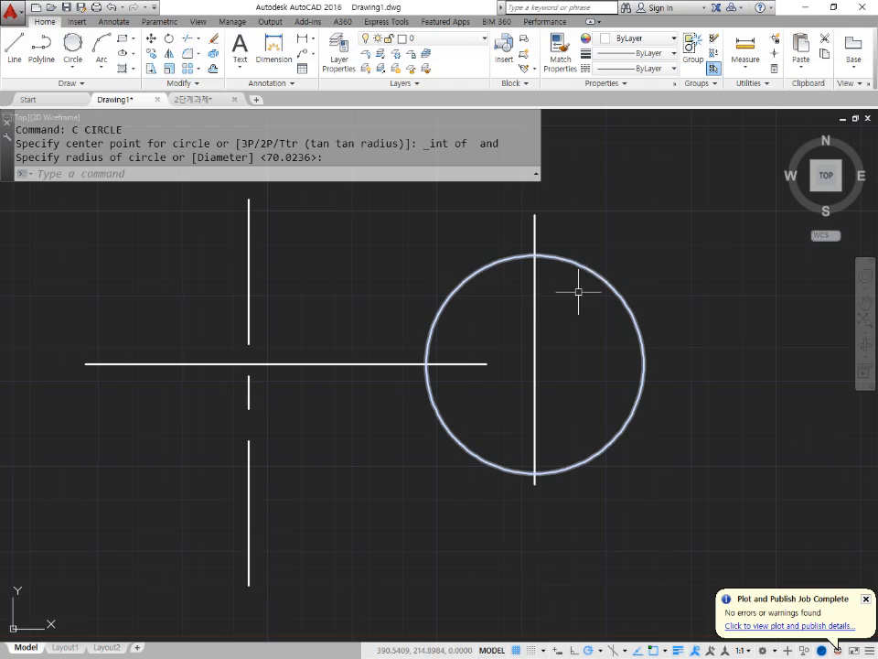
left_click_drag(392, 366, 603, 362)
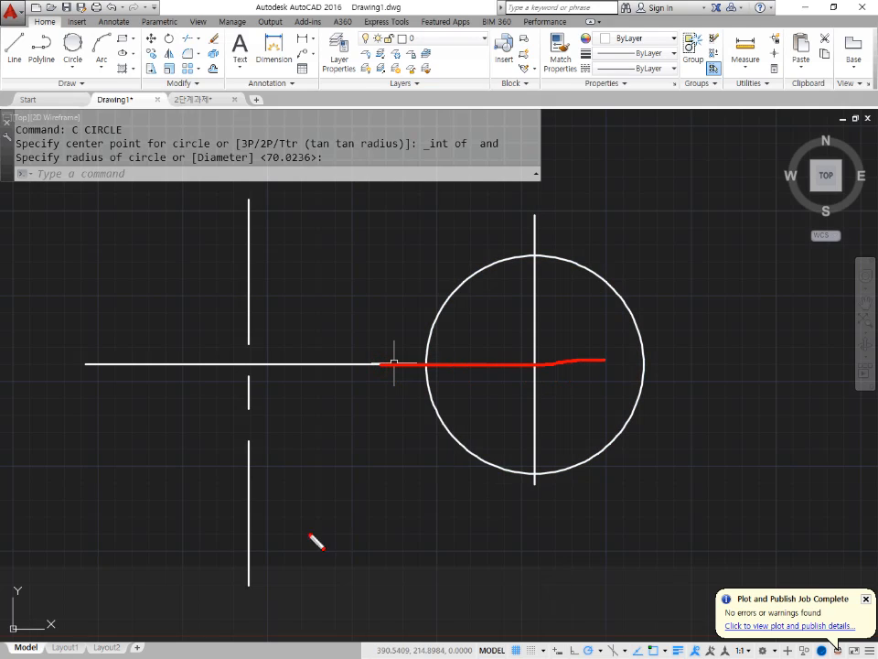
mouse_move(263, 470)
left_mouse_down()
mouse_move(216, 398)
mouse_move(279, 458)
left_mouse_up()
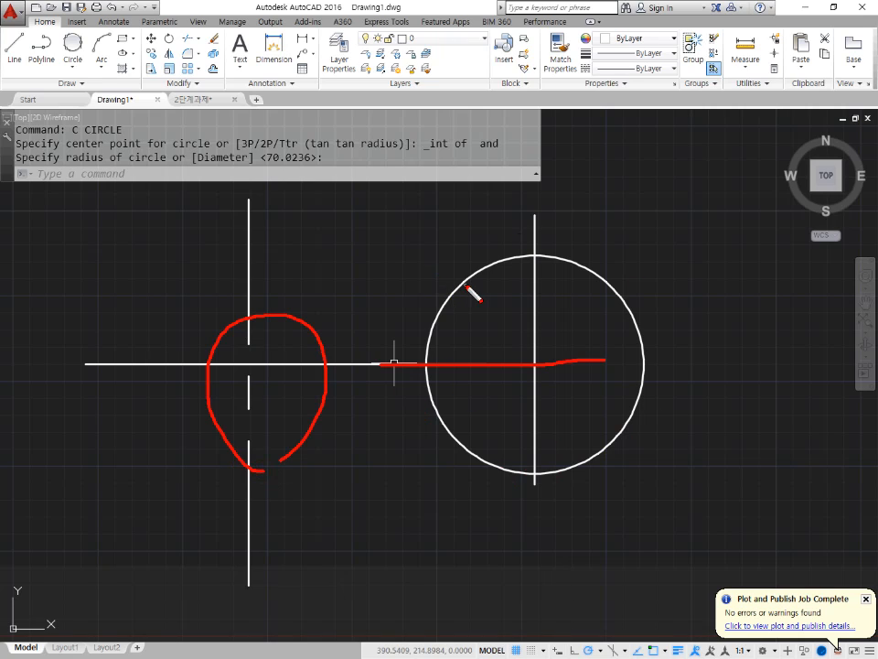
key("Escape")
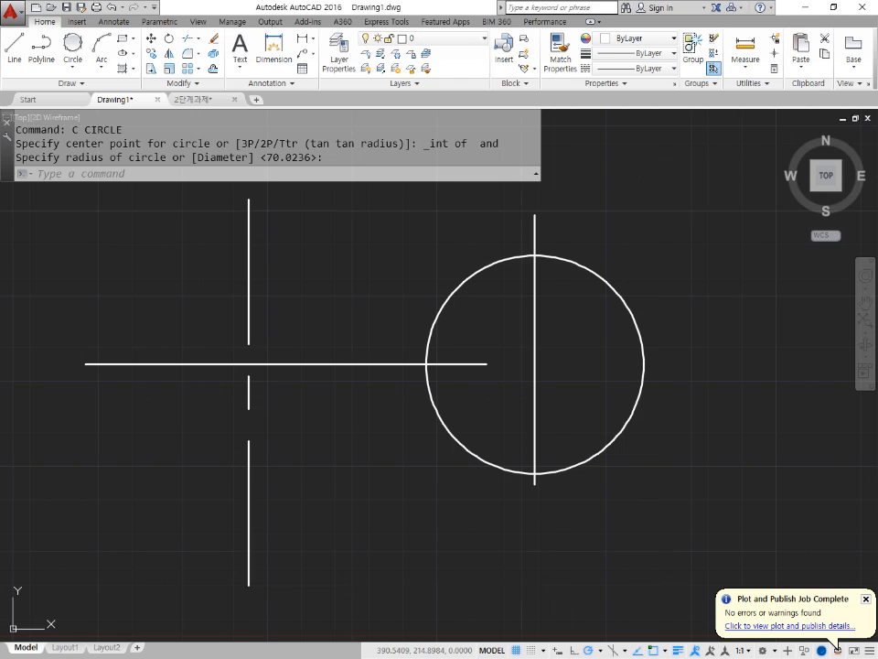
Switch to the Notepad notes and look at the "PERpendicula (수직점)" entry
key("alt+Tab")
left_click_drag(438, 464, 73, 472)
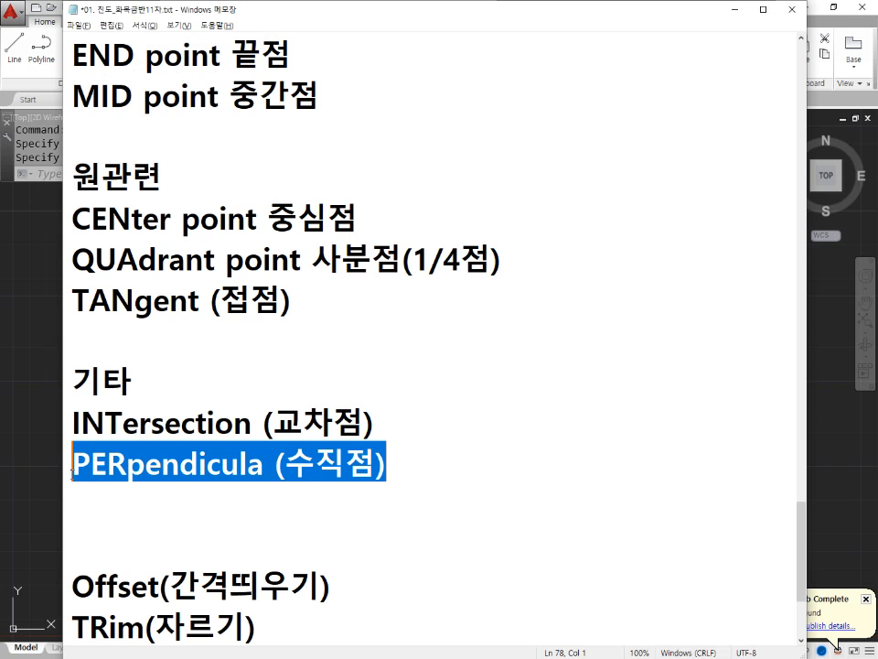
left_click(428, 467)
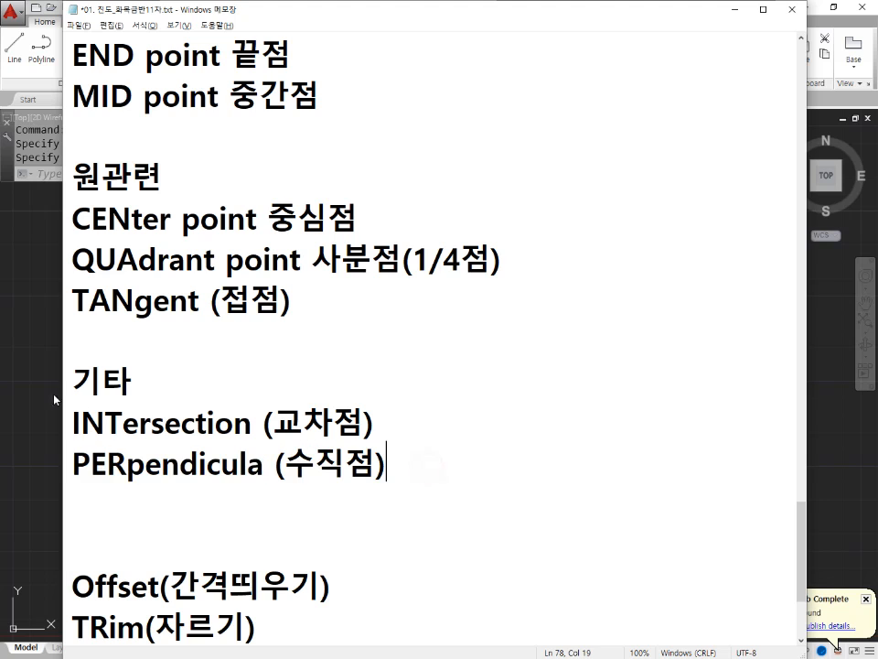
Switch back to AutoCAD and erase the three lines and the circle
left_click(58, 376)
scroll(395, 451, "down", 2)
left_click(568, 528)
left_click(262, 318)
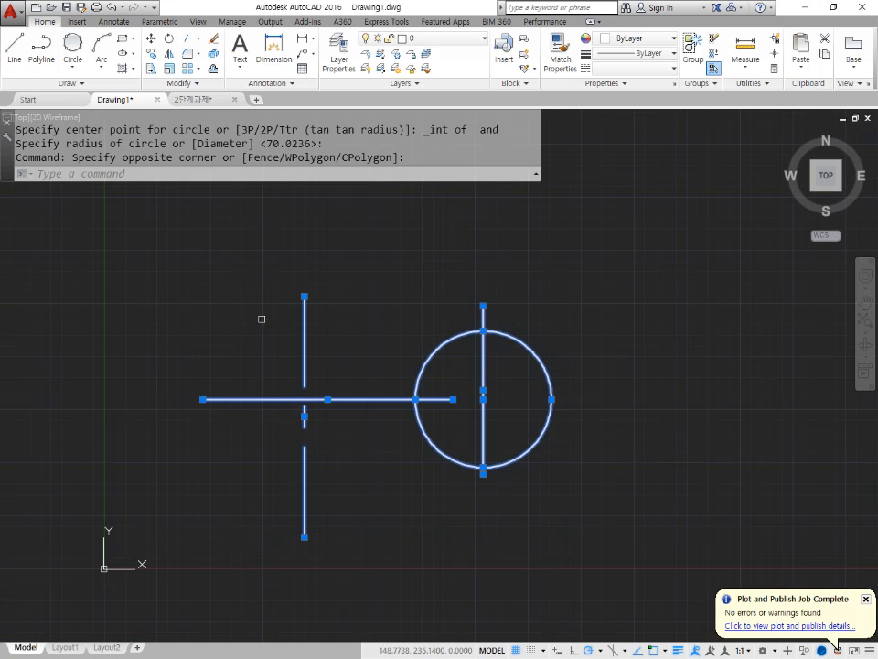
type("e")
key("Return")
Draw a diagonal line running down to the right from about (133, 289)
type("l")
key("Return")
left_click(245, 262)
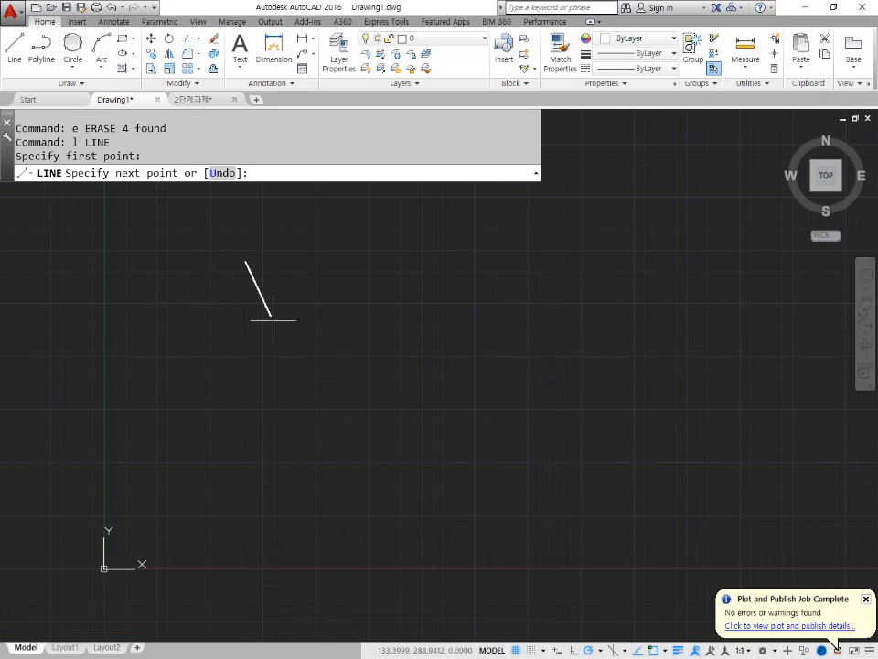
left_click(460, 535)
key("Return")
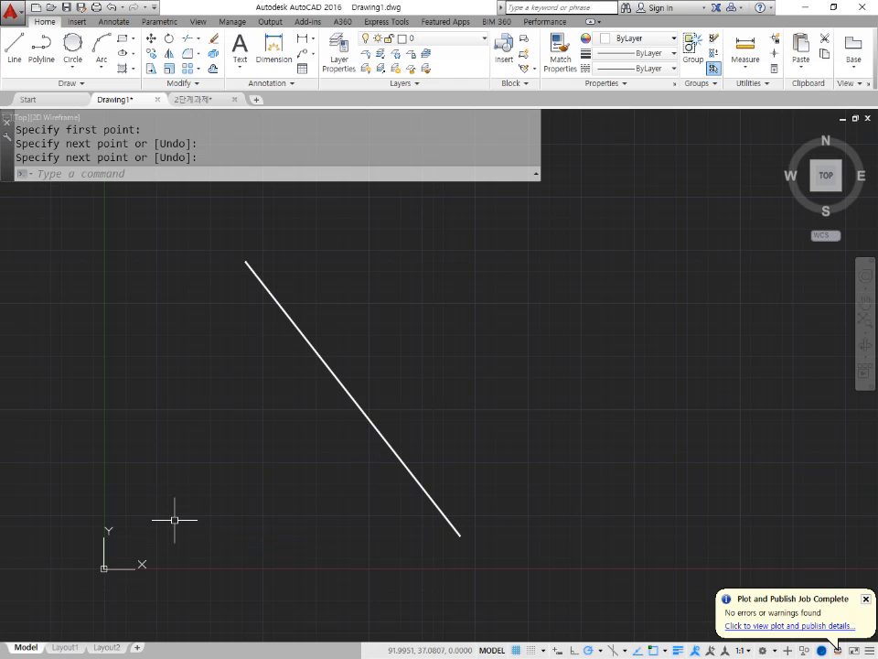
Start a line at about (374, 304), to the right of the diagonal, and turn on the running Perpendicular object snap
key("Return")
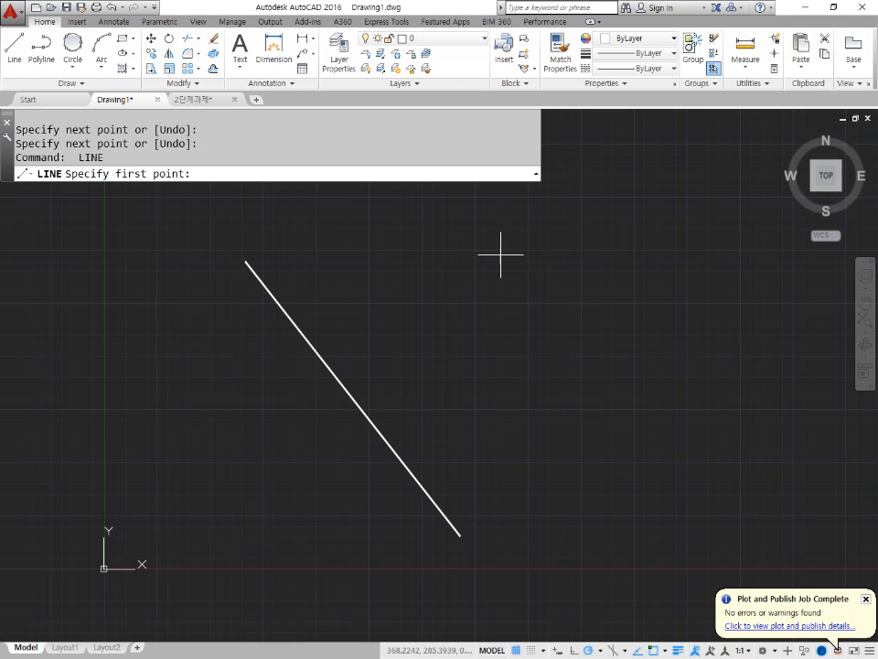
left_click(501, 245)
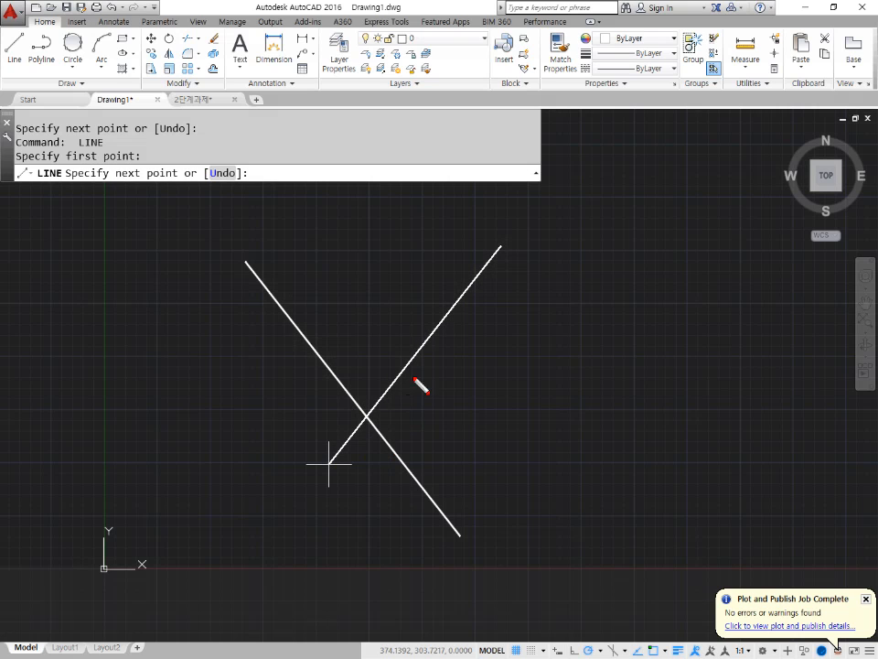
left_click_drag(436, 406, 388, 451)
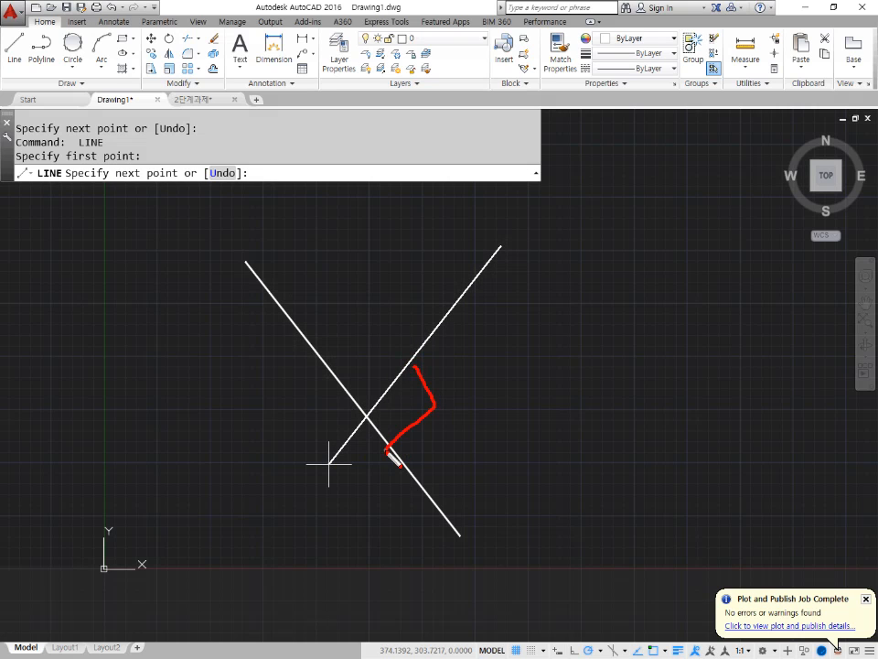
key("Escape")
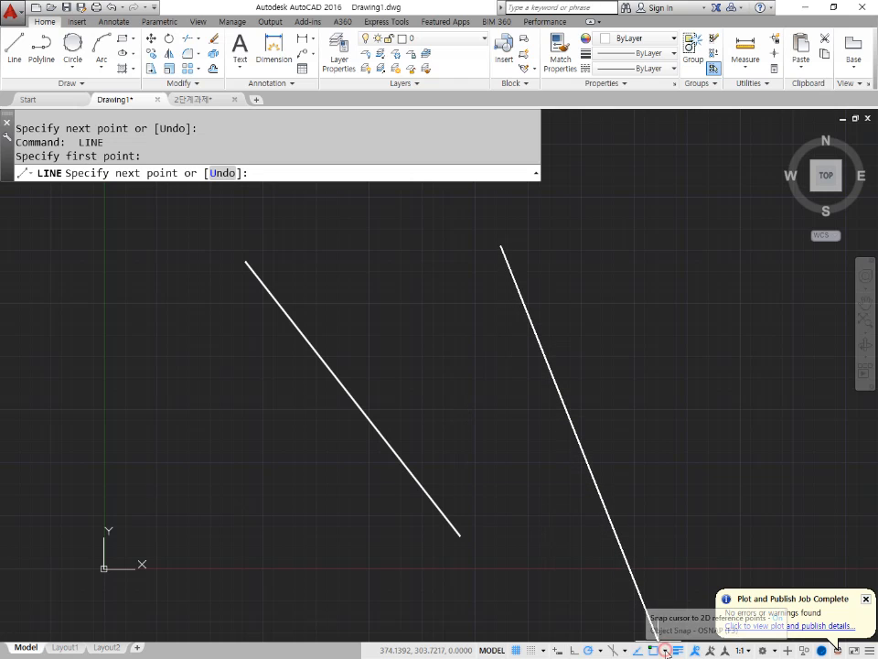
left_click(662, 650)
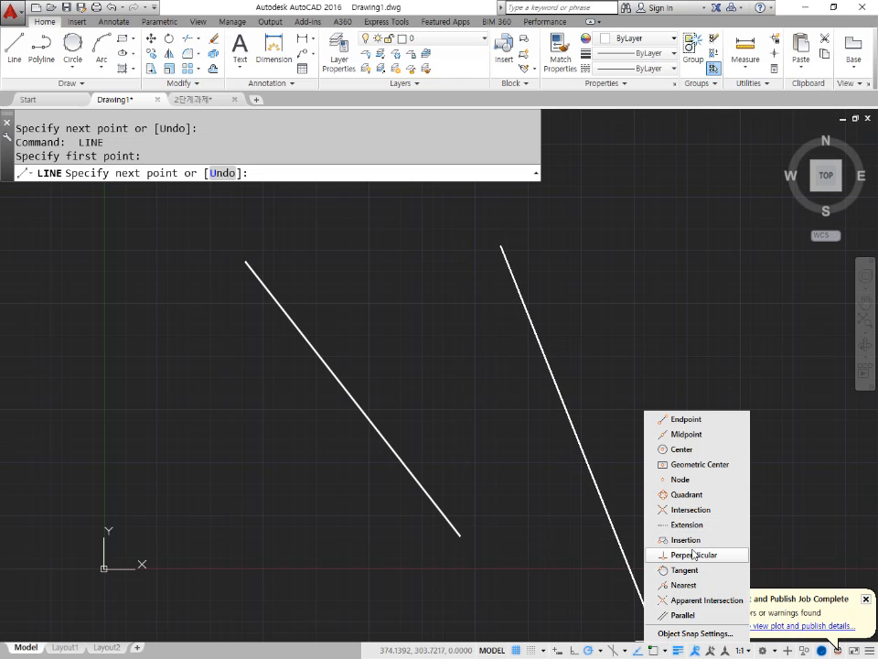
left_click(689, 554)
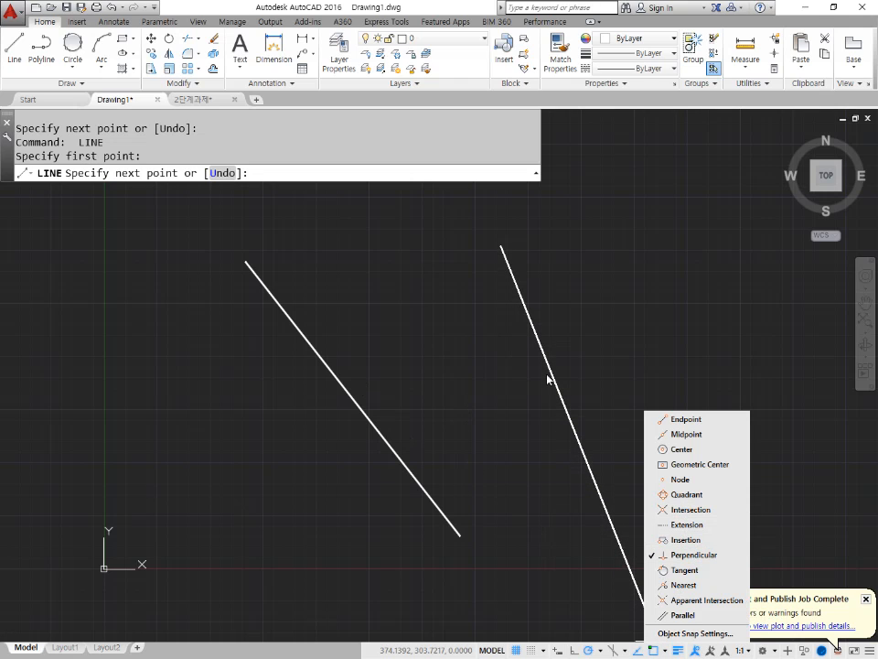
left_click(561, 220)
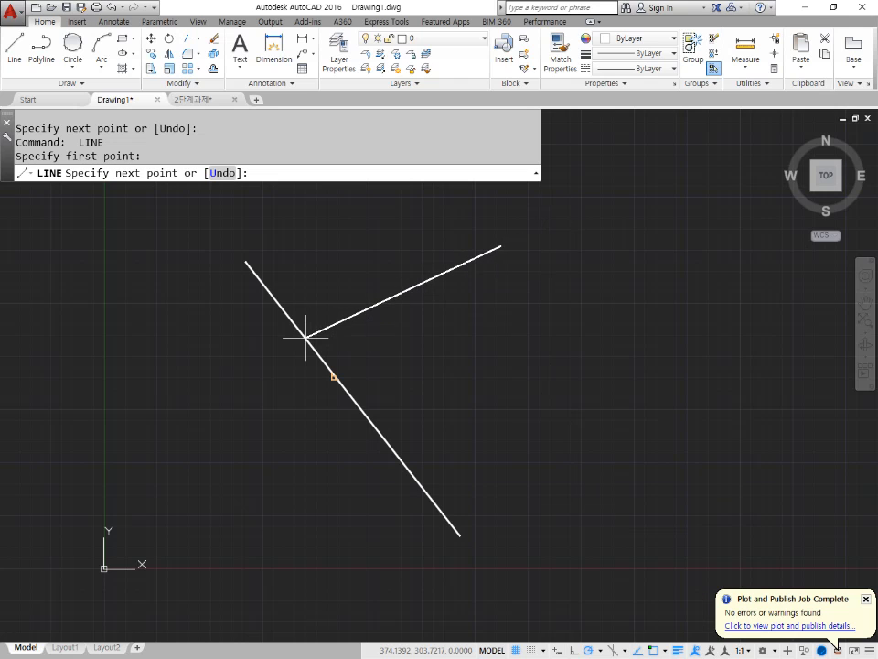
End the line at the Perpendicular snap point on the diagonal line and finish the command
key("ctrl+2")
mouse_move(347, 403)
left_mouse_down()
mouse_move(345, 355)
mouse_move(349, 403)
left_mouse_up()
mouse_move(520, 230)
left_mouse_down()
mouse_move(515, 268)
mouse_move(345, 376)
left_mouse_up()
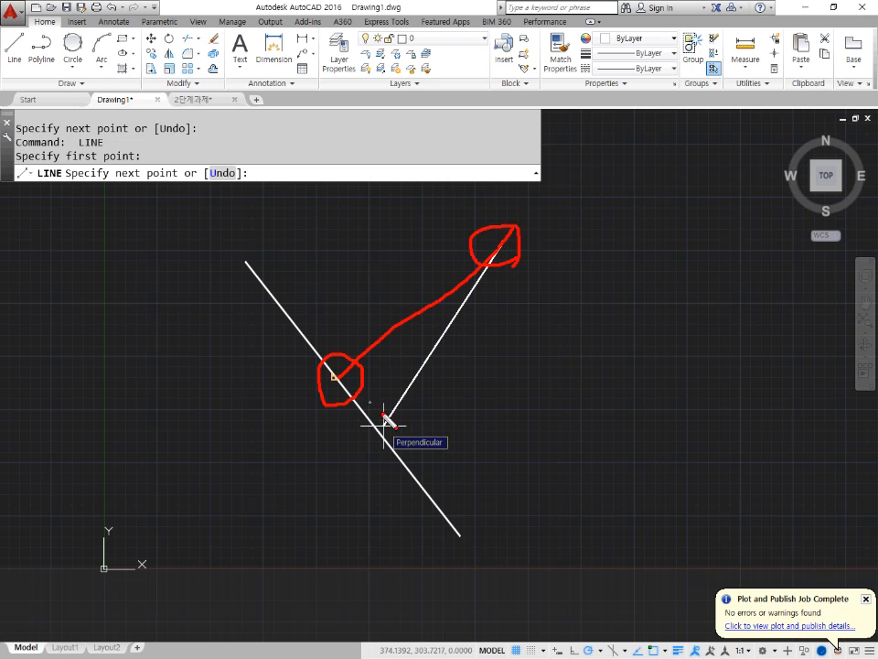
key("Escape")
left_click(335, 376)
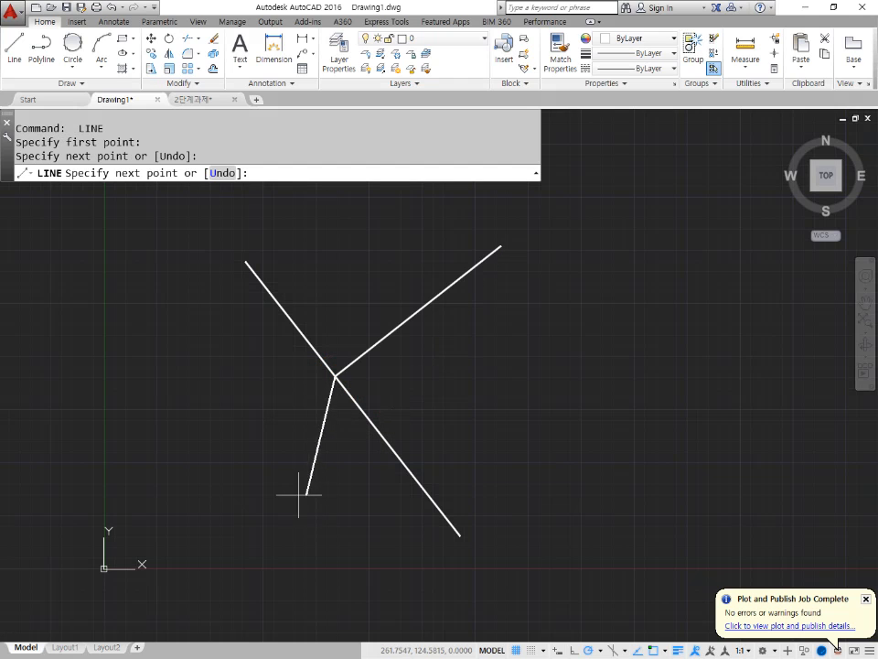
key("Return")
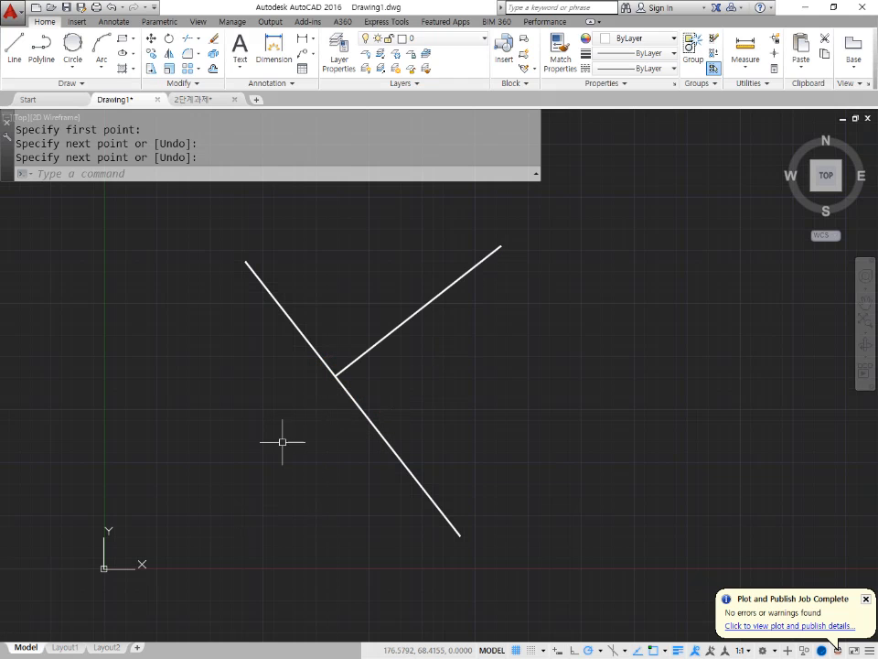
Select the diagonal and its perpendicular line to examine how they meet, and clear the selection
left_click(366, 417)
left_click(394, 331)
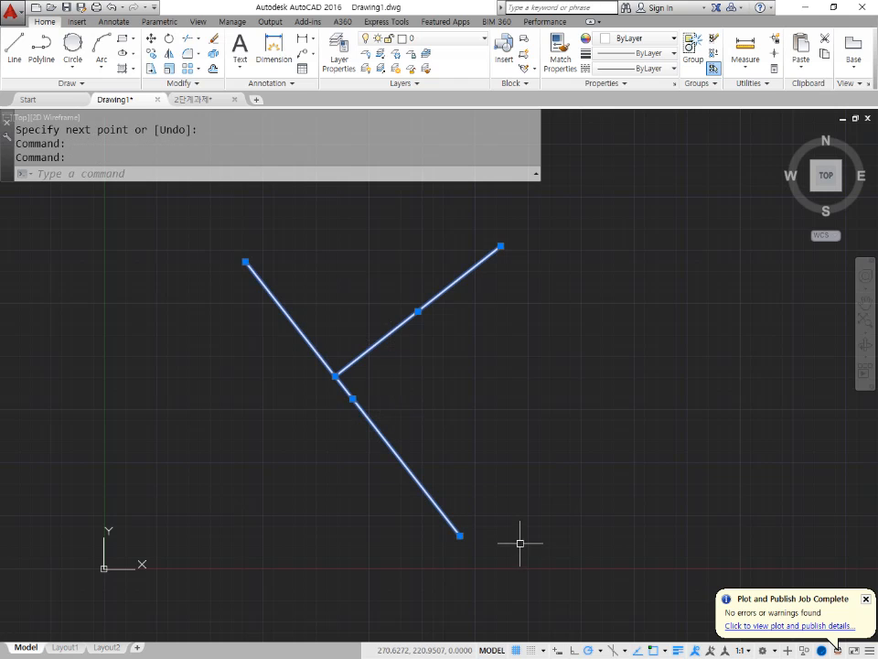
key("Escape")
Using the Perpendicular snap, draw a line down-right from the existing upper perpendicular, and another up-right from that new line
key("Return")
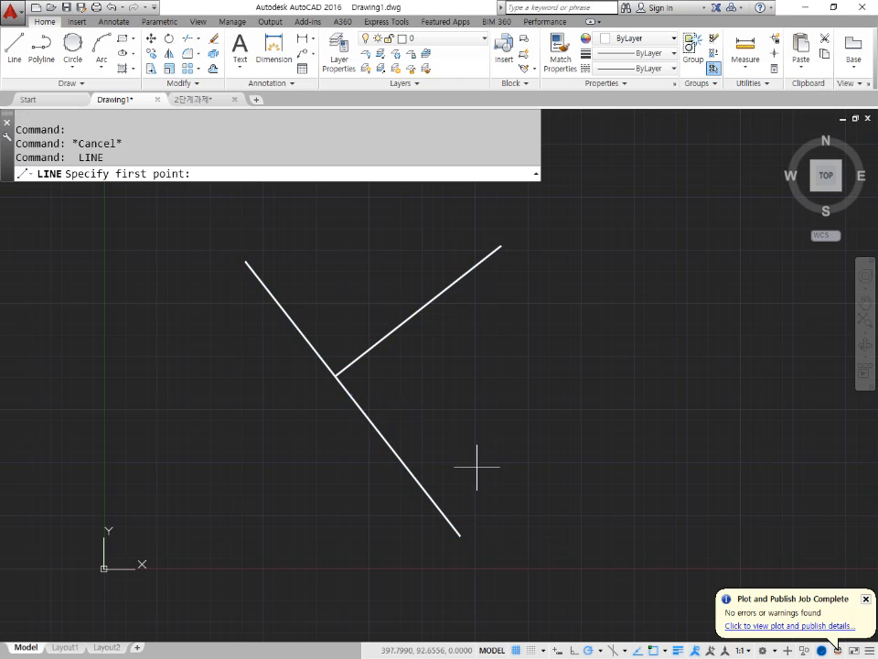
left_click(438, 297)
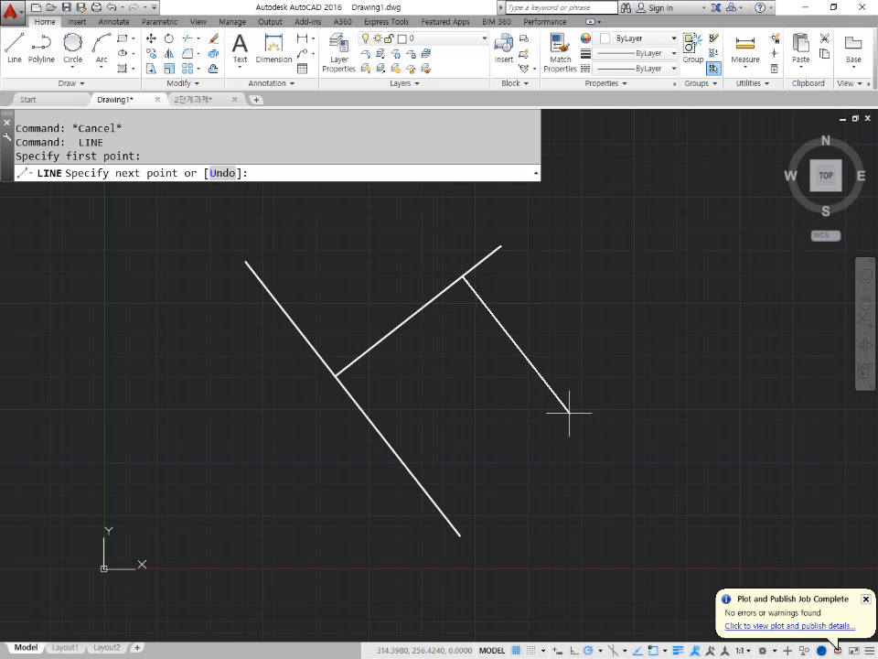
left_click(613, 534)
key("Return")
key("Return")
left_click(558, 454)
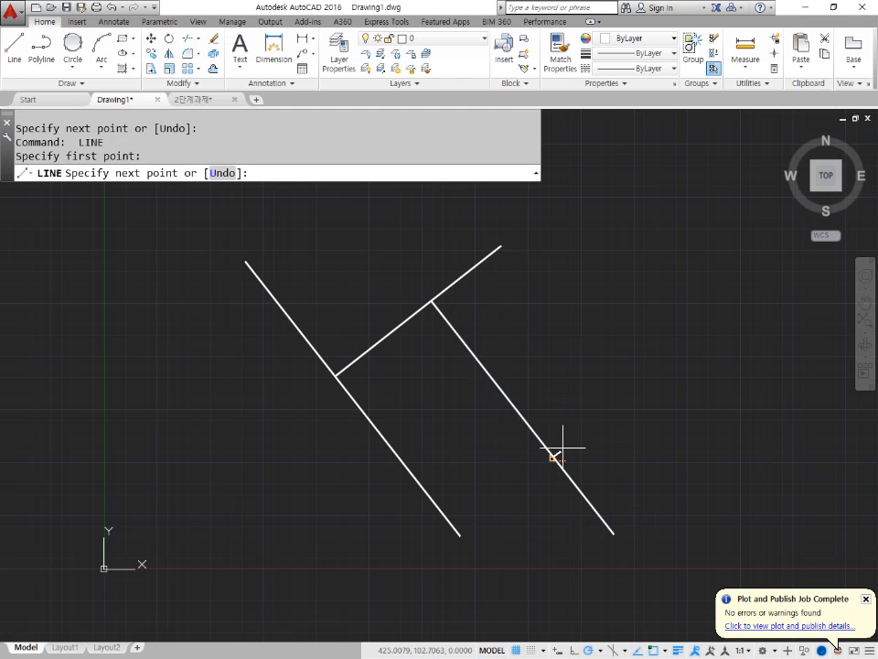
left_click(681, 260)
key("Return")
Draw lines from about (607, 79) to the rightmost up-right line and from about (644, 265) to that new line, both ending at Perpendicular snaps
key("Return")
left_click(748, 485)
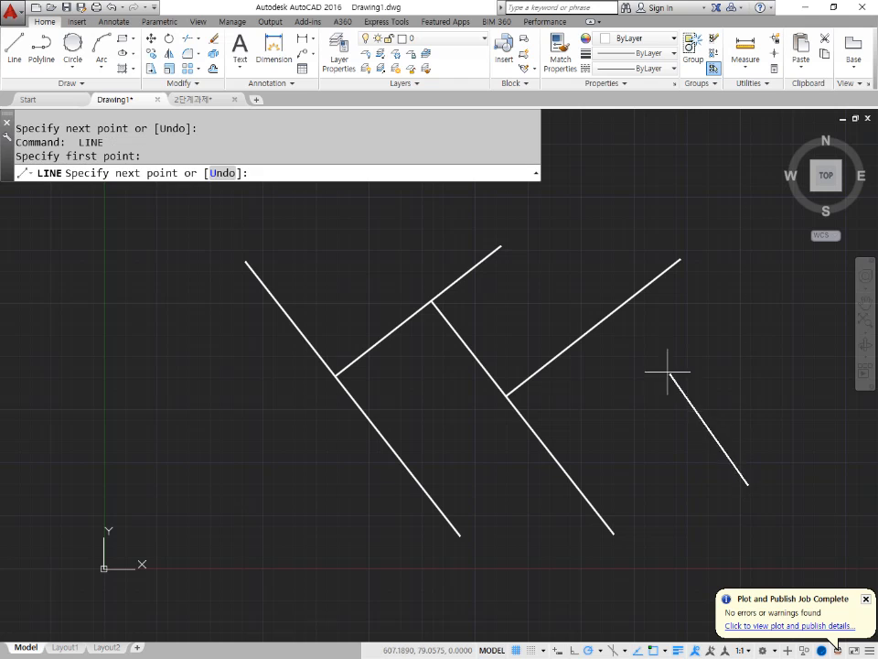
left_click(612, 316)
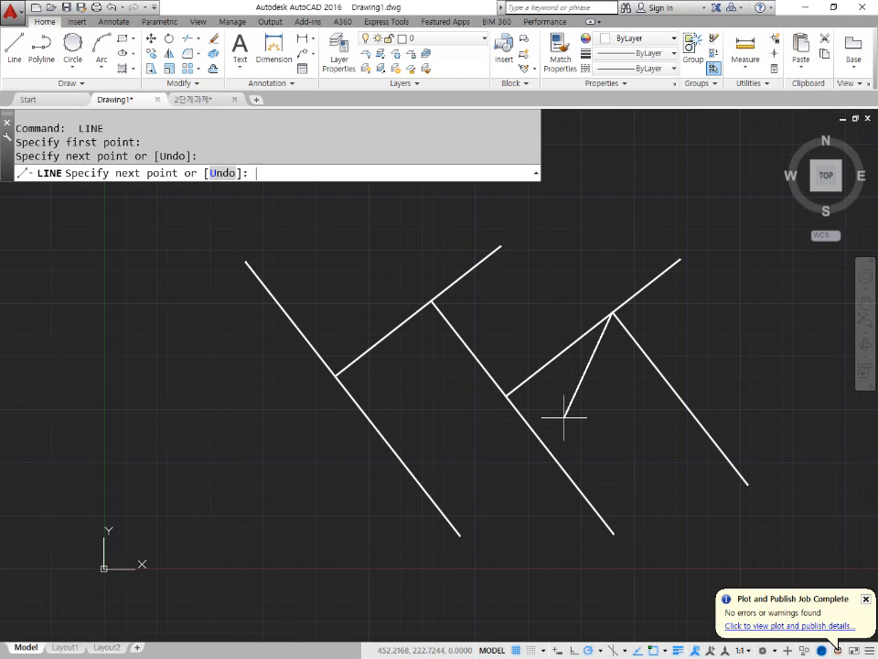
key("Return")
key("Return")
left_click(787, 289)
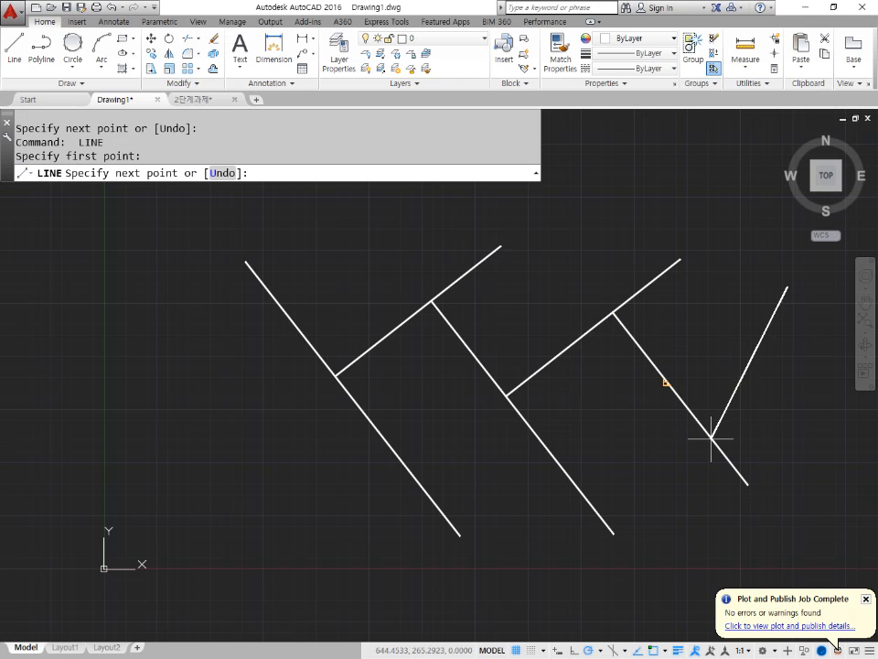
left_click(667, 381)
key("Return")
Draw two lines running down-left from Perpendicular snaps on the original diagonal, one from its upper part and one from its lower part
key("Return")
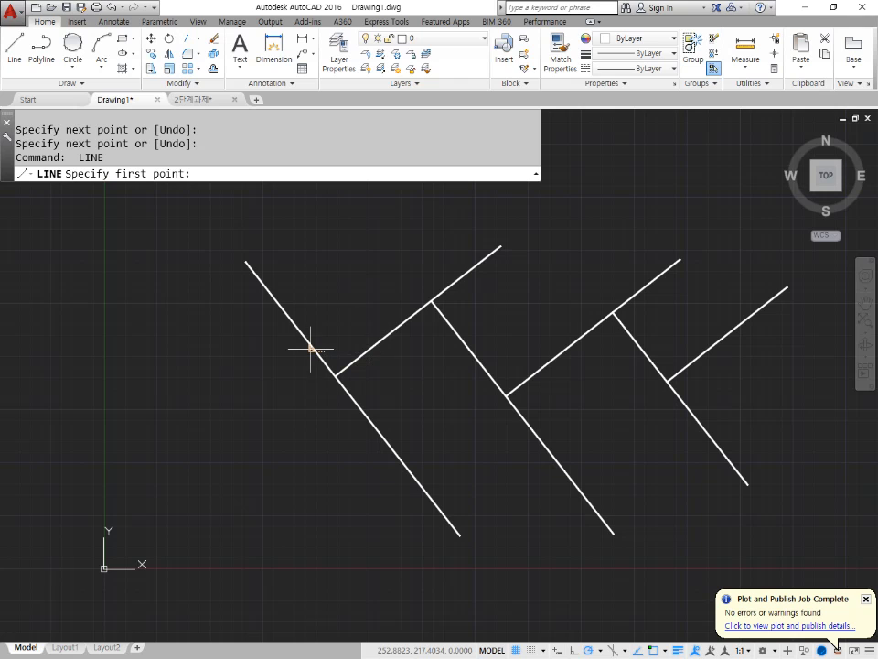
left_click(294, 327)
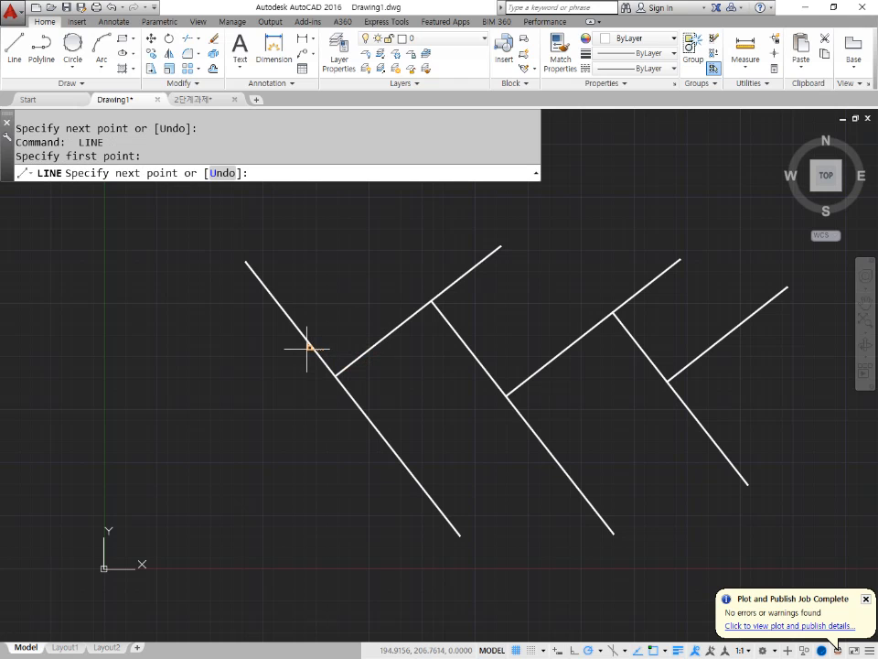
left_click(133, 443)
key("Return")
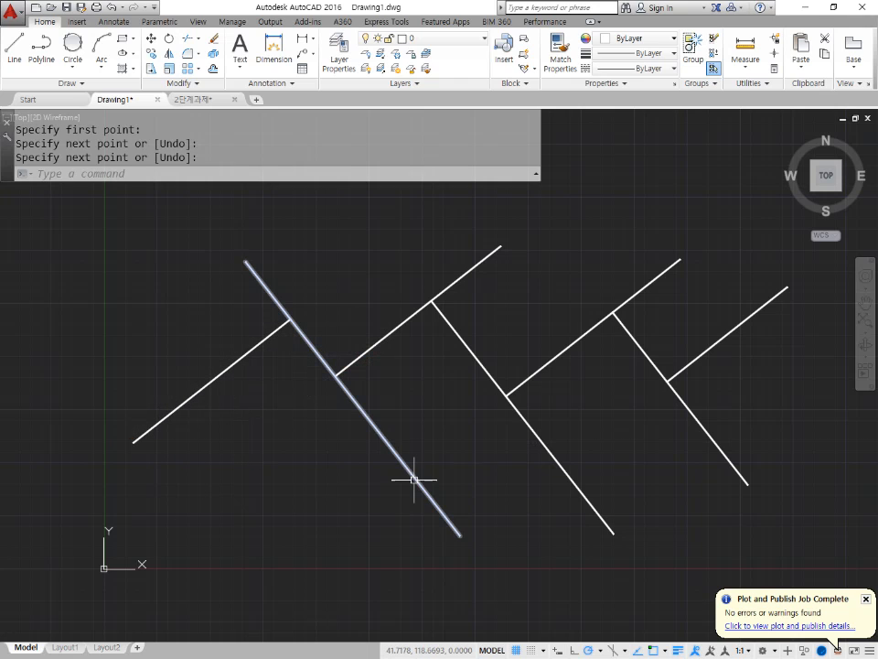
key("Return")
left_click(386, 443)
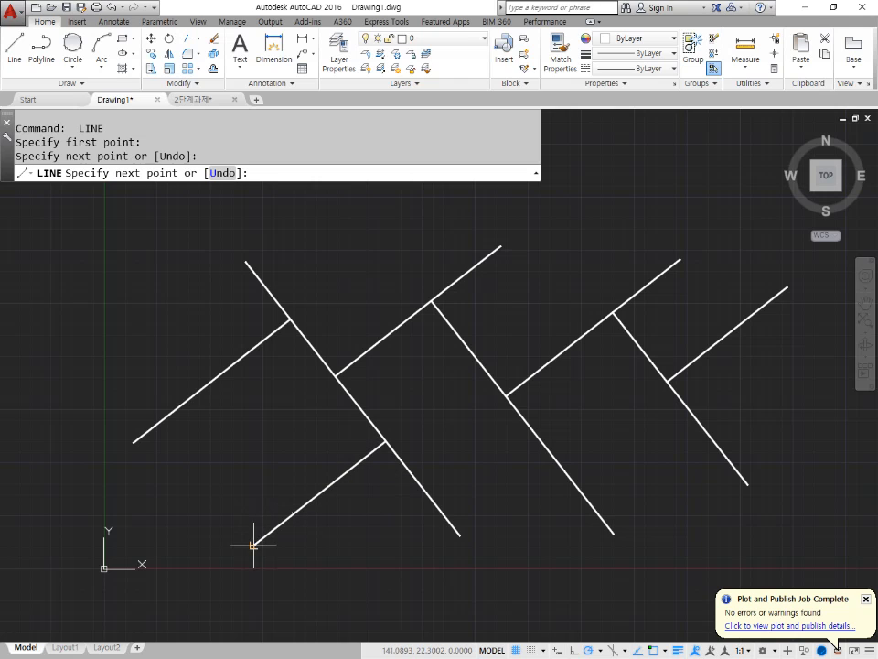
left_click(254, 545)
key("Return")
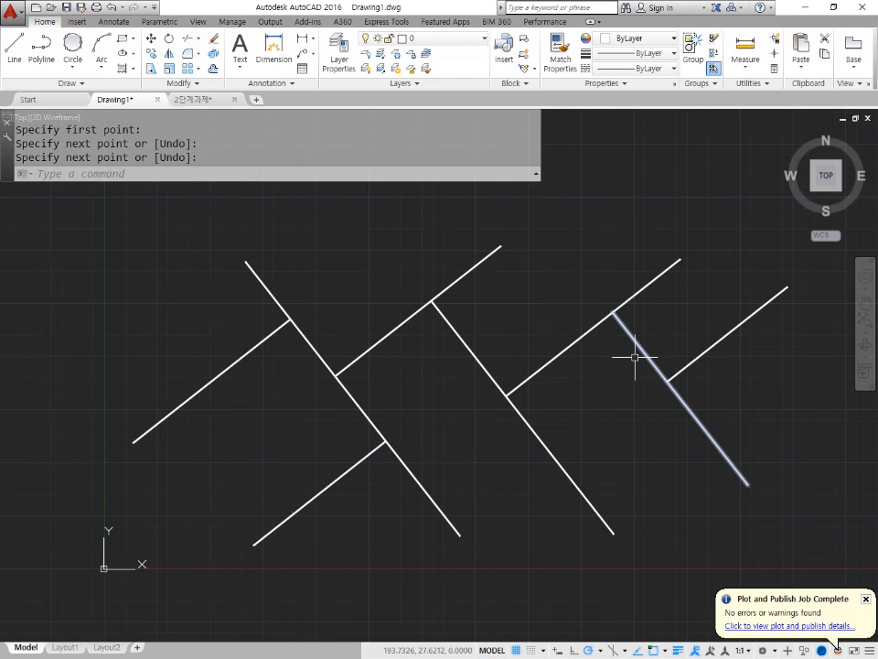